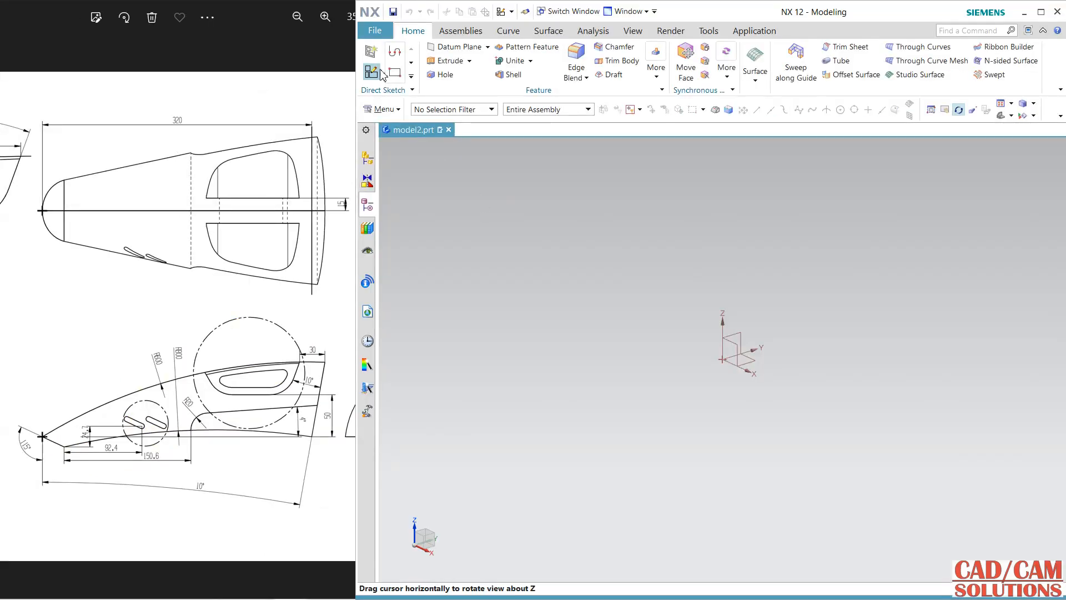
# Step: Create a datum plane through the X axis at an angle of 115° to the XZ plane
pyautogui.moveTo(752, 374); pyautogui.dragTo(722, 366)
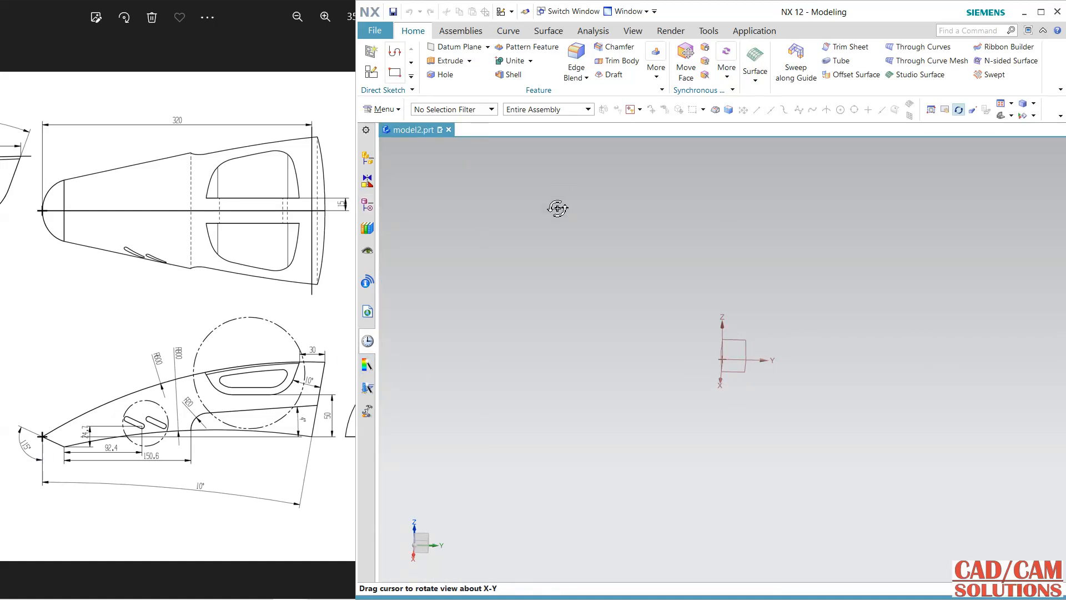
pyautogui.click(462, 48)
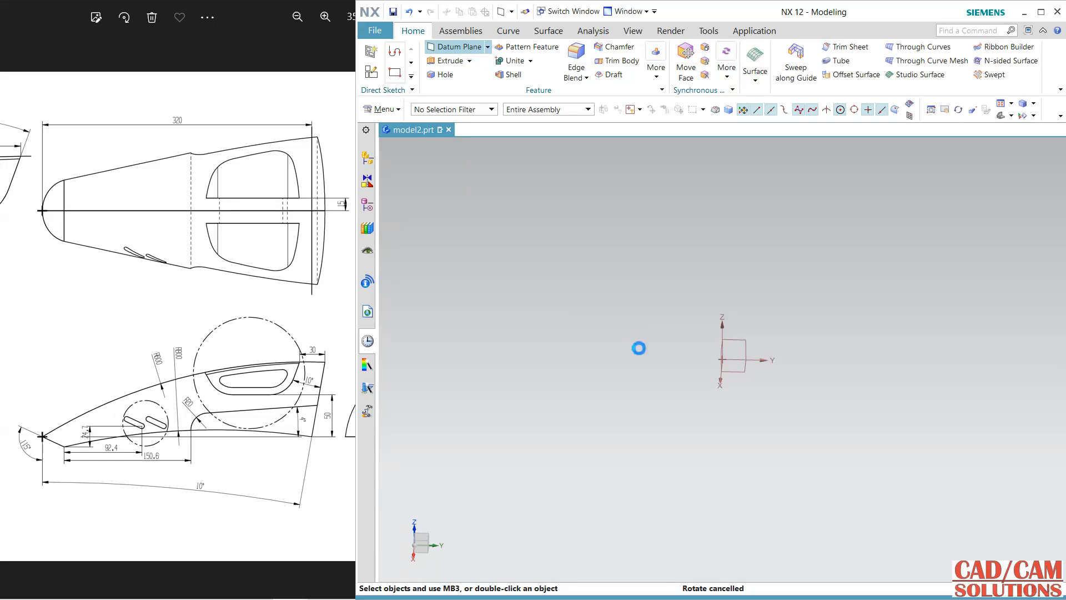
pyautogui.moveTo(638, 347); pyautogui.dragTo(698, 383, button='middle')
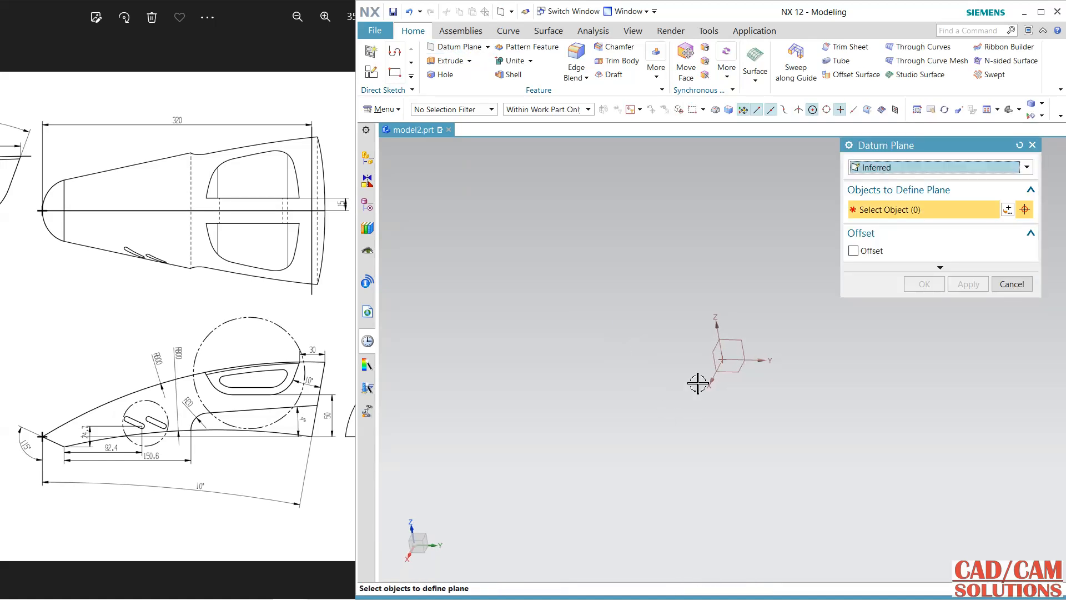
pyautogui.click(707, 359)
pyautogui.click(711, 382)
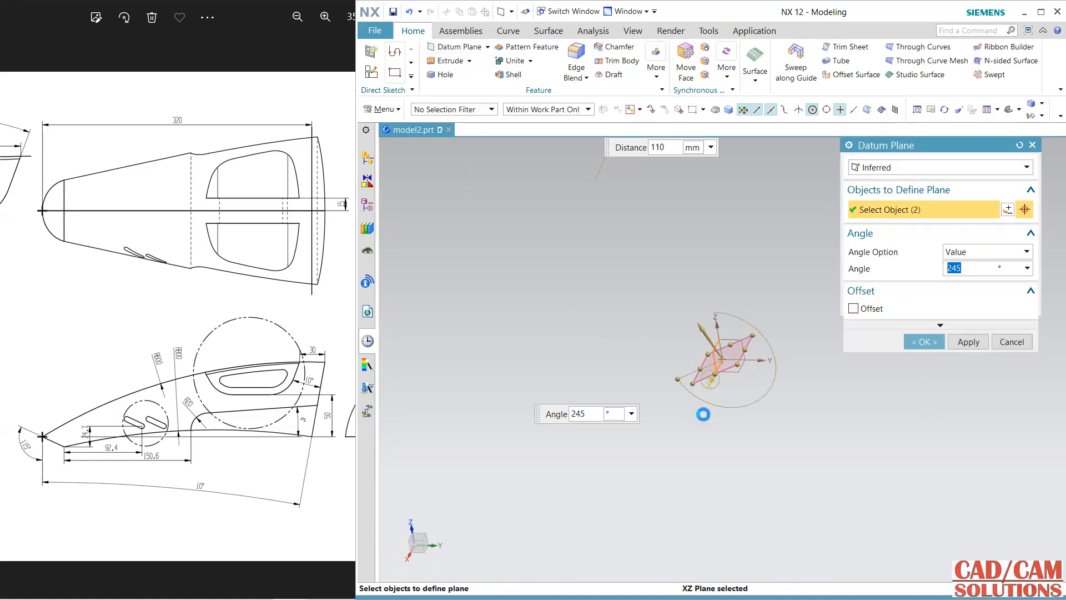
pyautogui.moveTo(804, 382); pyautogui.dragTo(808, 380, button='middle')
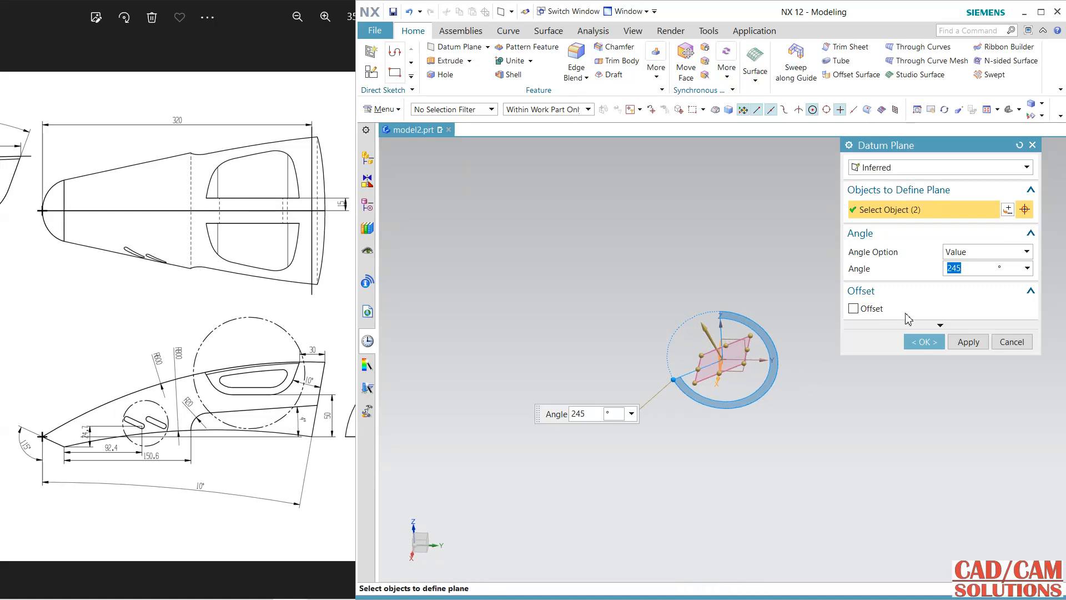
pyautogui.write('115')
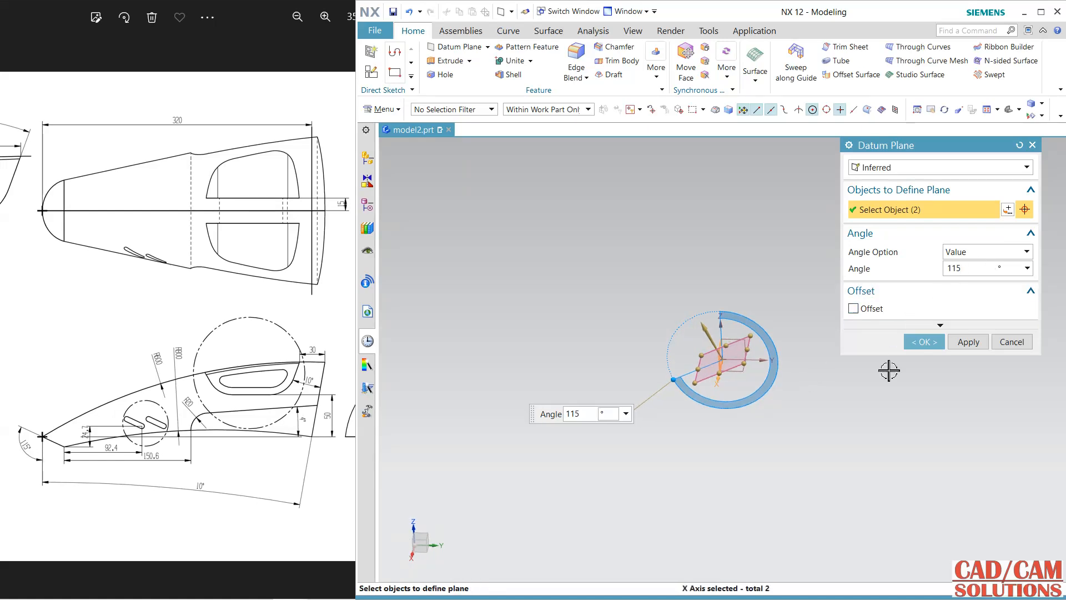
pyautogui.click(962, 253)
pyautogui.click(962, 253)
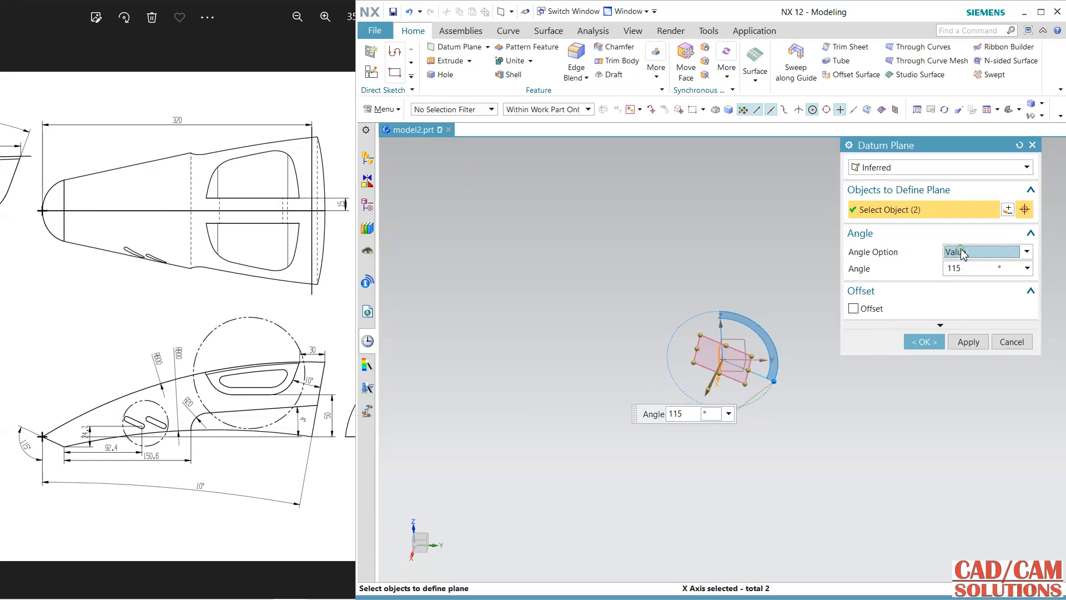
pyautogui.moveTo(747, 459); pyautogui.dragTo(764, 438, button='middle')
pyautogui.press('F8')
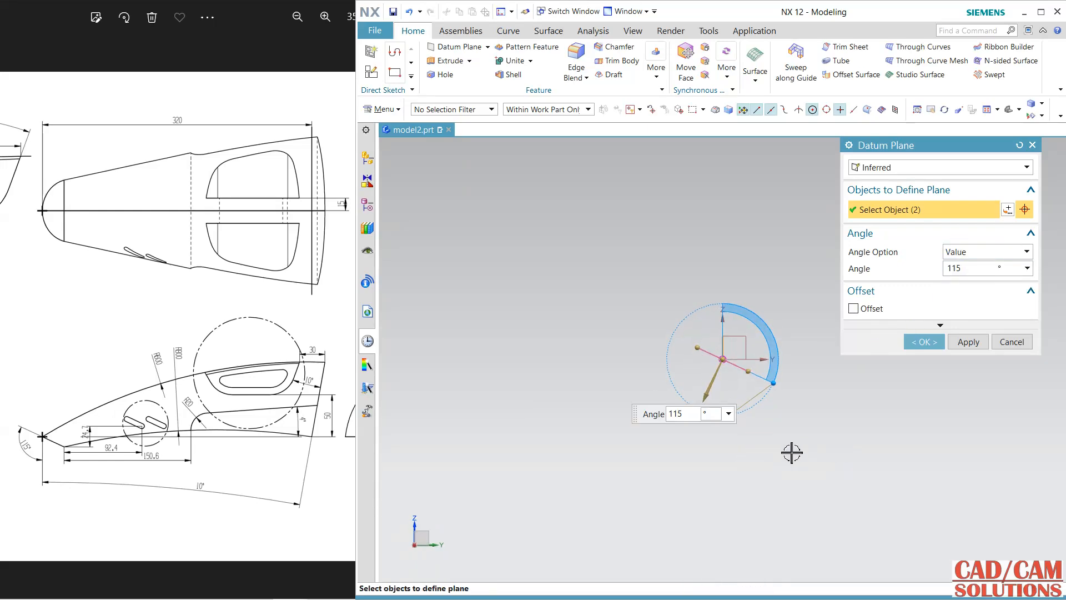
pyautogui.scroll(-2, 814, 423)
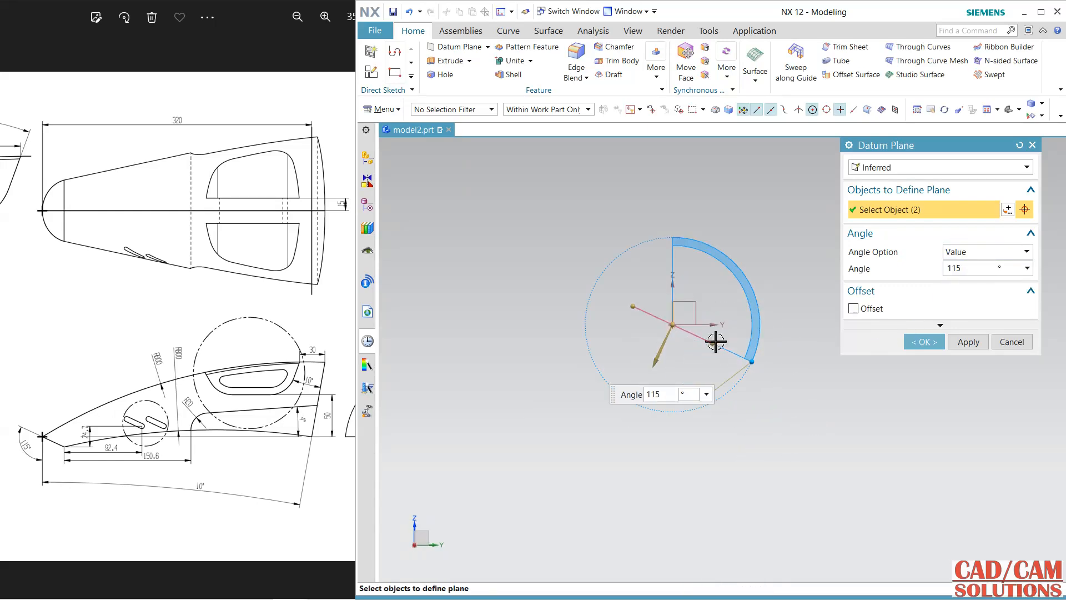
pyautogui.moveTo(754, 435)
pyautogui.mouseDown(button='middle')
pyautogui.moveTo(746, 457)
pyautogui.moveTo(757, 446)
pyautogui.mouseUp(button='middle')
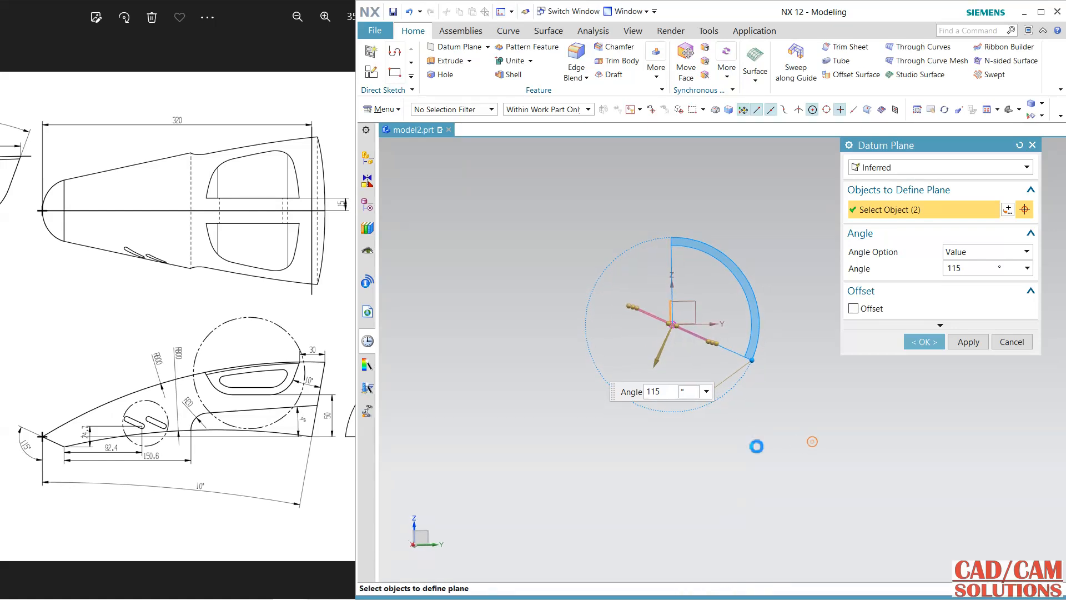
pyautogui.click(924, 342)
# Step: Start a sketch on the angled datum plane with the X axis as horizontal reference, reversing the plane normal and the horizontal direction
pyautogui.moveTo(857, 317); pyautogui.dragTo(655, 287, button='middle')
pyautogui.click(655, 288)
pyautogui.click(674, 264)
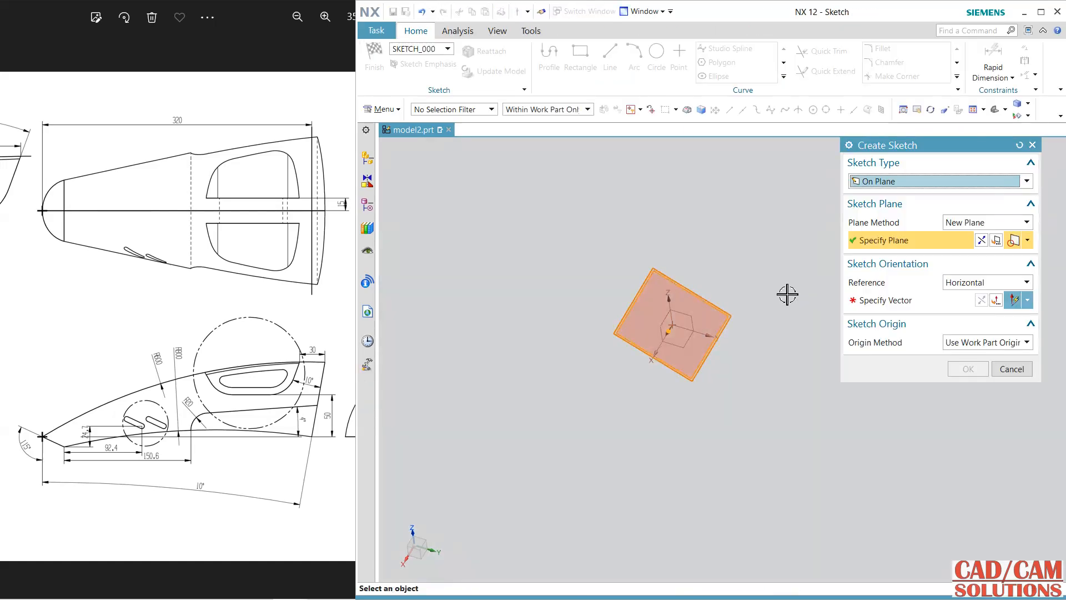
pyautogui.click(847, 298)
pyautogui.moveTo(788, 338); pyautogui.dragTo(741, 355, button='middle')
pyautogui.click(665, 389)
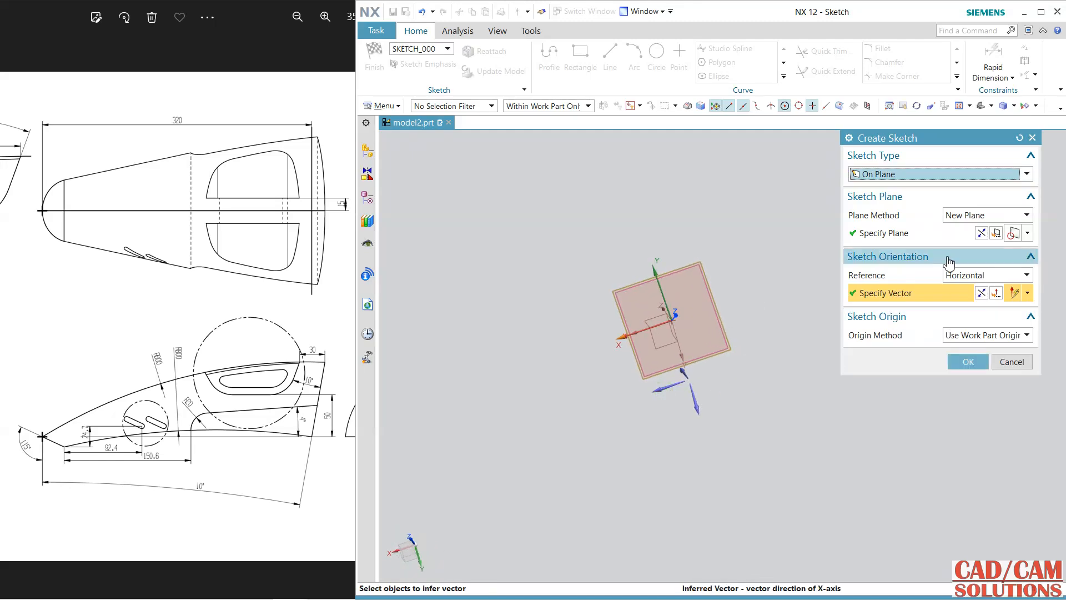
pyautogui.click(980, 237)
pyautogui.click(982, 293)
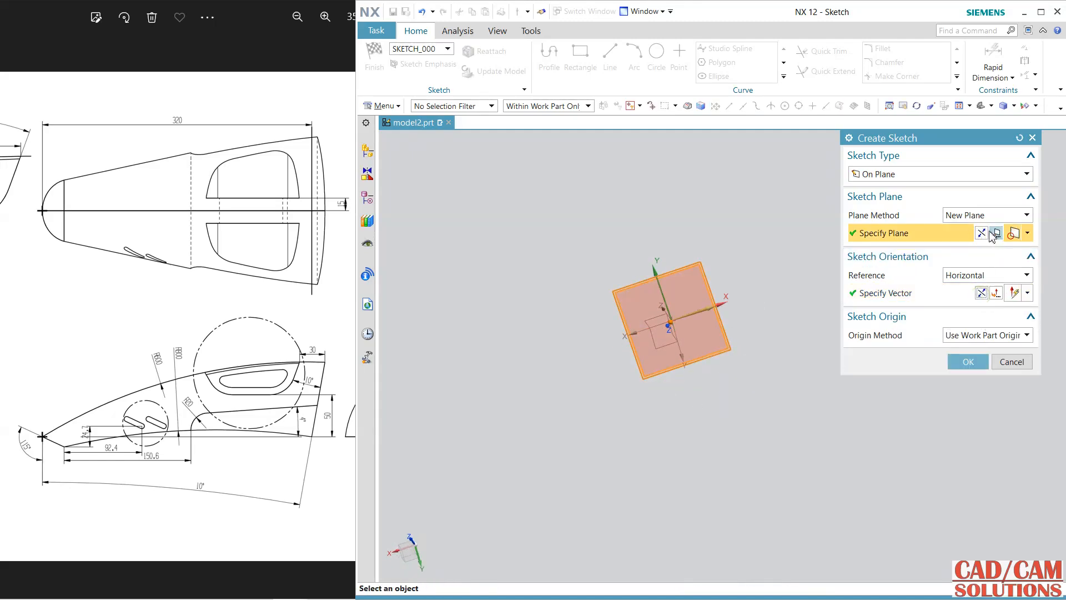
pyautogui.click(968, 362)
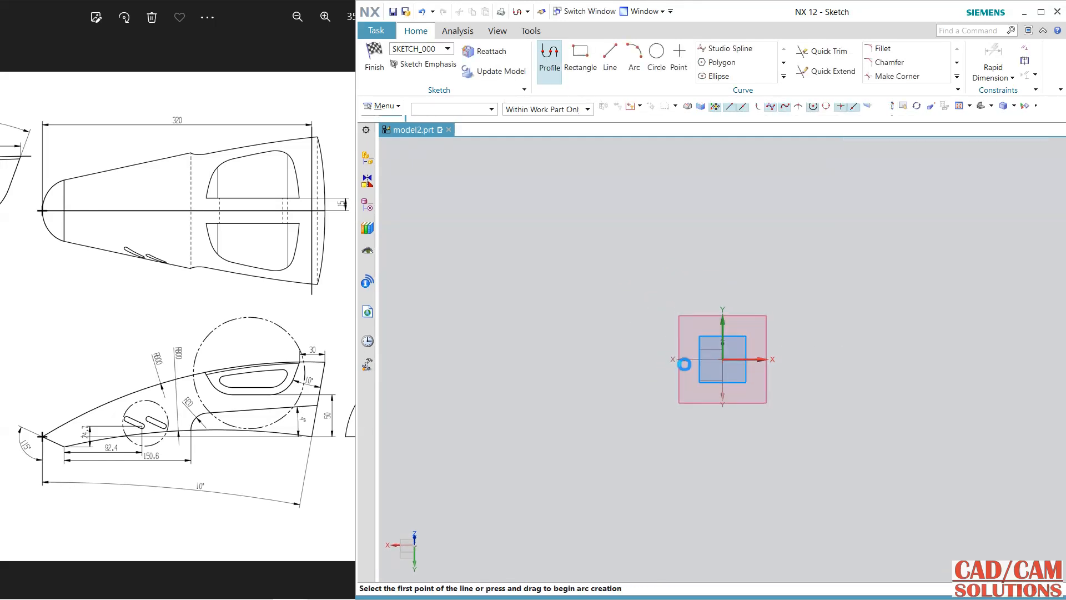
# Step: Sketch an upward-bulging three-point arc below the sketch origin with a radius of about 24.6 mm
pyautogui.moveTo(58, 388); pyautogui.dragTo(163, 386)
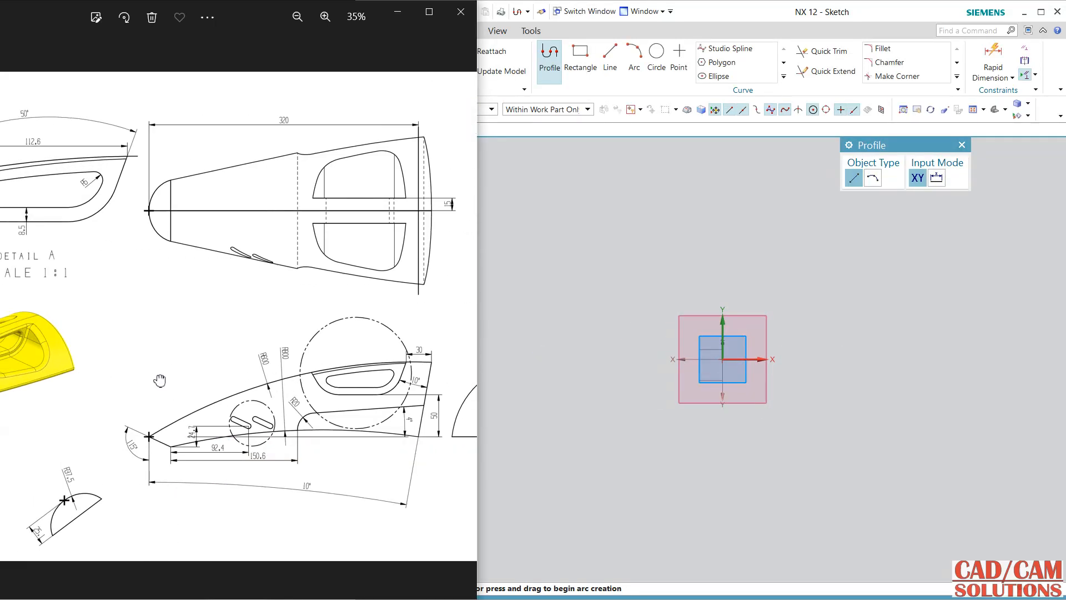
pyautogui.click(526, 324)
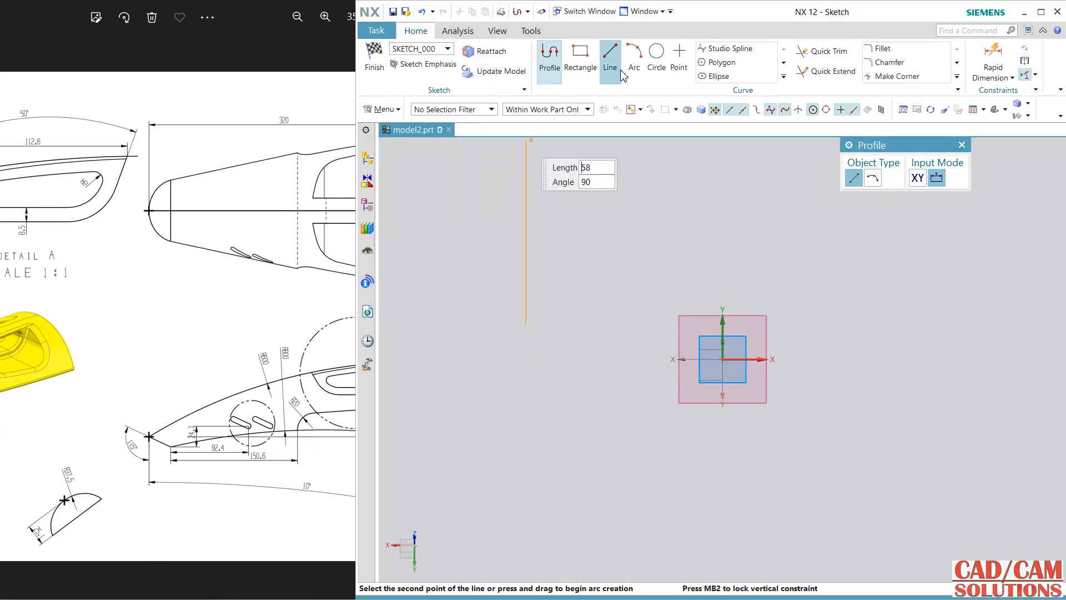
pyautogui.click(636, 61)
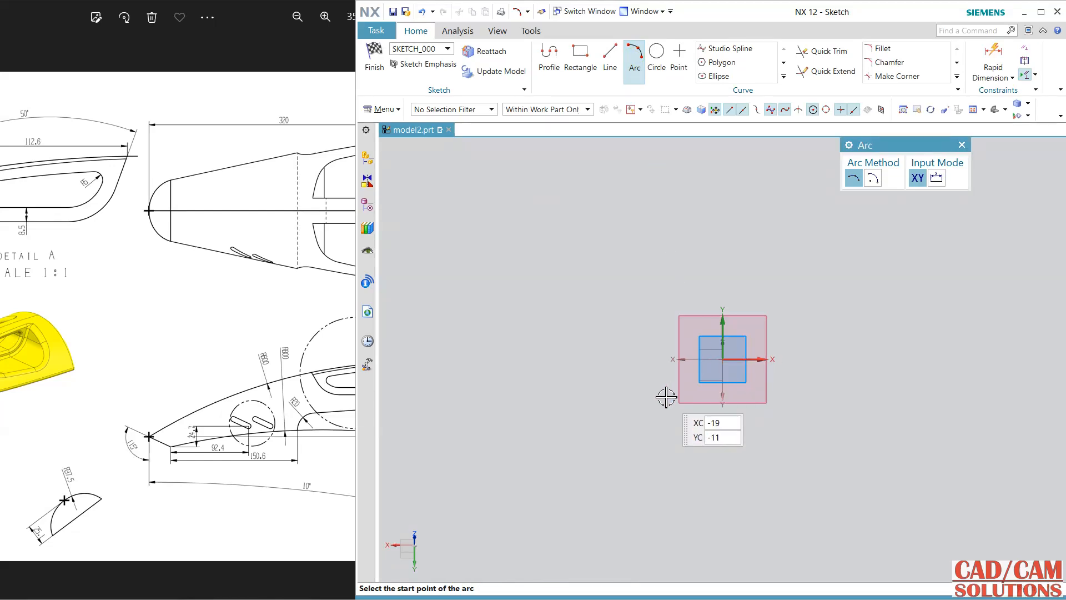
pyautogui.click(664, 418)
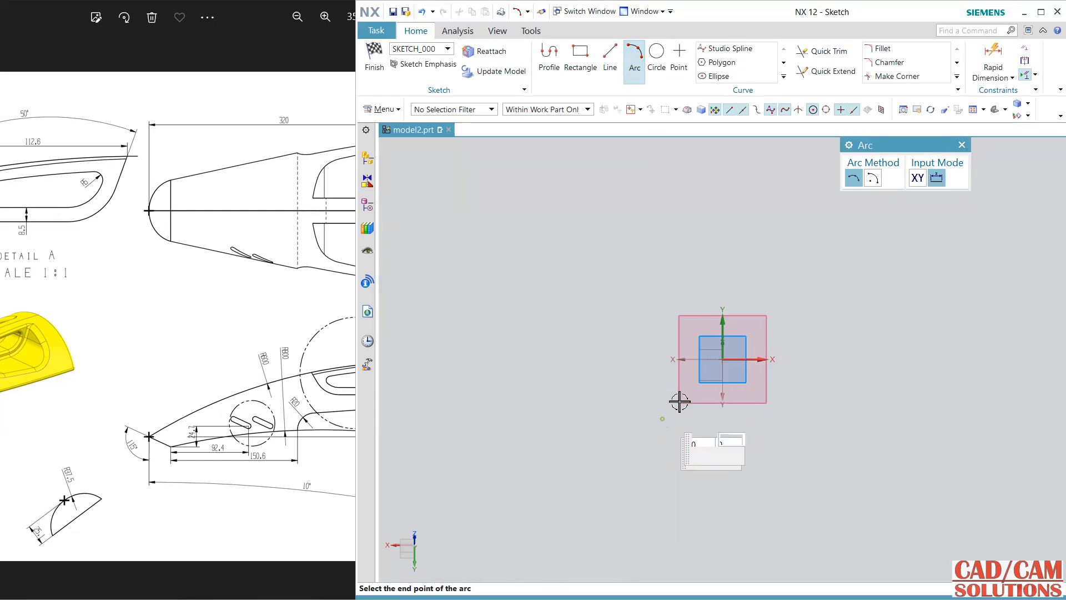
pyautogui.click(799, 418)
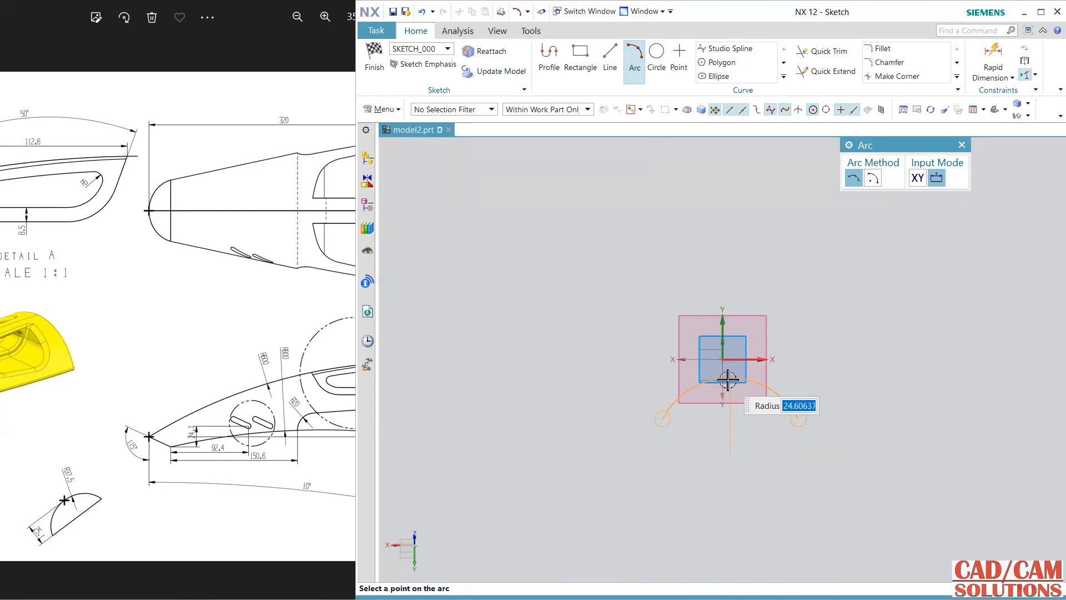
pyautogui.click(802, 368)
# Step: Close the arc with a horizontal line about 43.6 mm long between its two endpoints
pyautogui.click(611, 59)
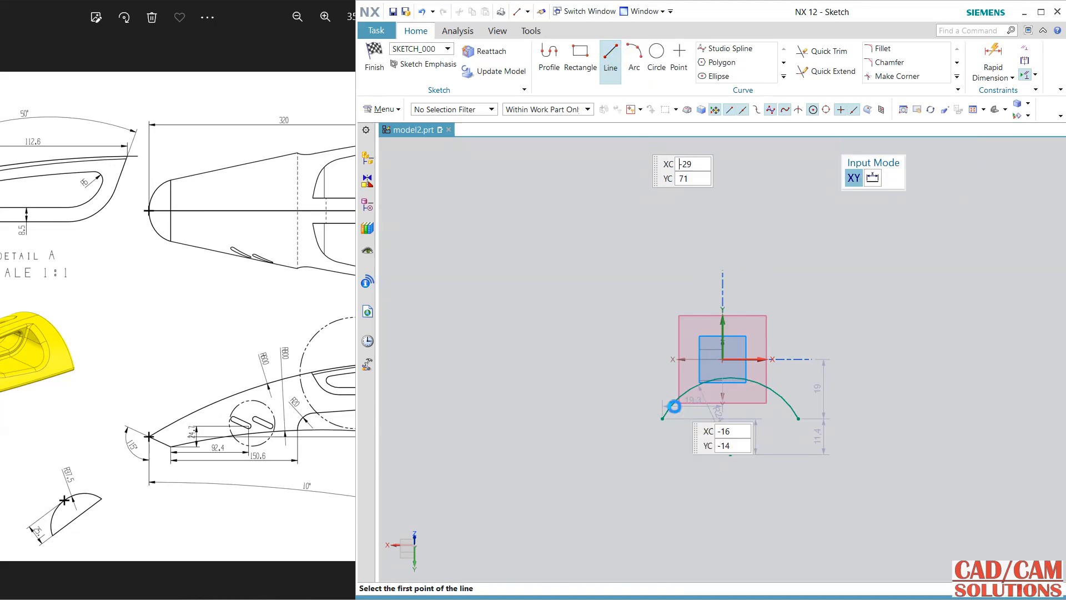
pyautogui.click(664, 418)
pyautogui.click(800, 419)
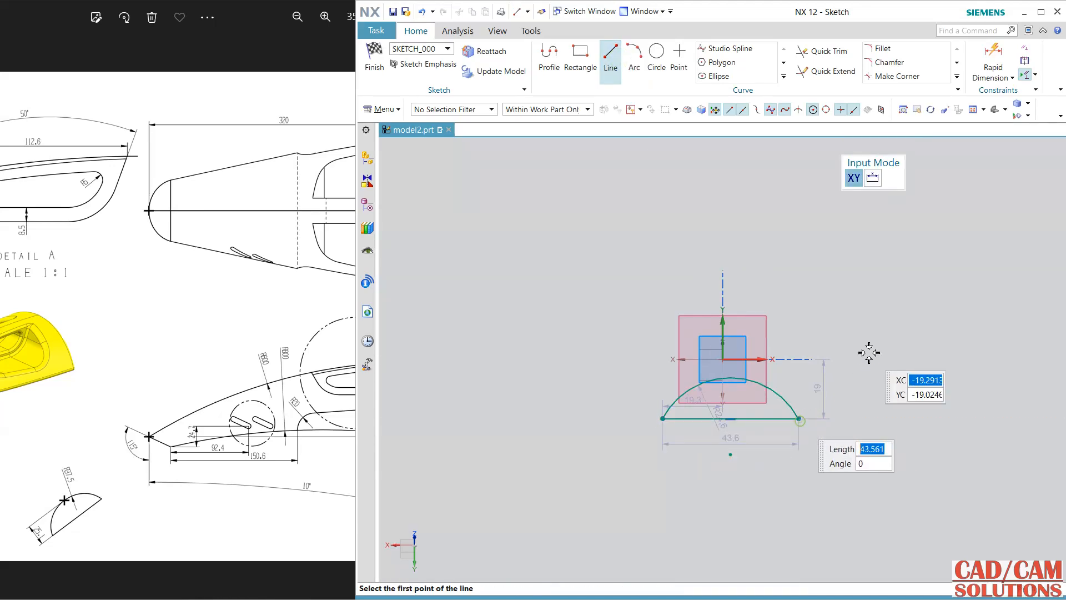
pyautogui.press('Escape')
# Step: Constrain the arc's midpoint to the sketch origin so the profile is centred on the vertical axis
pyautogui.click(722, 365)
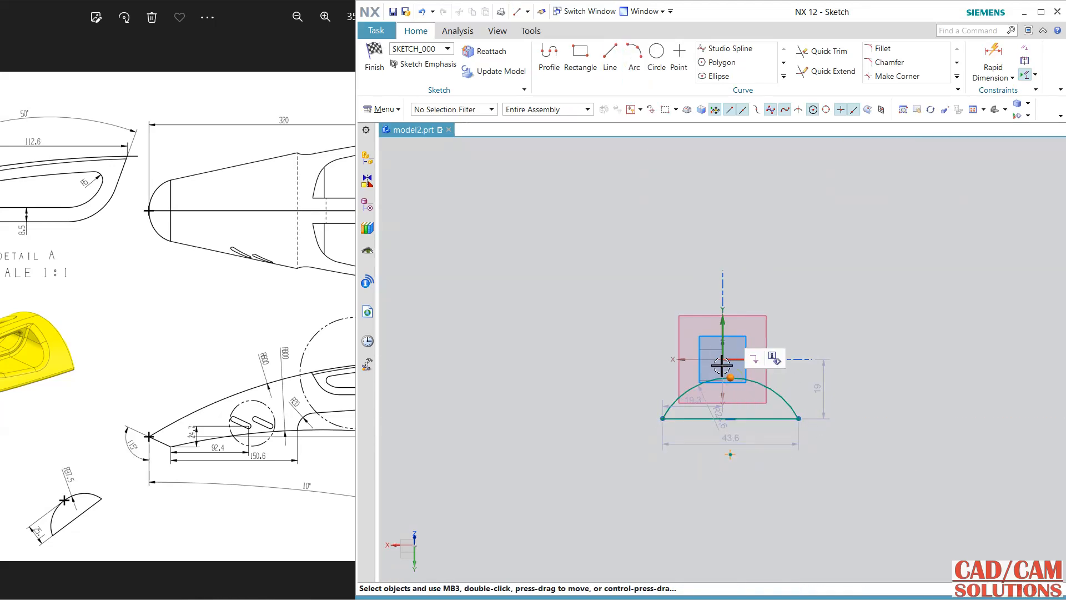
pyautogui.click(734, 359)
pyautogui.click(746, 340)
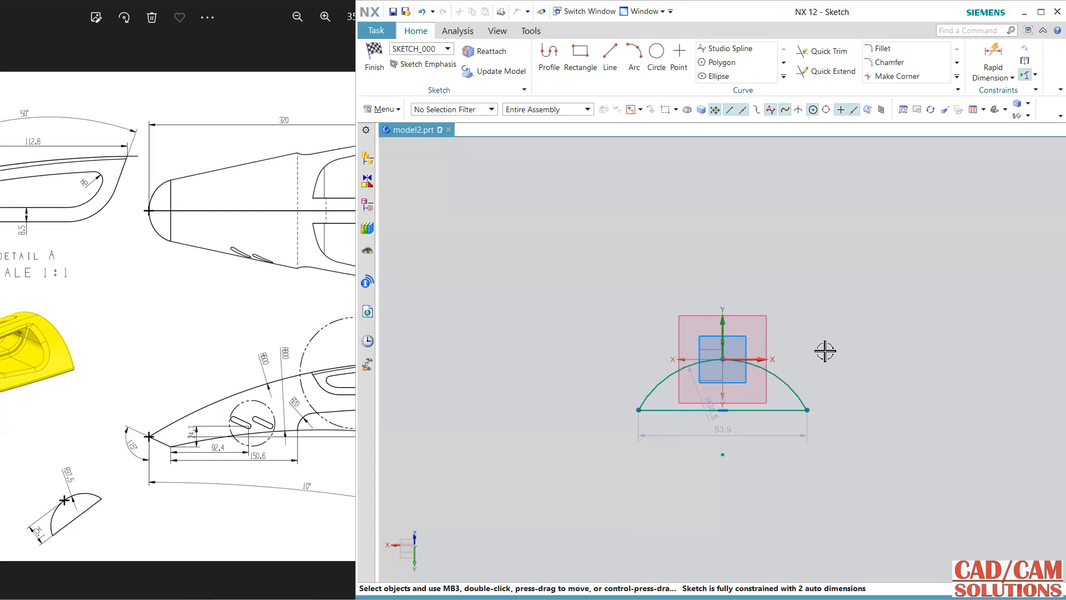
# Step: Set the arc's radius to 37.5 mm
pyautogui.doubleClick(714, 397)
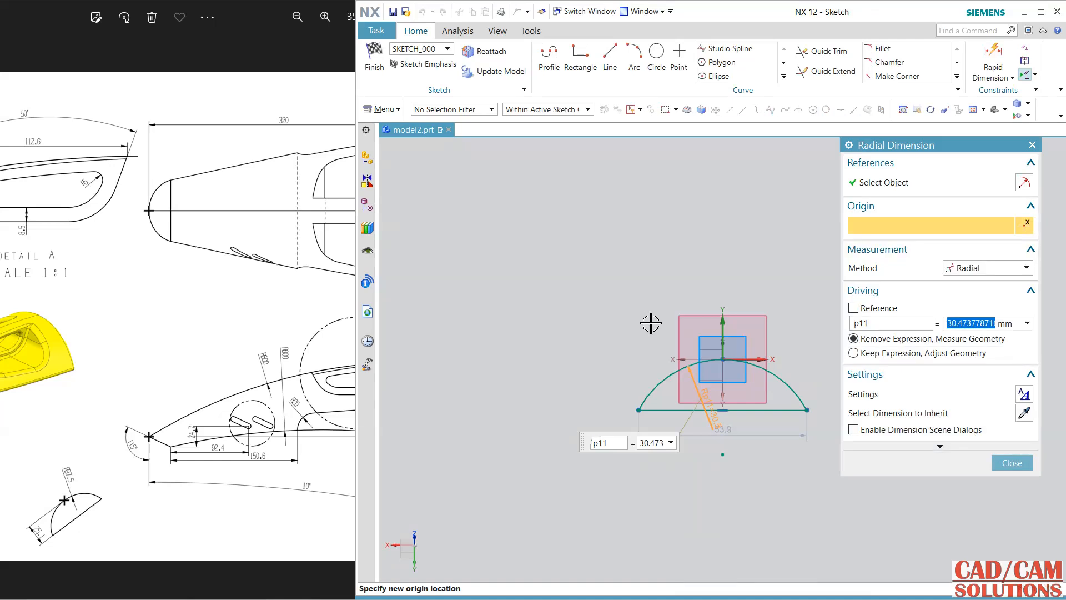
pyautogui.write('37.5')
pyautogui.press('Return')
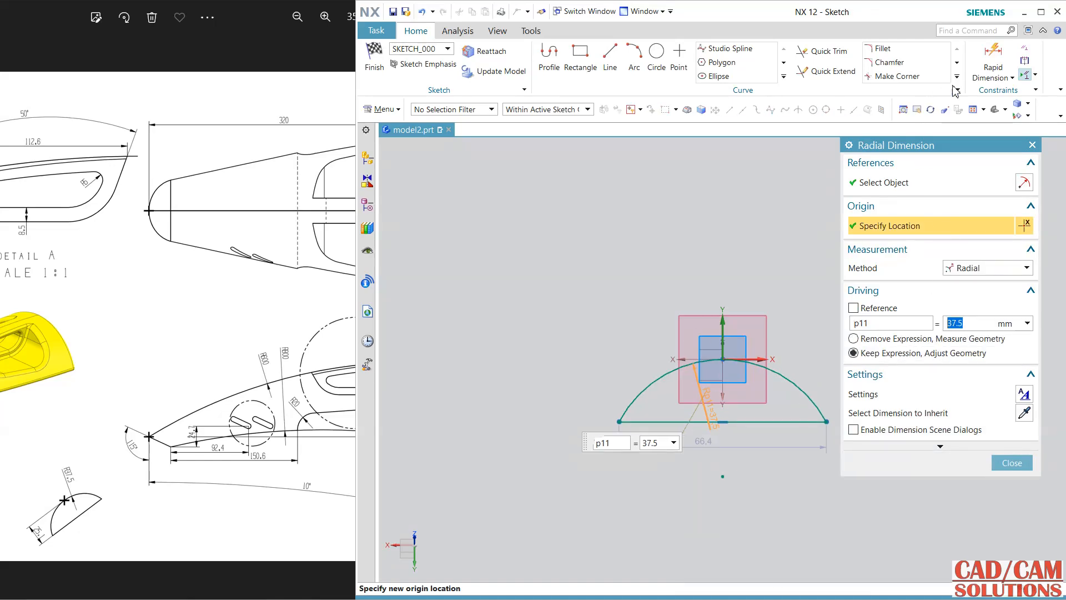
# Step: Dimension the vertical distance from the sketch origin to the base line as 28.4 mm and finish the sketch
pyautogui.click(993, 58)
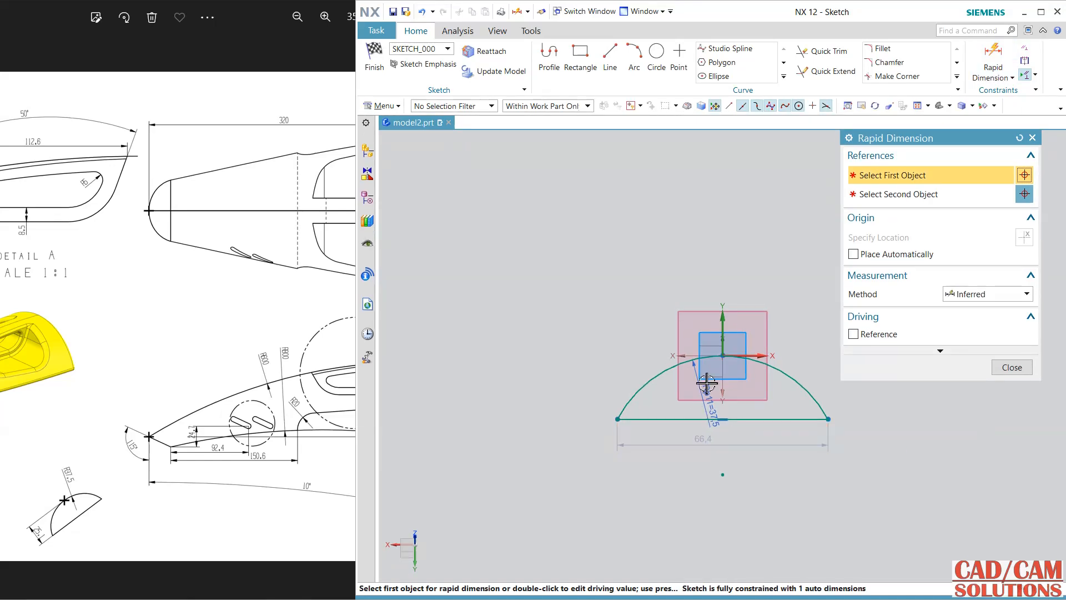
pyautogui.click(723, 356)
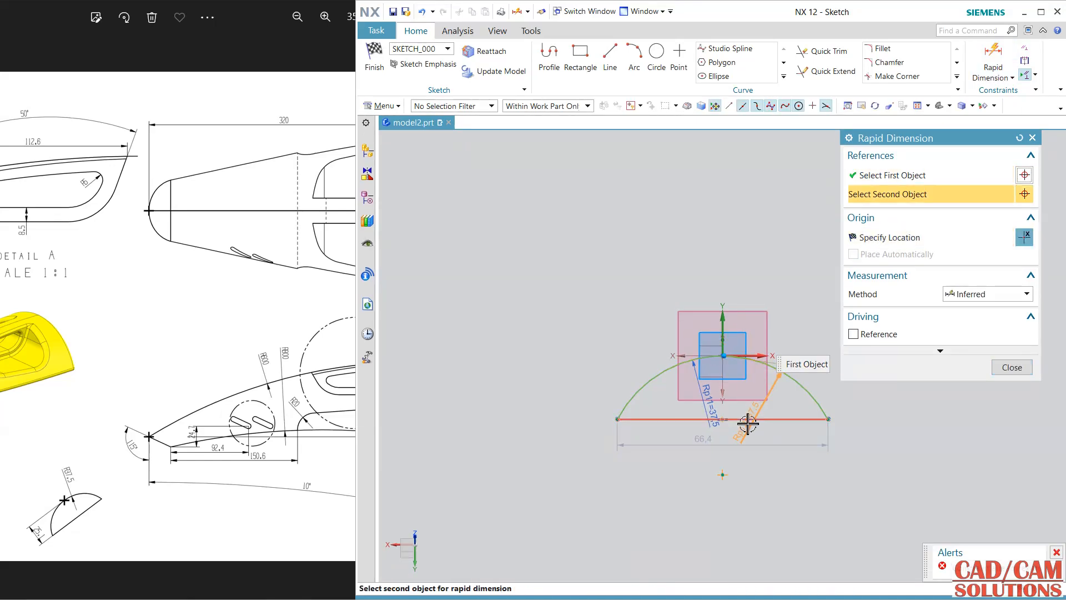
pyautogui.click(722, 420)
pyautogui.click(567, 411)
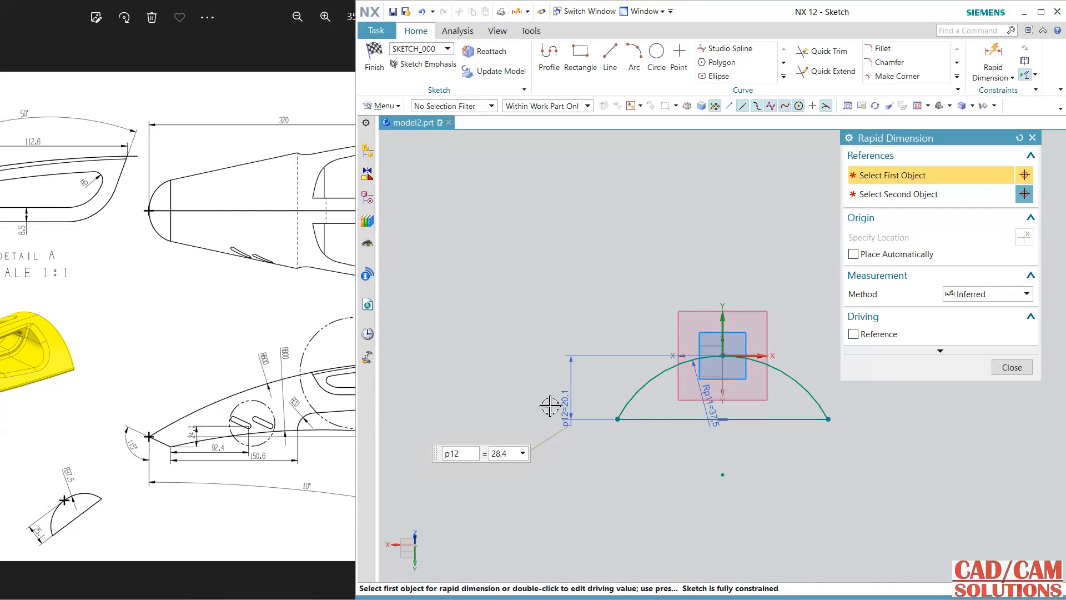
pyautogui.write('28.4')
pyautogui.press('Return')
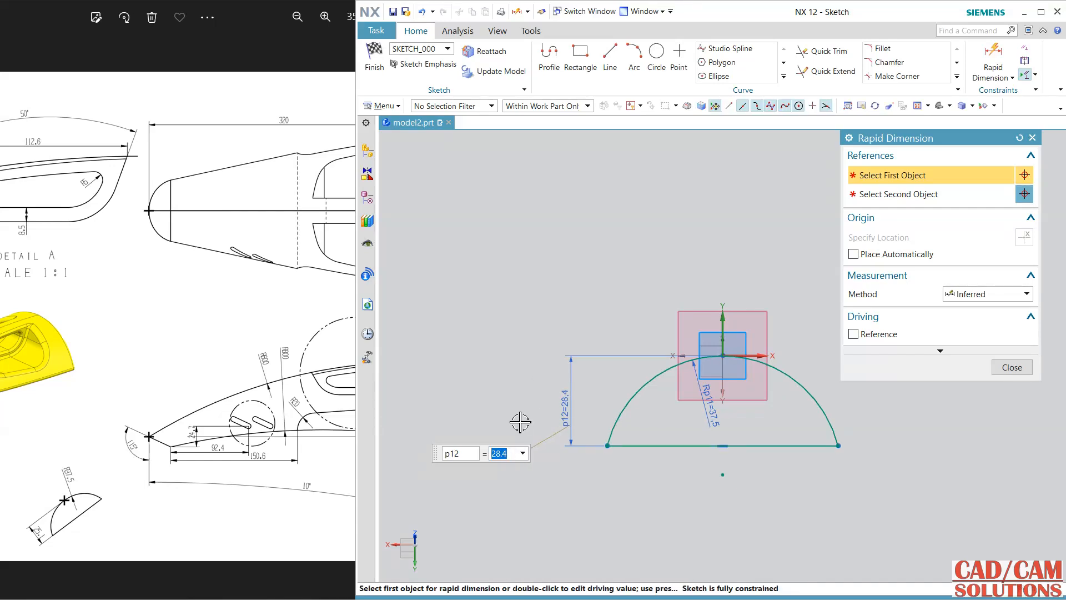
pyautogui.click(1012, 366)
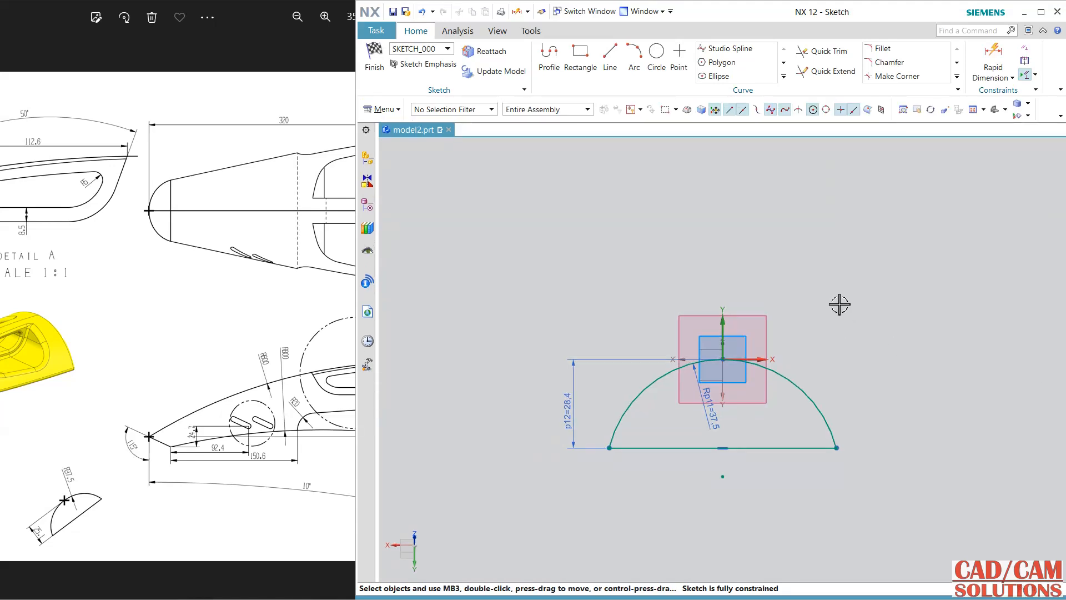
pyautogui.click(389, 66)
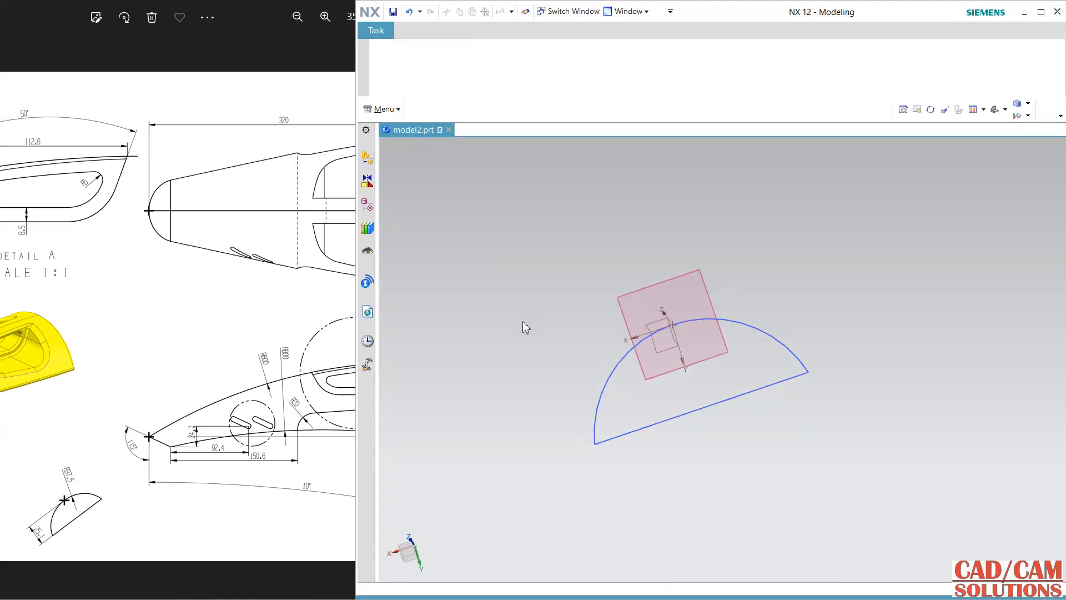
# Step: Hide the angled datum plane, leaving the arc profile sketch displayed
pyautogui.moveTo(538, 317)
pyautogui.mouseDown(button='middle')
pyautogui.moveTo(600, 284)
pyautogui.moveTo(607, 335)
pyautogui.moveTo(554, 312)
pyautogui.moveTo(585, 315)
pyautogui.moveTo(569, 326)
pyautogui.moveTo(607, 328)
pyautogui.mouseUp(button='middle')
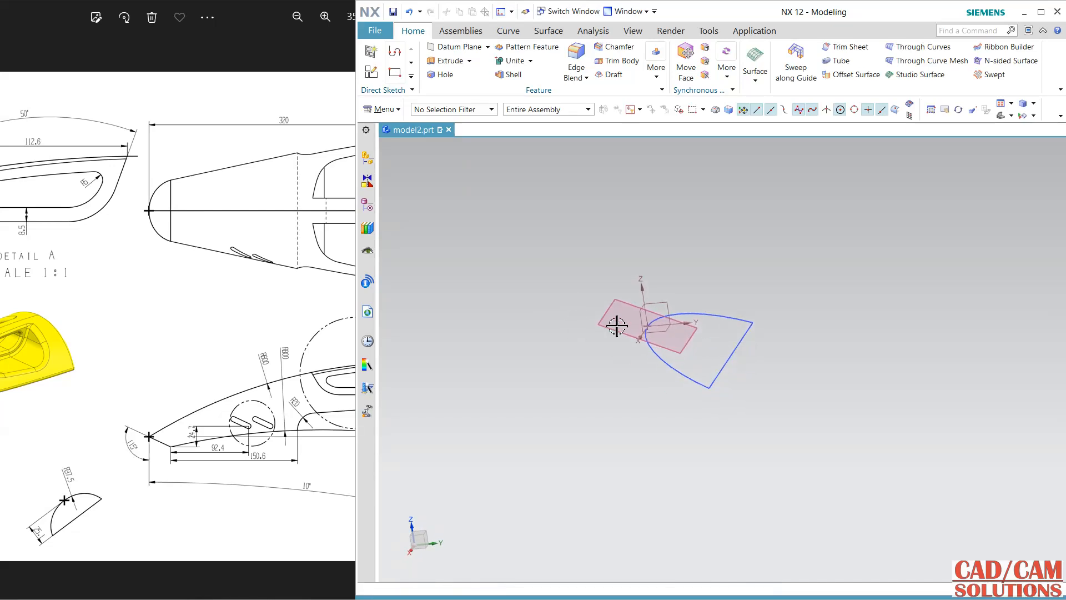
pyautogui.click(614, 324)
pyautogui.hotkey('ctrl', 'b')
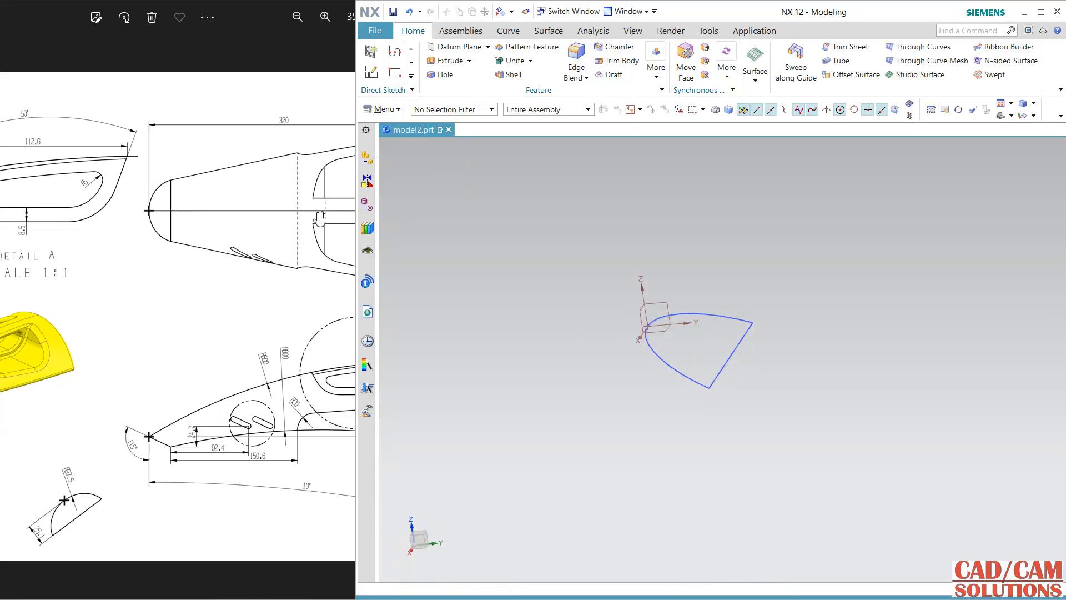
pyautogui.click(307, 232)
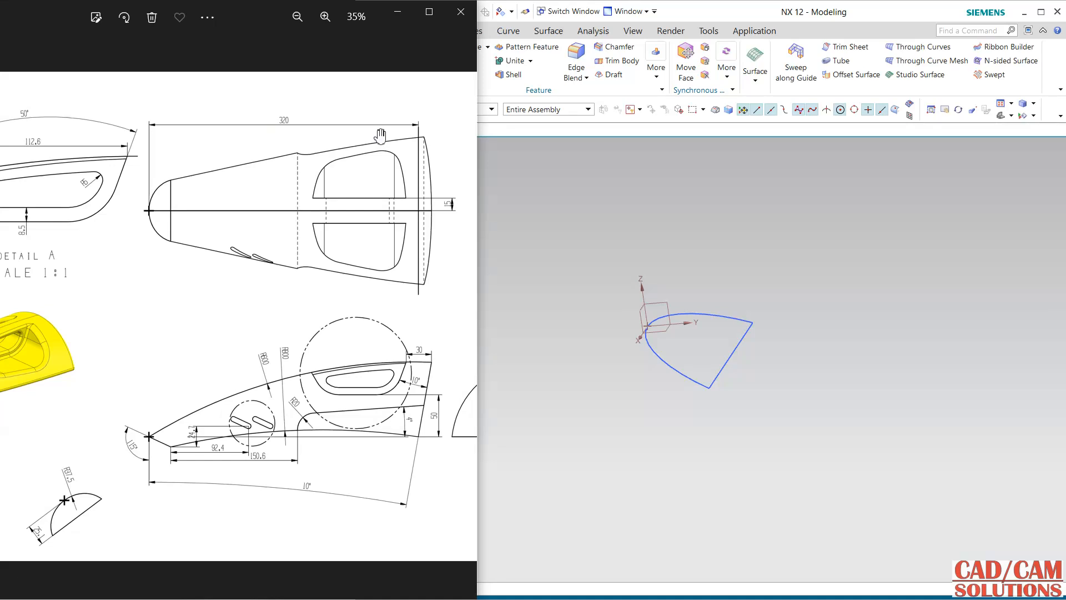
pyautogui.click(601, 197)
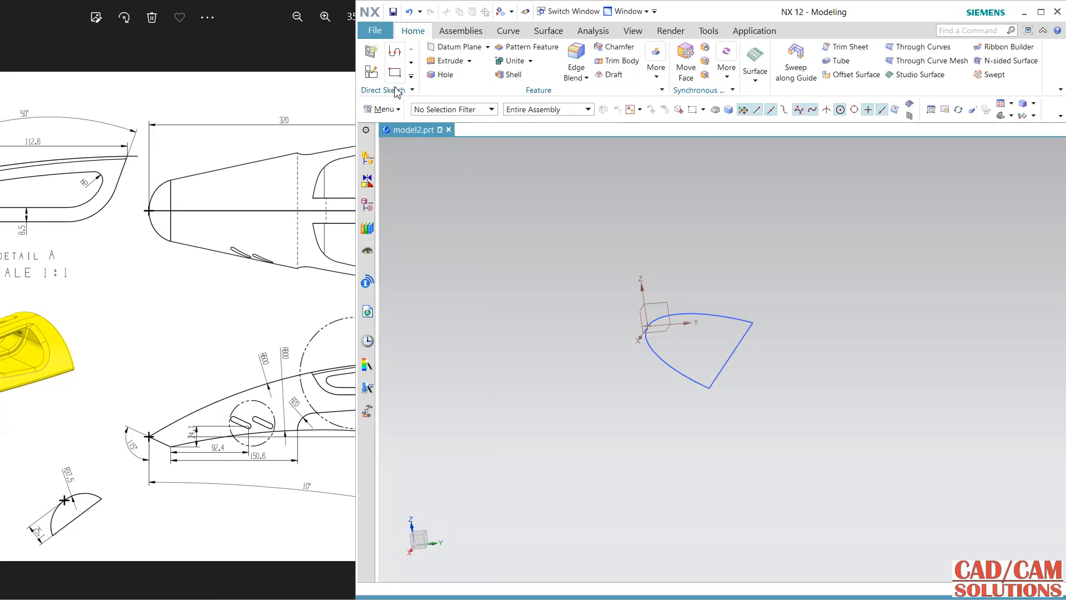
# Step: Create a datum plane offset 320 mm from the XZ plane
pyautogui.click(455, 47)
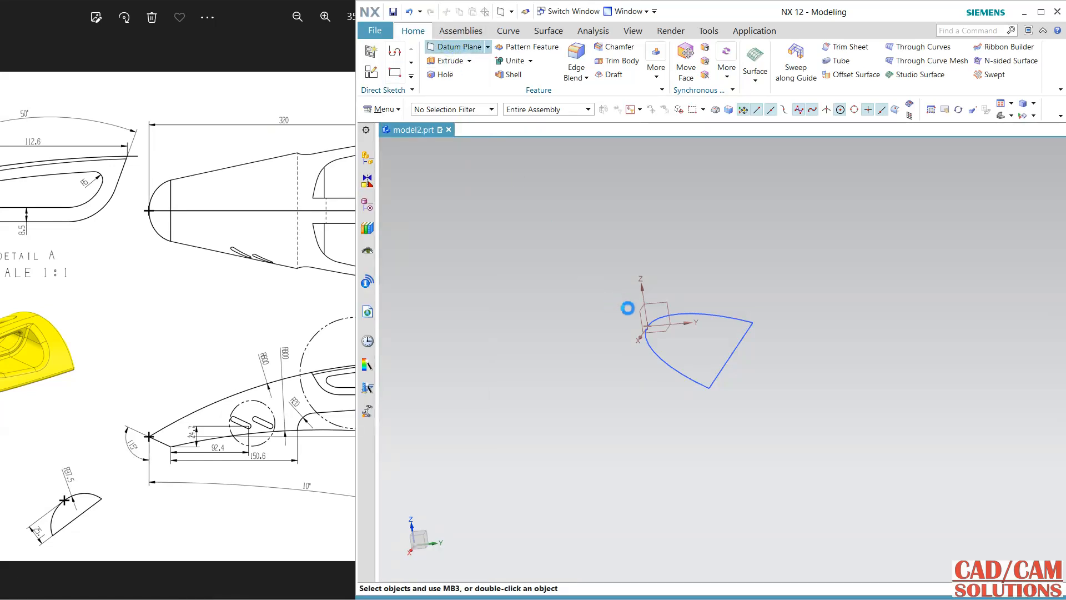
pyautogui.click(638, 313)
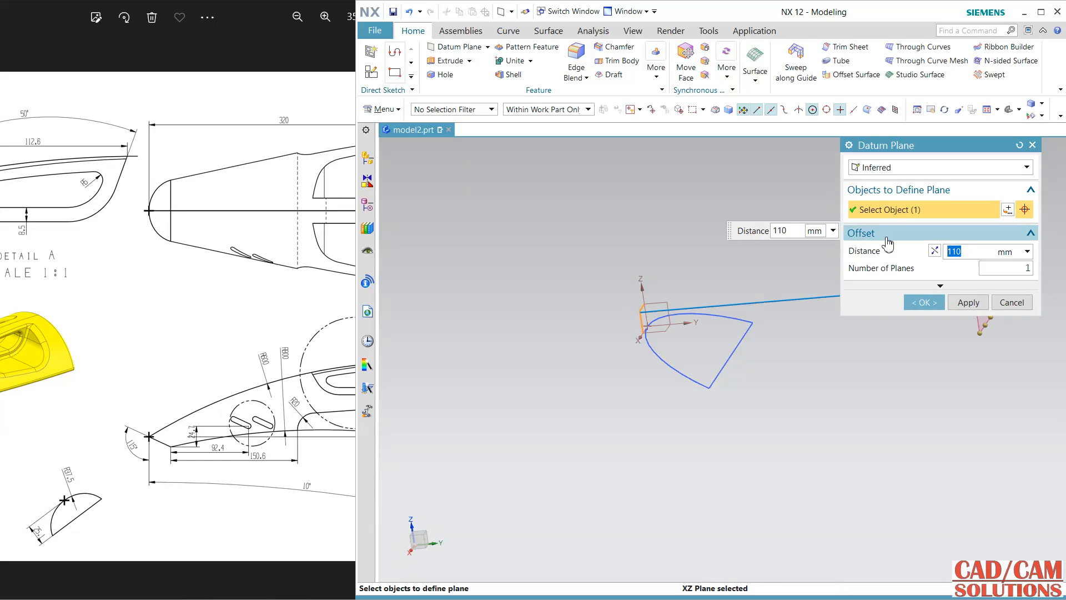
pyautogui.write('320')
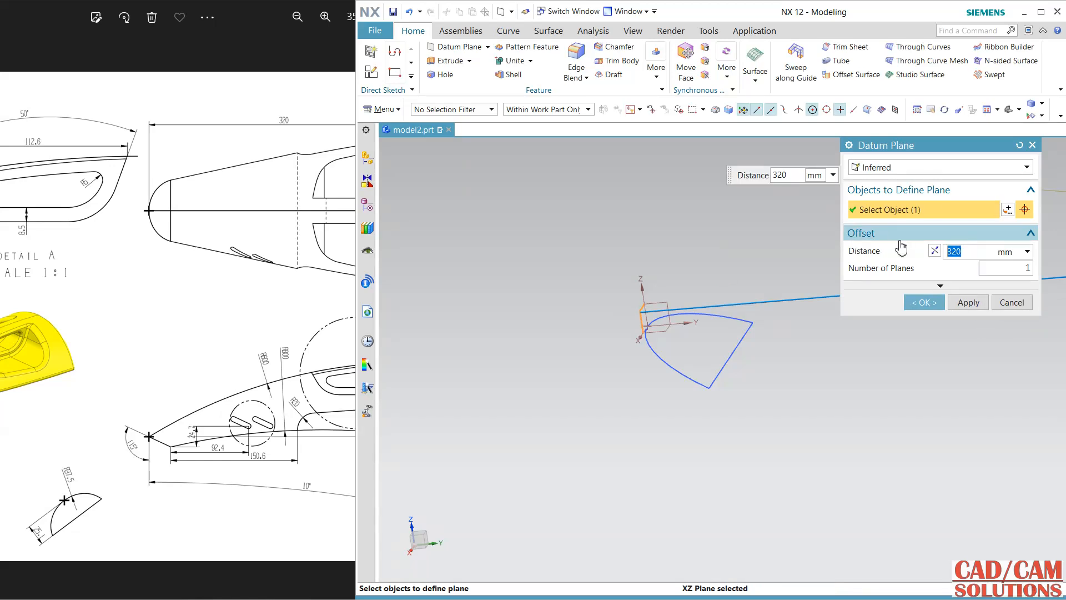
pyautogui.press('Return')
pyautogui.moveTo(775, 393); pyautogui.dragTo(525, 411, button='middle')
pyautogui.moveTo(745, 359); pyautogui.dragTo(767, 338, button='middle')
pyautogui.click(920, 303)
# Step: Open a sketch on the offset datum plane, using the reversed X direction as its horizontal reference
pyautogui.click(896, 238)
pyautogui.click(294, 389)
pyautogui.moveTo(293, 388); pyautogui.dragTo(100, 394)
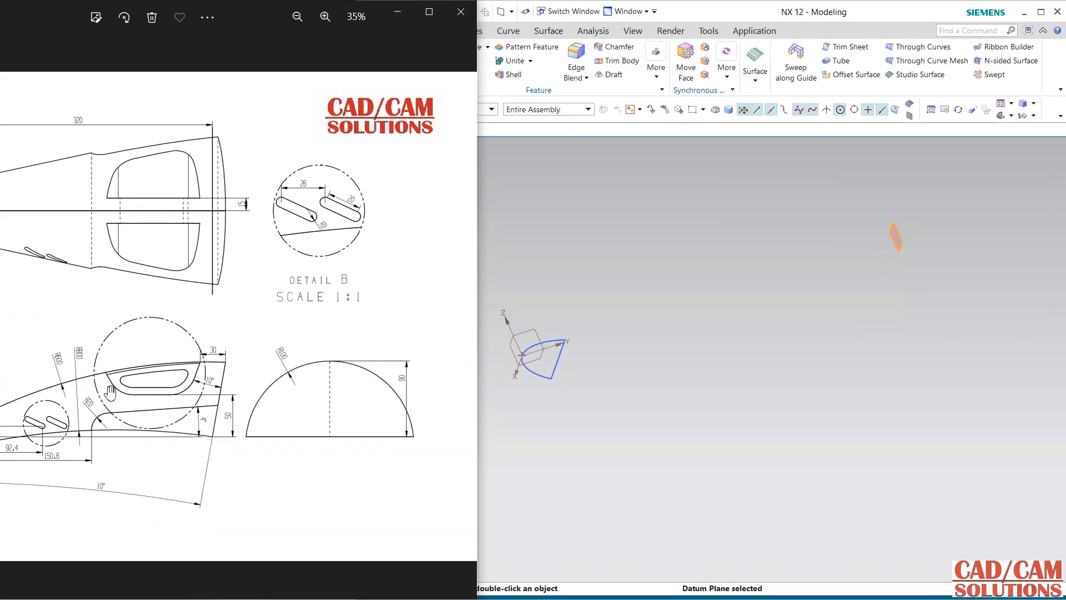
pyautogui.click(676, 419)
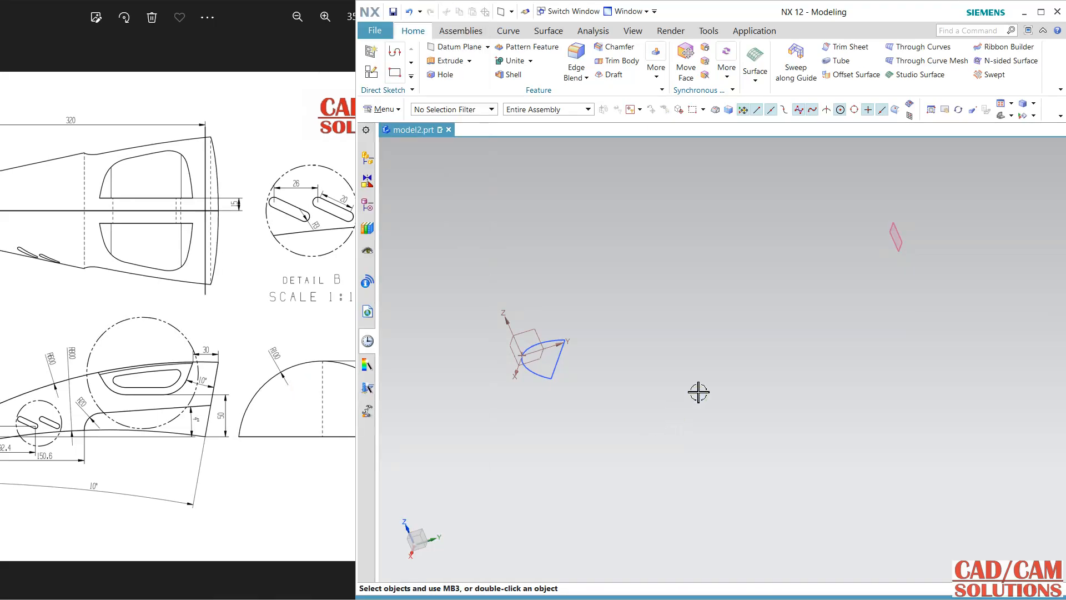
pyautogui.click(898, 240)
pyautogui.click(924, 222)
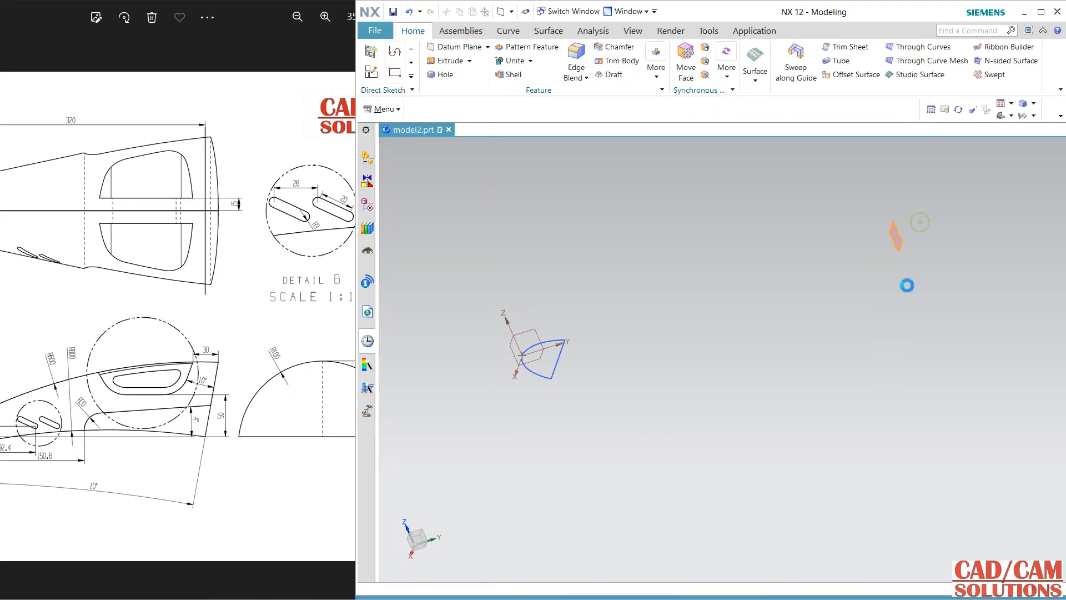
pyautogui.click(882, 308)
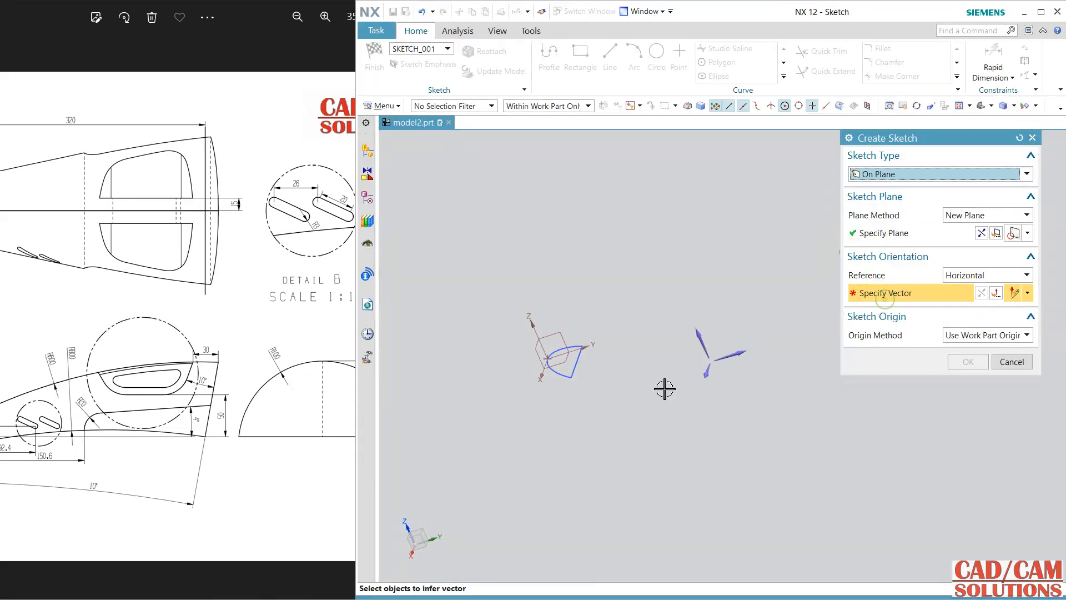
pyautogui.click(701, 379)
pyautogui.moveTo(707, 398); pyautogui.dragTo(679, 405, button='middle')
pyautogui.click(1014, 293)
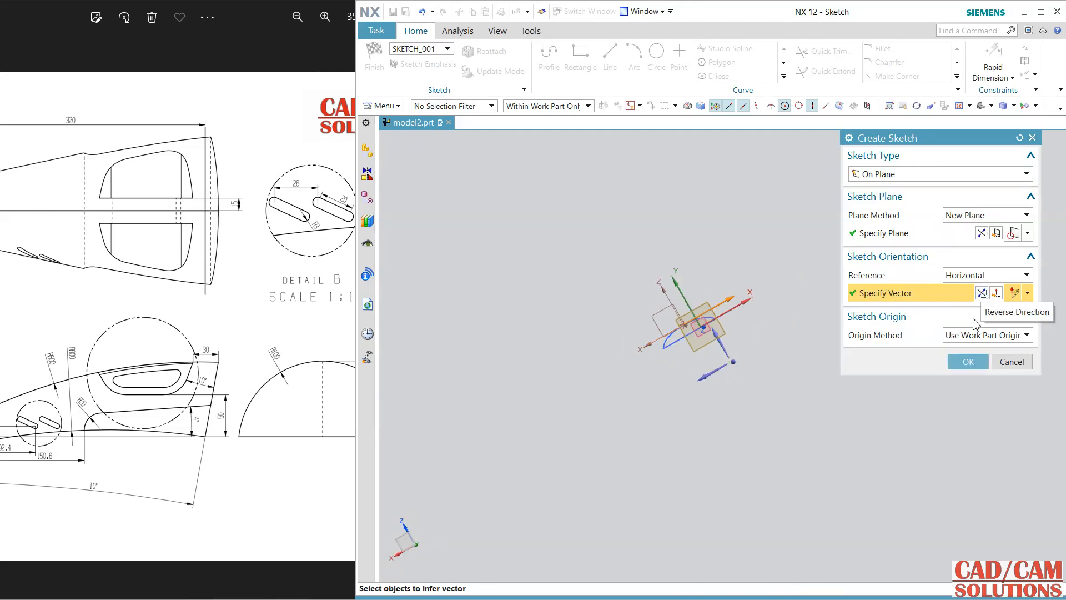
pyautogui.click(967, 362)
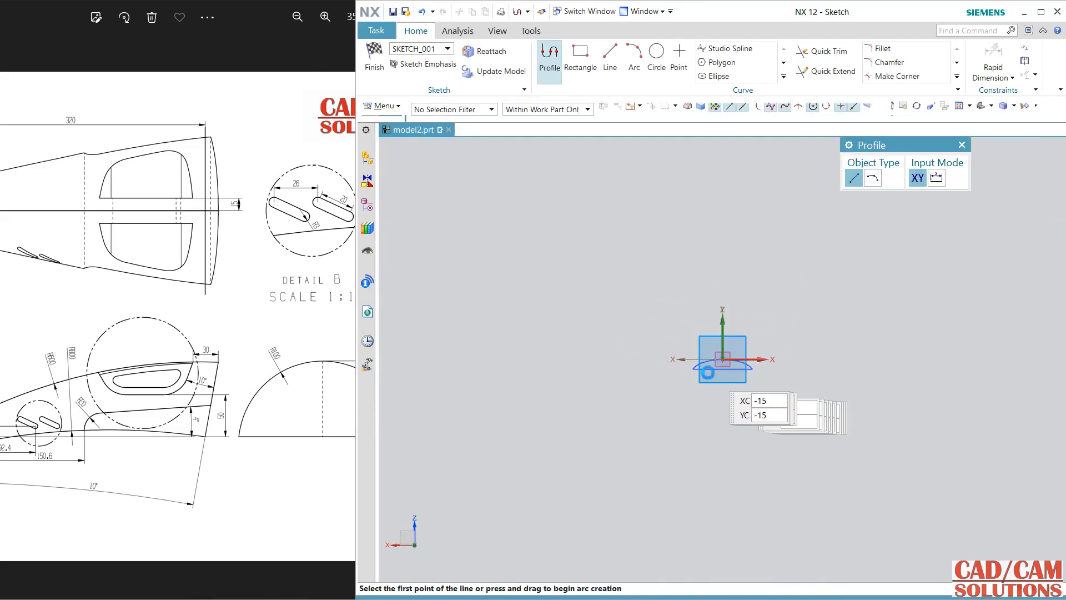
# Step: Draw a horizontal line about 128 mm long and an arc of about 70 mm radius above it, joining its endpoints
pyautogui.scroll(2, 902, 336)
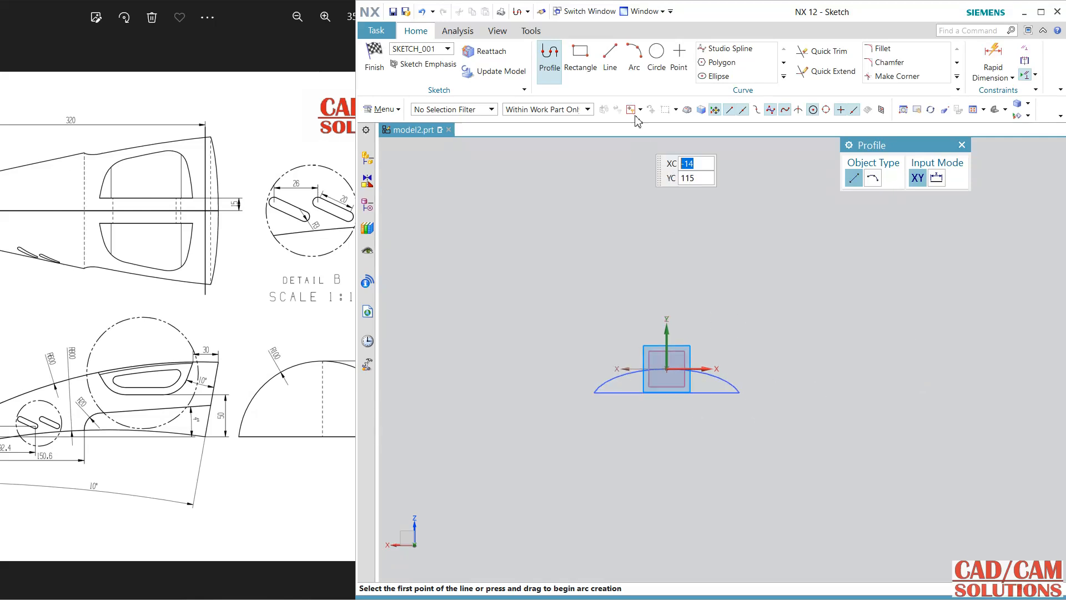
pyautogui.click(564, 360)
pyautogui.click(819, 361)
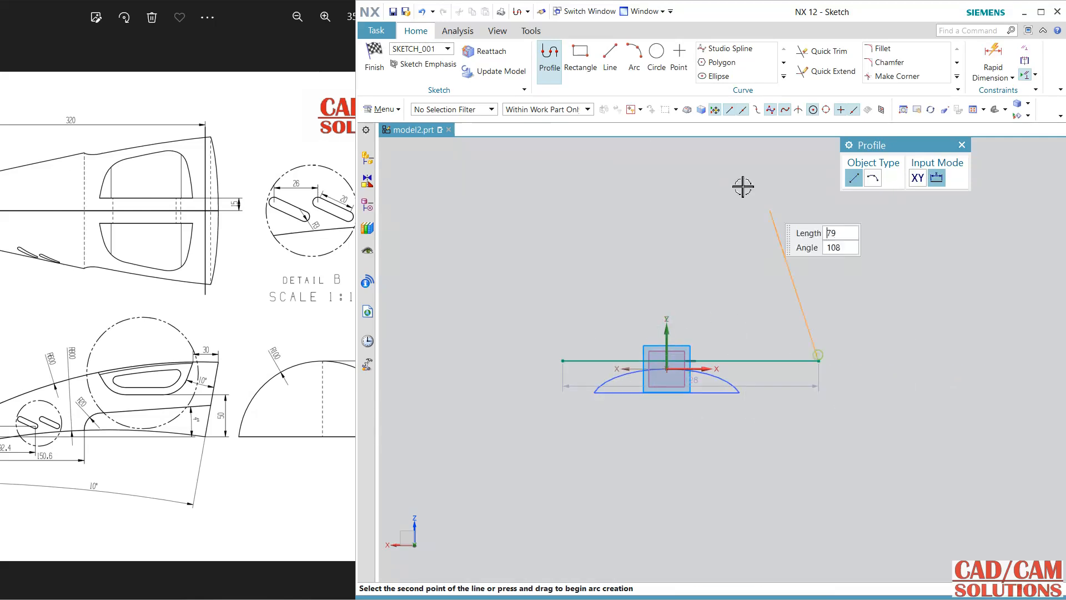
pyautogui.click(634, 56)
pyautogui.click(564, 360)
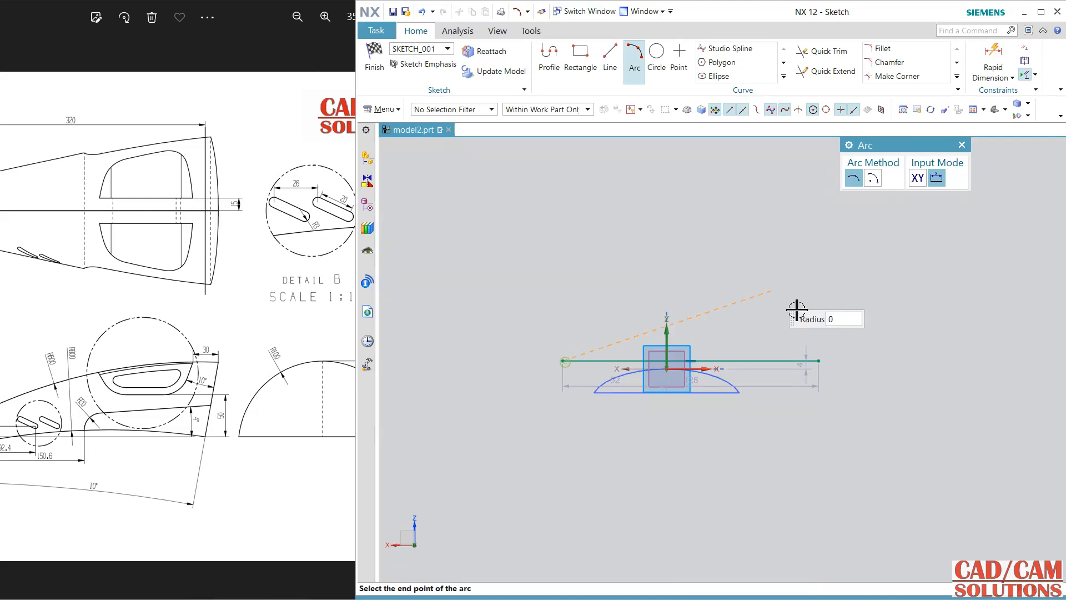
pyautogui.click(820, 361)
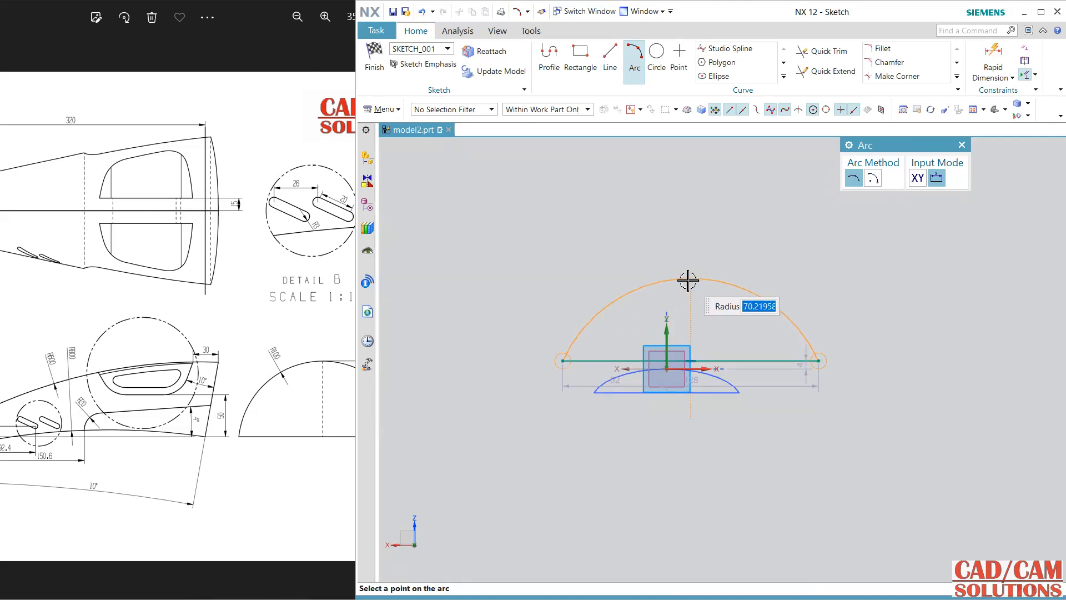
pyautogui.click(728, 236)
pyautogui.press('Escape')
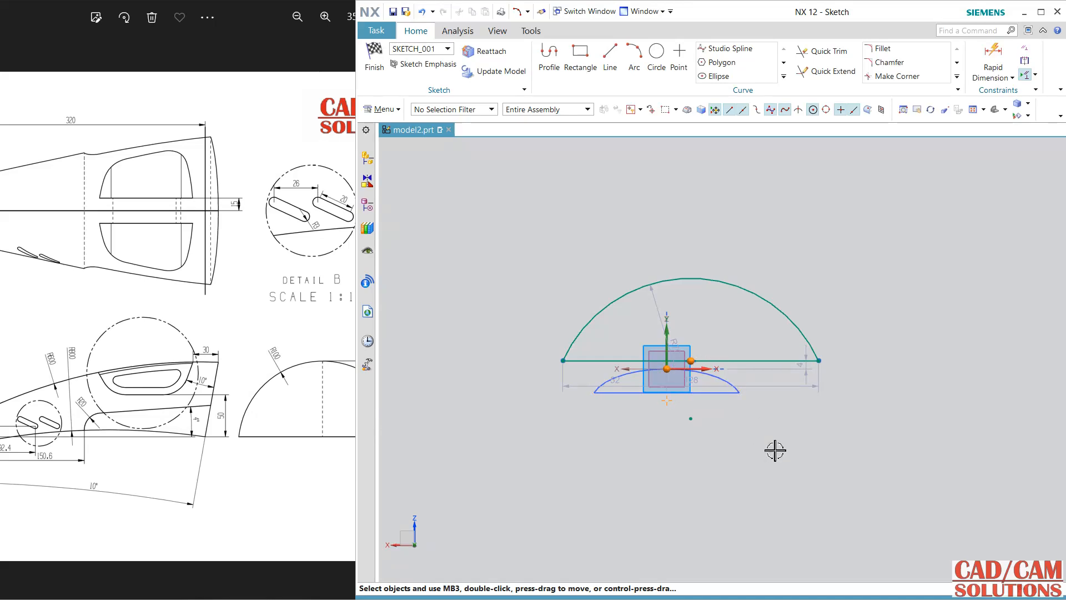
# Step: Constrain the base line's midpoint to the sketch's vertical axis and set the arc's radius to 100 mm
pyautogui.click(668, 328)
pyautogui.click(691, 306)
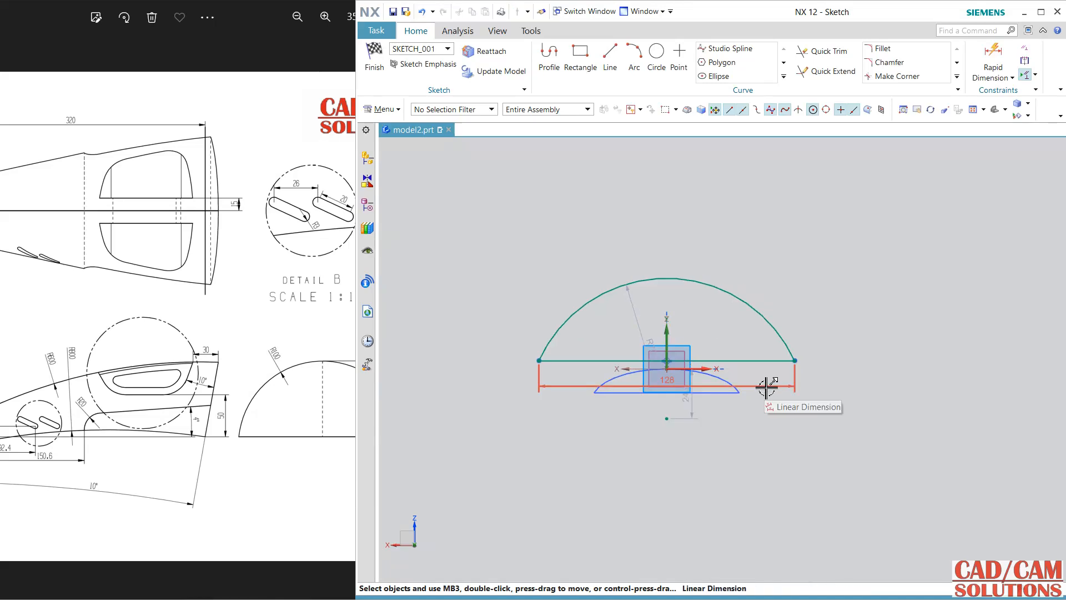
pyautogui.doubleClick(634, 306)
pyautogui.write('100')
pyautogui.press('Return')
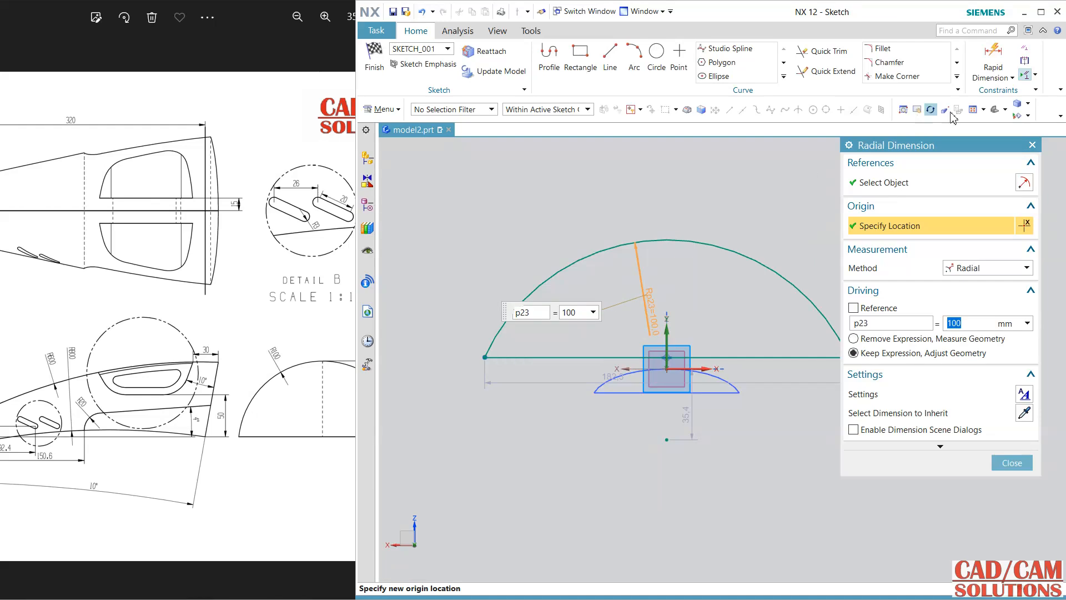
# Step: Dimension the height from the base line to the top of the arc as 90 mm
pyautogui.click(993, 61)
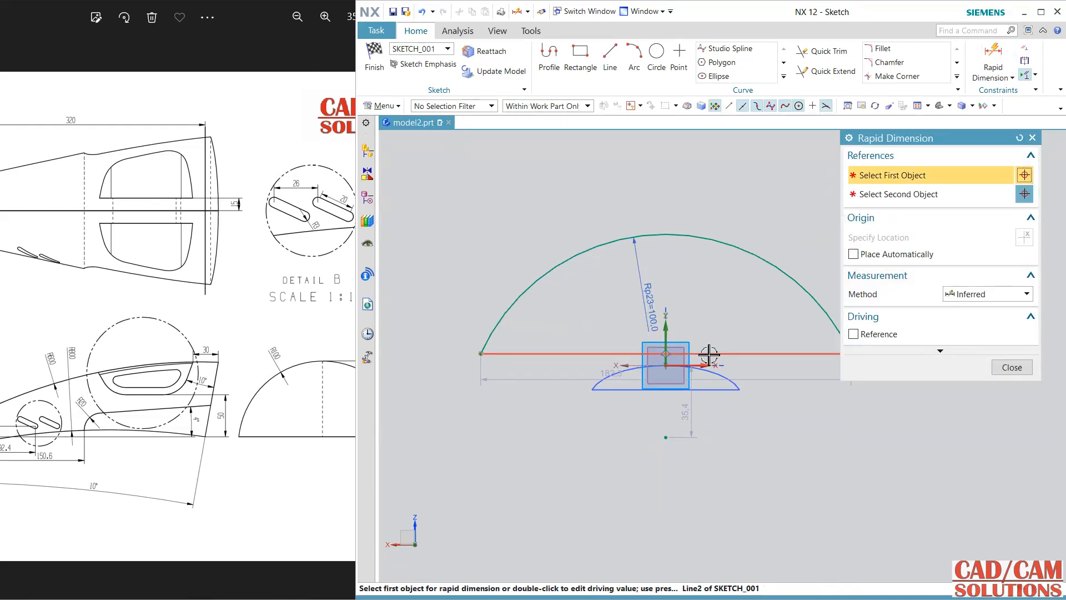
pyautogui.click(675, 234)
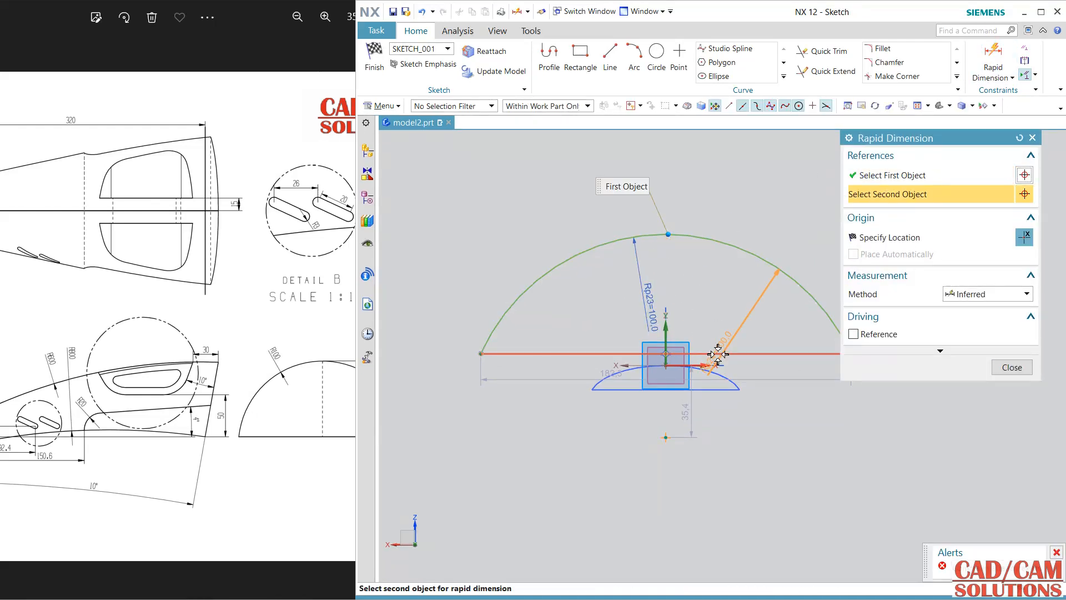
pyautogui.click(503, 276)
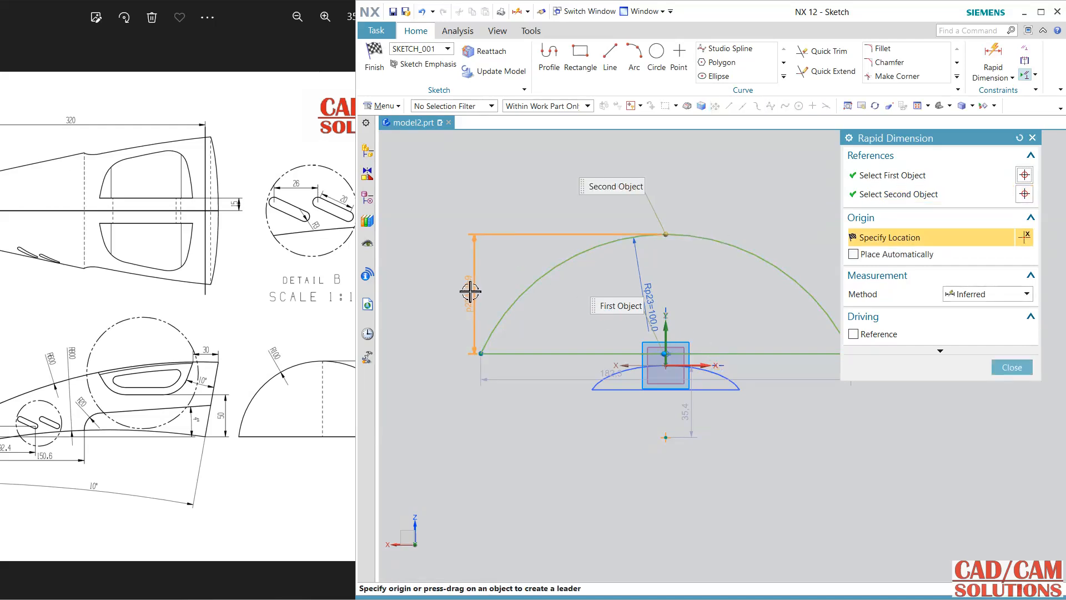
pyautogui.click(435, 299)
pyautogui.click(328, 369)
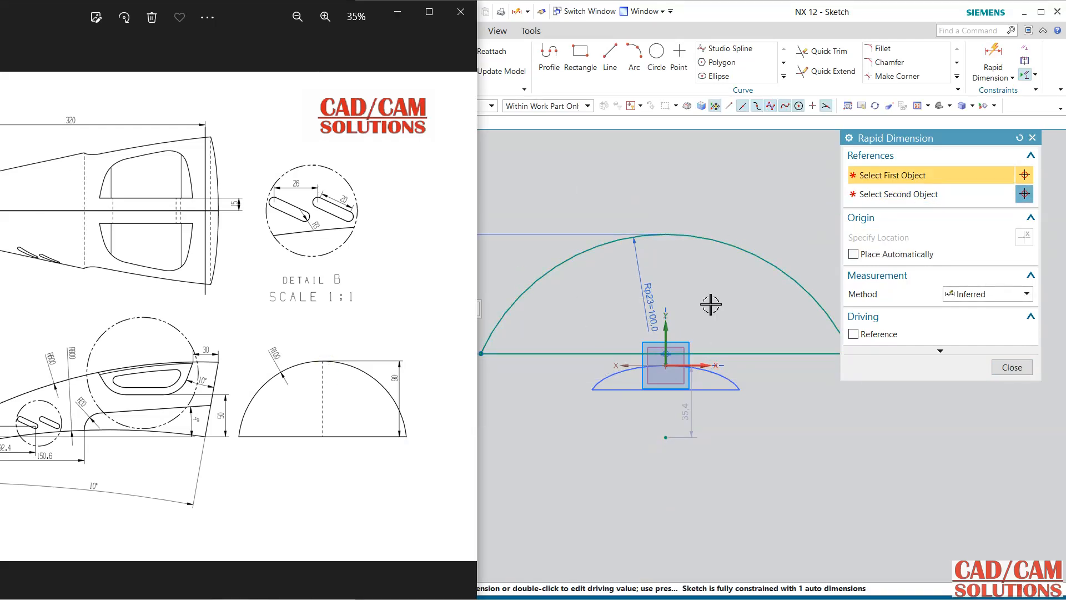
pyautogui.click(931, 137)
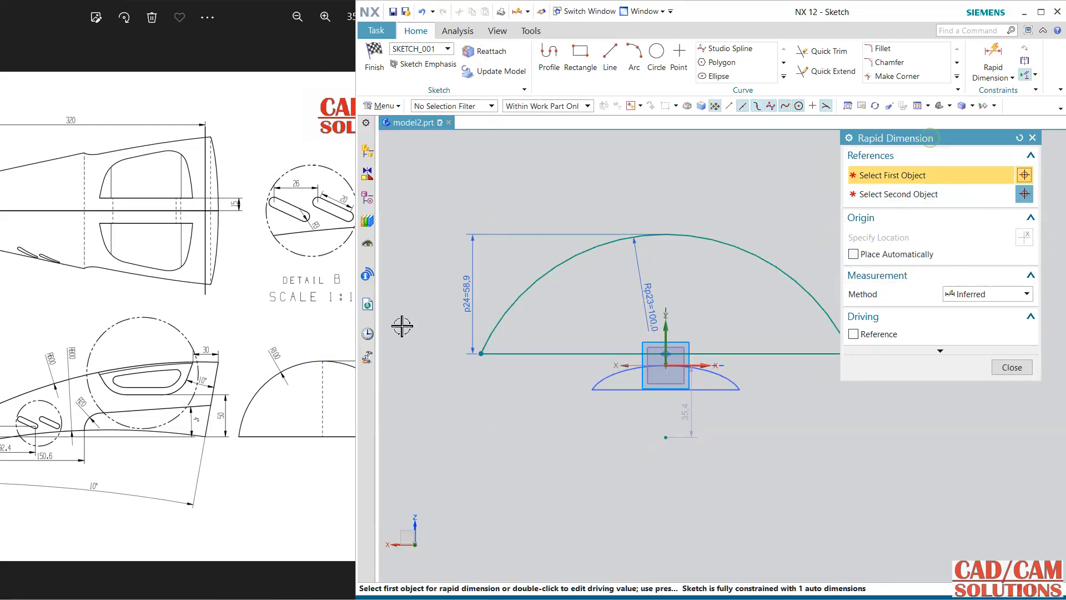
pyautogui.doubleClick(468, 288)
pyautogui.write('90')
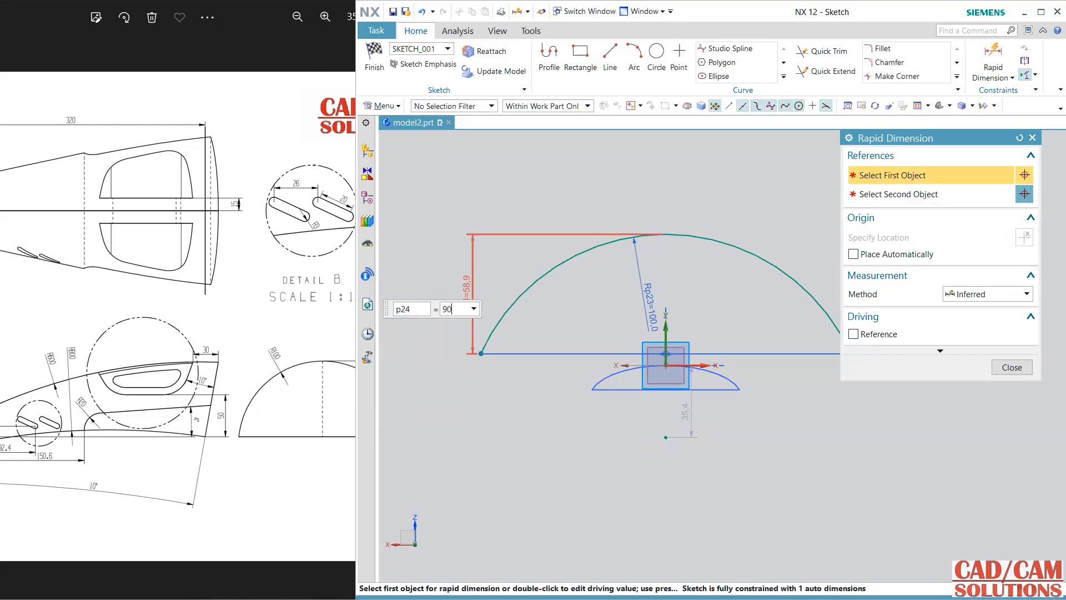
pyautogui.press('Return')
pyautogui.click(1012, 367)
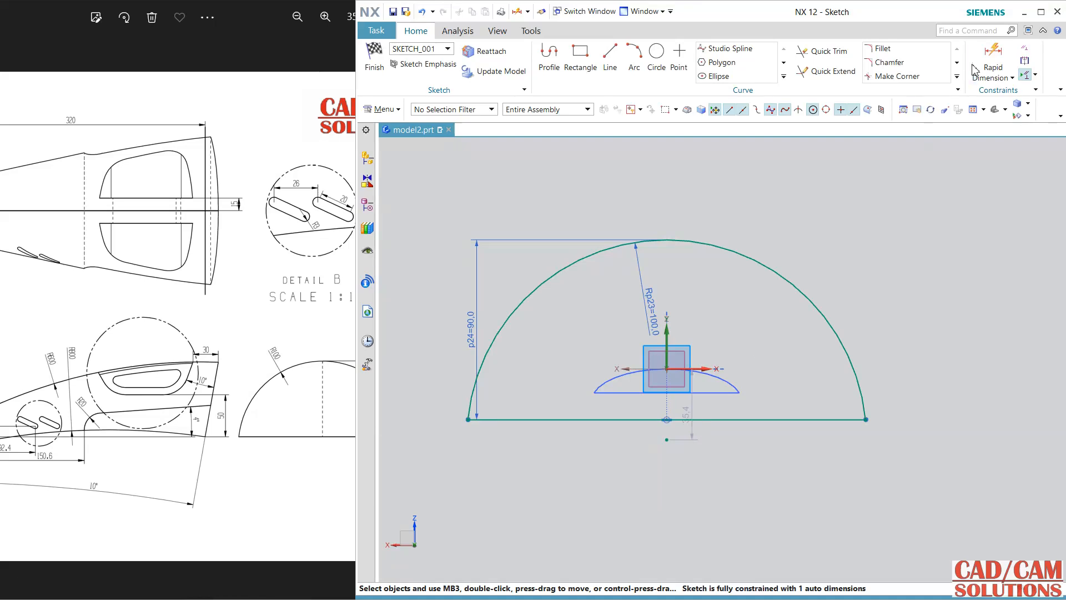
# Step: Dimension the vertical distance between the base line and the horizontal axis as 0 and finish the sketch
pyautogui.click(993, 62)
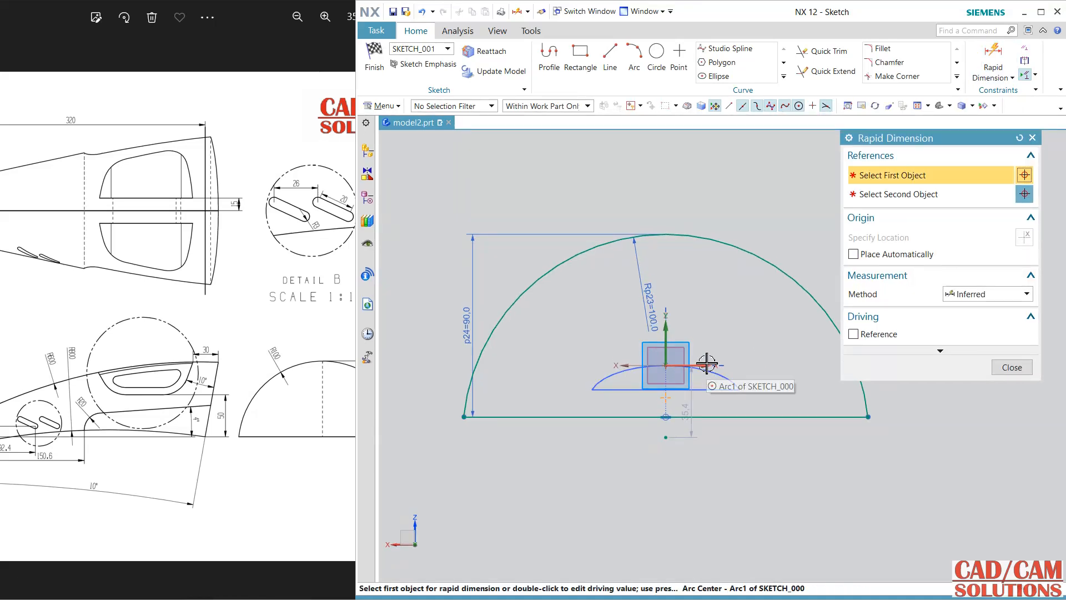
pyautogui.click(668, 417)
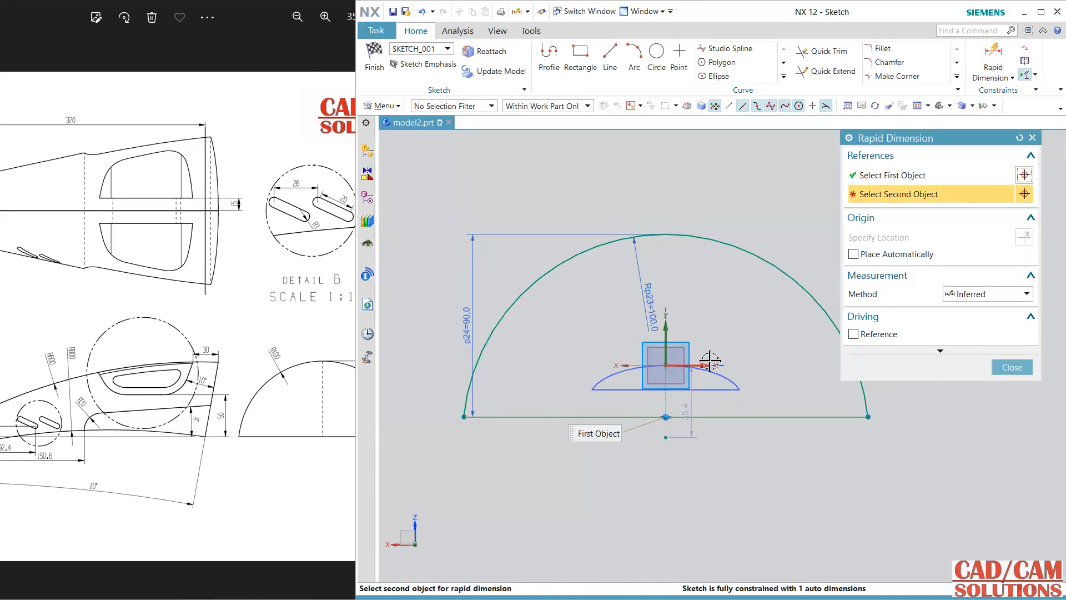
pyautogui.click(706, 365)
pyautogui.click(756, 394)
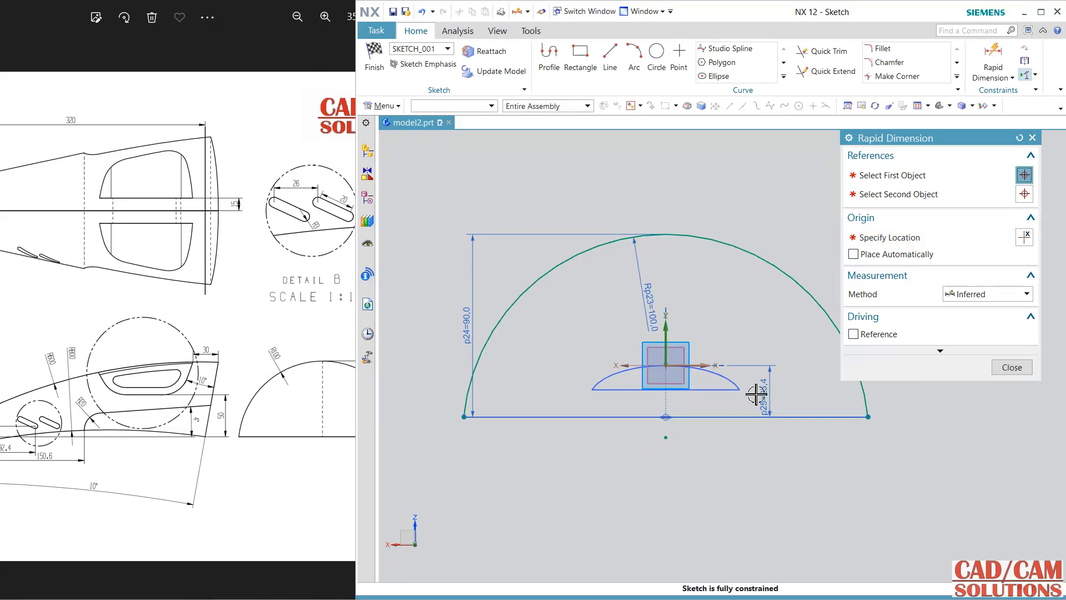
pyautogui.write('0')
pyautogui.press('Return')
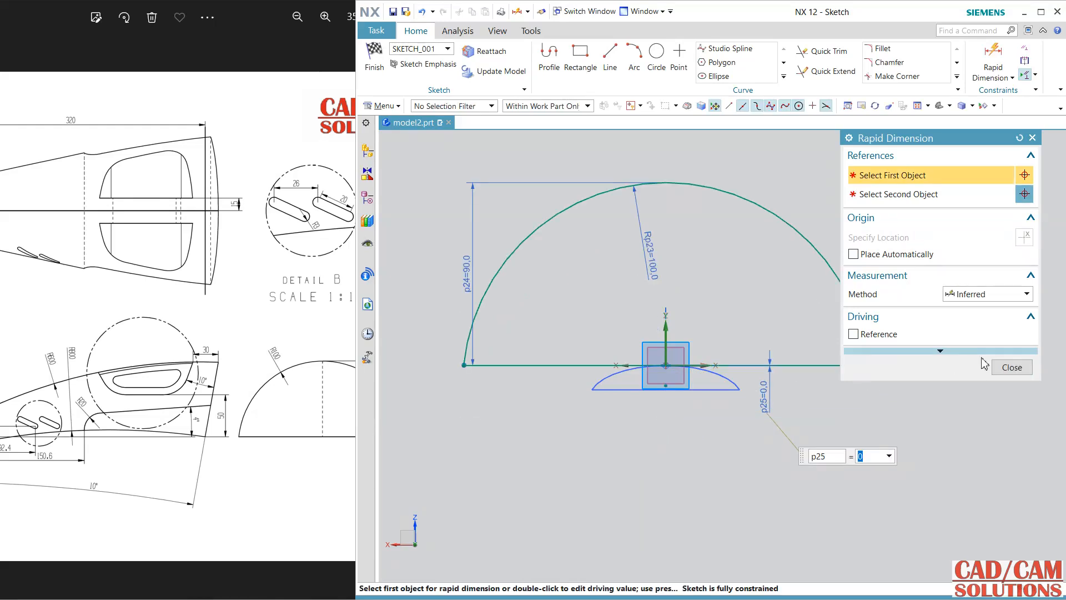
pyautogui.click(1011, 368)
pyautogui.hotkey('ctrl', 'q')
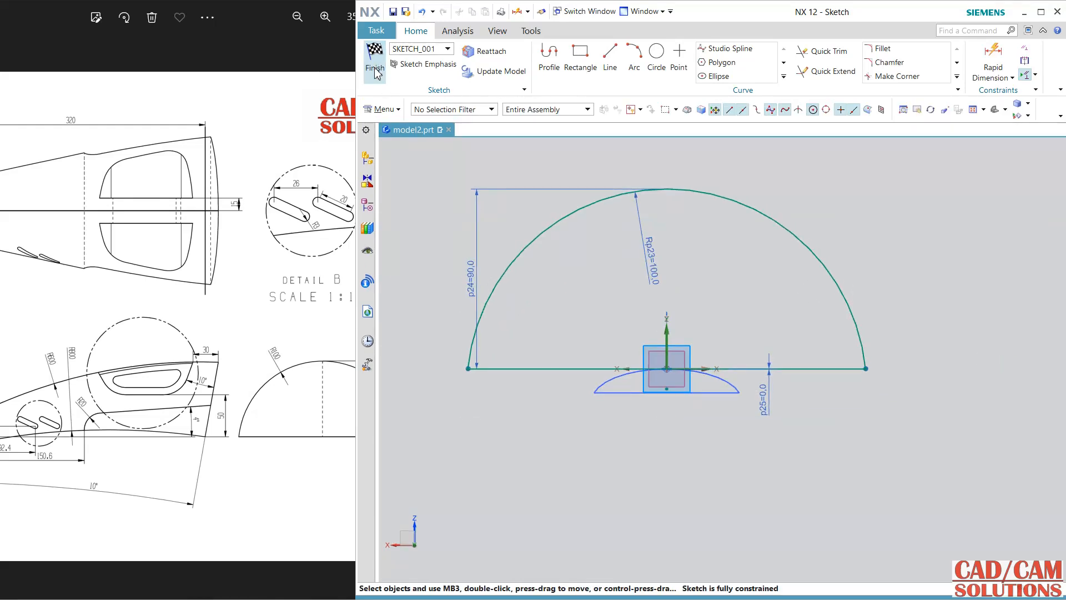
# Step: Circular-pattern the end profile's arc and base line about the base line with count 2 and 10° pitch, and hide the original profile
pyautogui.moveTo(594, 311); pyautogui.dragTo(632, 278, button='middle')
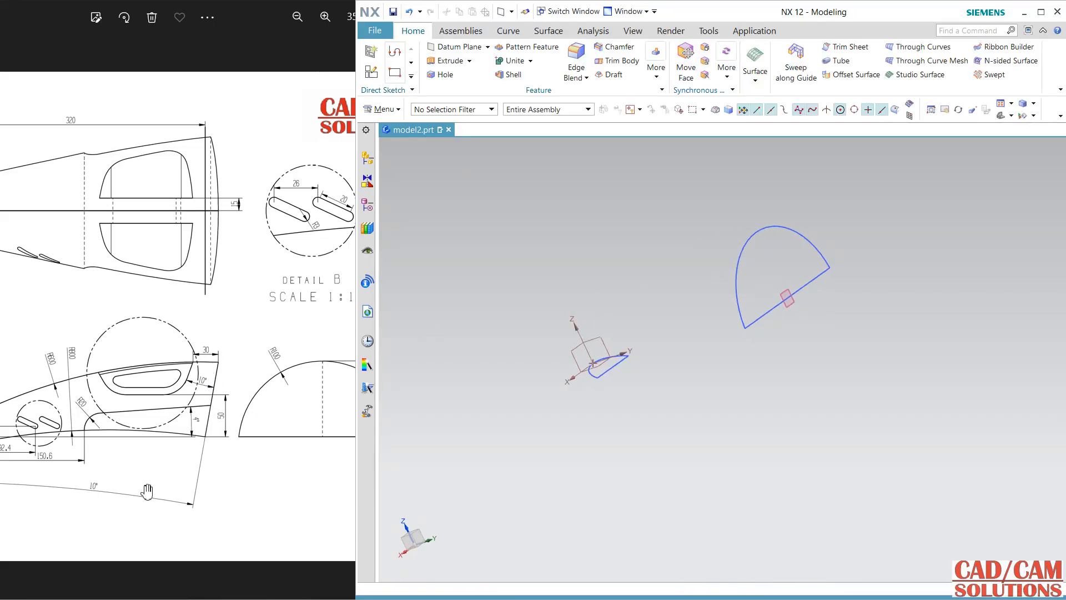
pyautogui.click(382, 109)
pyautogui.moveTo(403, 164)
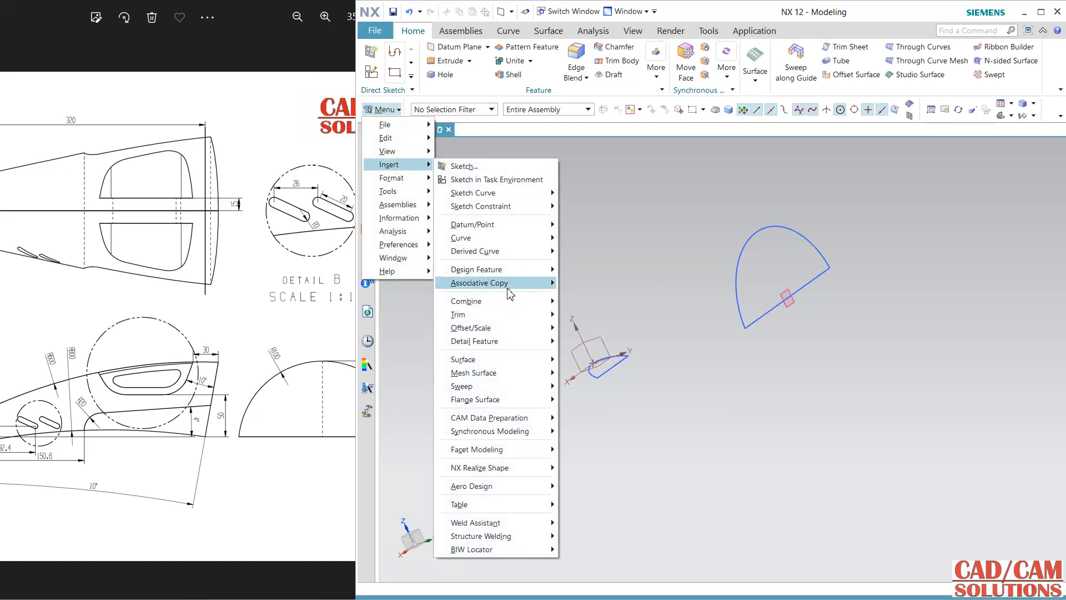
pyautogui.moveTo(510, 294)
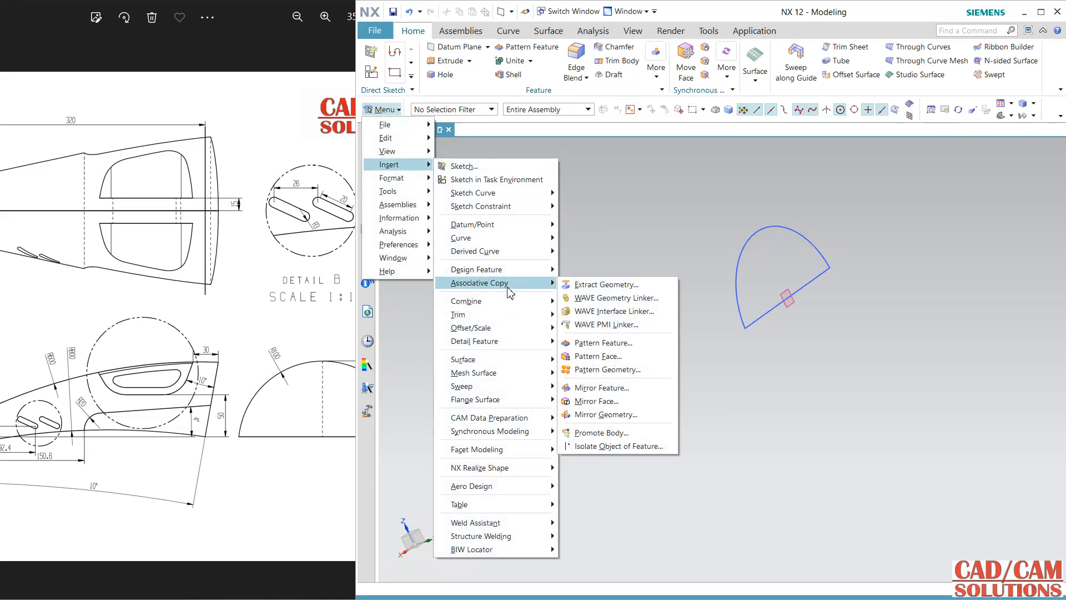
pyautogui.click(617, 372)
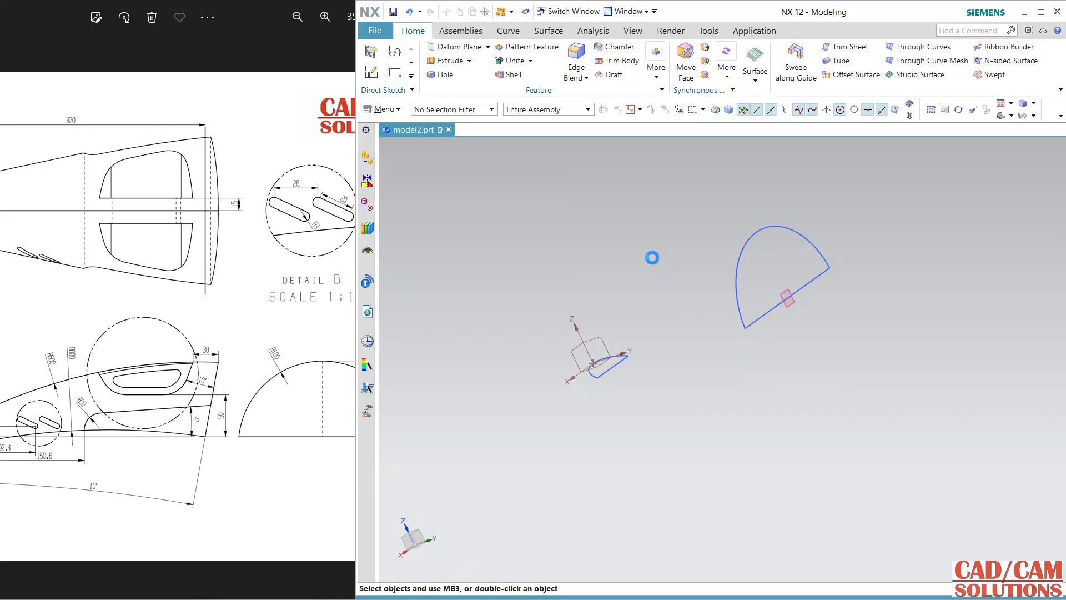
pyautogui.moveTo(643, 267); pyautogui.dragTo(667, 254, button='middle')
pyautogui.click(671, 280)
pyautogui.click(693, 343)
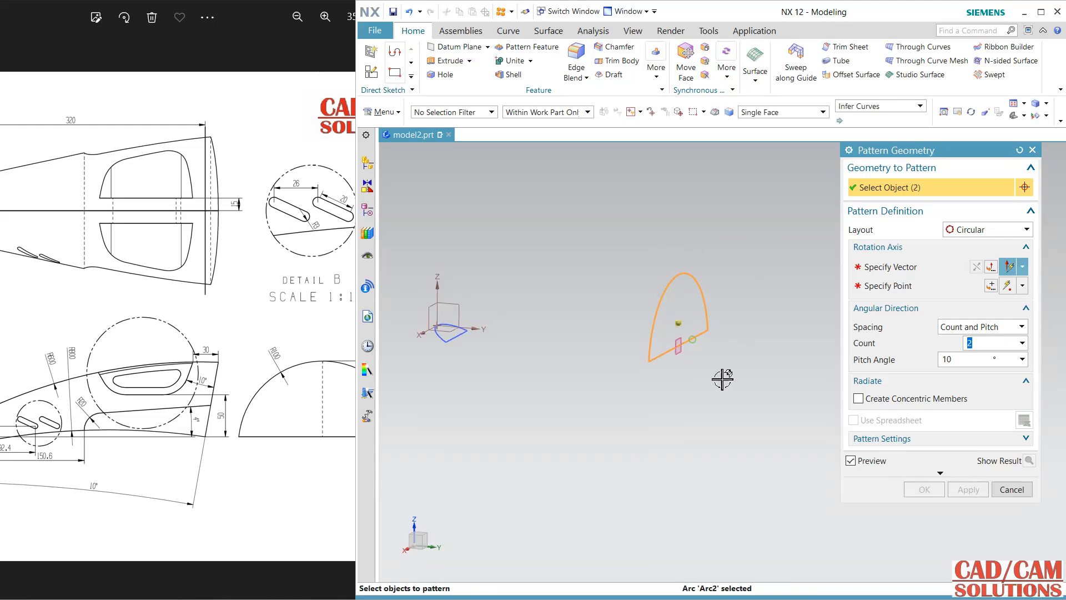
pyautogui.click(889, 266)
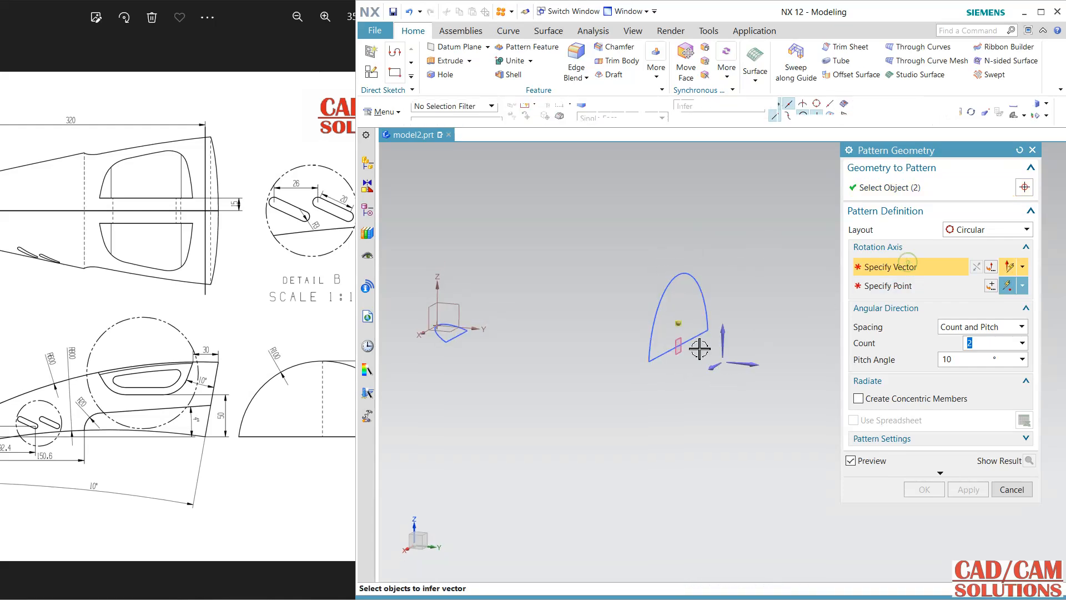
pyautogui.click(695, 340)
pyautogui.moveTo(605, 281)
pyautogui.mouseDown(button='middle')
pyautogui.moveTo(556, 286)
pyautogui.moveTo(567, 321)
pyautogui.mouseUp(button='middle')
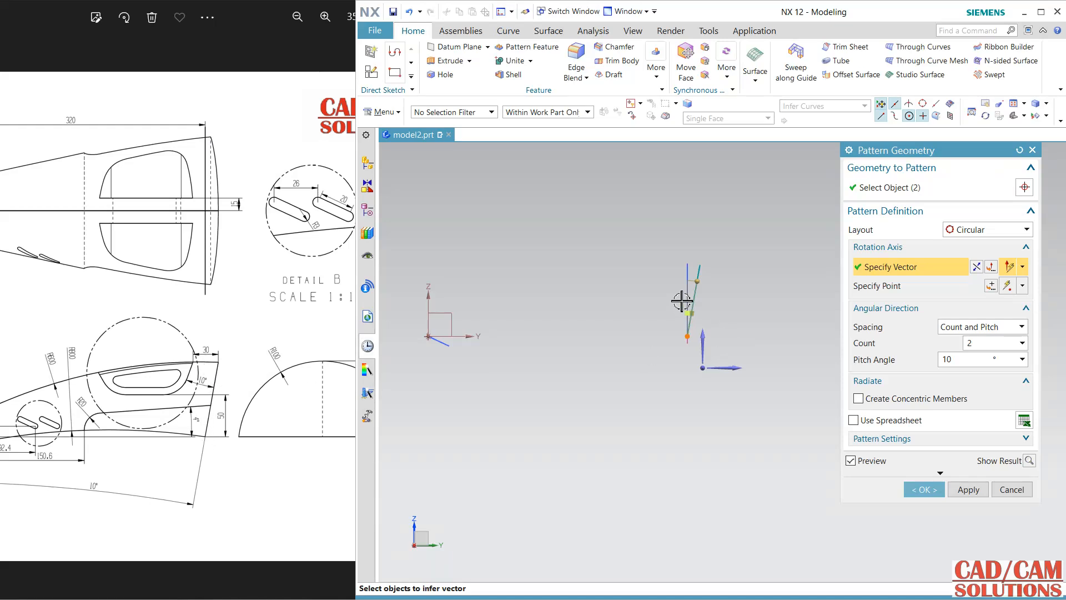
pyautogui.click(935, 492)
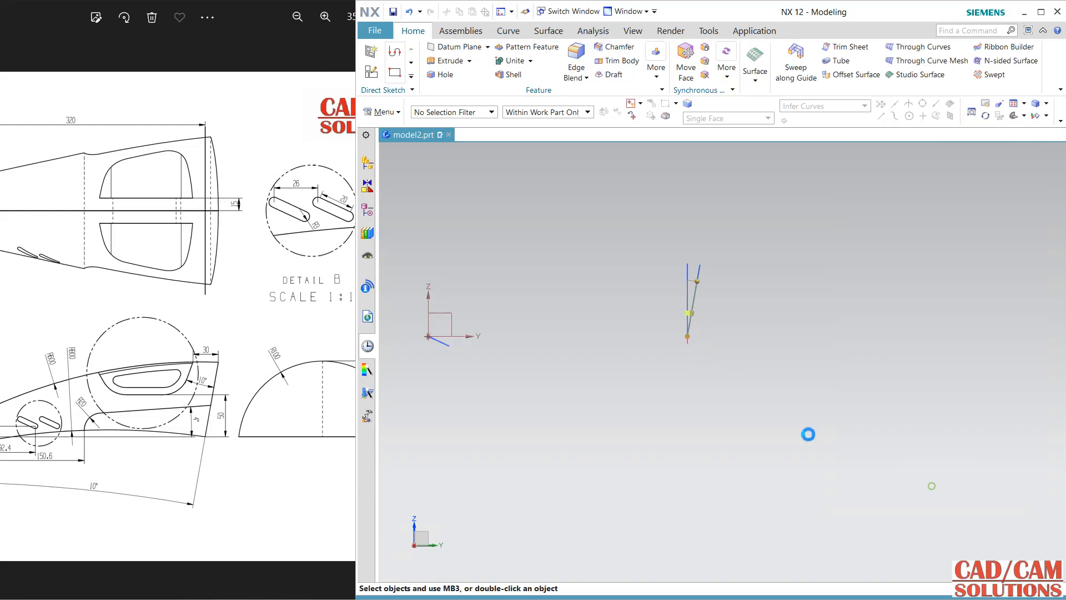
pyautogui.moveTo(687, 264); pyautogui.dragTo(686, 282, button='right')
# Step: Create a new sketch on the YZ datum plane running lengthwise between the nose and end profiles
pyautogui.moveTo(783, 314)
pyautogui.mouseDown(button='middle')
pyautogui.moveTo(768, 319)
pyautogui.moveTo(811, 325)
pyautogui.mouseUp(button='middle')
pyautogui.click(370, 73)
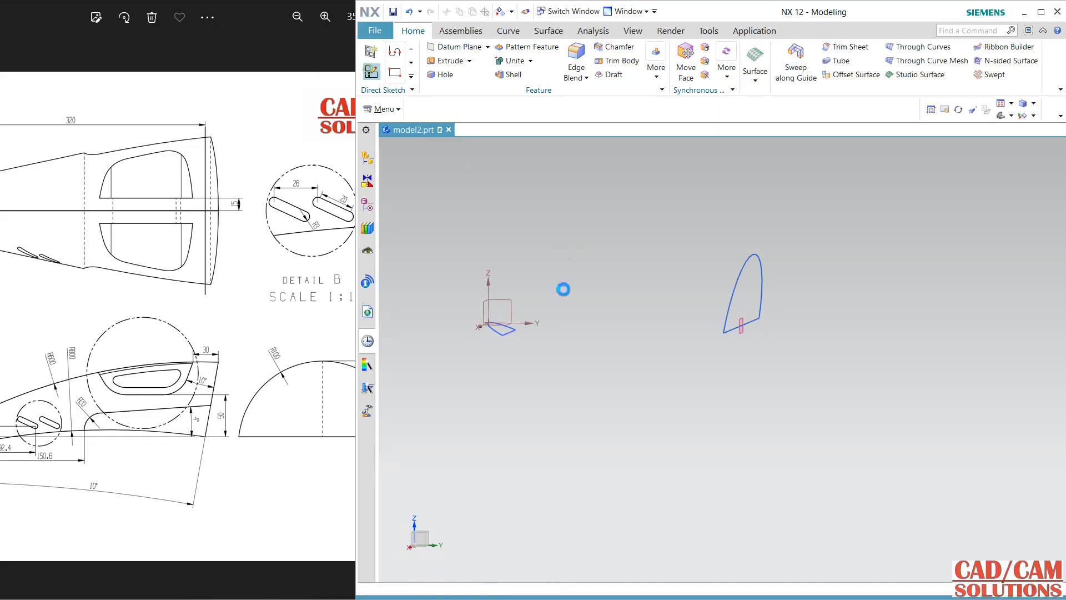
pyautogui.click(513, 305)
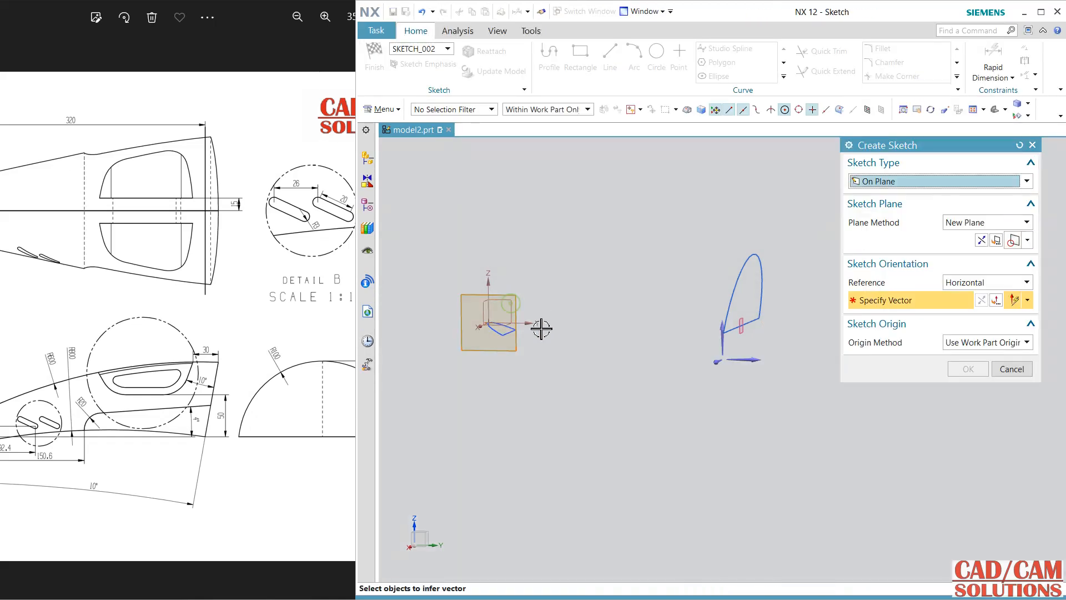
pyautogui.click(952, 362)
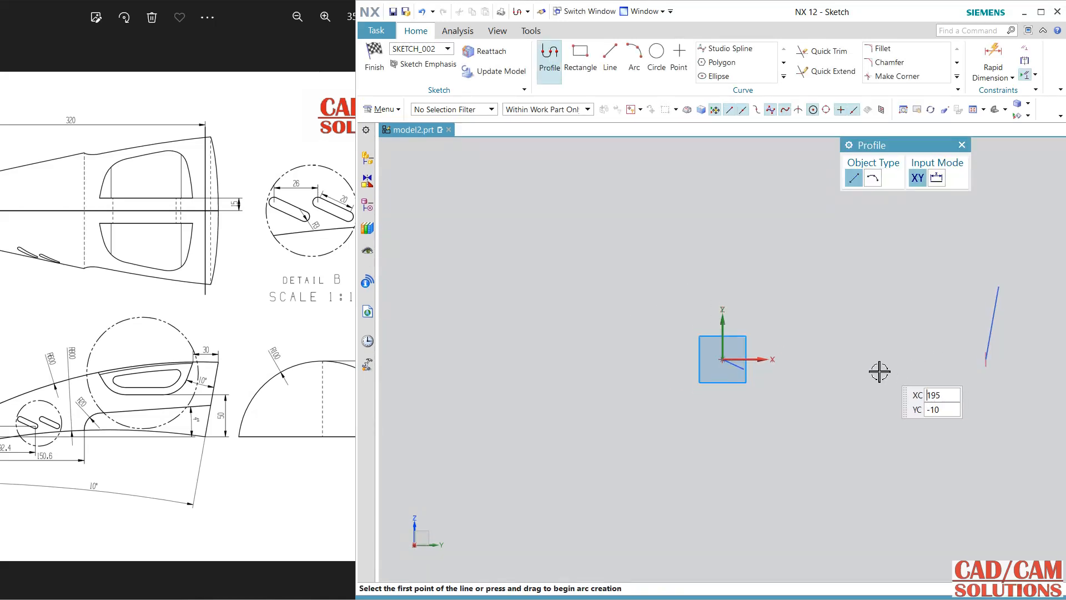
# Step: Project the tilted end profile and the nose profile onto the side-view sketch
pyautogui.keyDown('shift'); pyautogui.moveTo(795, 345); pyautogui.dragTo(646, 344, button='middle'); pyautogui.keyUp('shift')
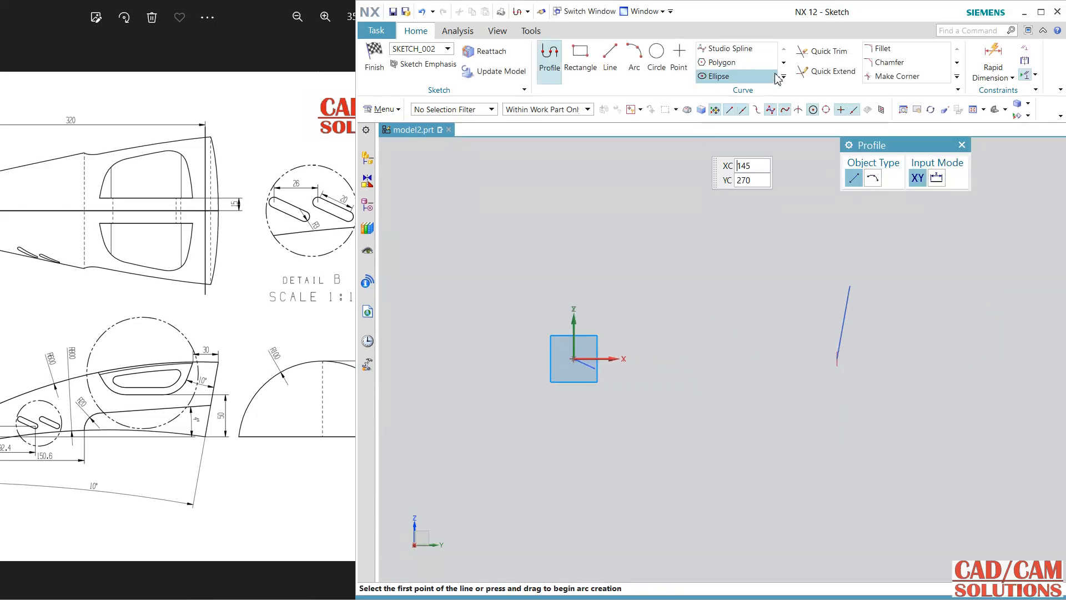
pyautogui.click(784, 77)
pyautogui.click(804, 105)
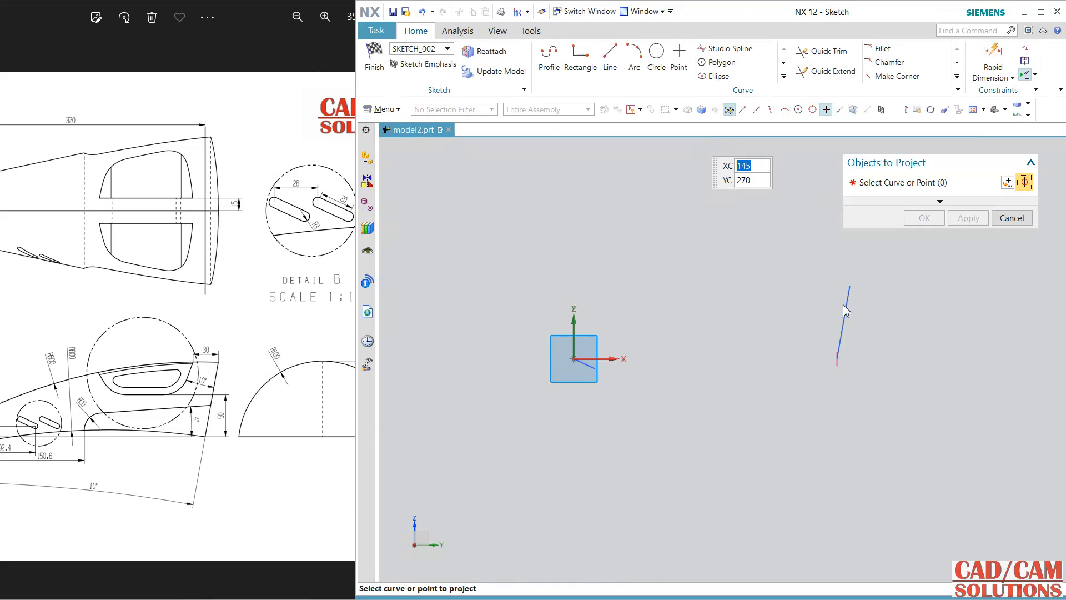
pyautogui.click(846, 316)
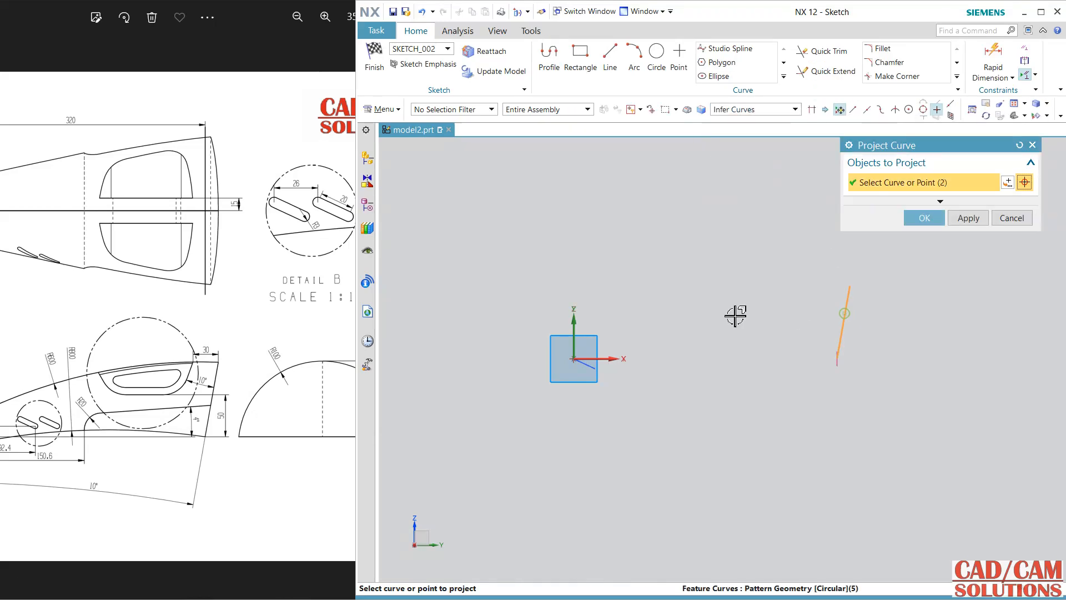
pyautogui.click(967, 218)
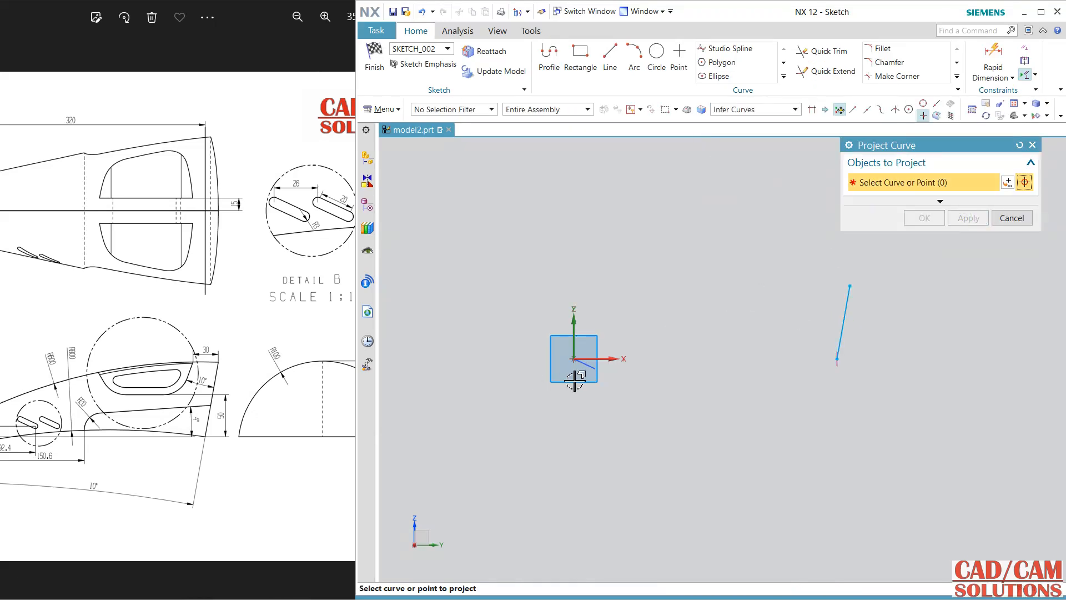
pyautogui.click(598, 364)
pyautogui.click(970, 218)
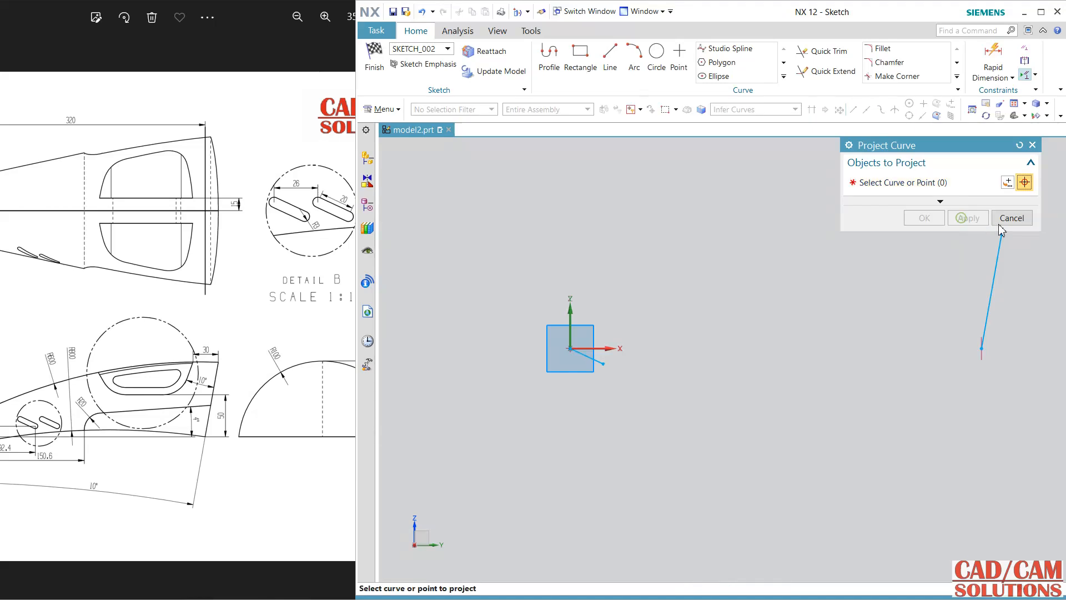
pyautogui.click(1014, 219)
# Step: Draw an upper arc of about 323 mm radius and a lower arc of about 551 mm radius joining the projected lines' matching endpoints
pyautogui.press('a')
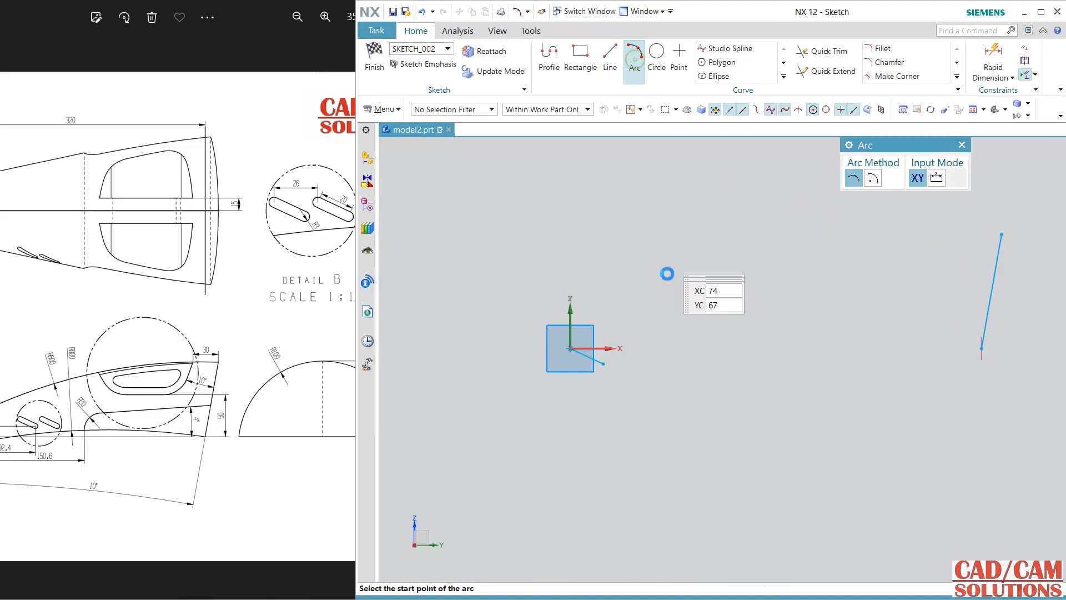
pyautogui.click(570, 348)
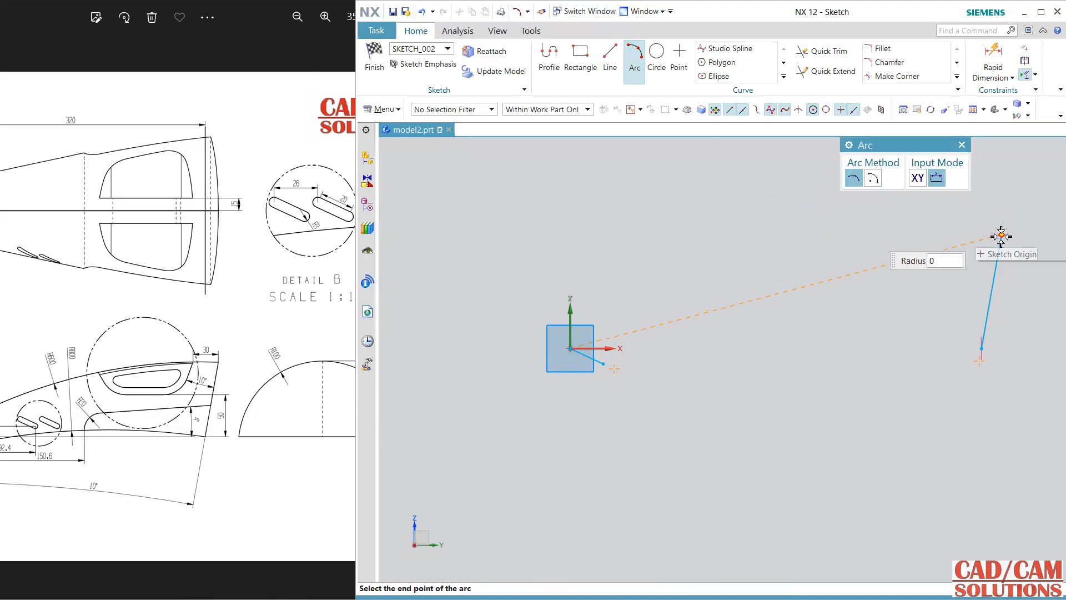
pyautogui.click(1001, 236)
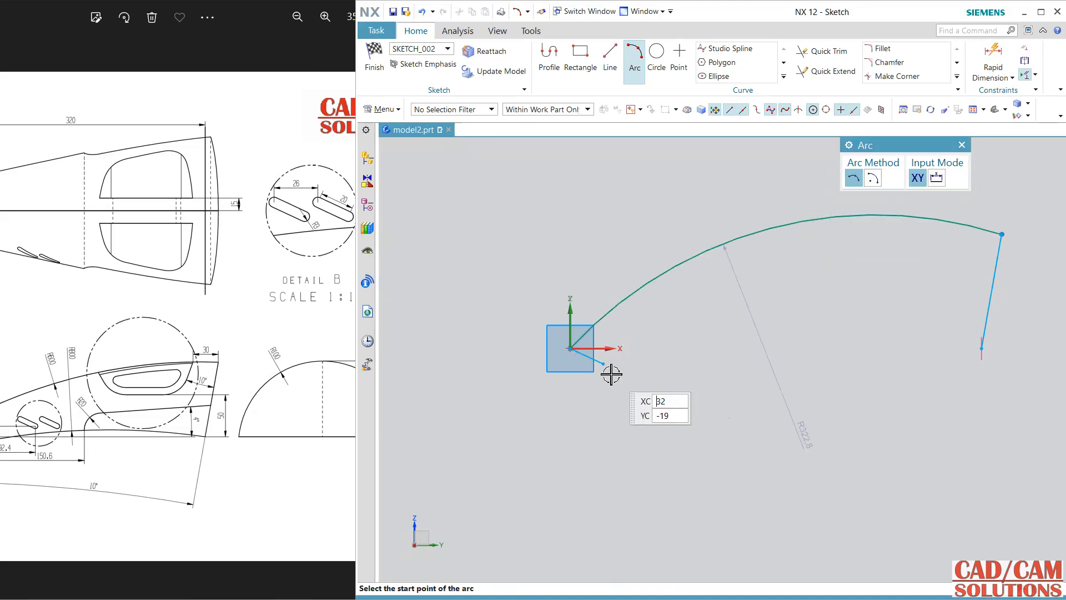
pyautogui.click(602, 364)
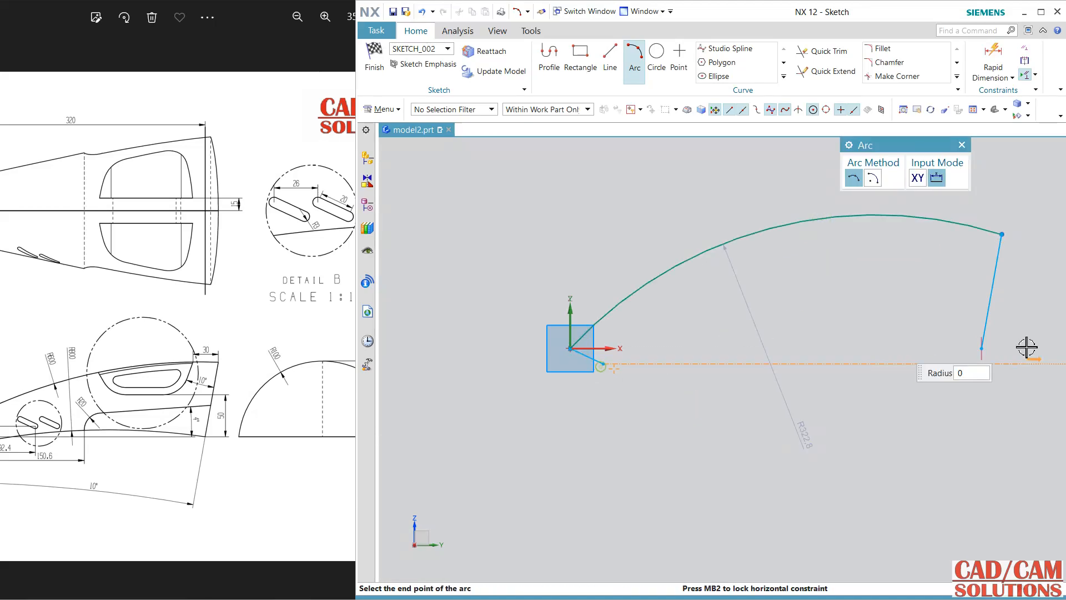
pyautogui.click(982, 348)
pyautogui.click(915, 338)
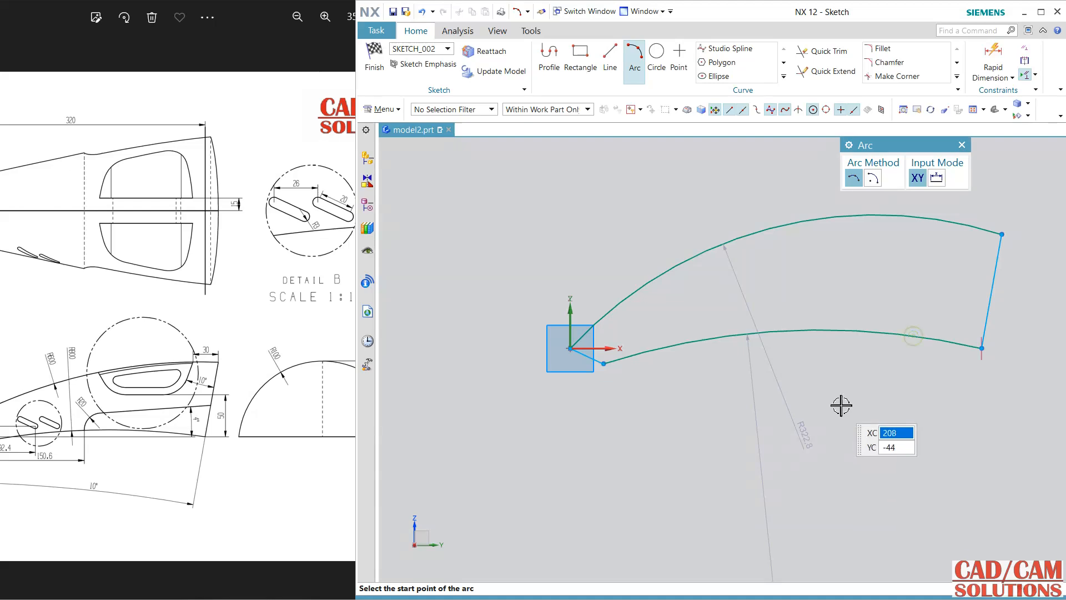
pyautogui.press('Escape')
# Step: Convert the projected end and nose lines to reference geometry
pyautogui.click(996, 267)
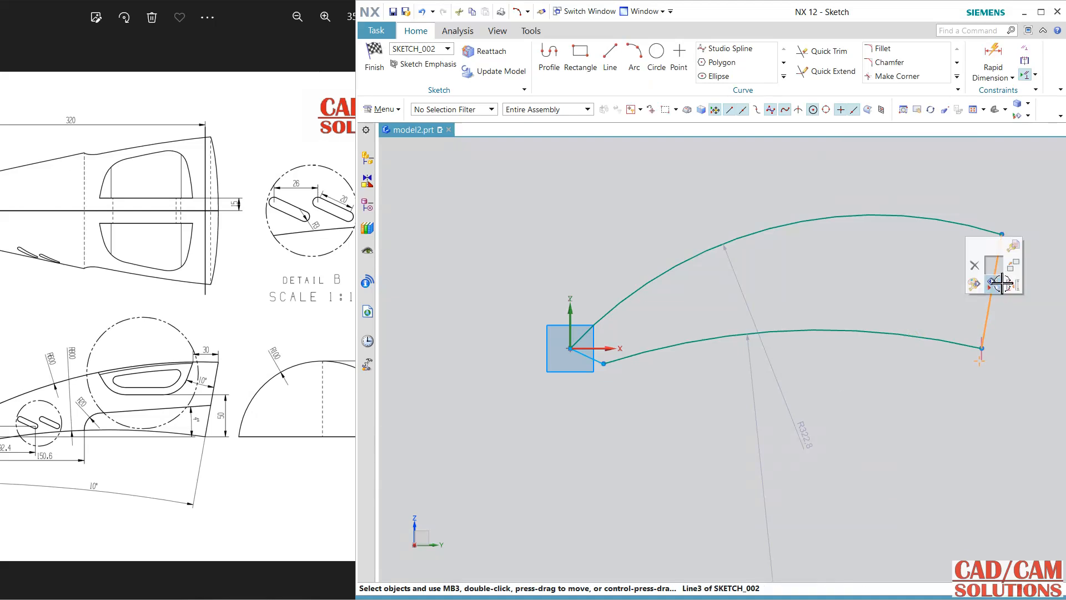
pyautogui.click(597, 362)
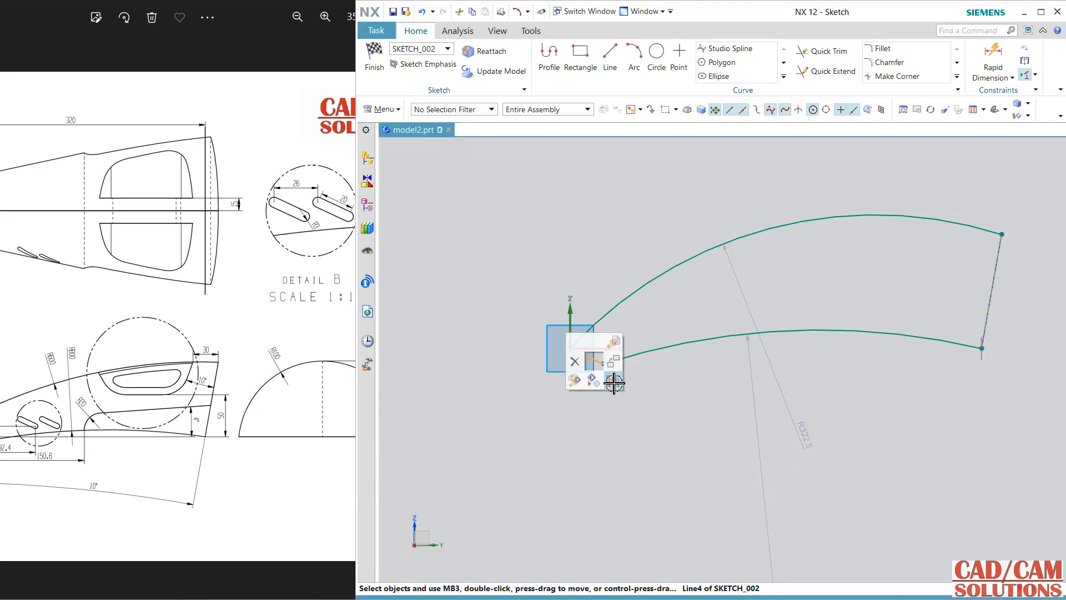
pyautogui.click(614, 383)
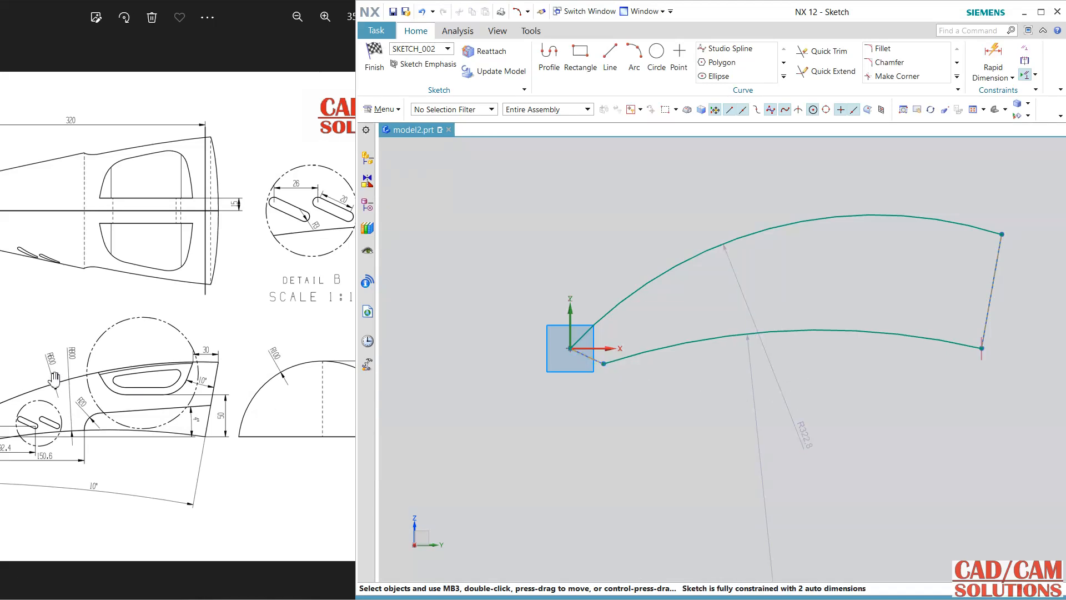
# Step: Set the upper arc's radius to 600 mm and the lower arc's radius to 800 mm, and finish the sketch
pyautogui.doubleClick(744, 286)
pyautogui.write('600')
pyautogui.press('Return')
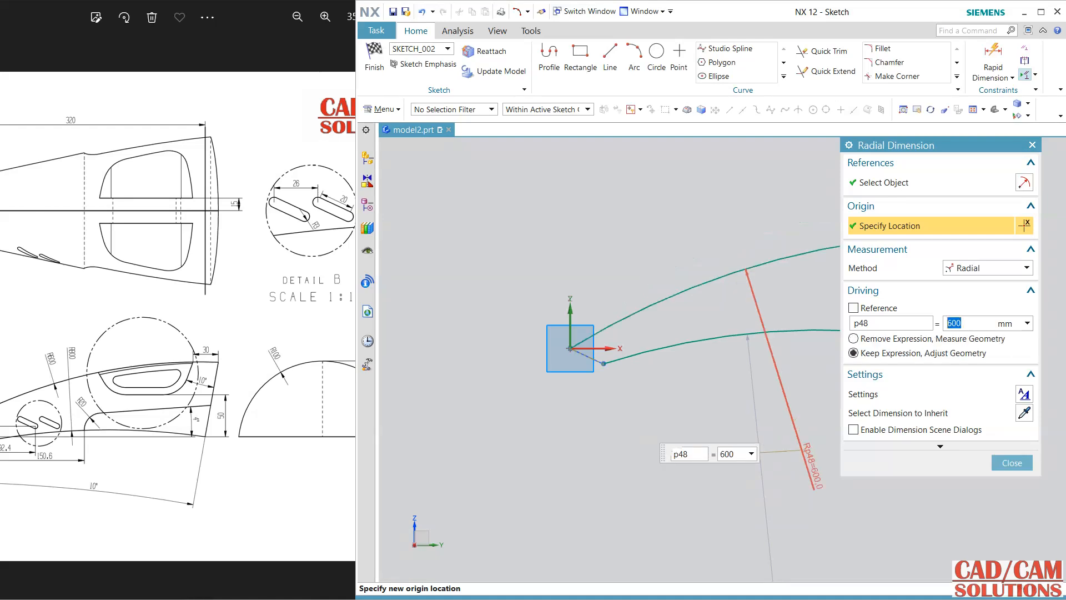
pyautogui.middleClick(759, 381)
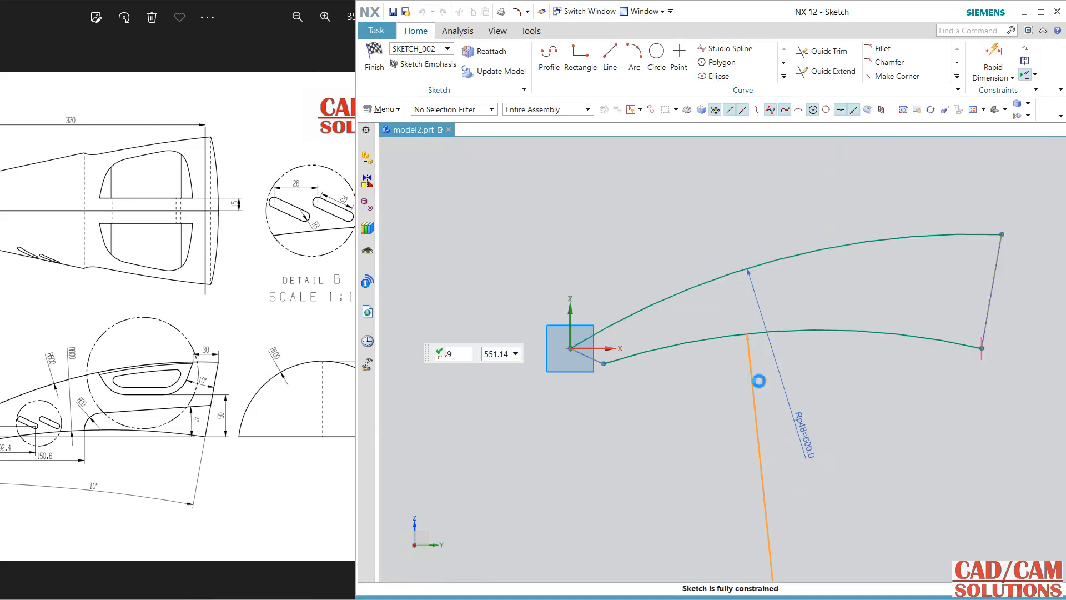
pyautogui.doubleClick(759, 381)
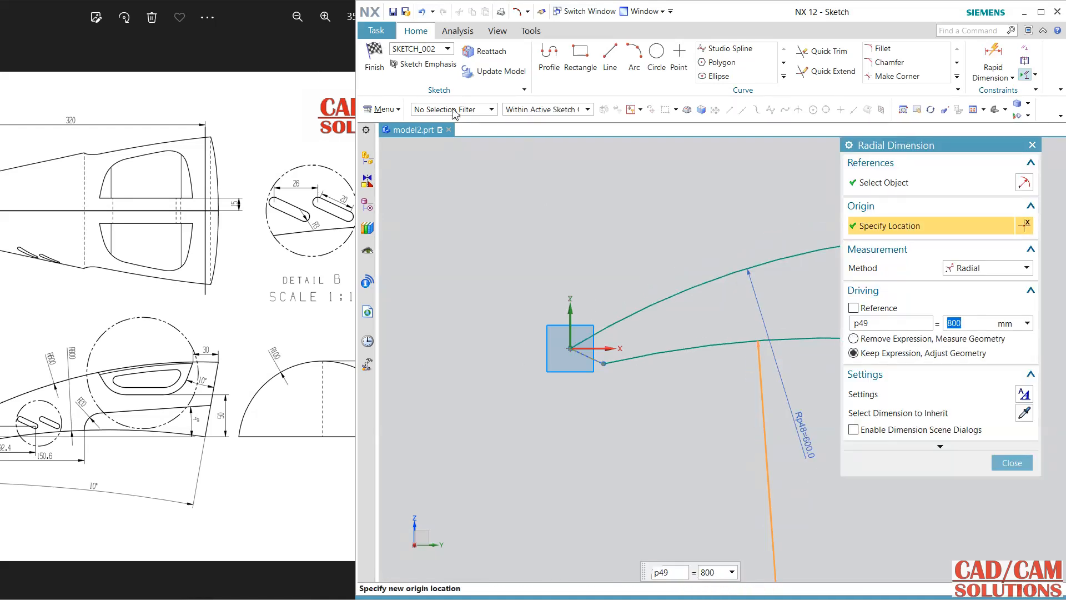
pyautogui.click(376, 74)
# Step: Create a Studio Surface from the base lines of the end and nose profiles as sections, guided by the lower 800 mm arc
pyautogui.moveTo(695, 374)
pyautogui.mouseDown(button='middle')
pyautogui.moveTo(710, 368)
pyautogui.moveTo(685, 400)
pyautogui.moveTo(688, 388)
pyautogui.moveTo(745, 368)
pyautogui.moveTo(744, 384)
pyautogui.moveTo(639, 336)
pyautogui.mouseUp(button='middle')
pyautogui.scroll(2, 570, 275)
pyautogui.keyDown('shift'); pyautogui.moveTo(719, 377); pyautogui.dragTo(769, 407, button='middle'); pyautogui.keyUp('shift')
pyautogui.click(916, 75)
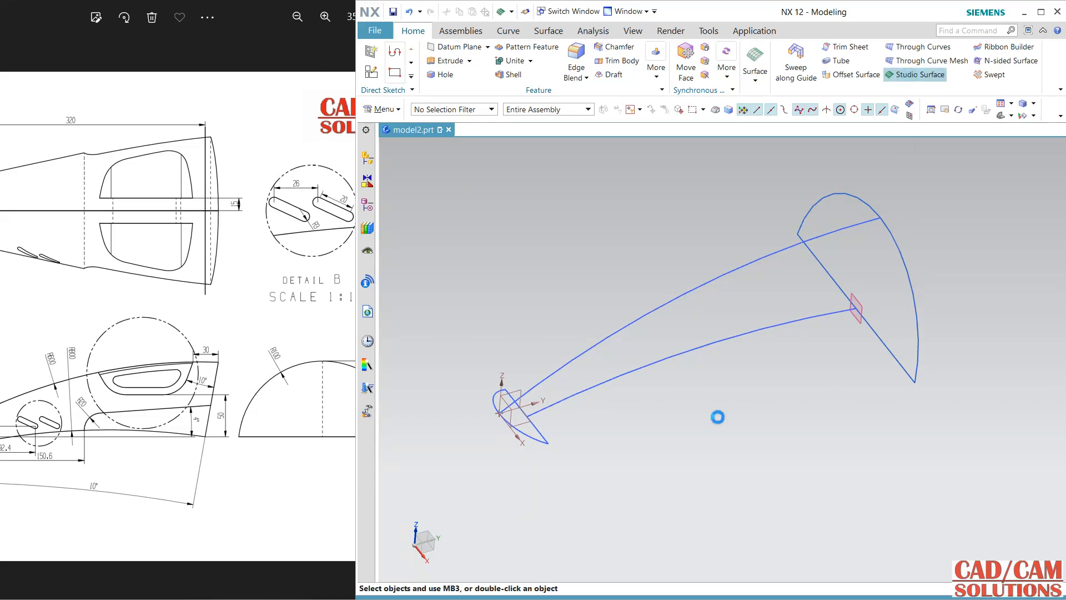
pyautogui.keyDown('shift'); pyautogui.moveTo(707, 401); pyautogui.dragTo(635, 369, button='middle'); pyautogui.keyUp('shift')
pyautogui.click(813, 321)
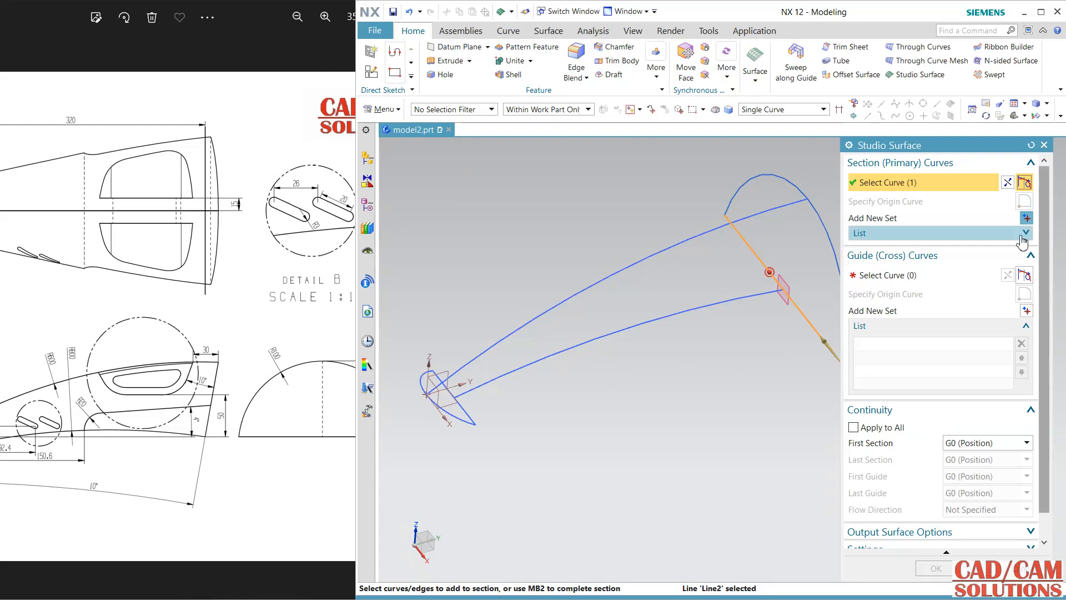
pyautogui.click(1027, 218)
pyautogui.click(465, 411)
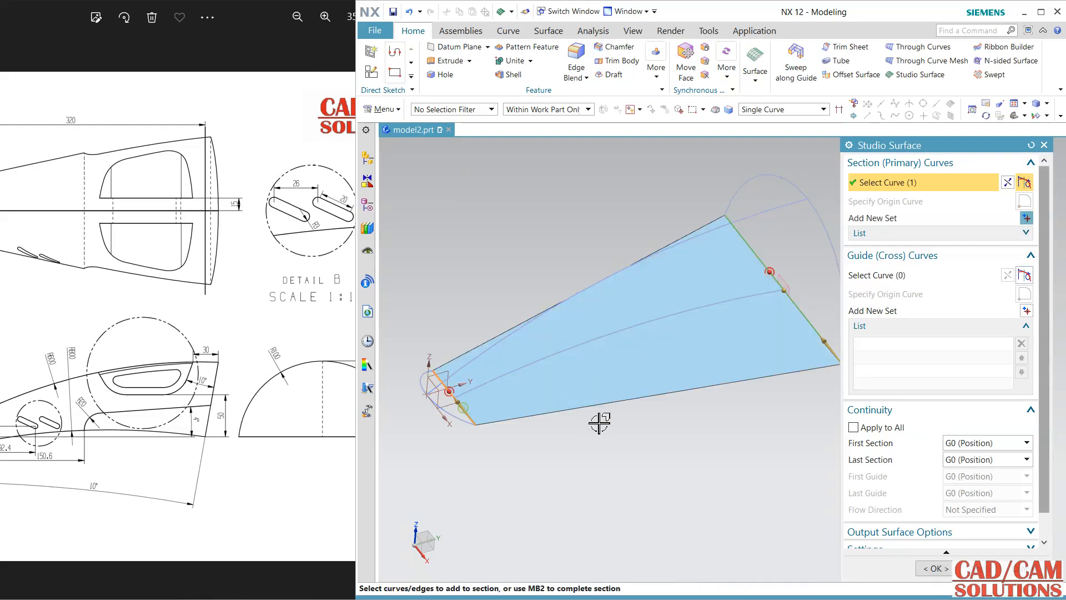
pyautogui.click(916, 281)
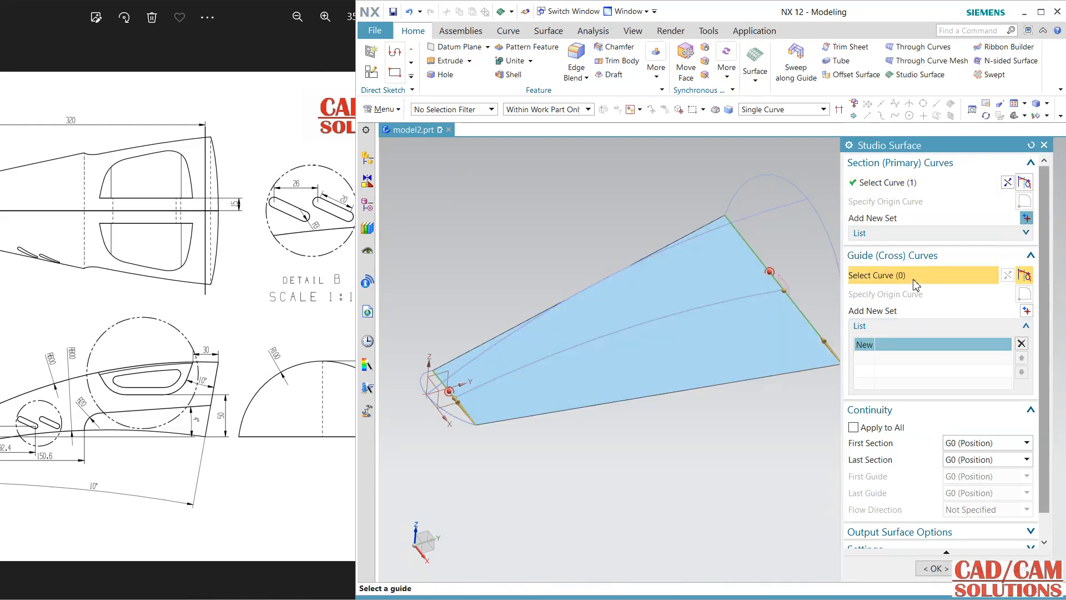
pyautogui.click(766, 299)
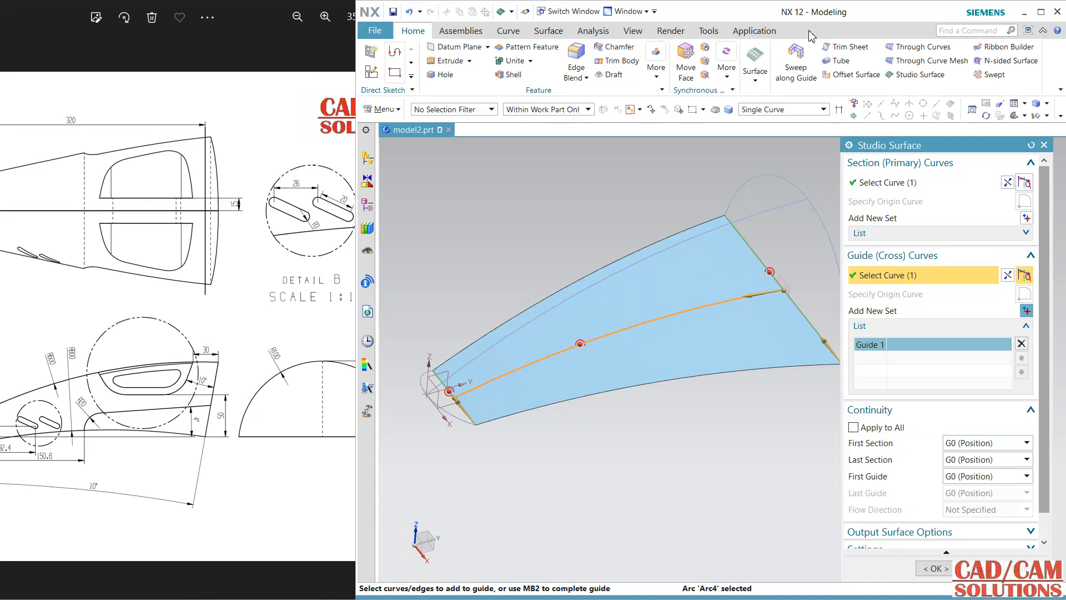
pyautogui.click(983, 568)
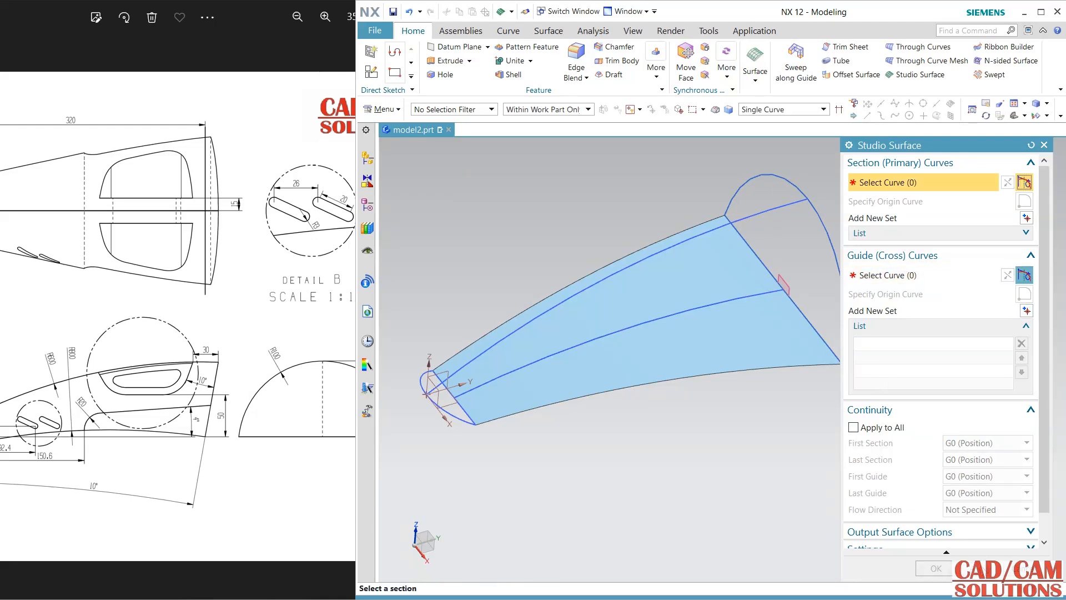
# Step: Create a Studio Surface from the end and nose arcs as sections, guided by the base surface's two side edges and the upper 600 mm arc
pyautogui.moveTo(720, 269); pyautogui.dragTo(770, 208, button='middle')
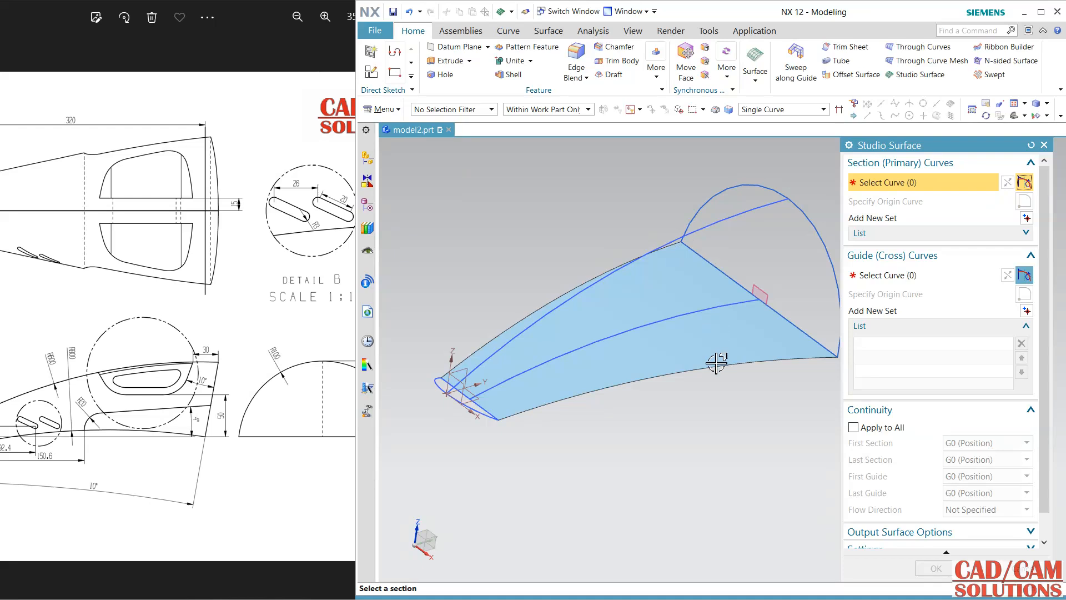
pyautogui.click(833, 292)
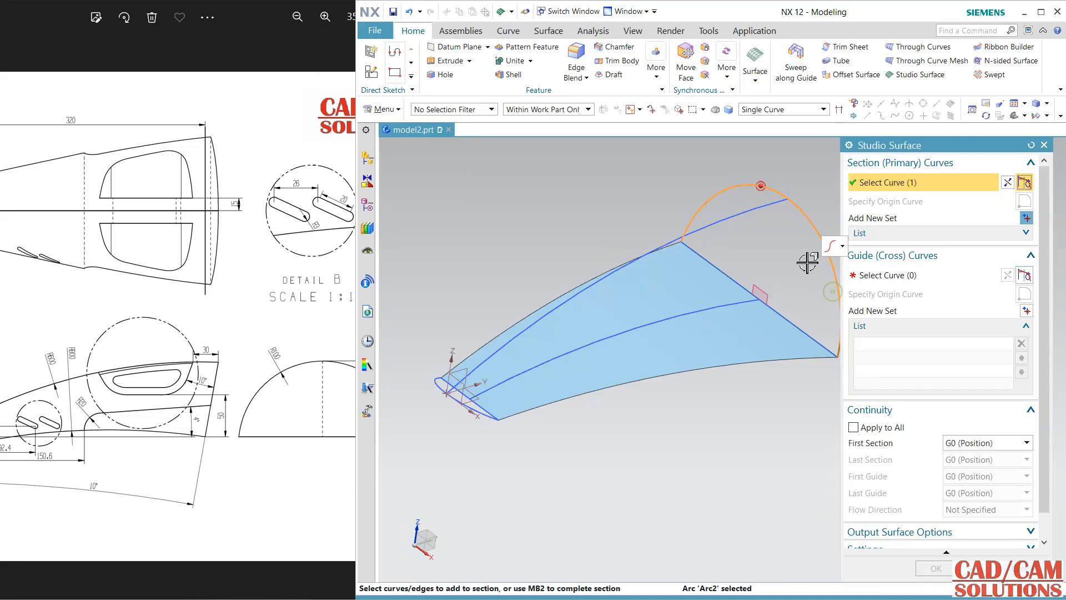
pyautogui.click(1027, 218)
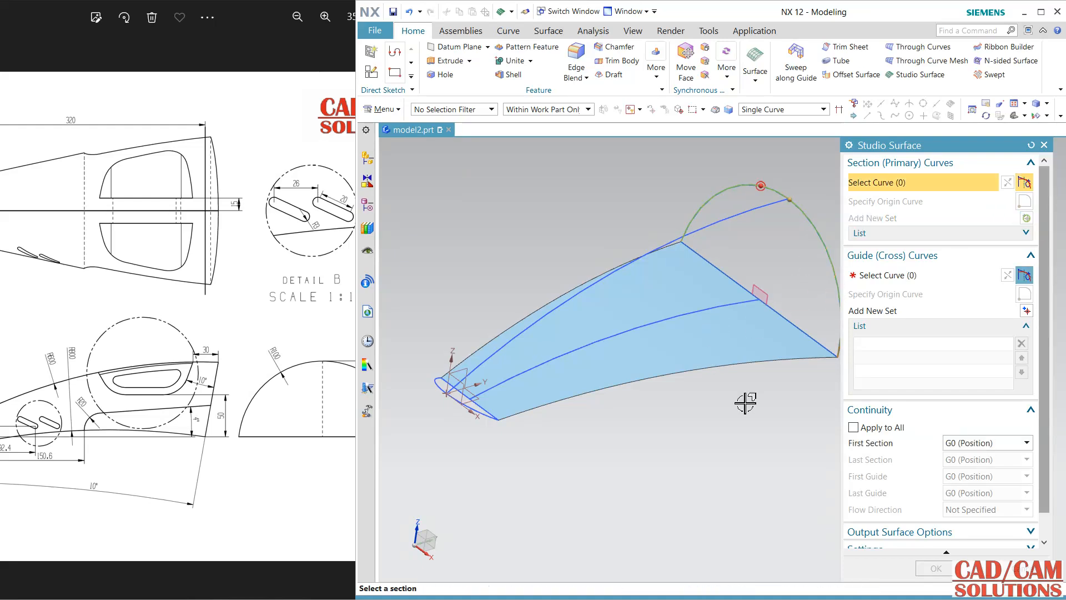
pyautogui.click(478, 418)
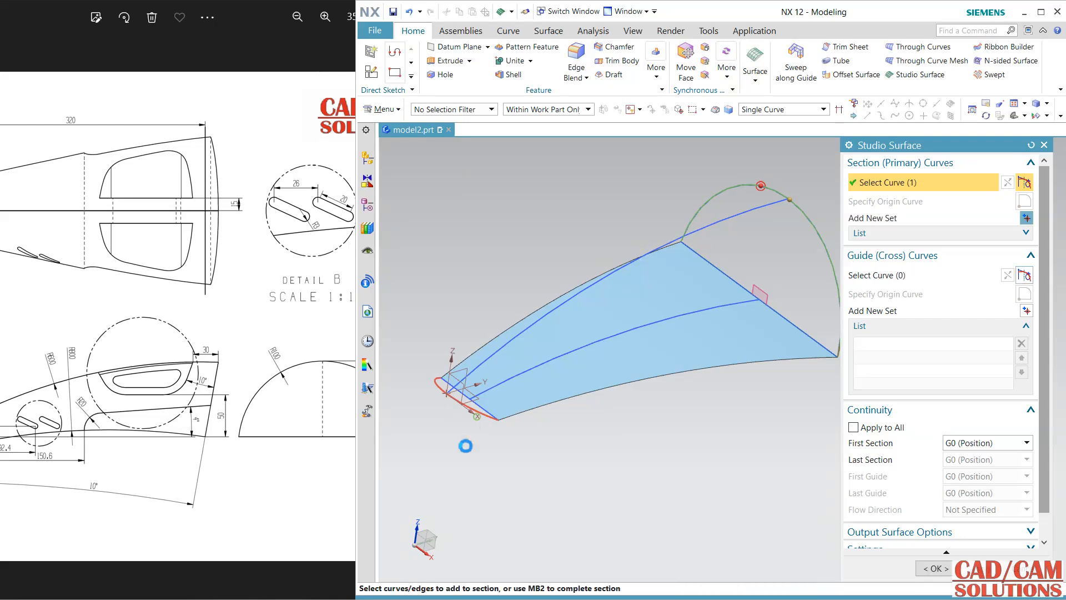
pyautogui.click(895, 275)
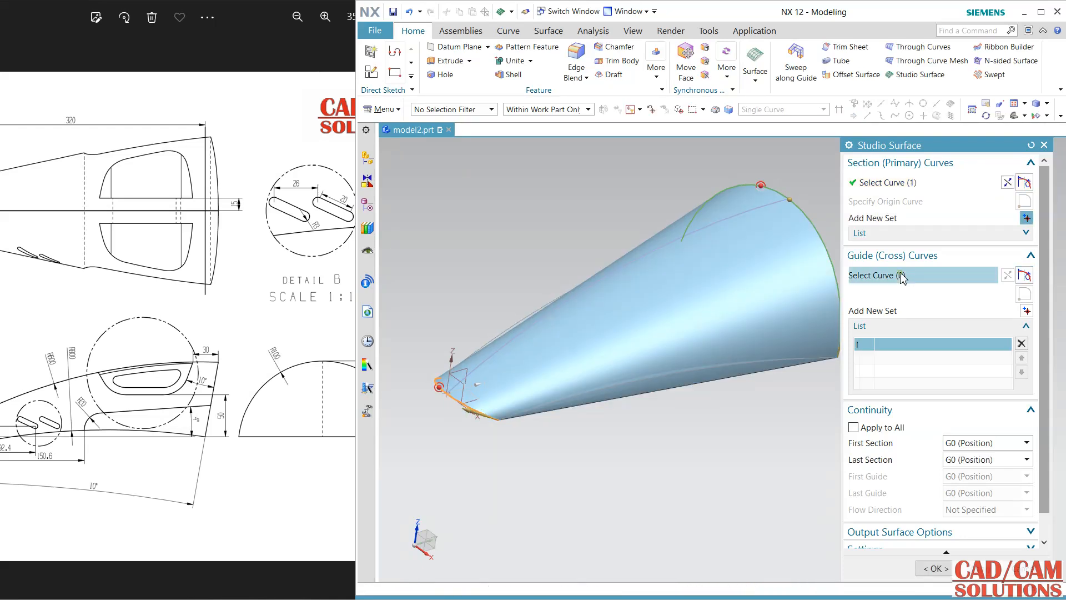
pyautogui.click(798, 361)
pyautogui.moveTo(669, 460)
pyautogui.mouseDown(button='middle')
pyautogui.moveTo(669, 391)
pyautogui.moveTo(668, 438)
pyautogui.mouseUp(button='middle')
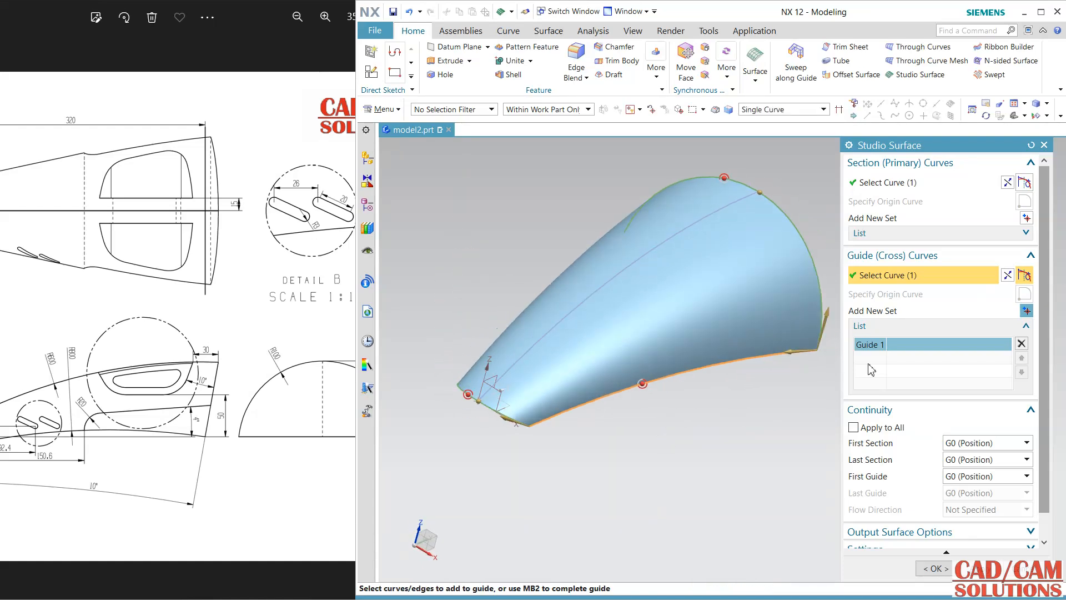
pyautogui.click(1028, 311)
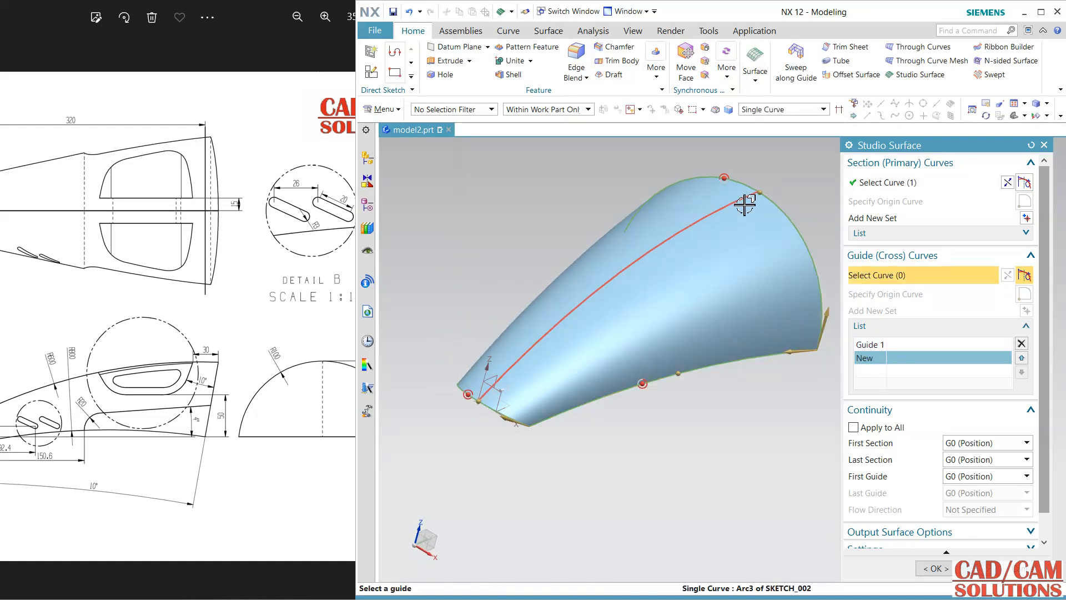
pyautogui.click(745, 204)
pyautogui.click(1027, 311)
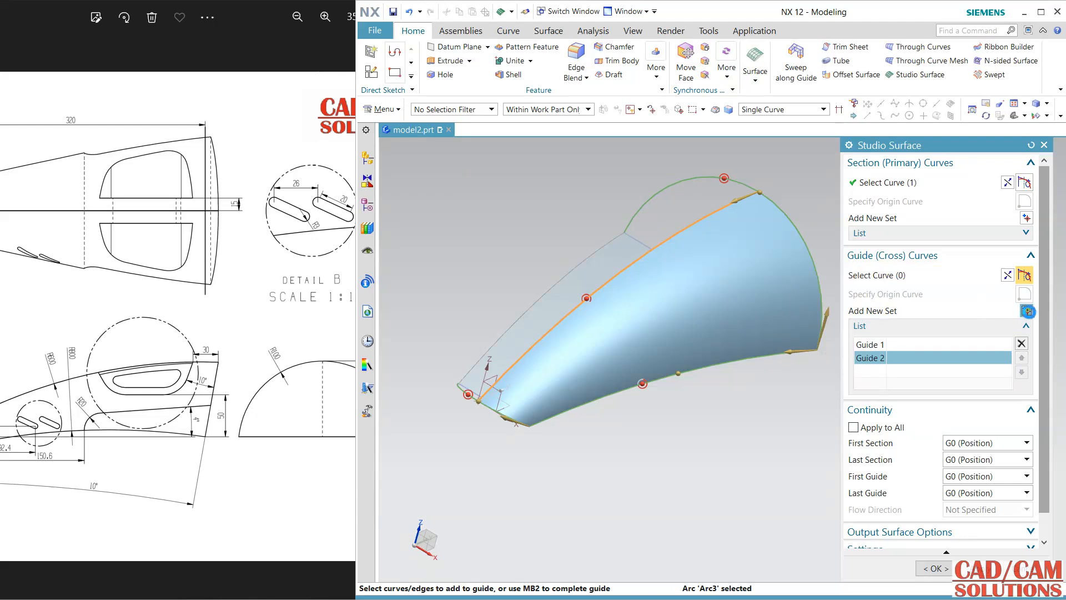
pyautogui.click(612, 244)
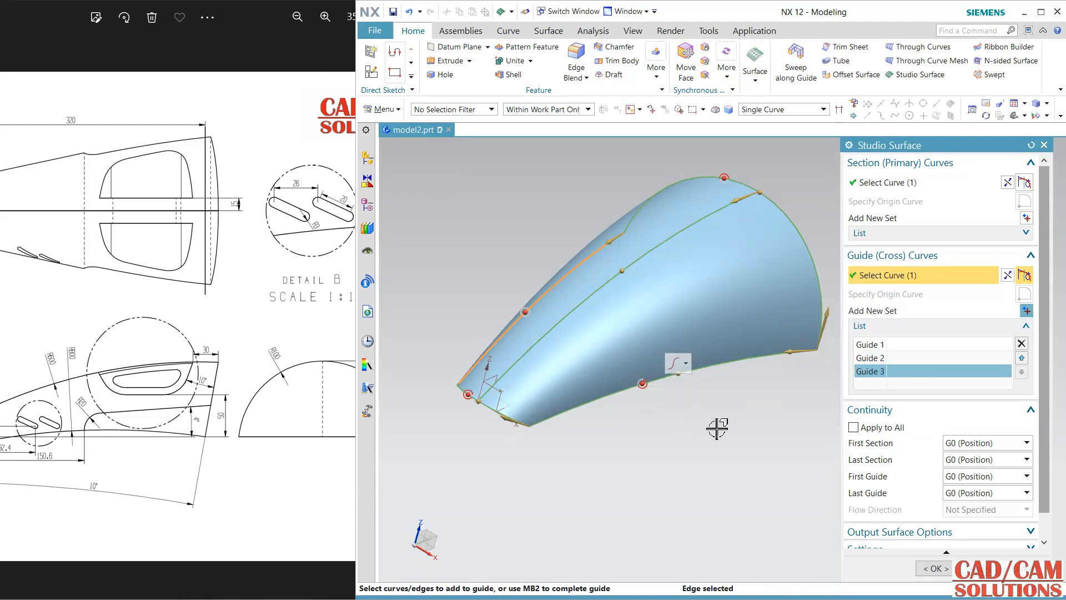
pyautogui.click(936, 569)
# Step: Close the nose opening with a Bounded Plane from the nose arc and its base line
pyautogui.moveTo(881, 417); pyautogui.dragTo(711, 344, button='middle')
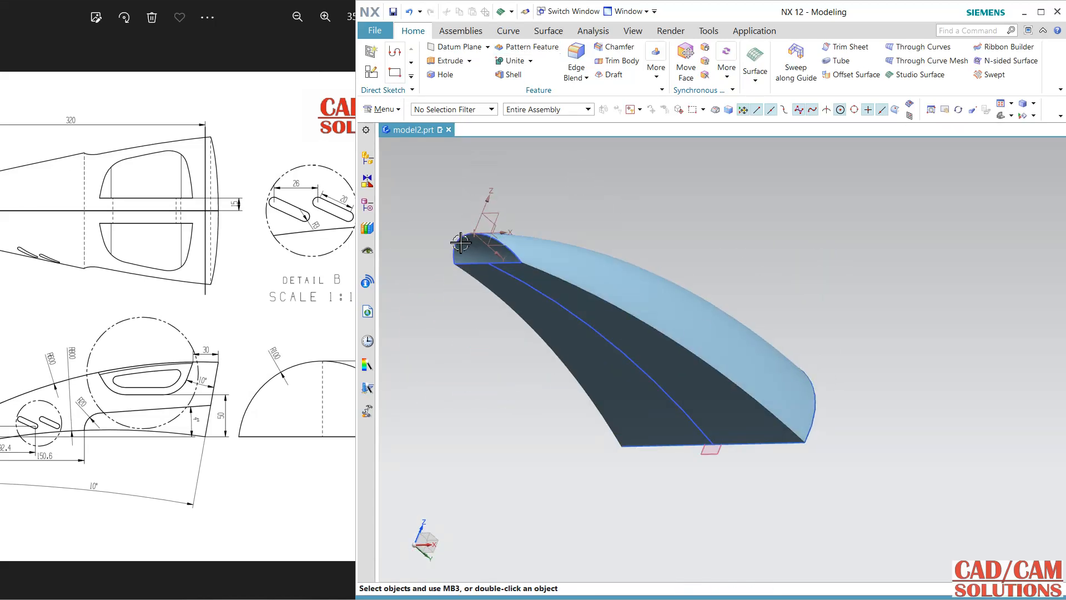
pyautogui.click(543, 33)
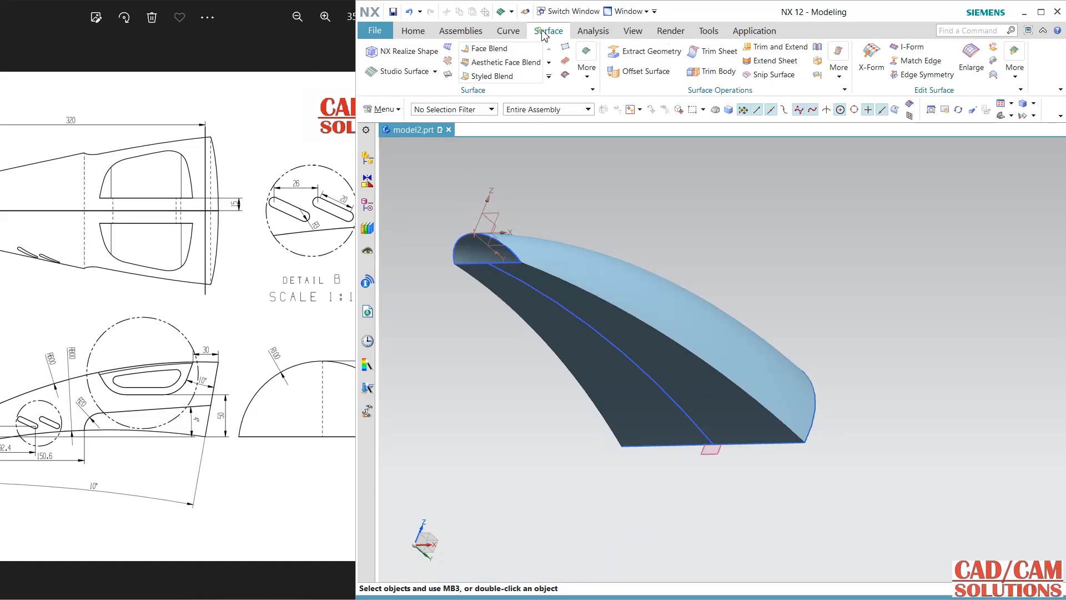
pyautogui.click(587, 68)
pyautogui.click(609, 164)
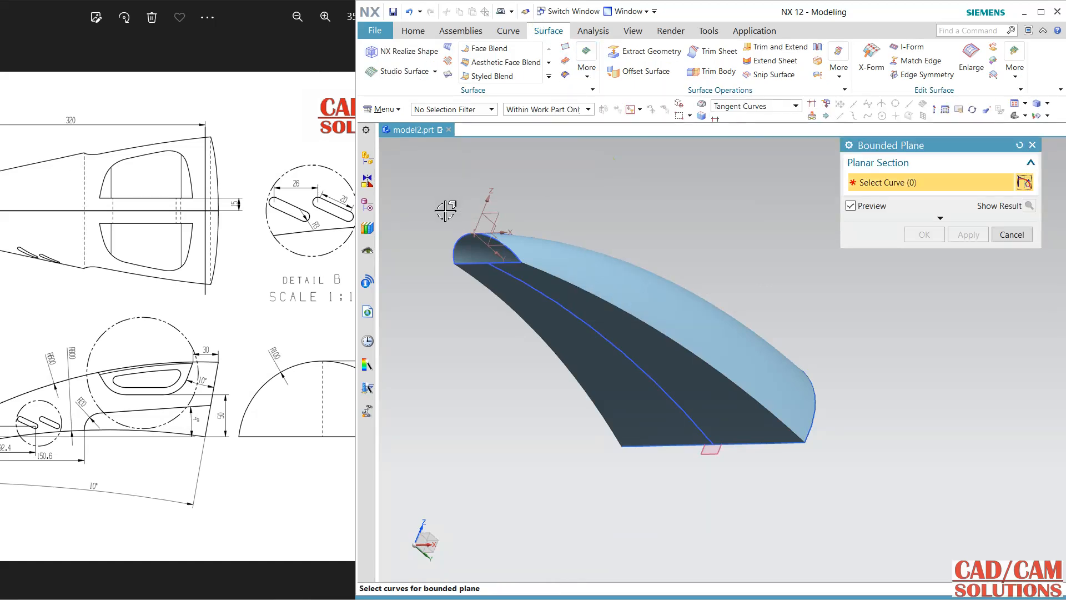
pyautogui.click(468, 277)
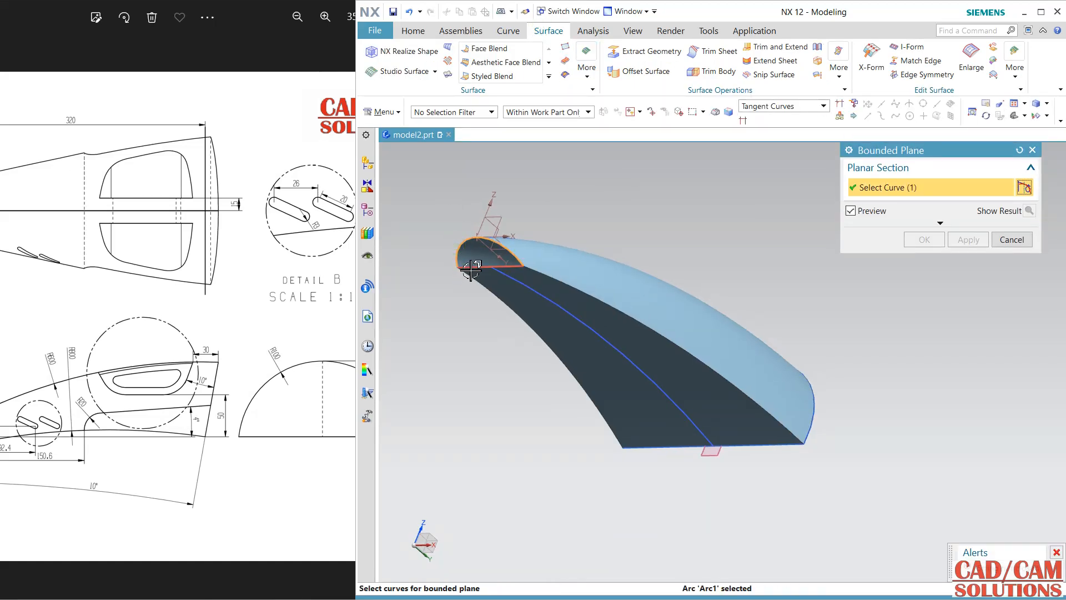
pyautogui.click(919, 241)
# Step: Start a new sketch on the YZ plane of the datum coordinate system
pyautogui.moveTo(725, 234); pyautogui.dragTo(661, 177, button='middle')
pyautogui.click(417, 31)
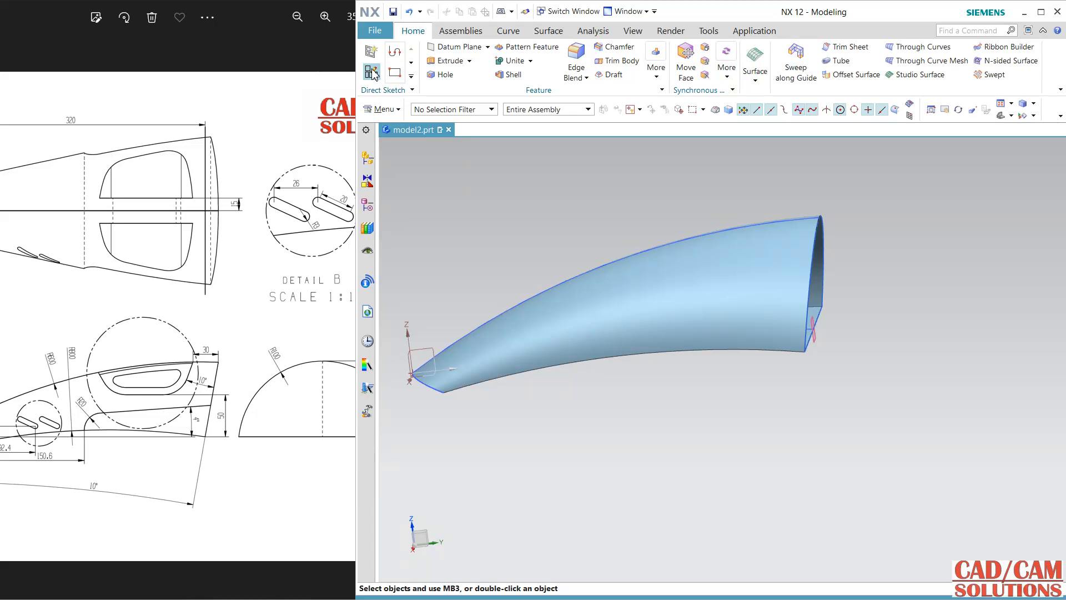
pyautogui.click(371, 71)
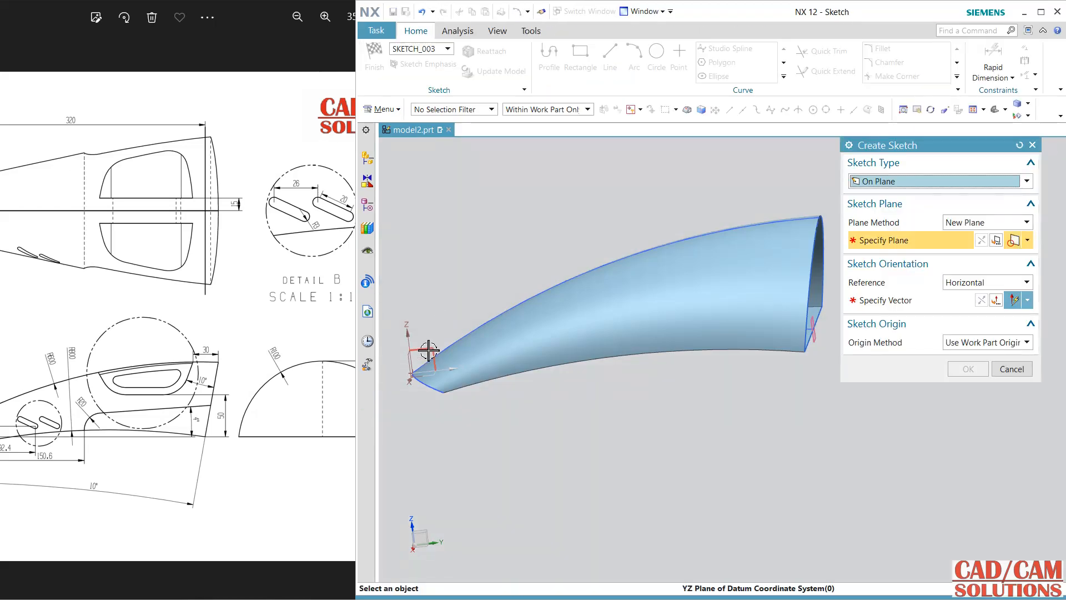
pyautogui.click(439, 361)
pyautogui.click(722, 365)
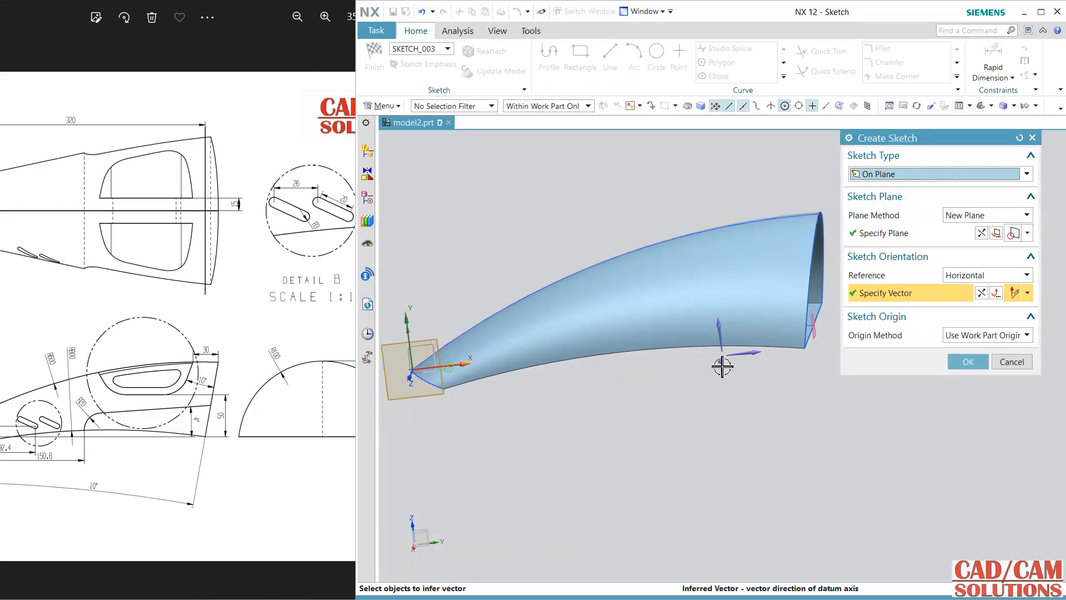
pyautogui.click(953, 367)
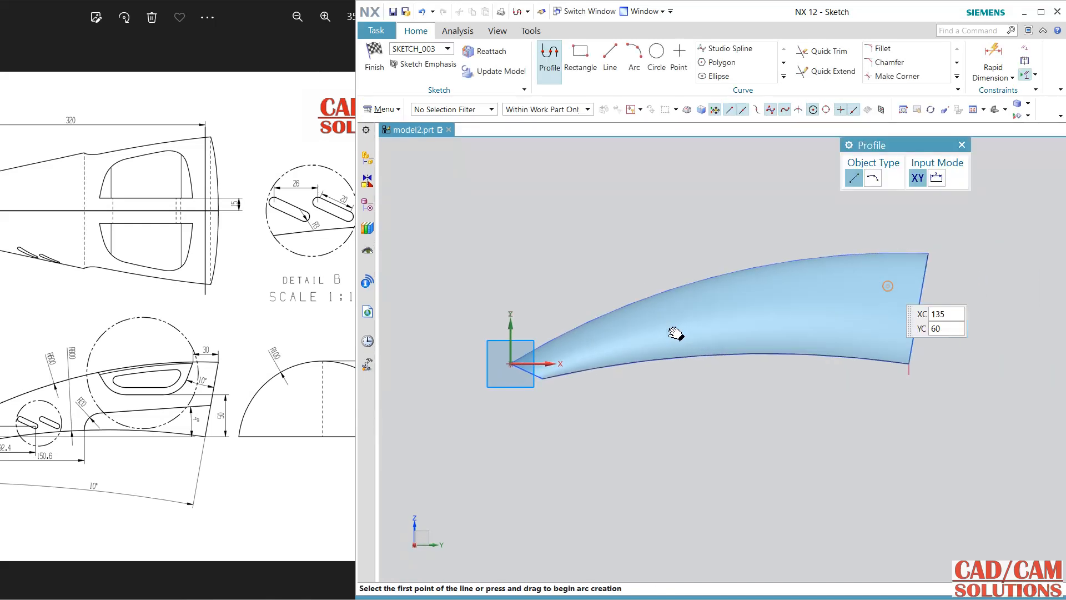
# Step: Draw a line about 195 mm long from just beyond the end face, sloping gently down across the body toward the nose
pyautogui.moveTo(676, 333)
pyautogui.keyDown('shift'); pyautogui.mouseDown(button='middle')
pyautogui.moveTo(595, 362)
pyautogui.moveTo(675, 377)
pyautogui.mouseUp(button='middle'); pyautogui.keyUp('shift')
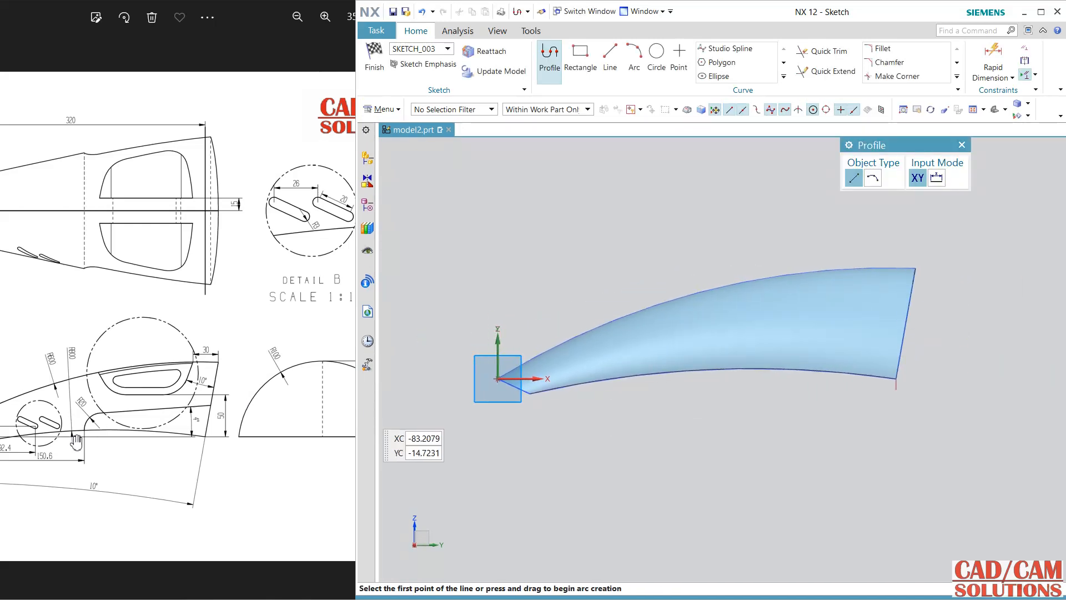
pyautogui.click(940, 305)
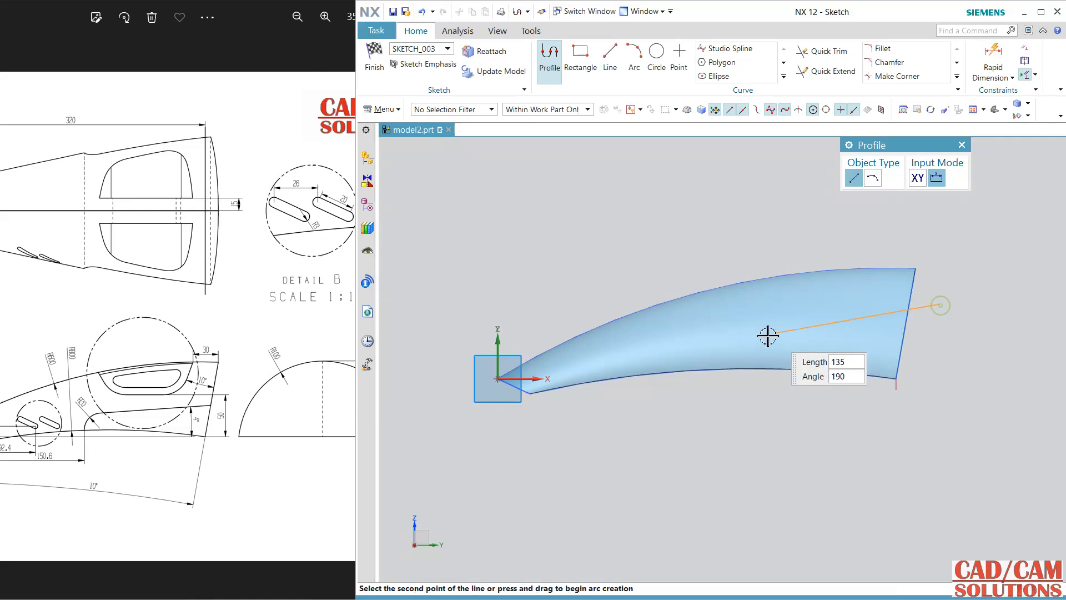
pyautogui.click(700, 342)
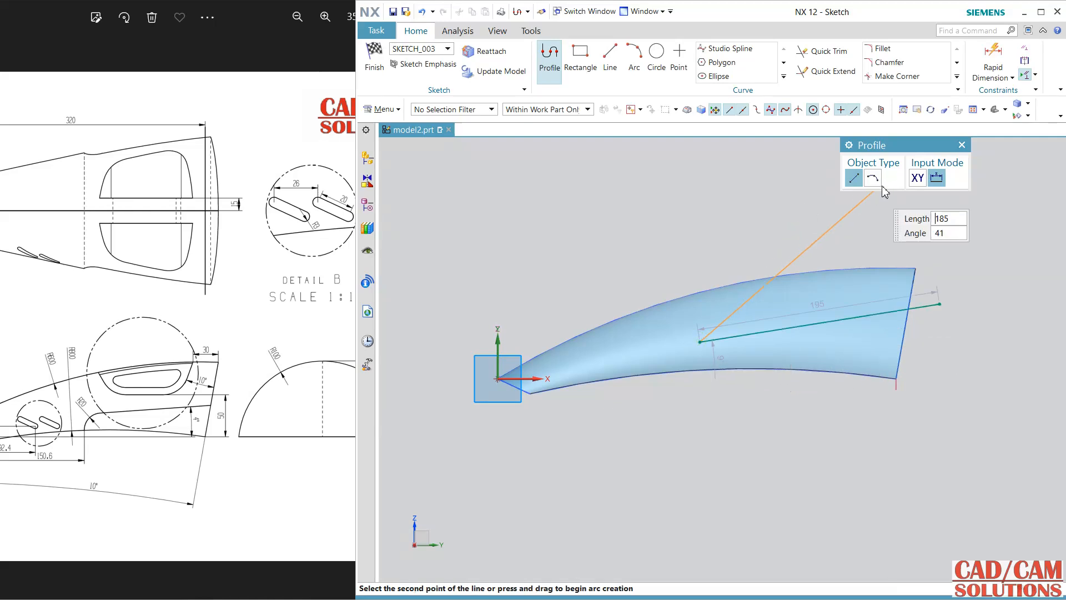
# Step: Draw an arc from the line's nose-side end down to the body's lower edge and make it tangent to the line
pyautogui.click(873, 177)
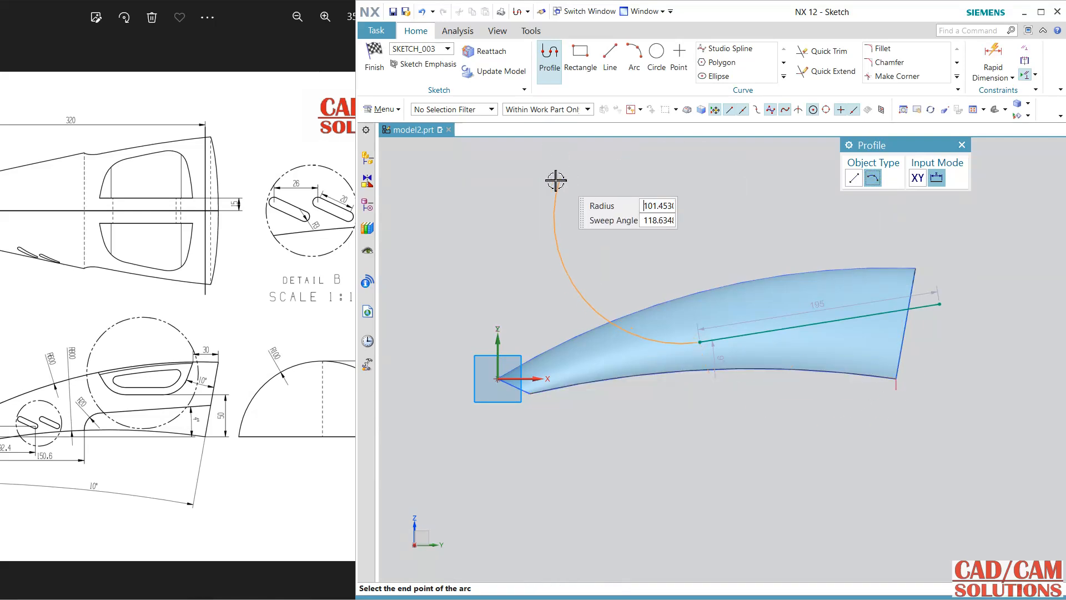
pyautogui.click(635, 55)
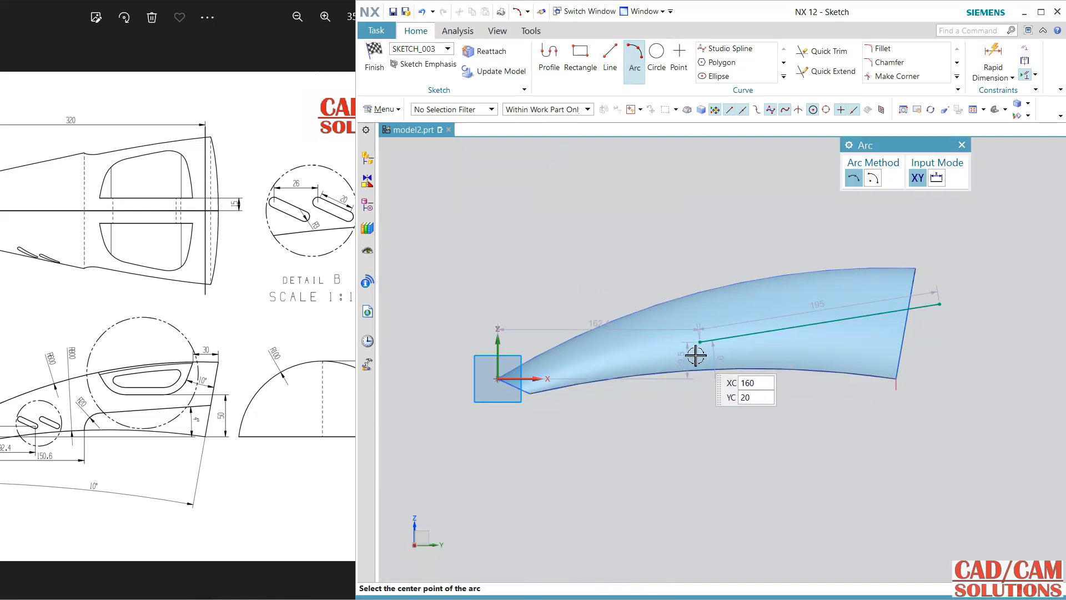
pyautogui.click(700, 341)
pyautogui.click(677, 372)
pyautogui.click(687, 413)
pyautogui.press('Escape')
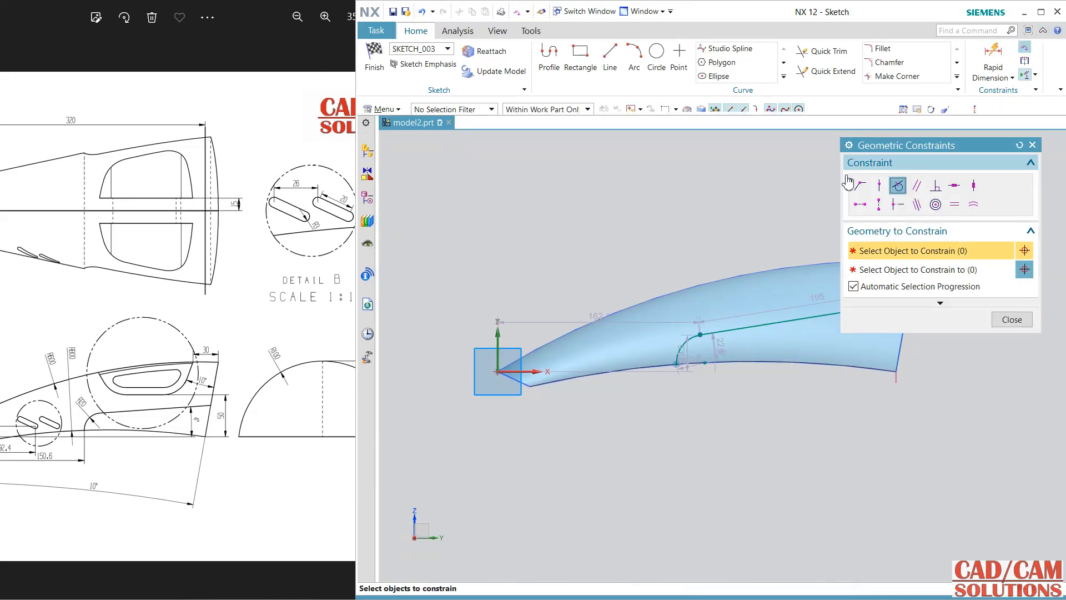
pyautogui.click(689, 351)
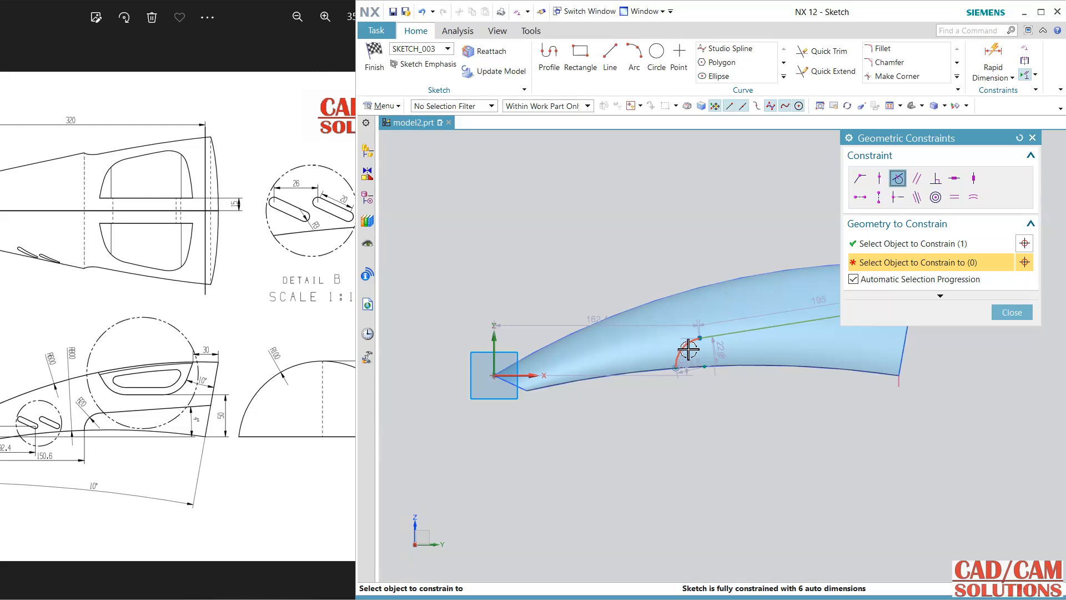
pyautogui.click(1017, 313)
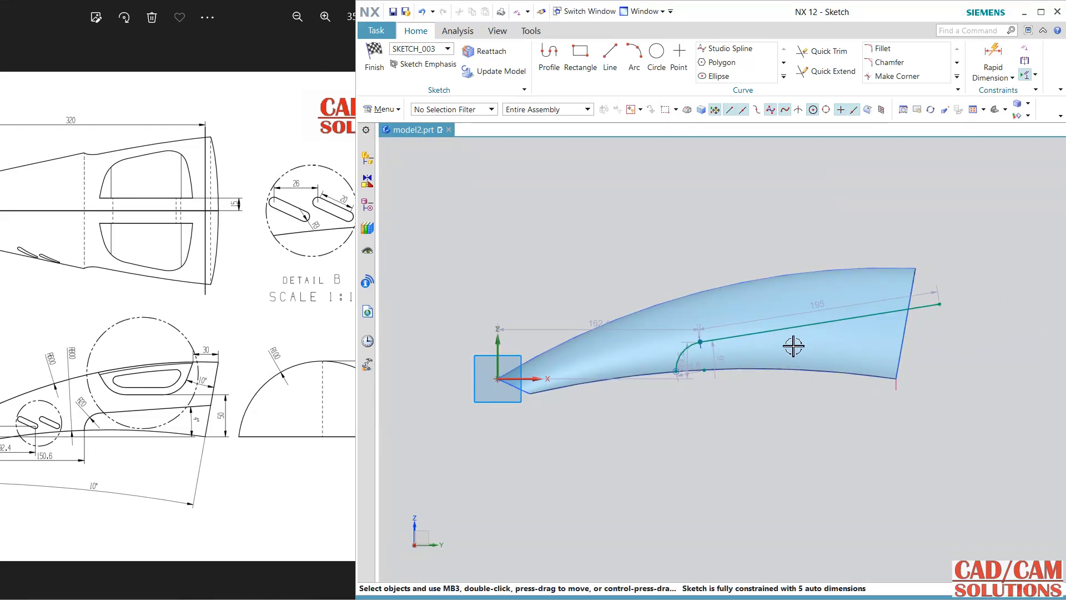
# Step: Dimension the sloping line's angle to the horizontal axis and set it to 4°
pyautogui.click(1012, 78)
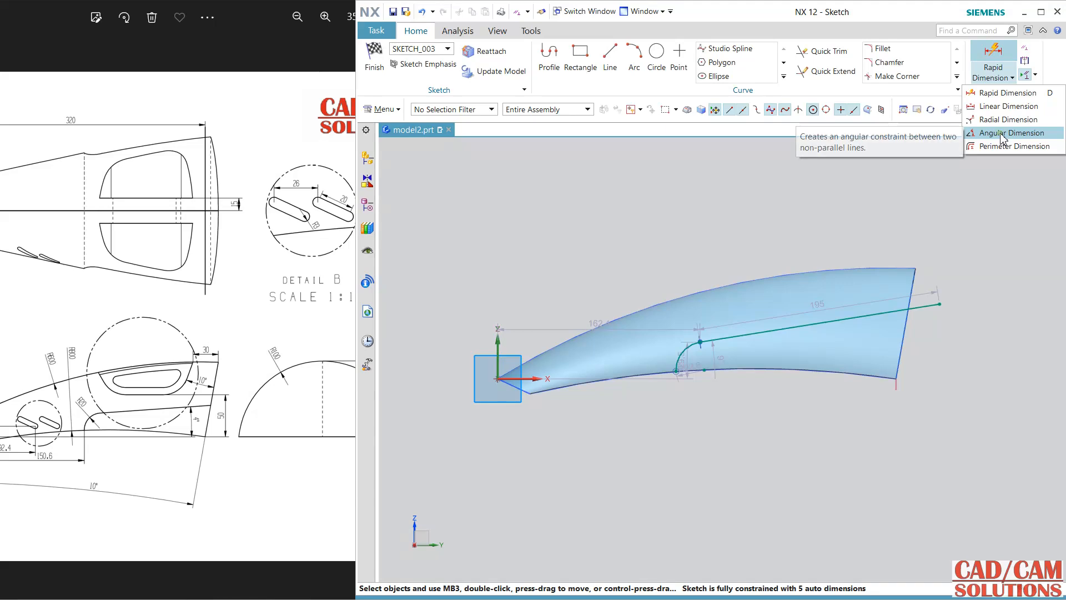
pyautogui.click(1003, 136)
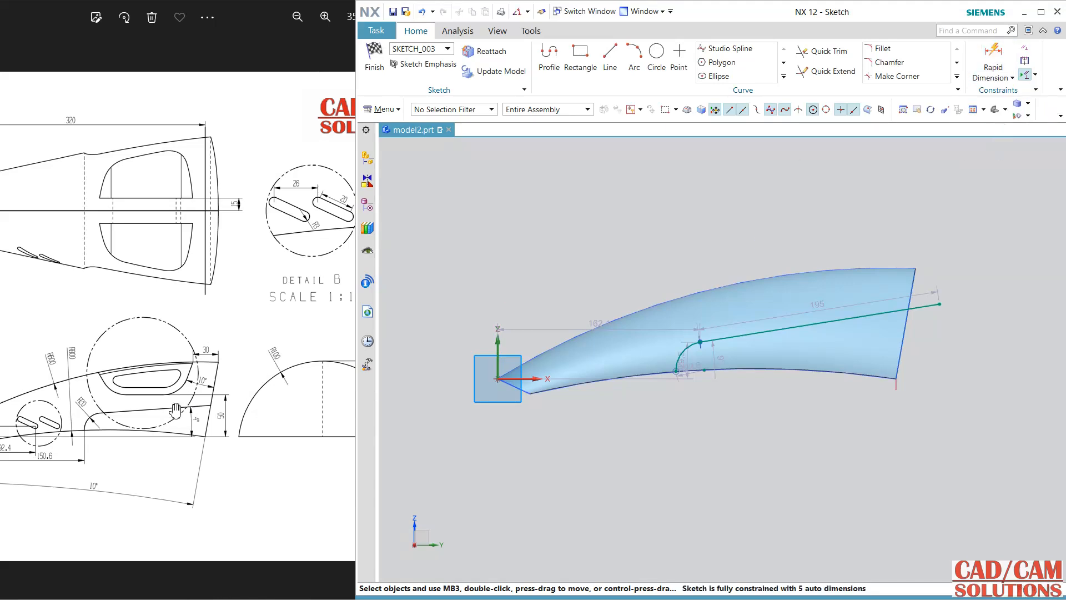
pyautogui.click(786, 331)
pyautogui.click(524, 381)
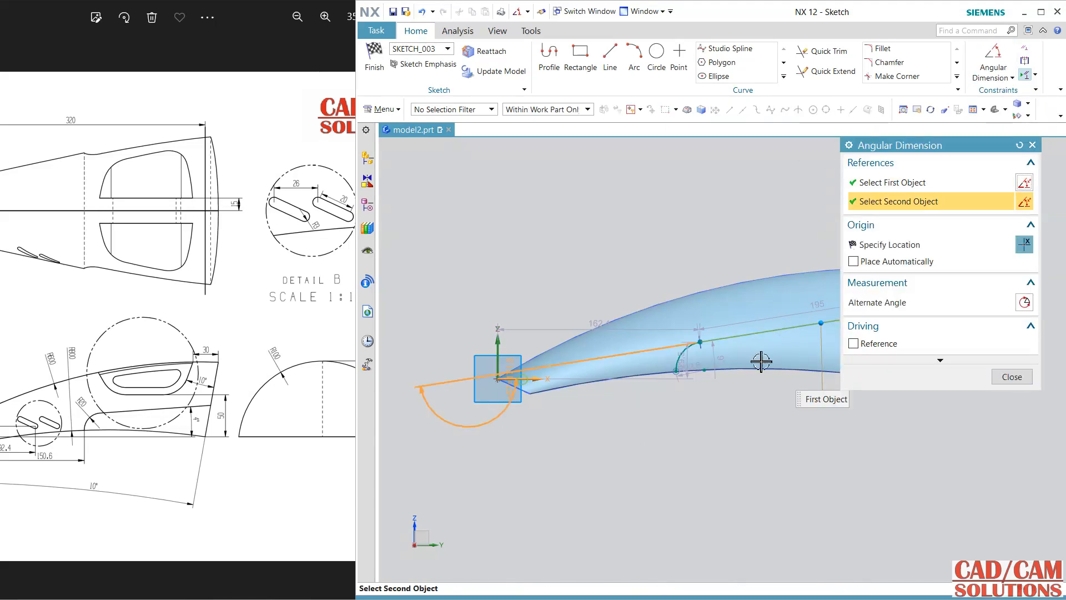
pyautogui.click(745, 390)
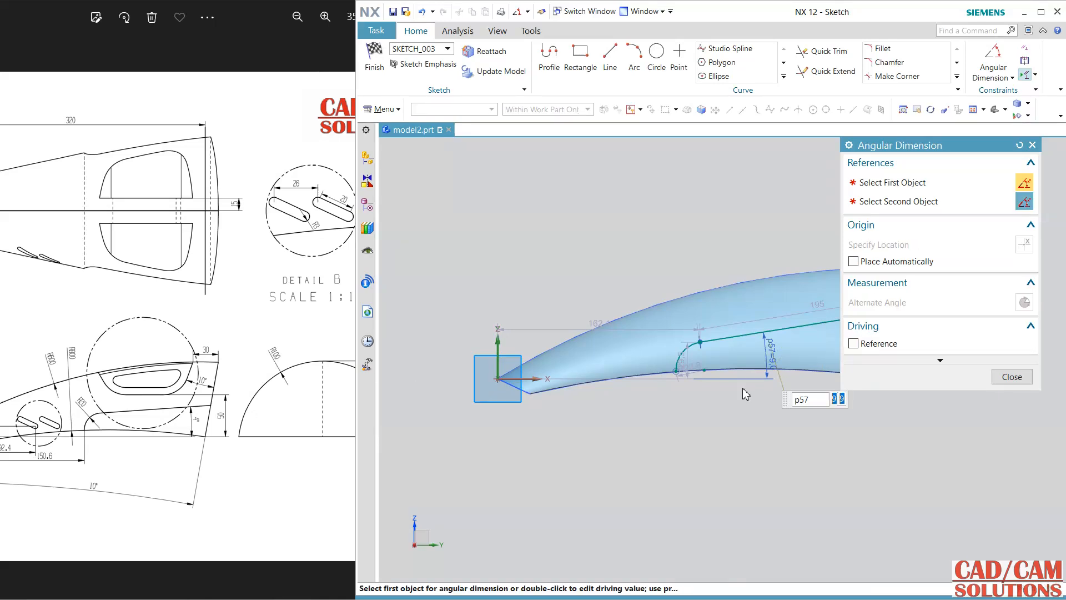
pyautogui.click(1007, 376)
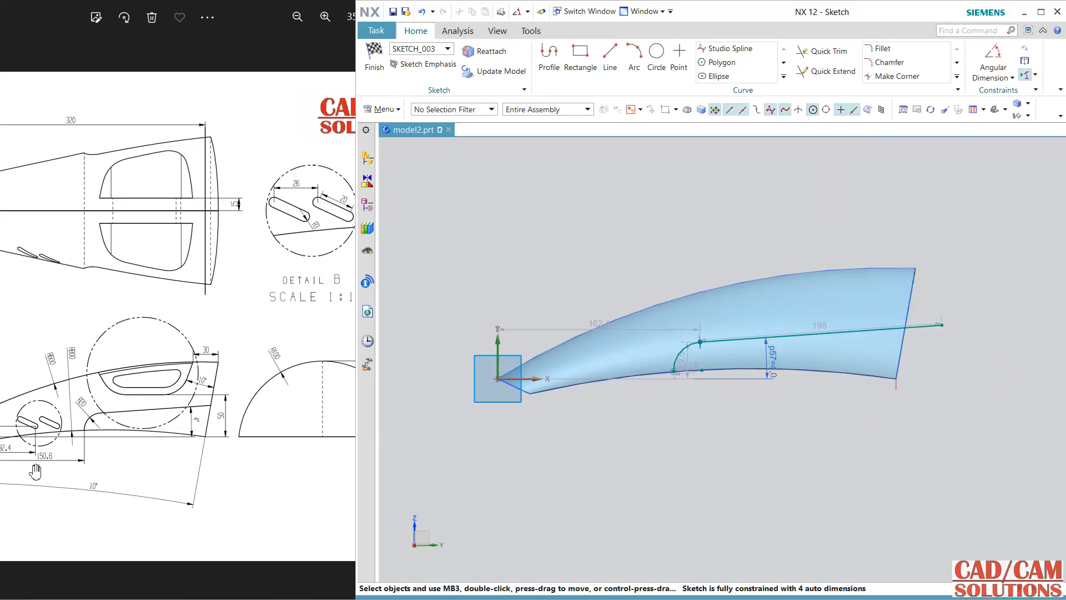
# Step: Dimension the horizontal distance from the body's lower nose corner to the arc's lower end and set it to 150.6 mm
pyautogui.click(73, 455)
pyautogui.moveTo(73, 456); pyautogui.dragTo(177, 416)
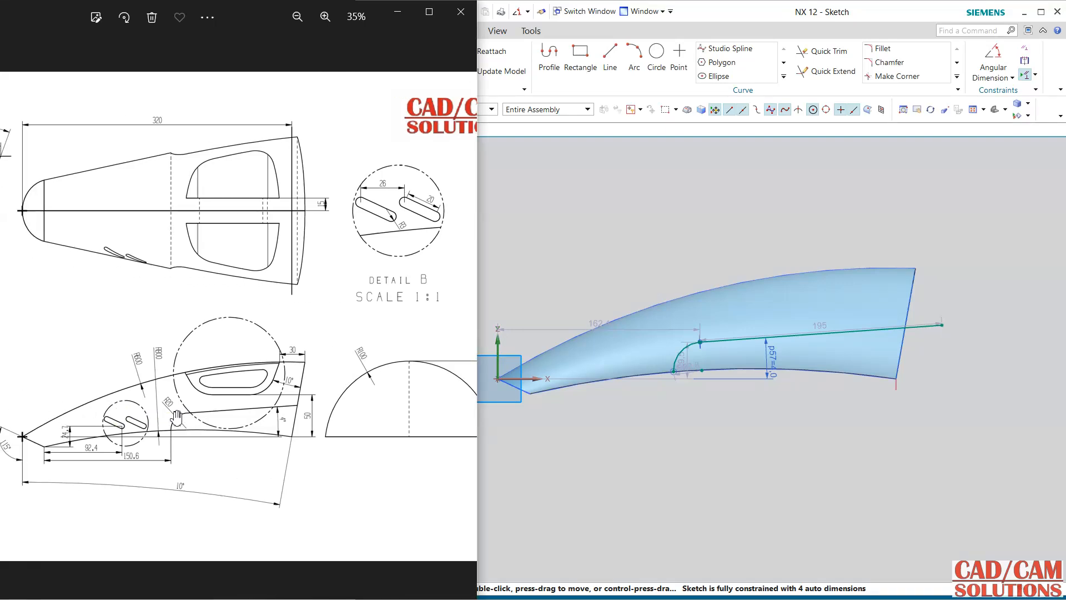
pyautogui.click(593, 437)
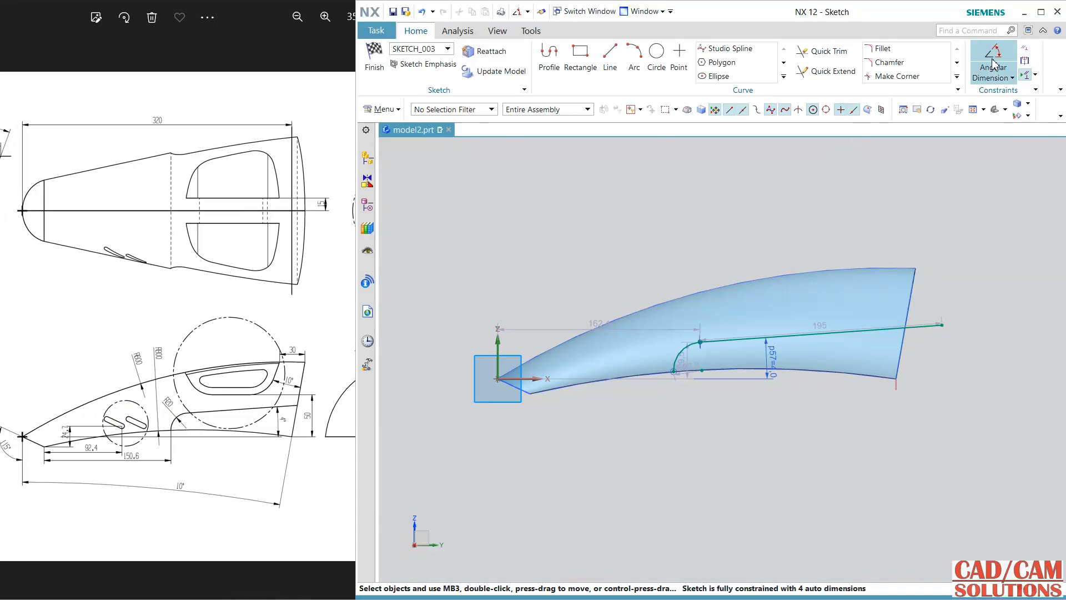
pyautogui.click(997, 79)
pyautogui.click(999, 91)
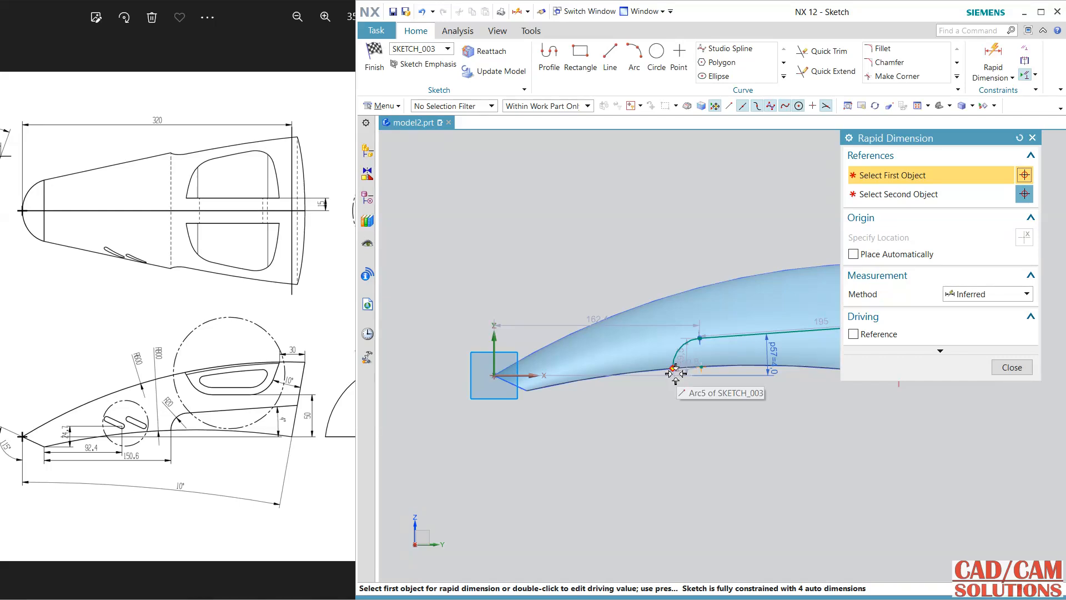
pyautogui.click(678, 371)
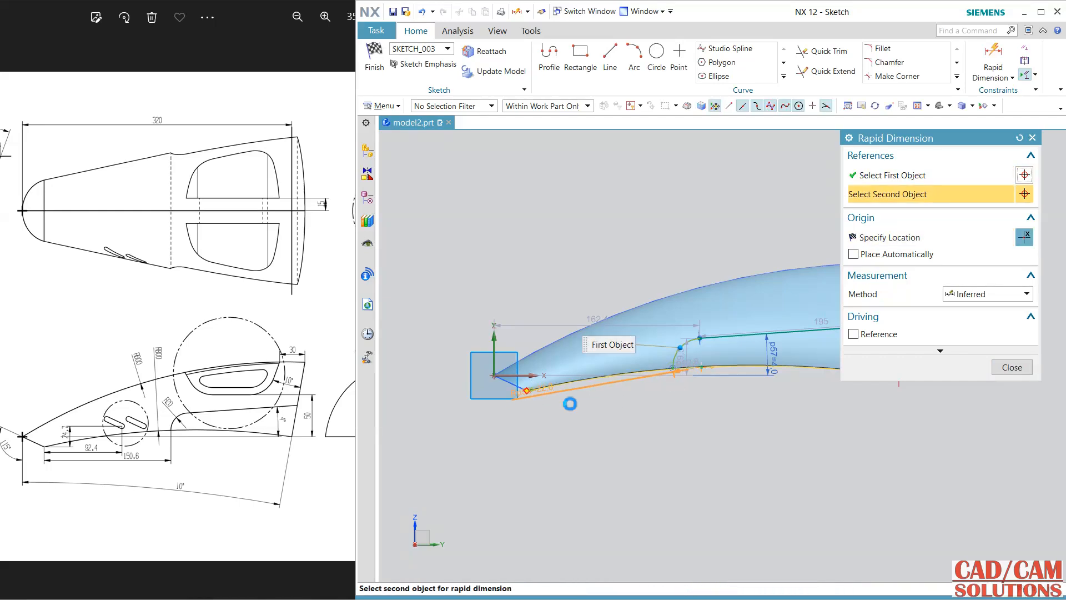
pyautogui.click(533, 391)
pyautogui.click(591, 447)
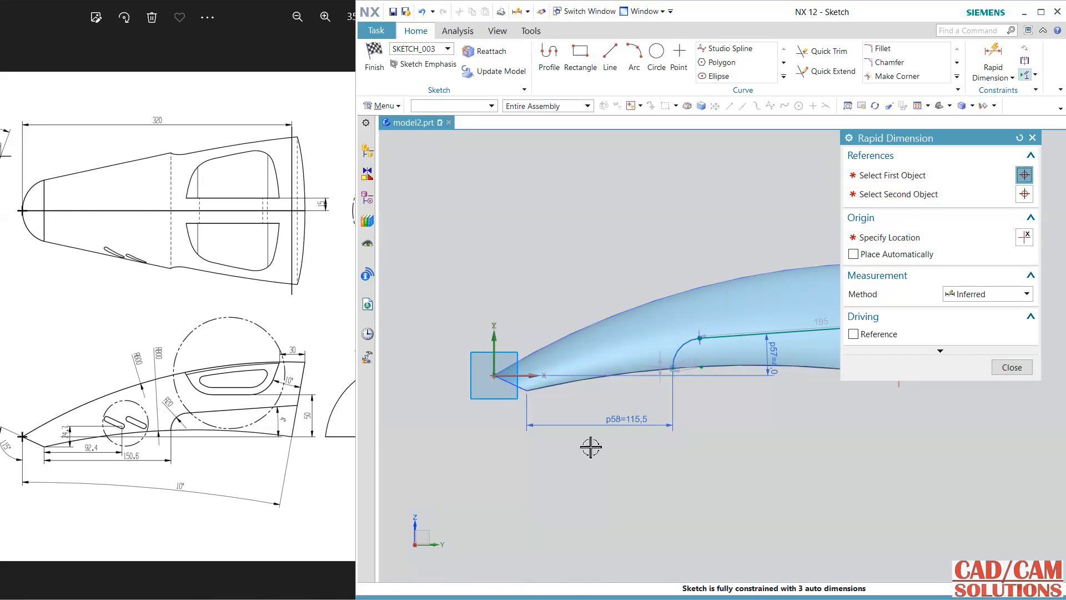
pyautogui.write('150,6')
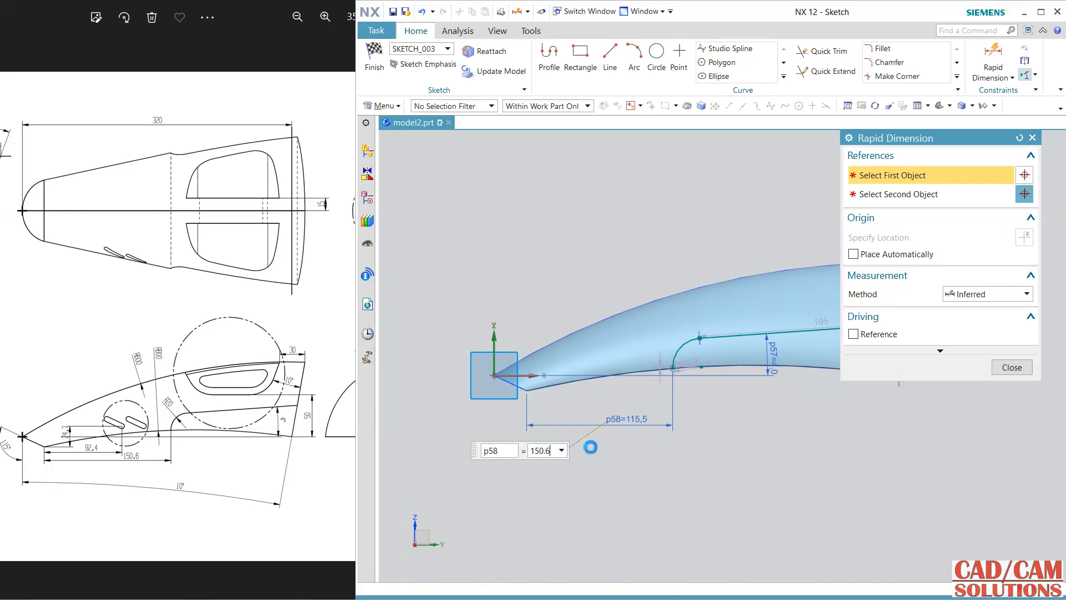
pyautogui.press('Return')
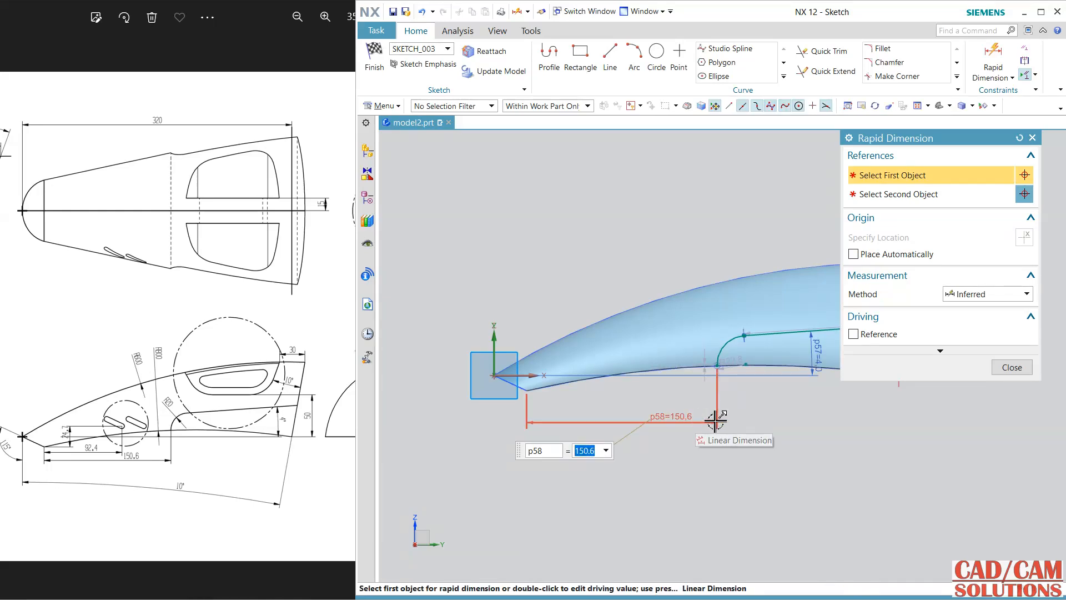
pyautogui.keyDown('shift'); pyautogui.moveTo(768, 419); pyautogui.dragTo(692, 421, button='middle'); pyautogui.keyUp('shift')
pyautogui.click(1002, 364)
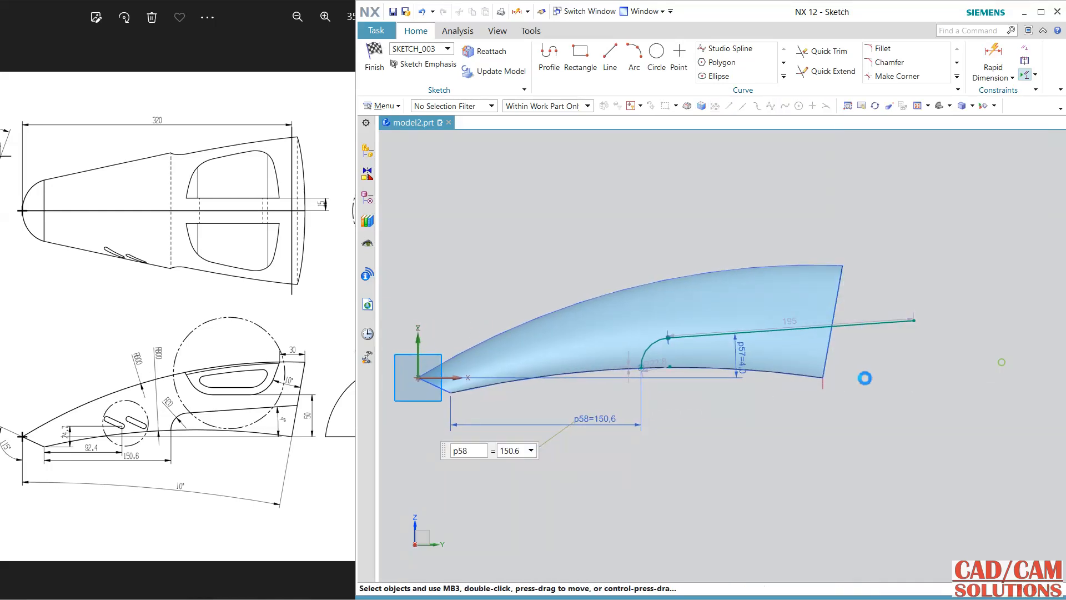
# Step: Constrain the arc's center point to lie on the body's curved lower edge
pyautogui.scroll(5, 674, 442)
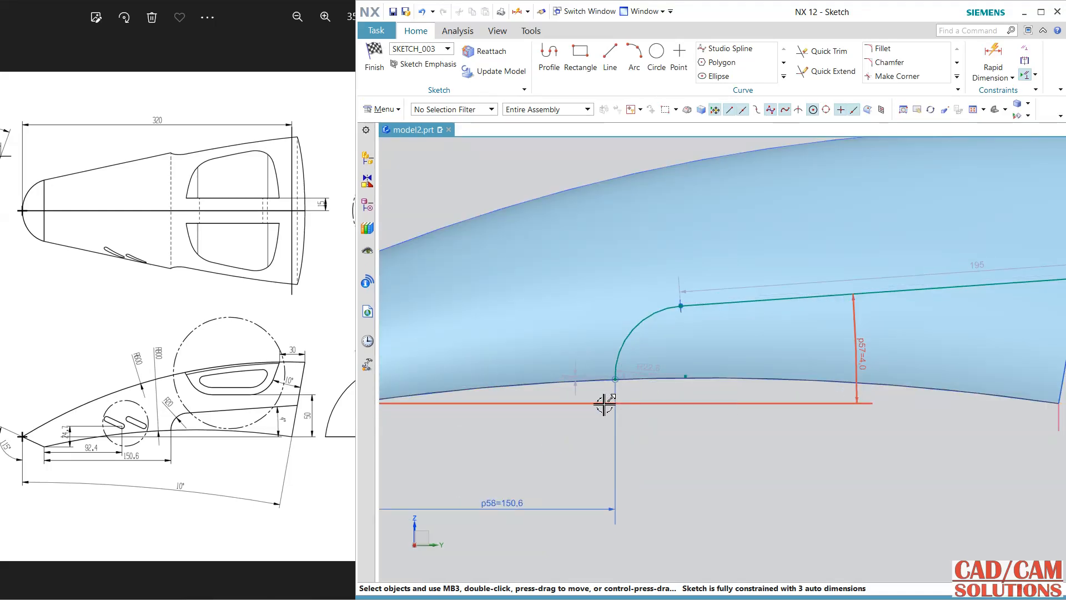
pyautogui.click(685, 378)
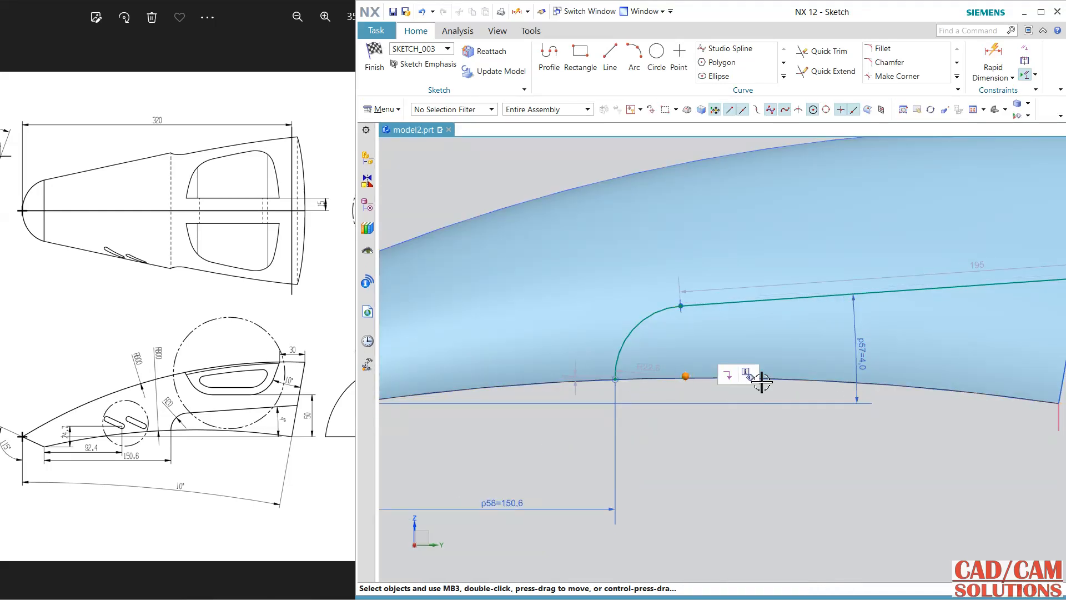
pyautogui.click(780, 380)
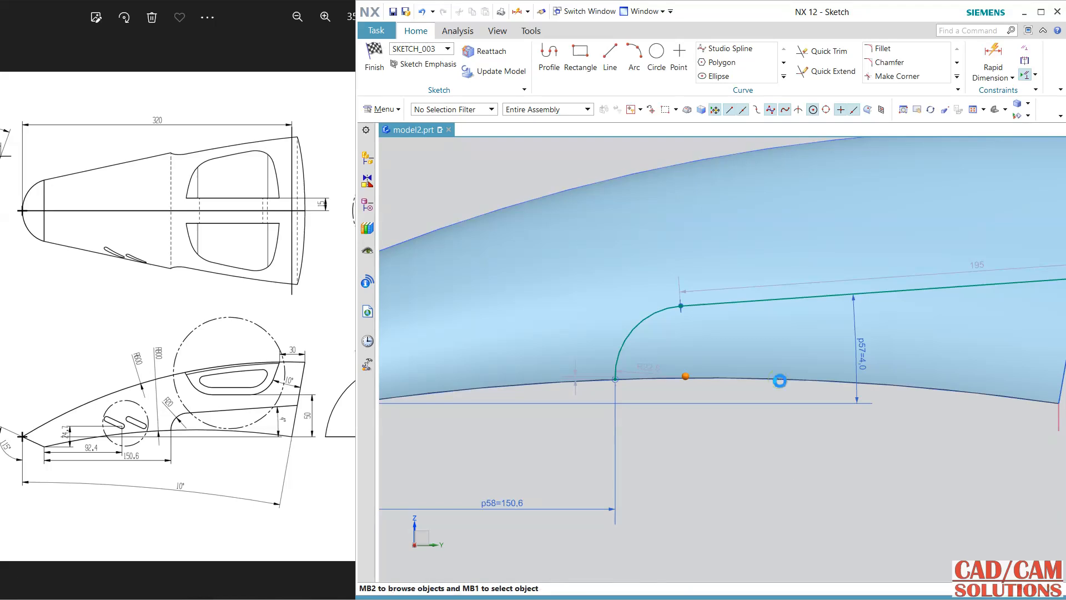
pyautogui.click(843, 406)
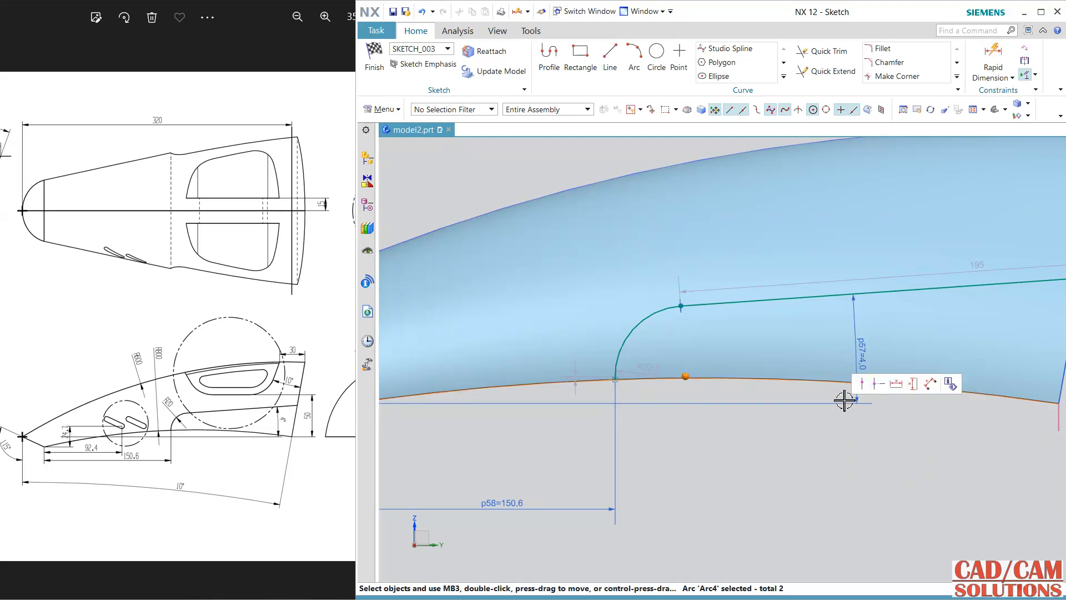
pyautogui.click(867, 384)
# Step: Add a radial dimension to the recess profile's front arc and set it to 20 mm
pyautogui.click(657, 365)
pyautogui.write('20')
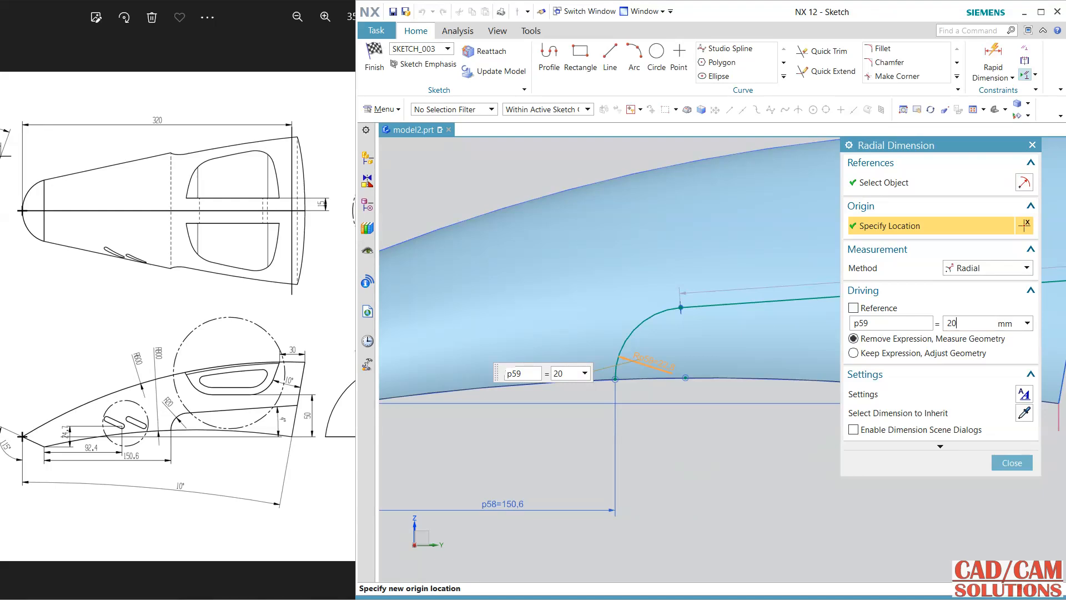
pyautogui.press('Return')
pyautogui.click(1012, 464)
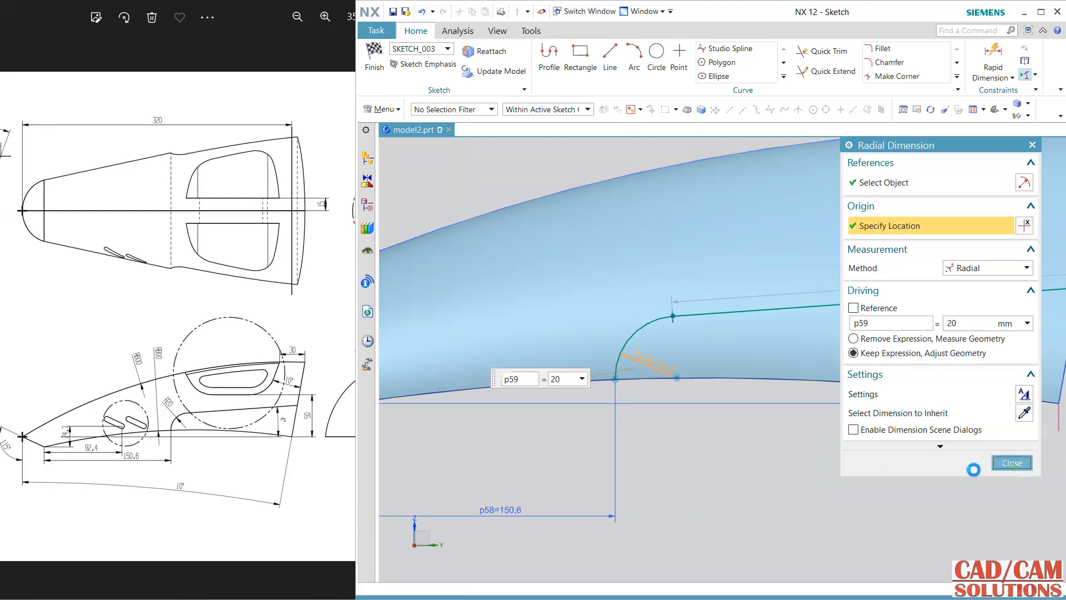
# Step: Project the body's slanted end edge into the sketch and convert the projected line to reference
pyautogui.scroll(-2, 844, 446)
pyautogui.keyDown('shift'); pyautogui.moveTo(853, 447); pyautogui.dragTo(672, 474, button='middle'); pyautogui.keyUp('shift')
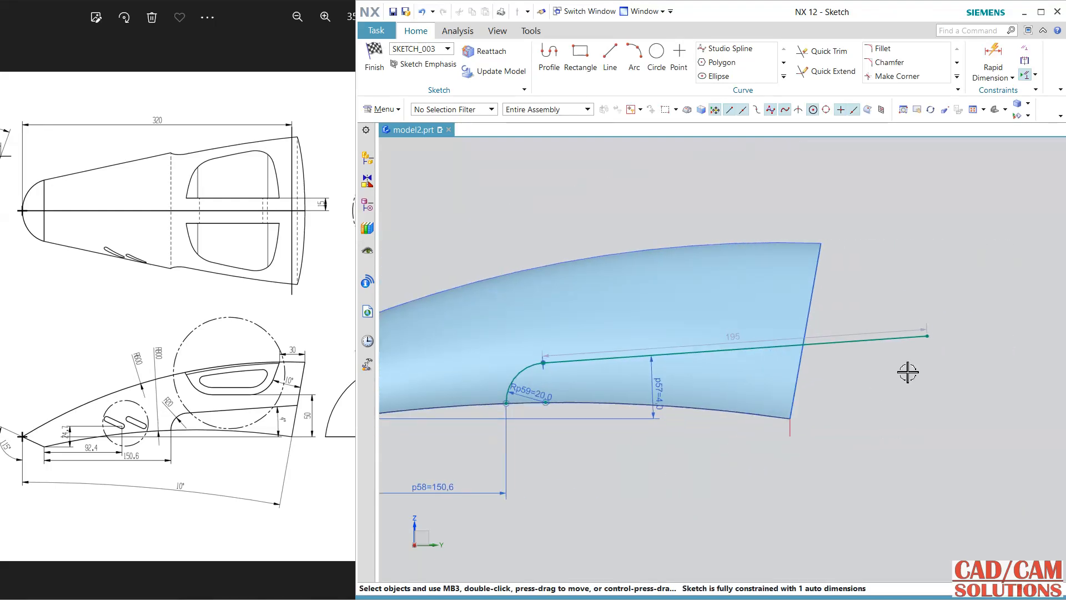
pyautogui.click(783, 77)
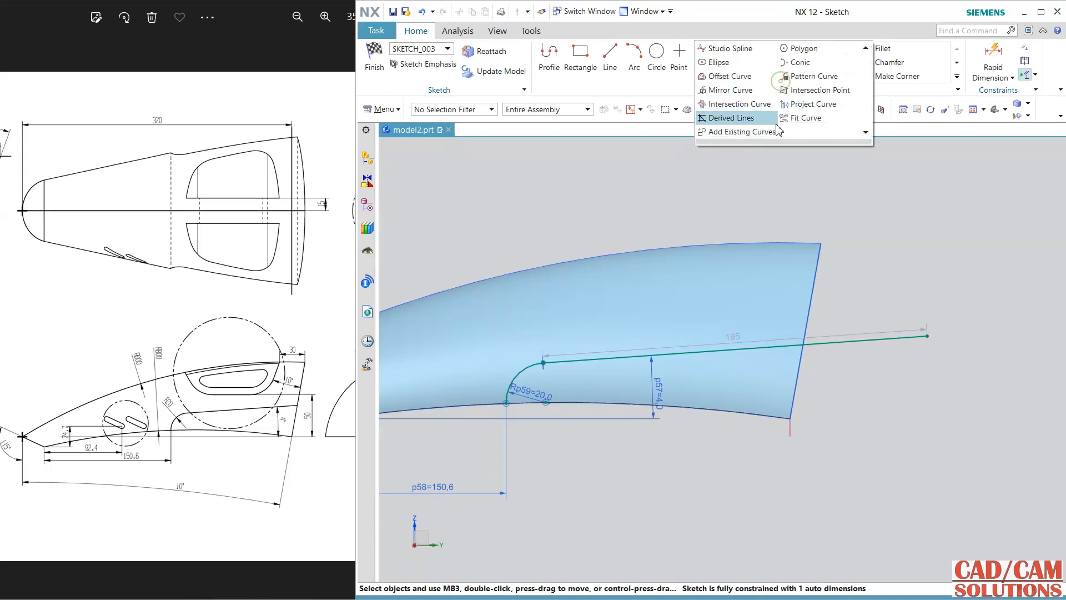
pyautogui.click(814, 103)
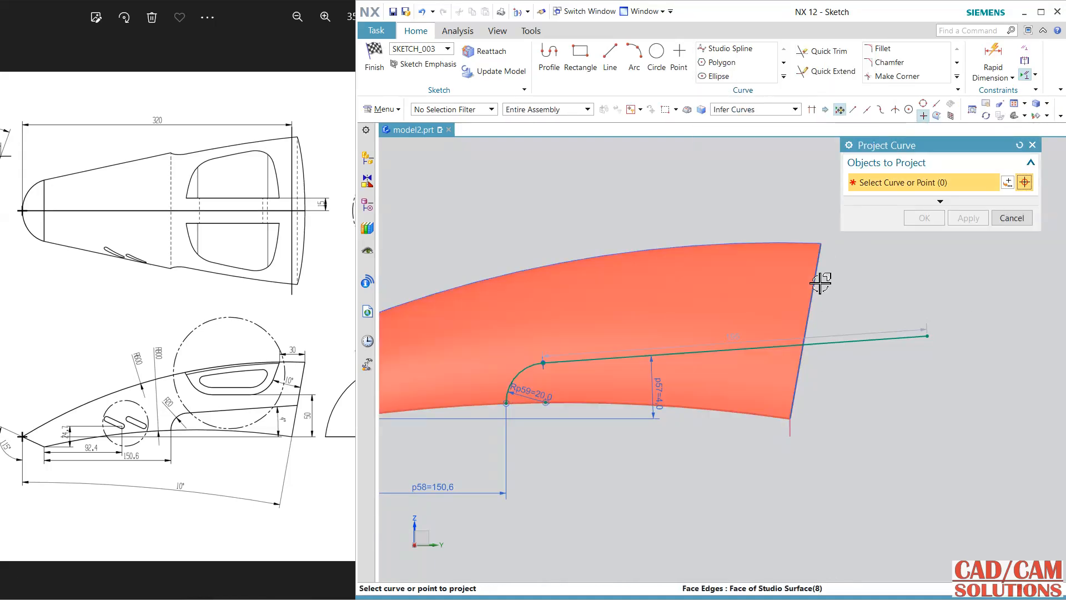
pyautogui.click(816, 284)
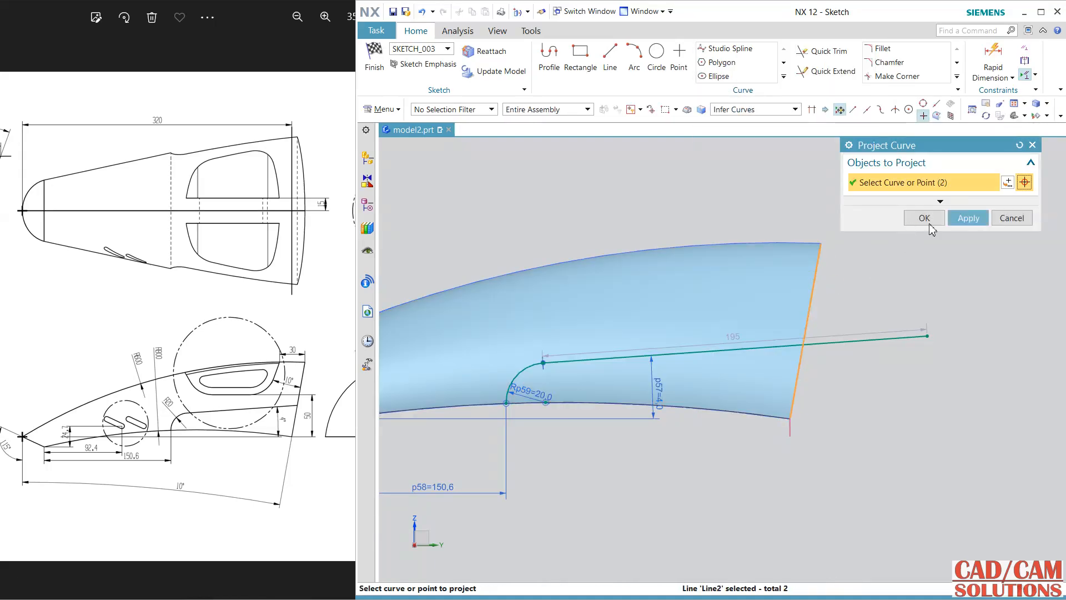
pyautogui.click(954, 220)
pyautogui.click(1012, 218)
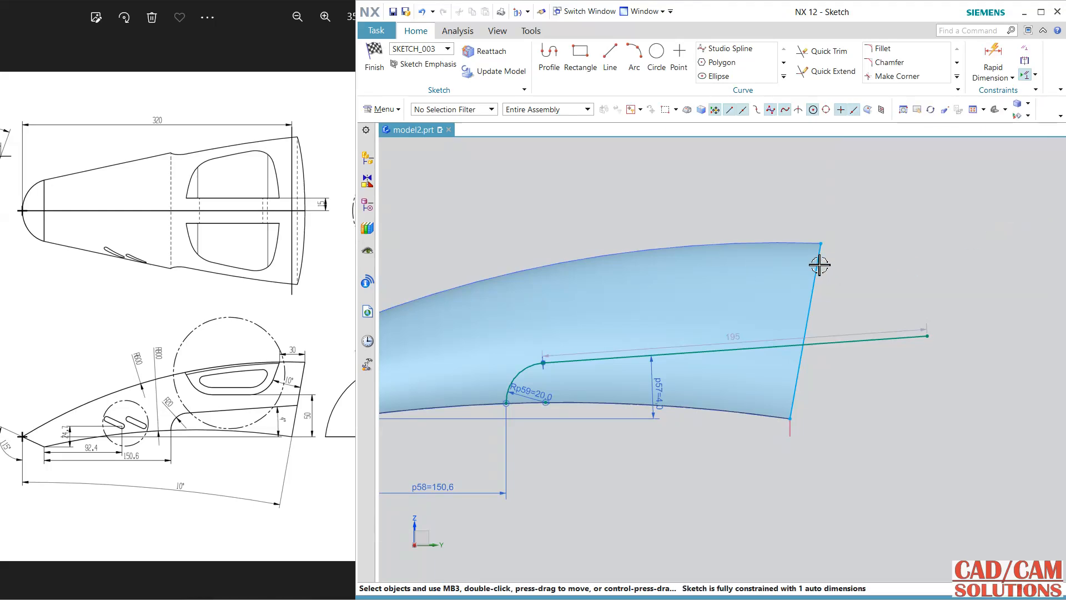
pyautogui.click(820, 266)
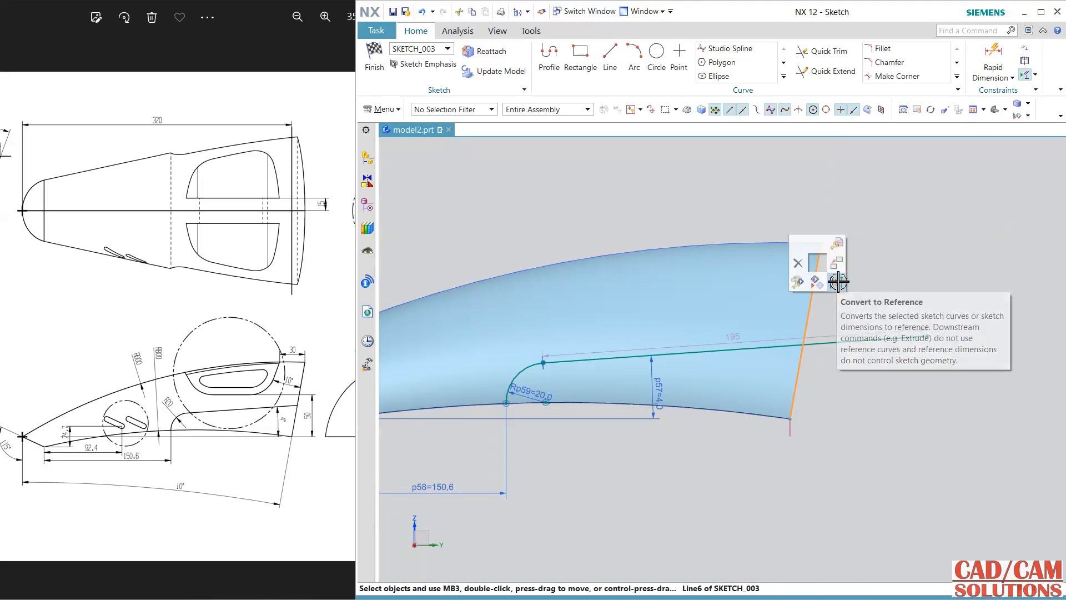
pyautogui.click(831, 280)
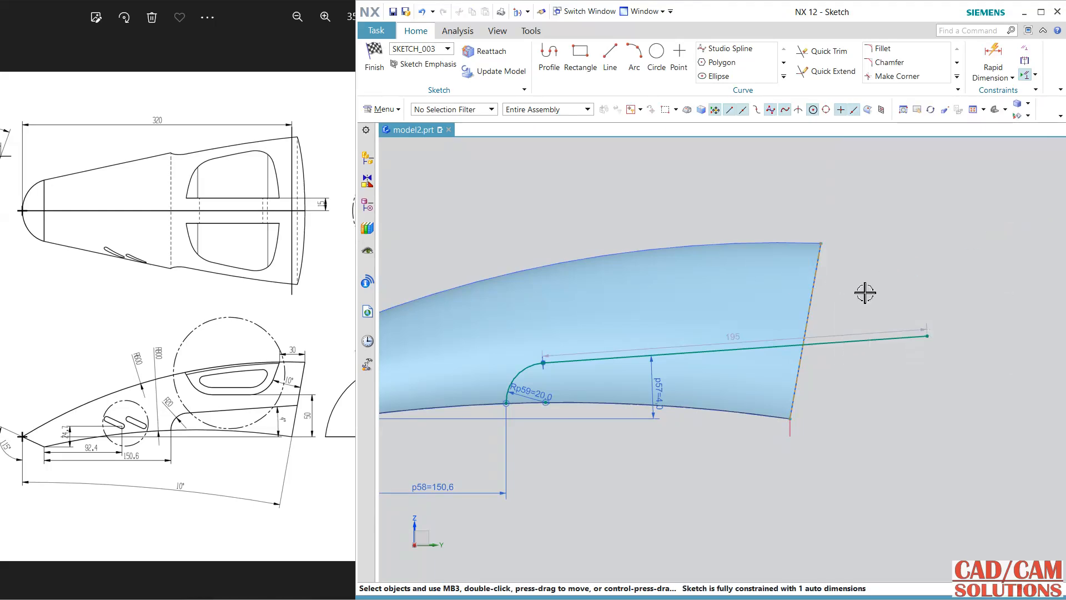
# Step: Constrain the sloping line's outer endpoint onto the slanted reference line and finish the sketch
pyautogui.click(807, 362)
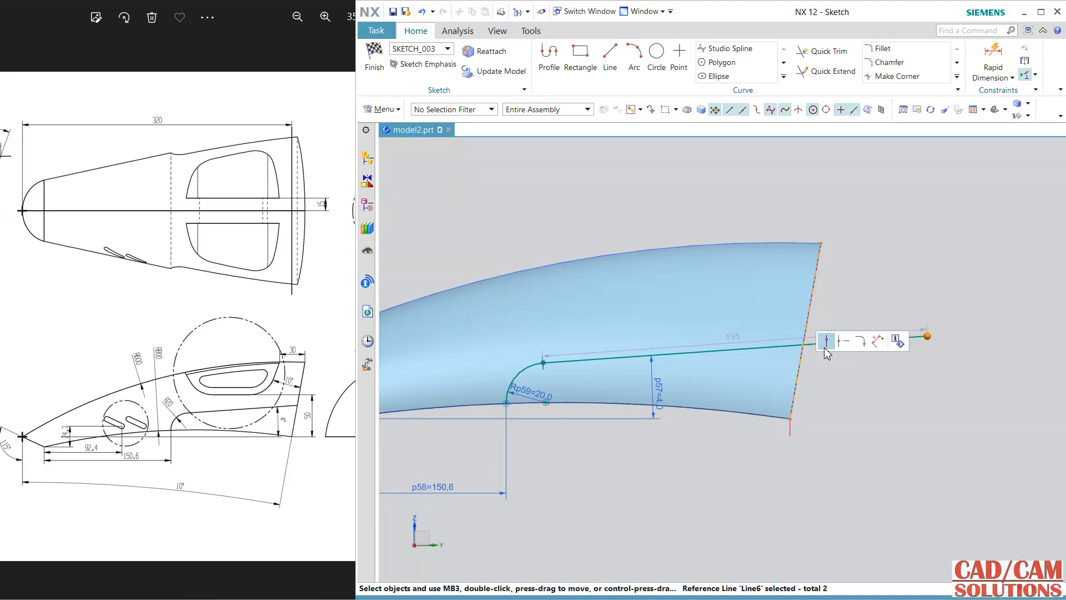
pyautogui.click(826, 347)
pyautogui.moveTo(727, 441)
pyautogui.keyDown('shift'); pyautogui.mouseDown(button='middle')
pyautogui.moveTo(707, 438)
pyautogui.moveTo(809, 333)
pyautogui.moveTo(872, 305)
pyautogui.moveTo(860, 378)
pyautogui.mouseUp(button='middle'); pyautogui.keyUp('shift')
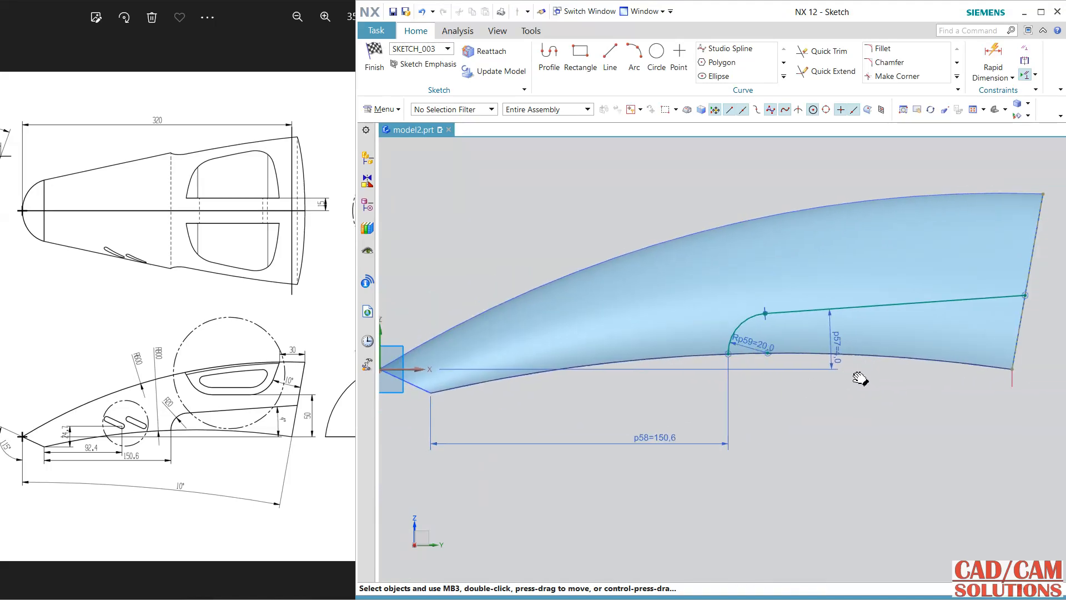
pyautogui.click(378, 74)
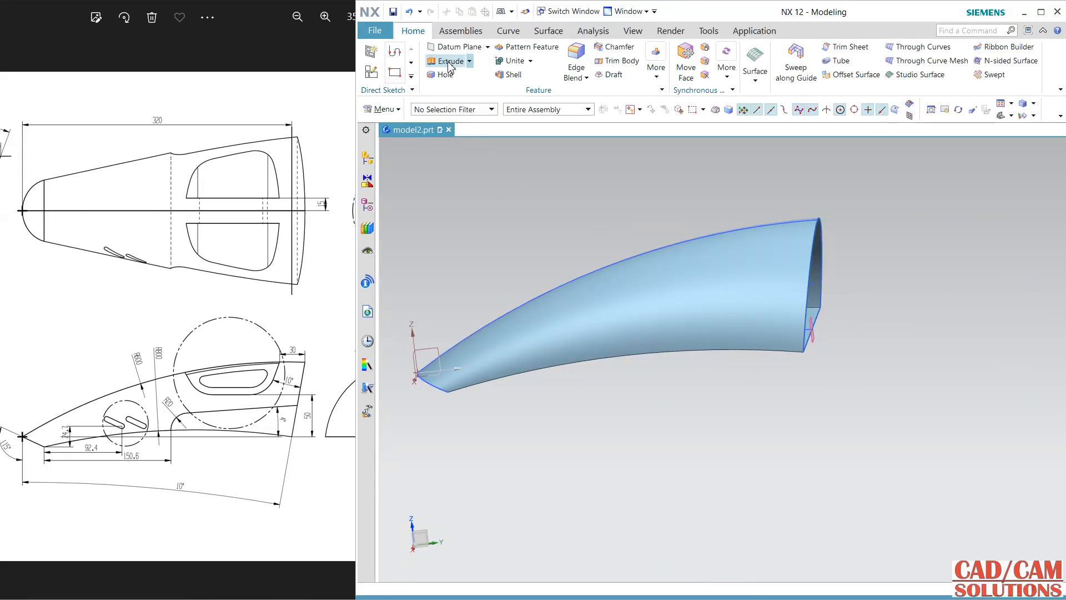
# Step: Extrude the recess profile as an open sheet with a symmetric limit, wide enough to extend past both sides of the body
pyautogui.moveTo(766, 407); pyautogui.dragTo(757, 422, button='middle')
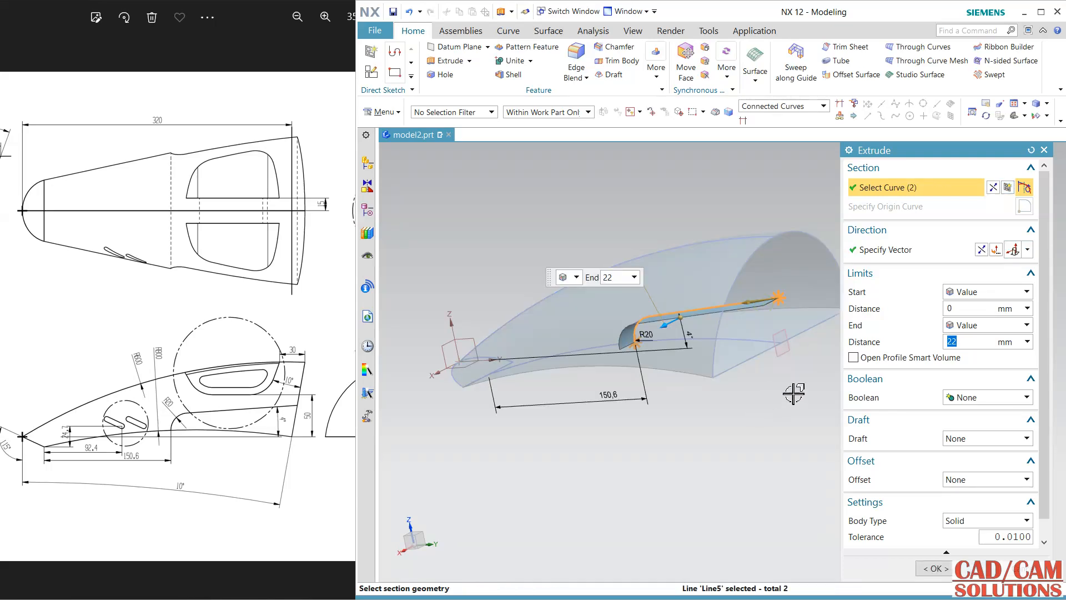
pyautogui.click(985, 329)
pyautogui.click(977, 348)
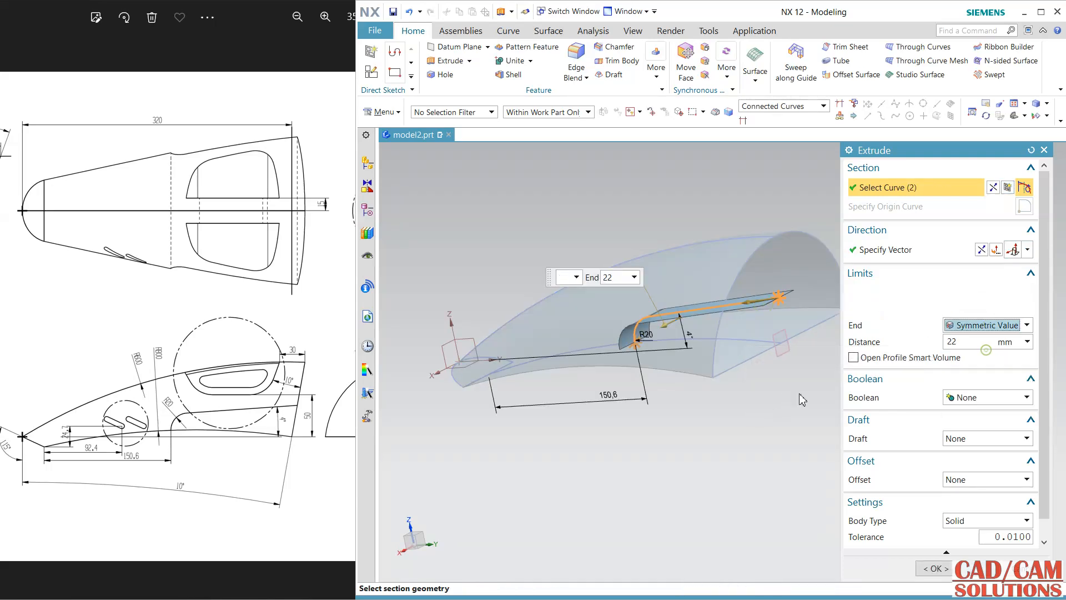
pyautogui.moveTo(694, 416); pyautogui.dragTo(678, 382, button='middle')
pyautogui.moveTo(644, 433); pyautogui.dragTo(623, 460)
pyautogui.click(941, 556)
# Step: Trim the main curved body surface with the extruded recess sheet as boundary, keeping the portion above and in front of it
pyautogui.moveTo(793, 426); pyautogui.dragTo(843, 398, button='middle')
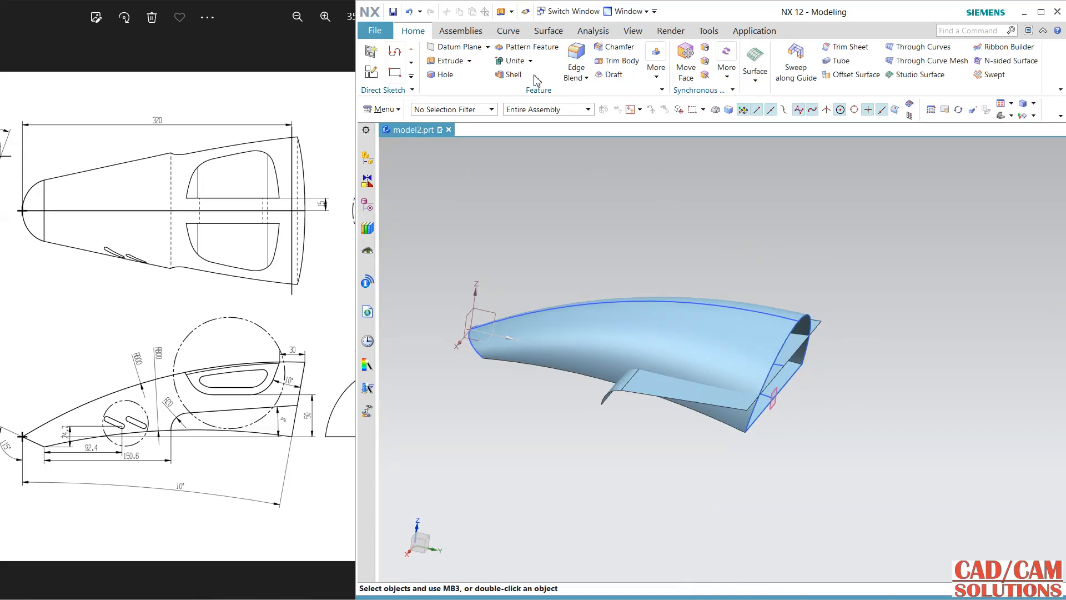
pyautogui.click(550, 32)
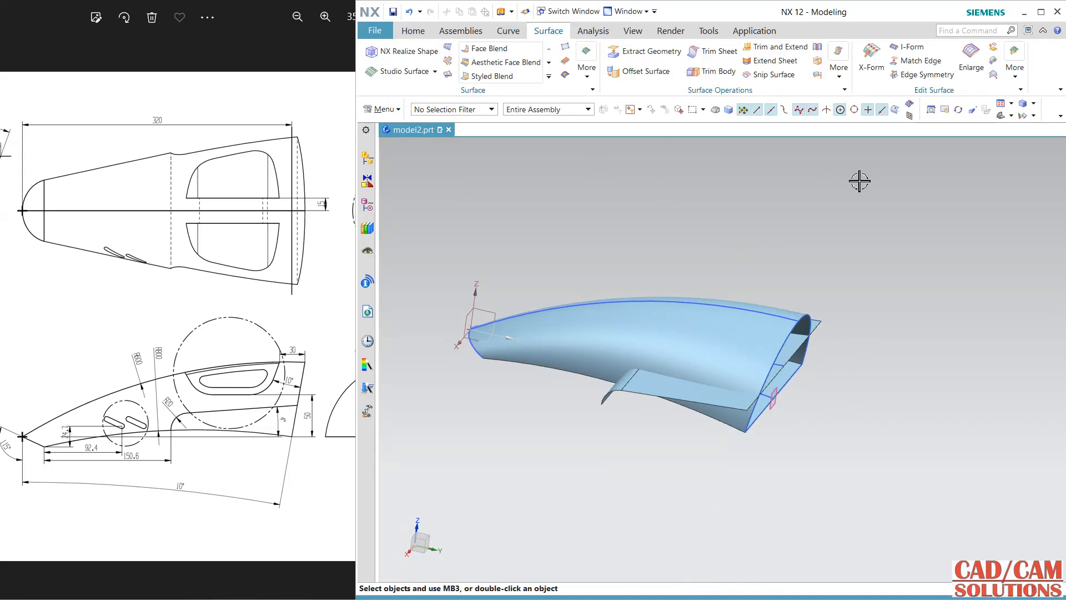
pyautogui.click(712, 52)
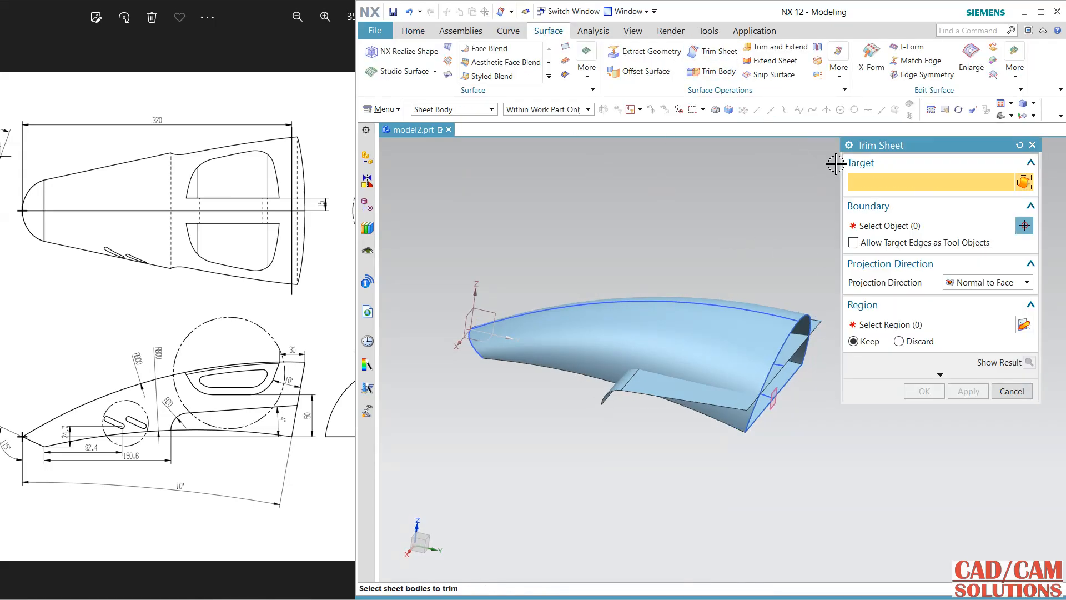
pyautogui.click(709, 358)
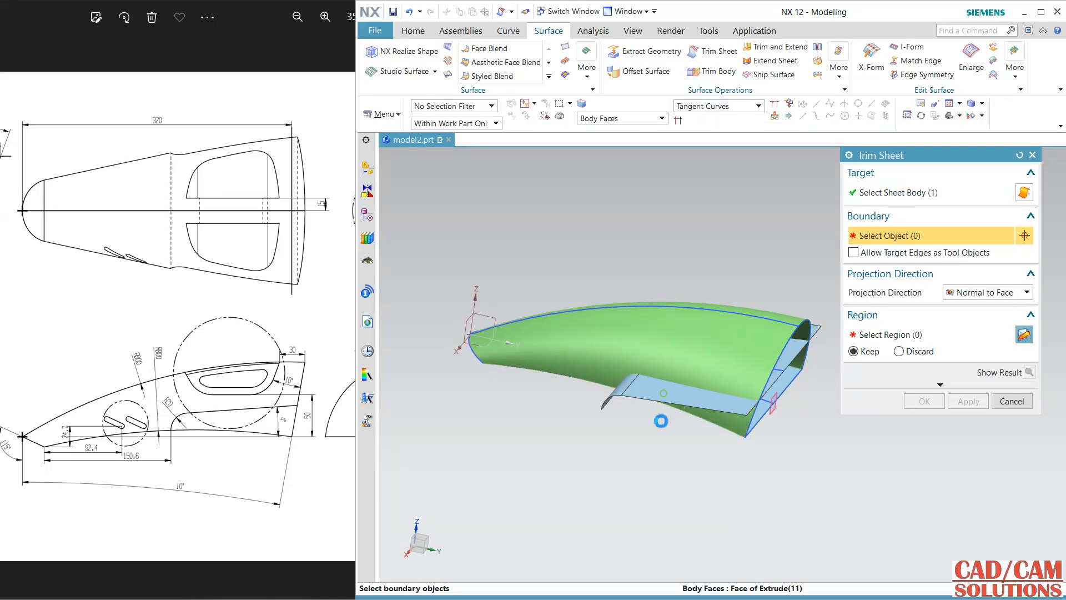
pyautogui.click(658, 395)
pyautogui.click(1029, 372)
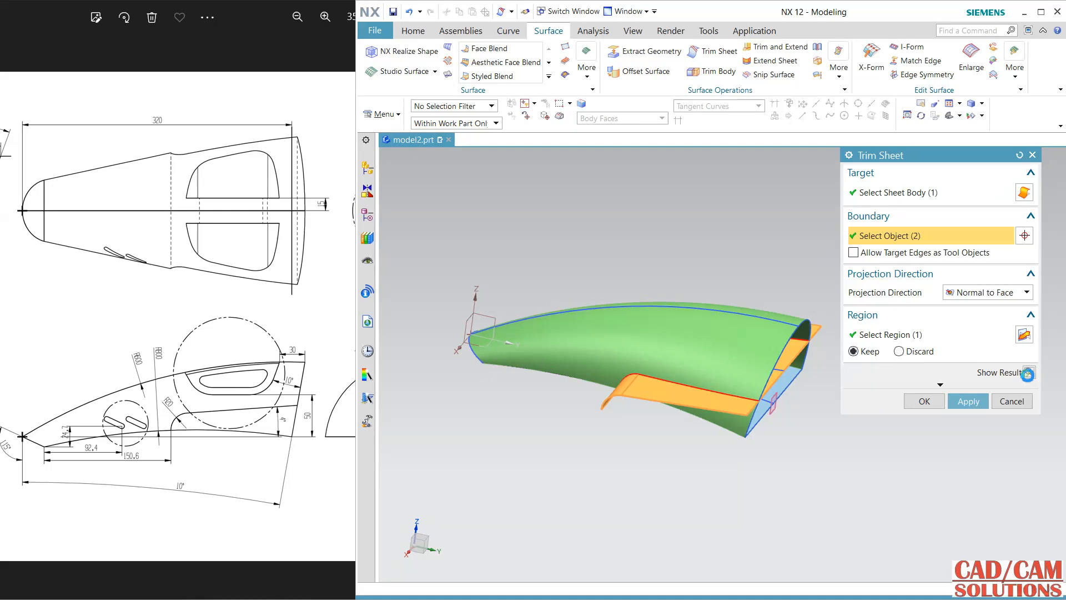
pyautogui.click(968, 401)
# Step: Trim the body's underside sheet with the extruded recess sheet as boundary, keeping the portion in front of the recess
pyautogui.moveTo(698, 476); pyautogui.dragTo(683, 418, button='middle')
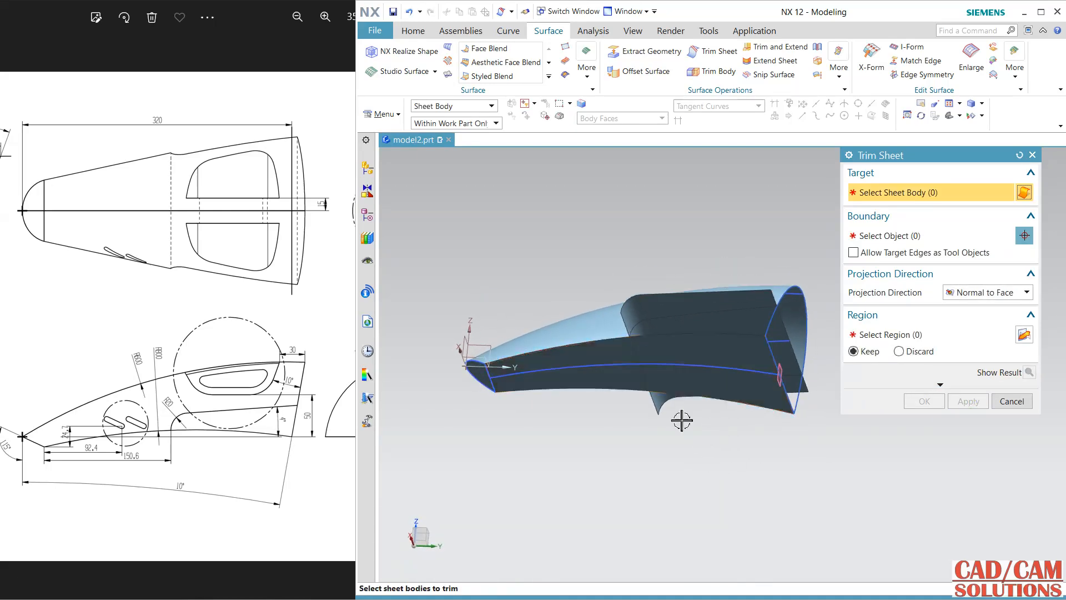
pyautogui.click(608, 362)
pyautogui.click(888, 235)
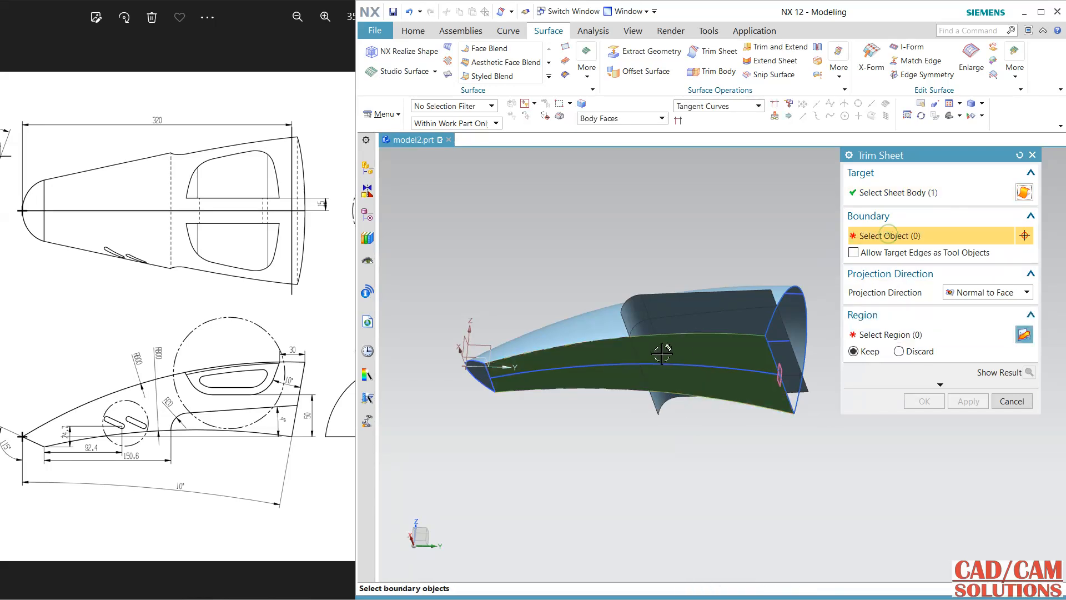
pyautogui.click(625, 321)
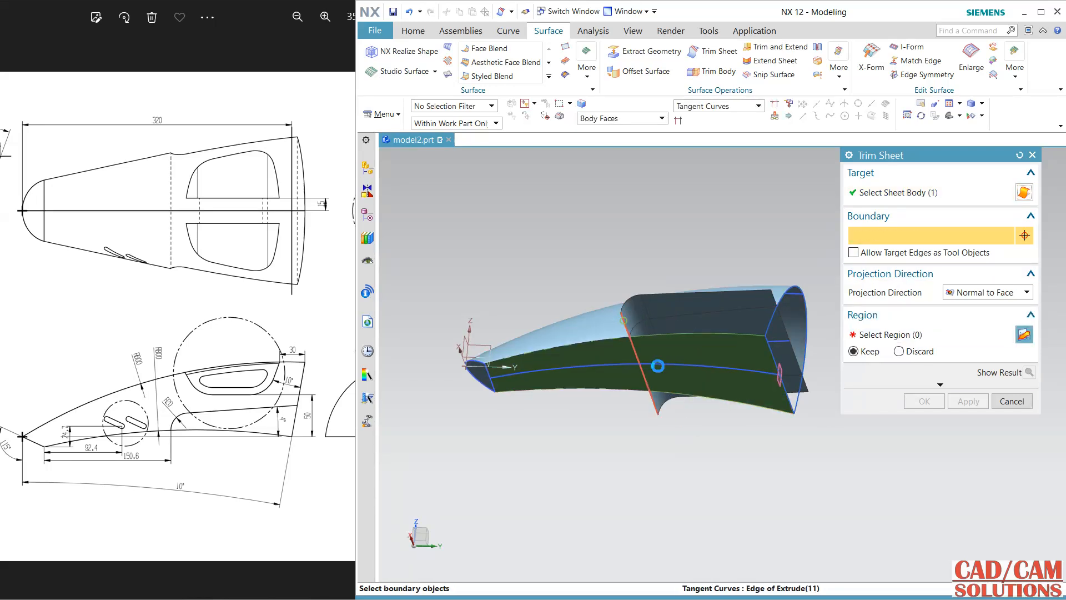
pyautogui.click(1029, 372)
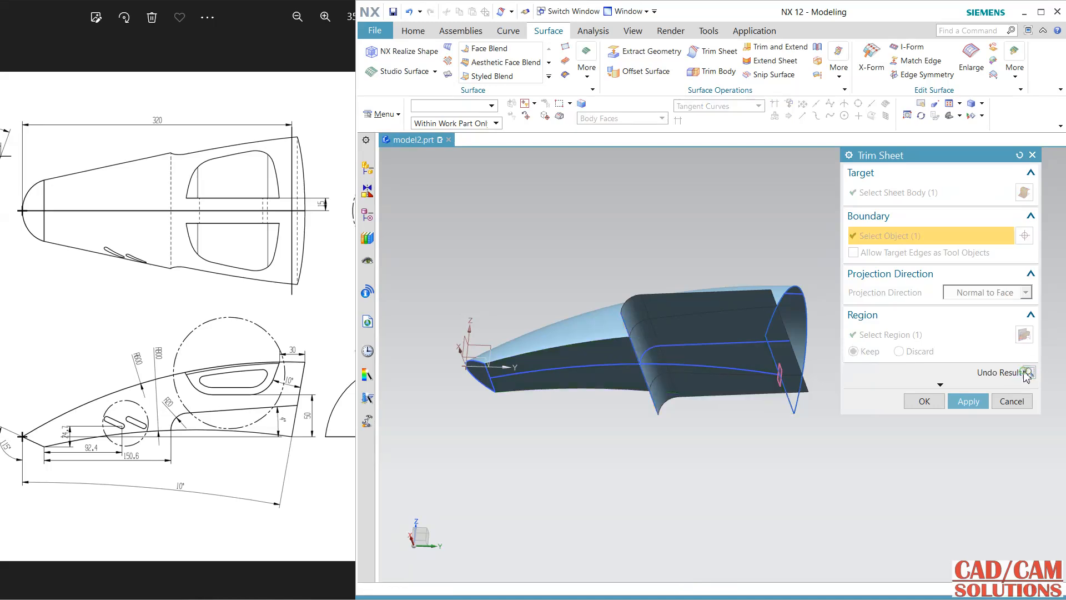
pyautogui.click(968, 401)
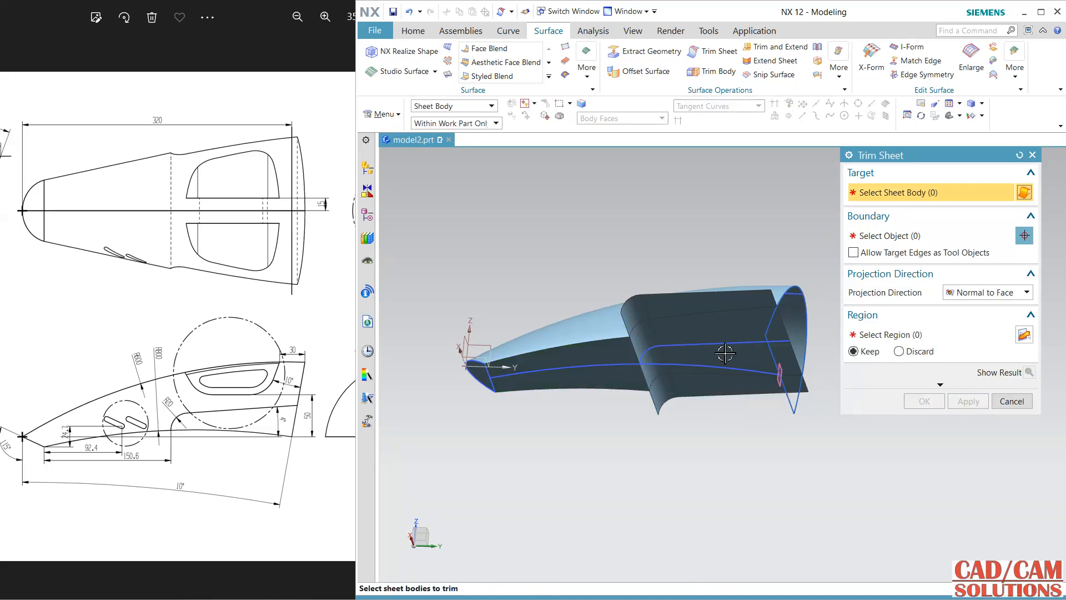
# Step: Trim the recess sheet with both curved side edges and the underside's front edge as boundaries, keeping only the portion inside the body
pyautogui.scroll(-3, 678, 333)
pyautogui.click(678, 328)
pyautogui.click(888, 235)
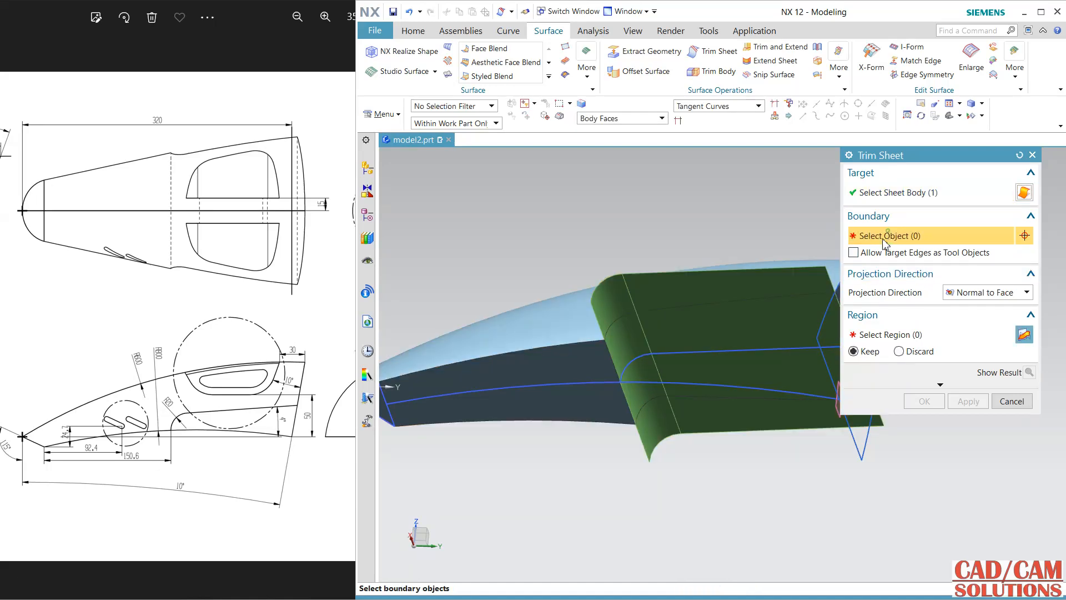
pyautogui.click(776, 299)
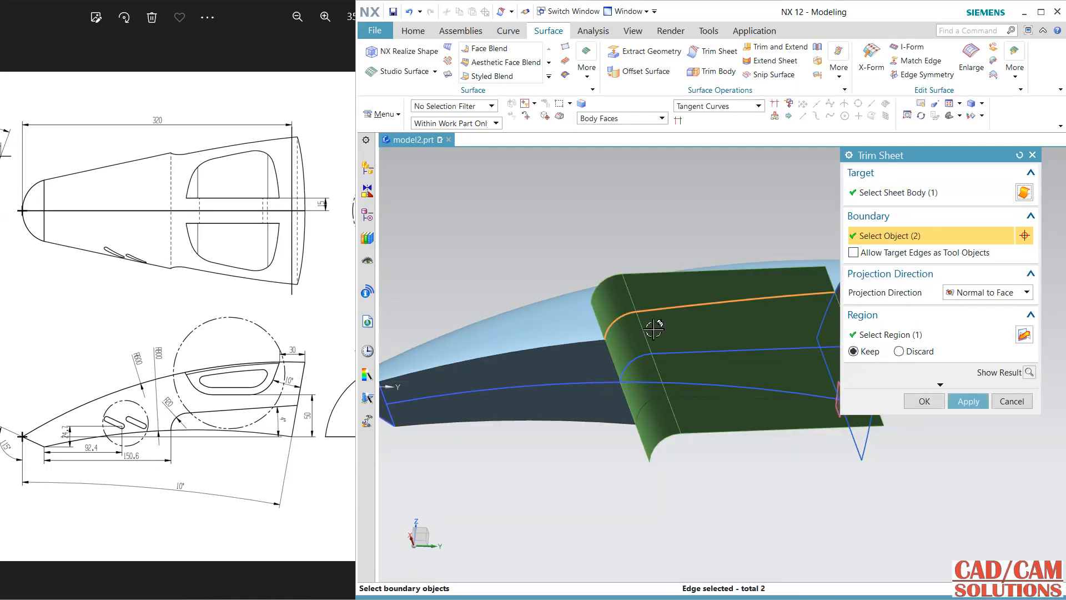
pyautogui.click(633, 377)
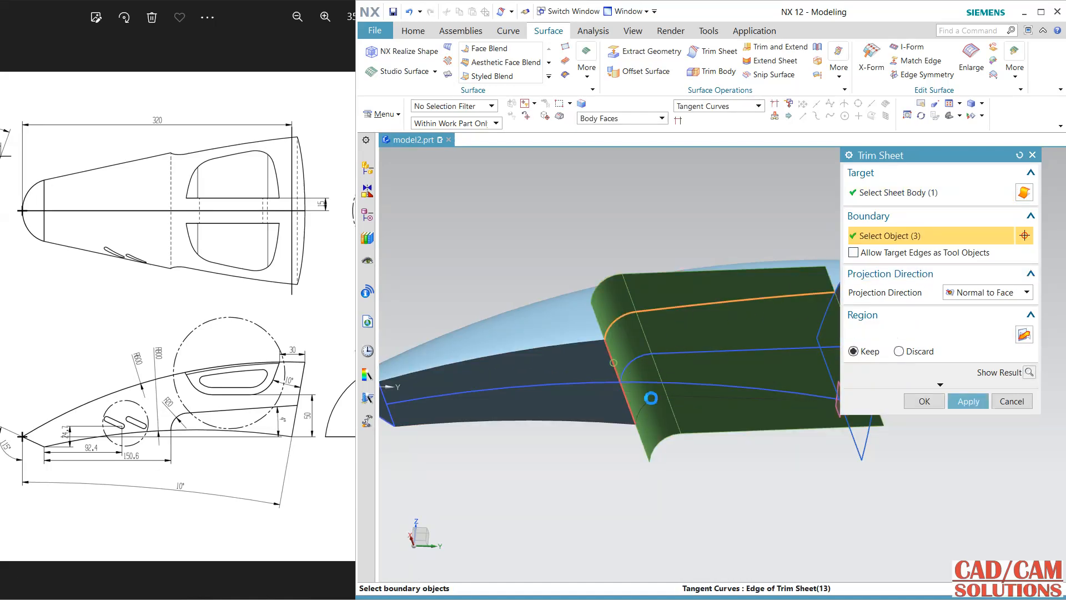
pyautogui.click(687, 399)
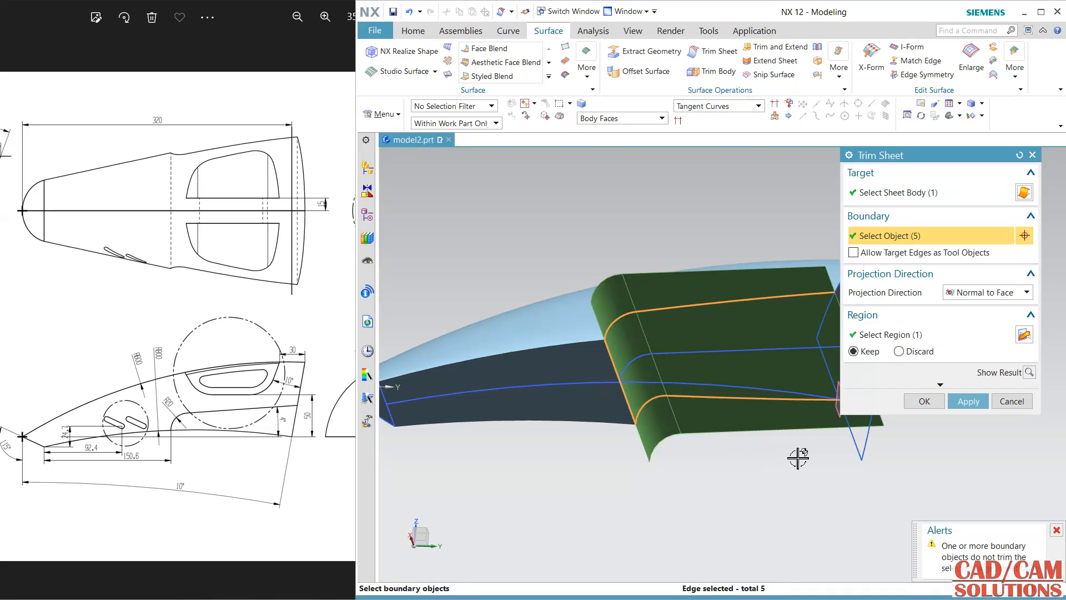
pyautogui.keyDown('shift'); pyautogui.moveTo(798, 457); pyautogui.dragTo(690, 468, button='middle'); pyautogui.keyUp('shift')
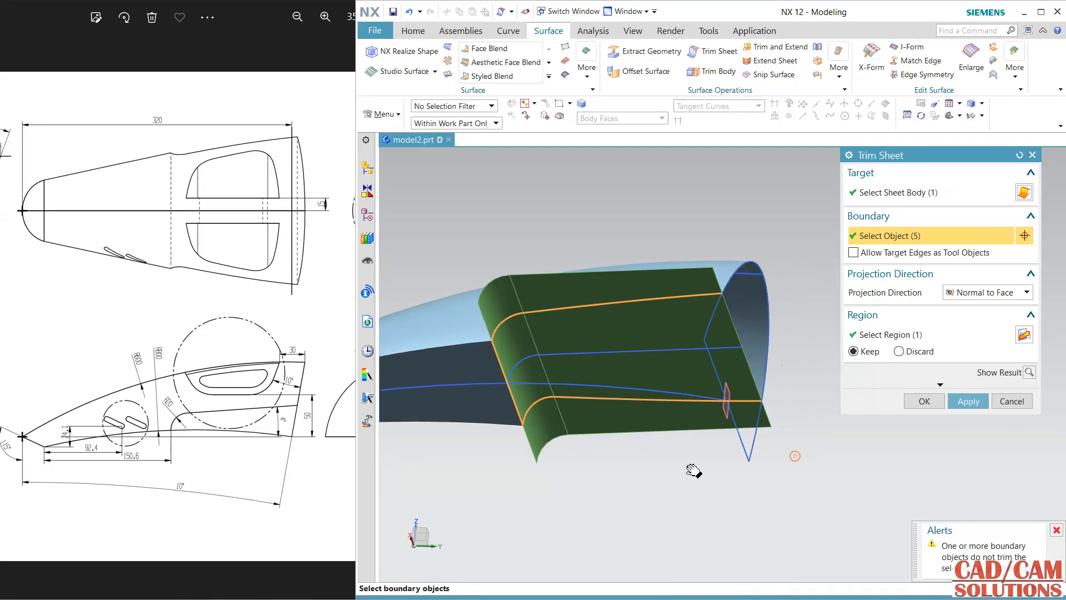
pyautogui.click(1029, 373)
pyautogui.click(922, 401)
pyautogui.moveTo(883, 381); pyautogui.dragTo(835, 296, button='middle')
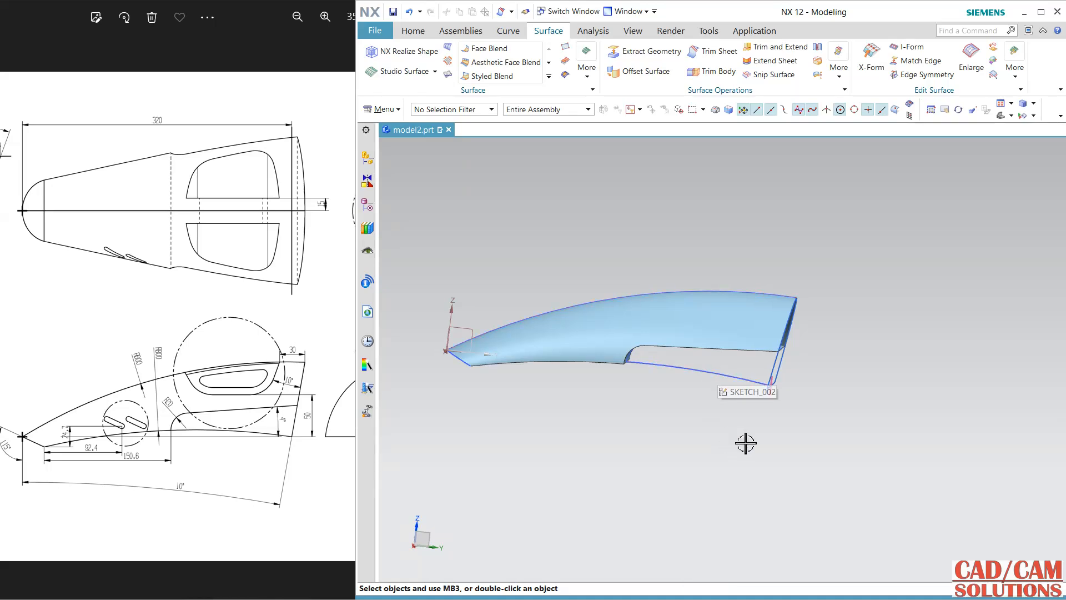
pyautogui.moveTo(814, 433)
pyautogui.mouseDown(button='middle')
pyautogui.moveTo(768, 431)
pyautogui.moveTo(775, 422)
pyautogui.moveTo(704, 398)
pyautogui.moveTo(721, 392)
pyautogui.moveTo(694, 420)
pyautogui.mouseUp(button='middle')
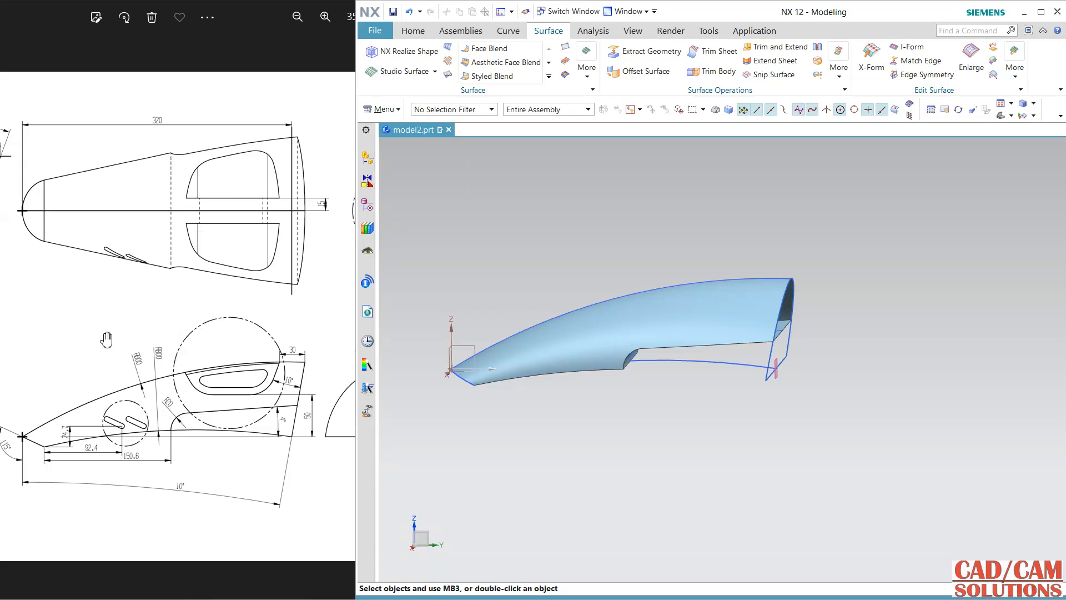
# Step: Create a new sketch on the body's lengthwise vertical datum plane with the Y axis as horizontal reference
pyautogui.click(415, 33)
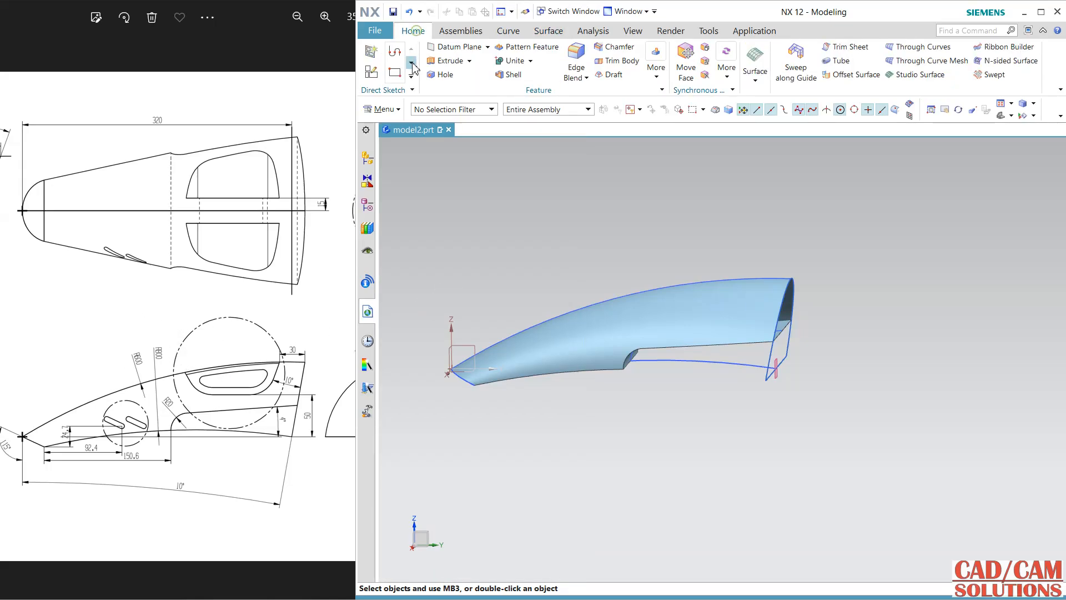
pyautogui.click(372, 72)
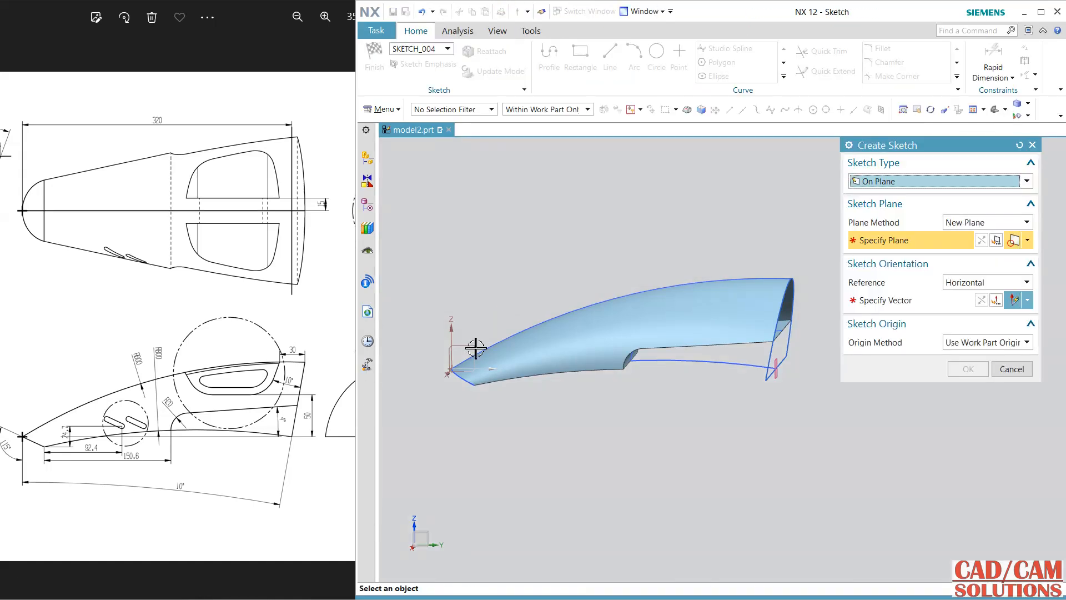
pyautogui.click(500, 368)
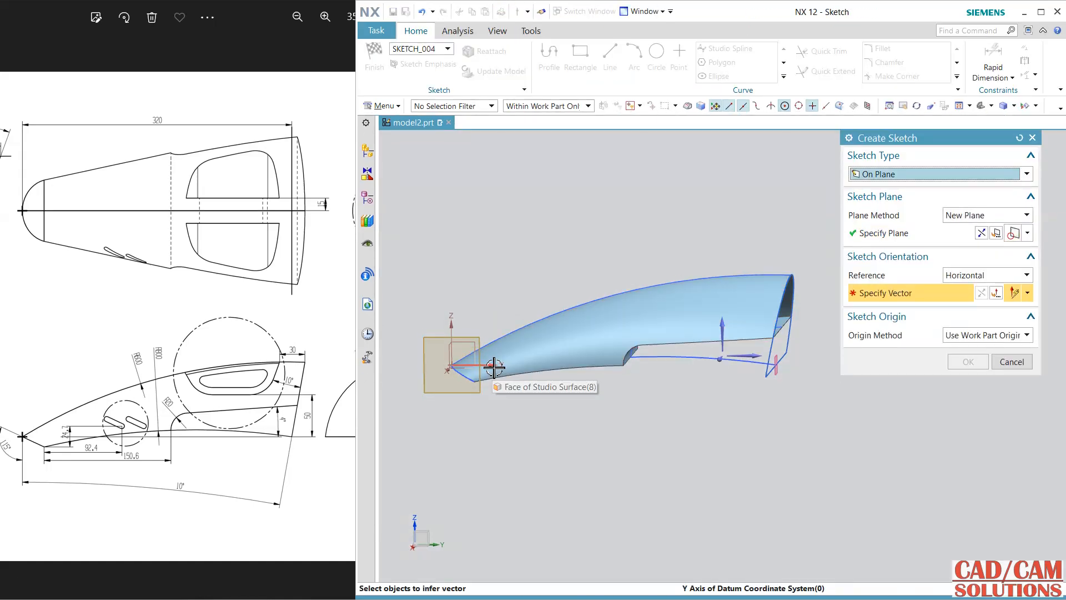
pyautogui.click(969, 362)
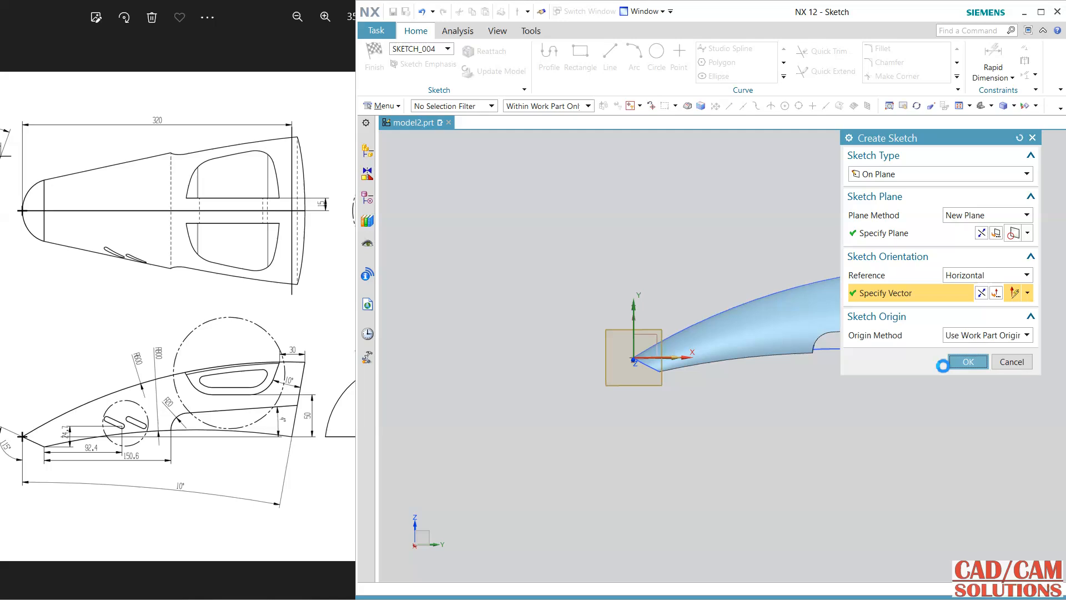
# Step: Sketch an open three-line profile from the body's upper curve: a slanted line about 31 mm, a 69 mm horizontal line, and a slanted line about 24.7 mm back to the curve
pyautogui.scroll(6, 749, 347)
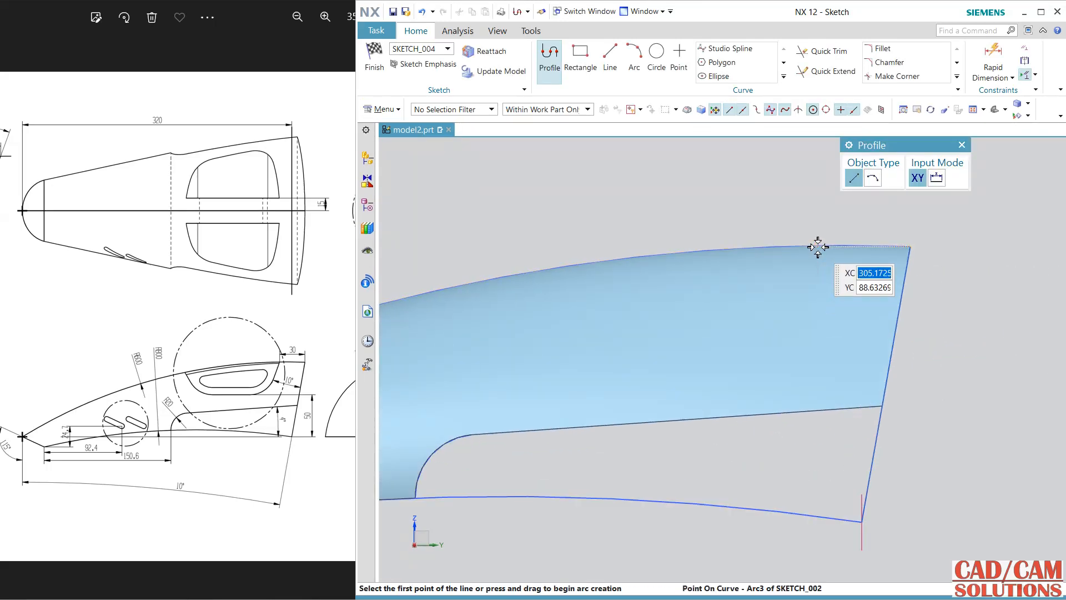
pyautogui.click(817, 246)
pyautogui.press('Return')
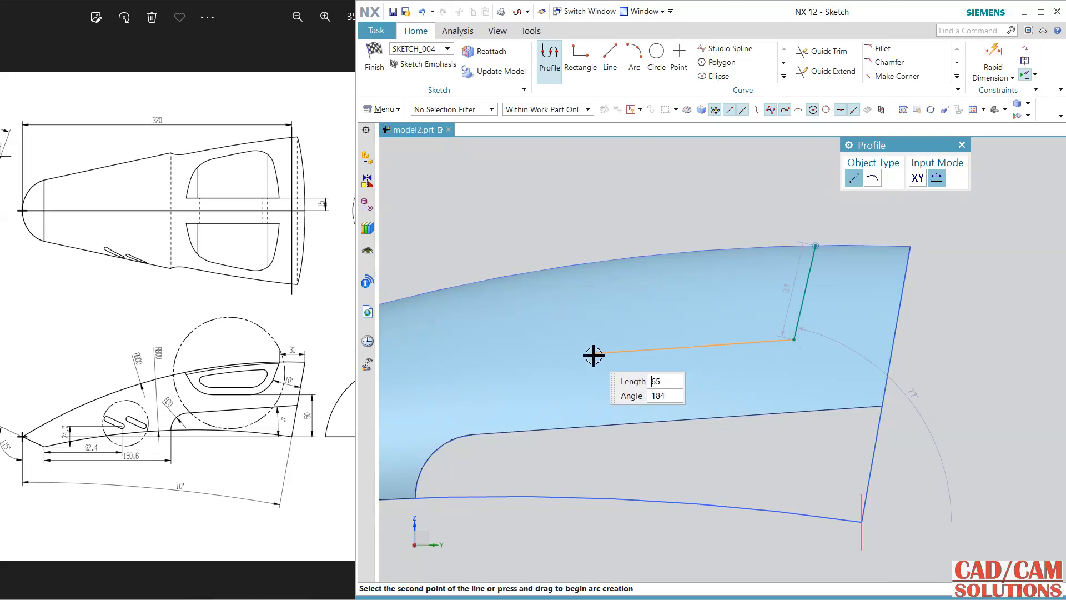
pyautogui.write('69')
pyautogui.press('Return')
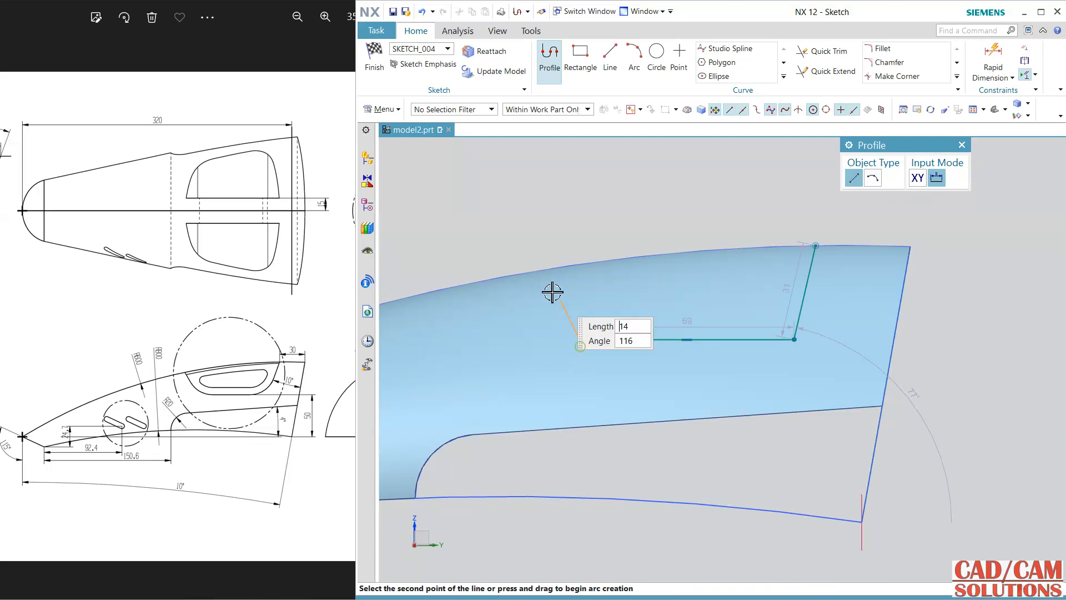
pyautogui.click(552, 270)
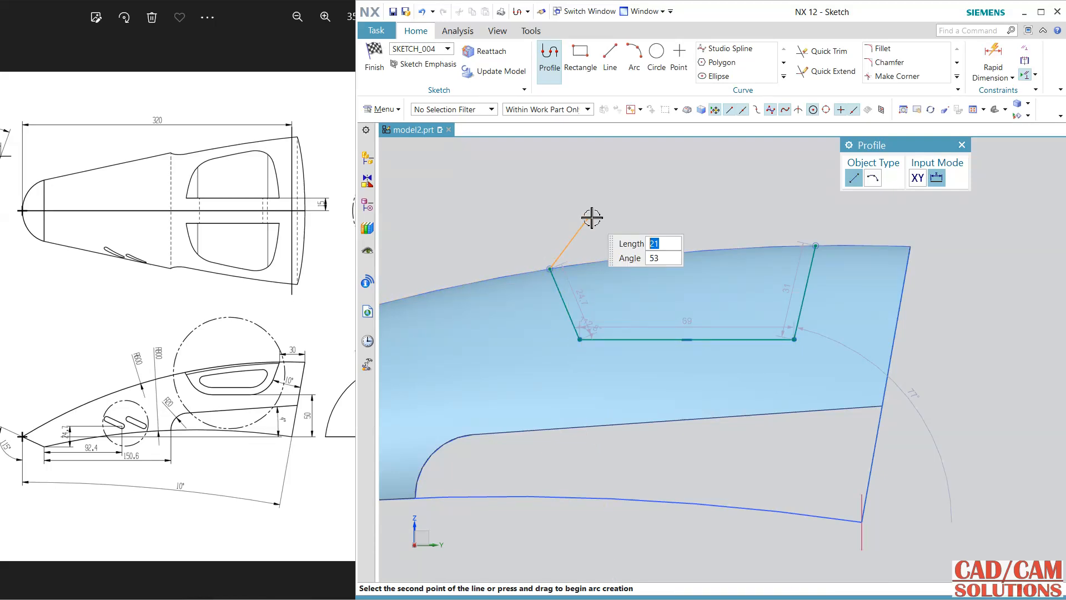
pyautogui.press('Escape')
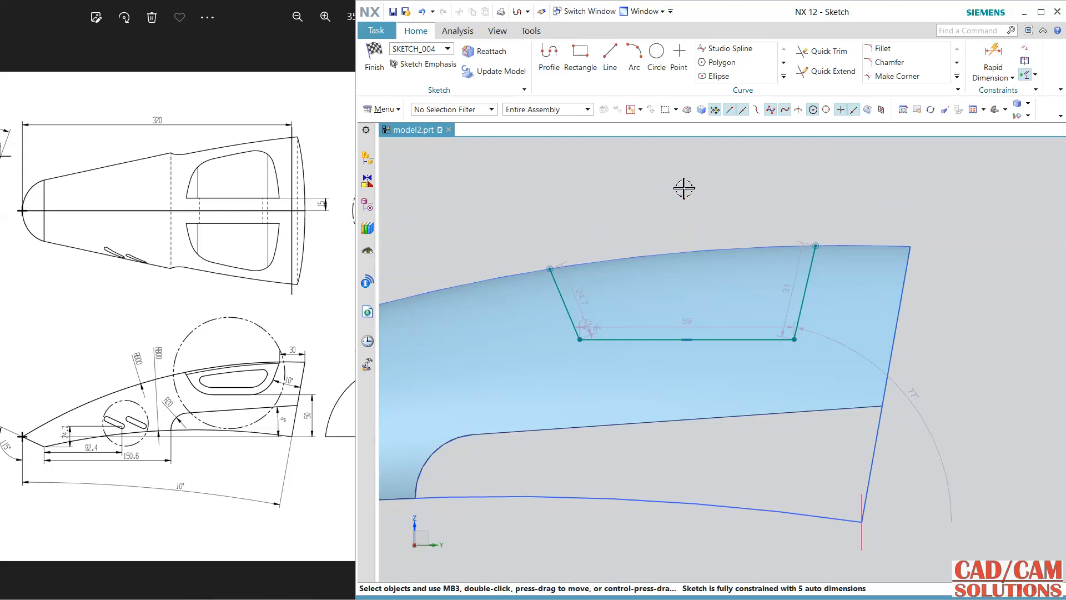
pyautogui.click(1013, 77)
pyautogui.click(1006, 137)
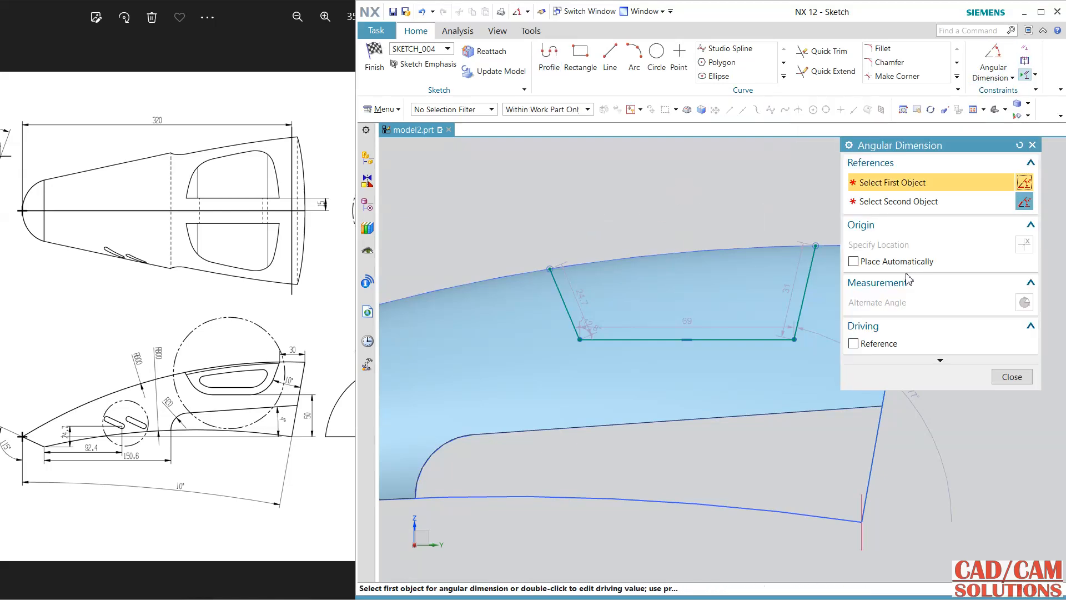
pyautogui.keyDown('shift'); pyautogui.moveTo(842, 309); pyautogui.dragTo(768, 273, button='middle'); pyautogui.keyUp('shift')
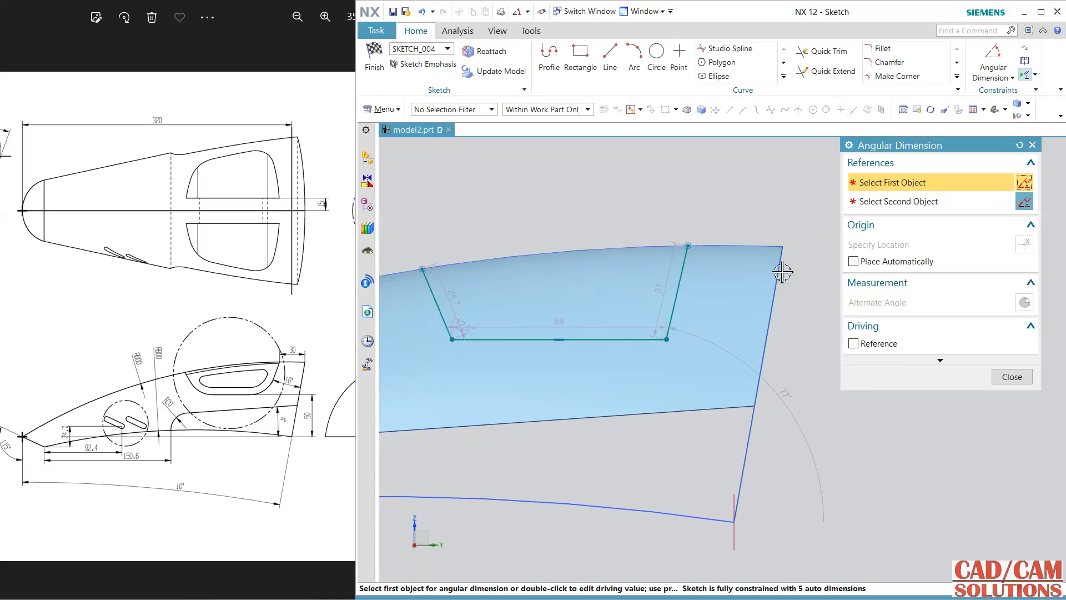
pyautogui.click(1012, 376)
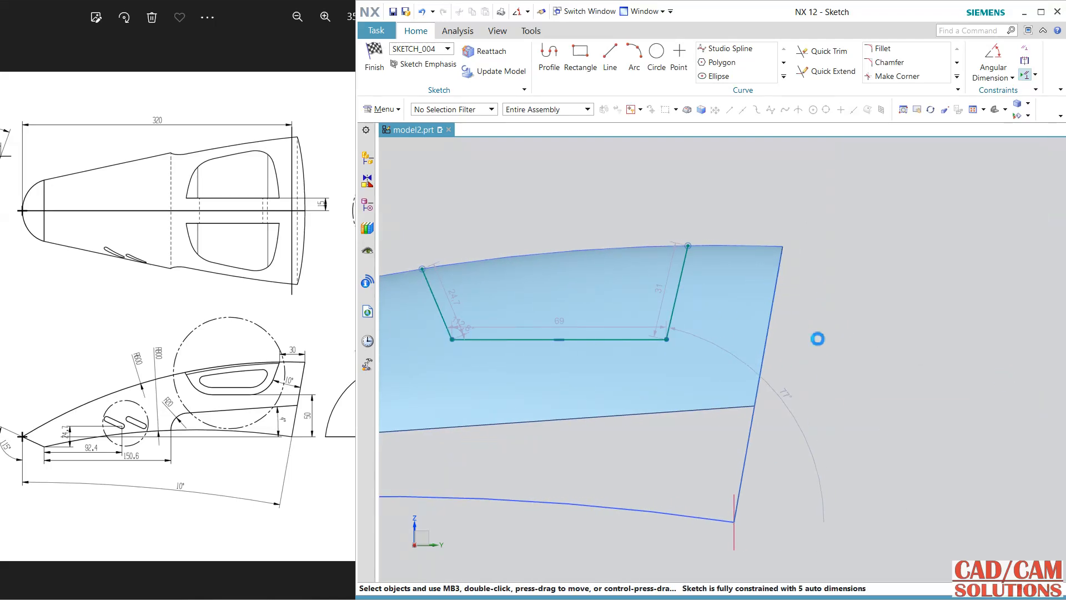
# Step: Project the body's slanted end edge into the sketch and convert the projected line to reference
pyautogui.click(783, 77)
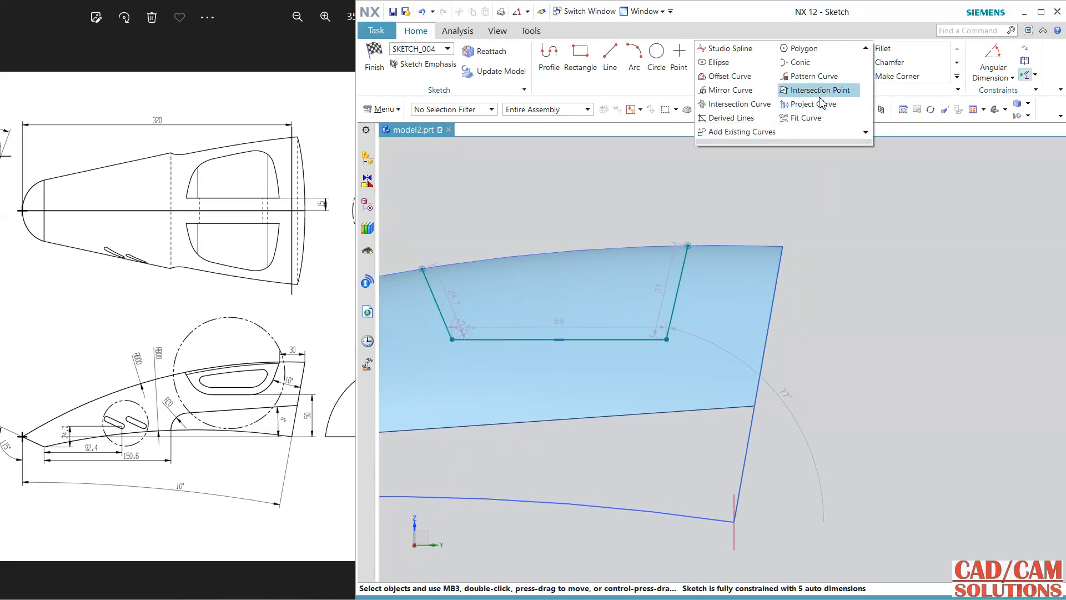
pyautogui.click(815, 106)
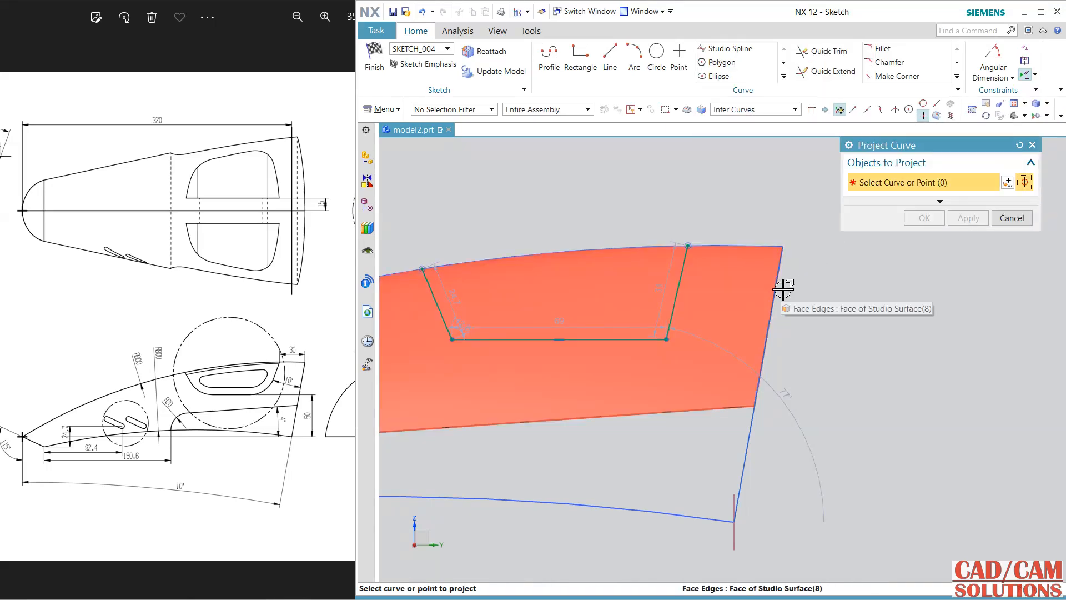
pyautogui.click(777, 293)
pyautogui.click(925, 217)
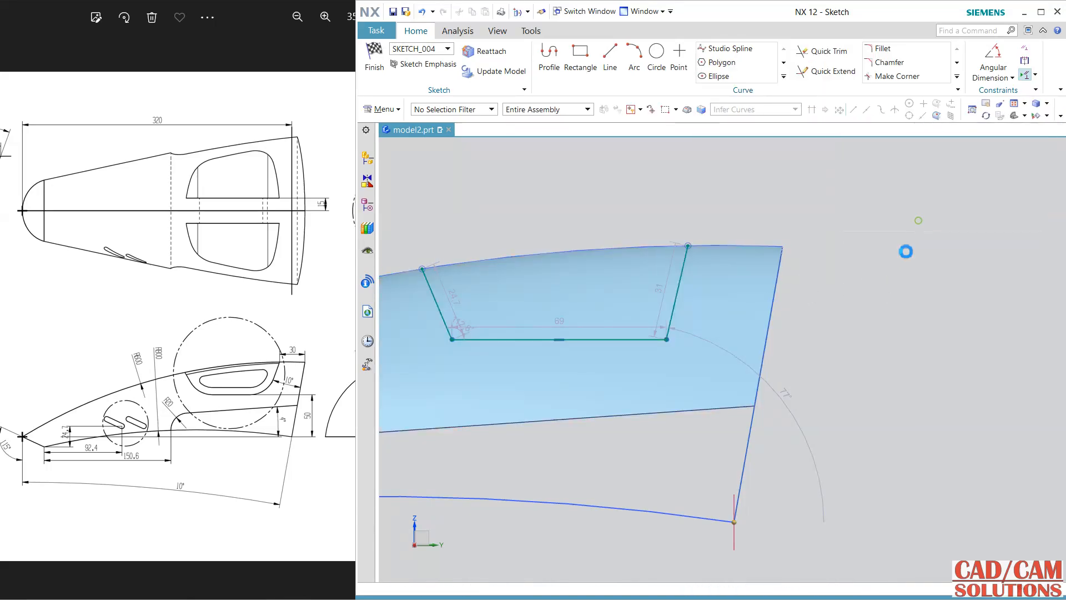
pyautogui.click(753, 419)
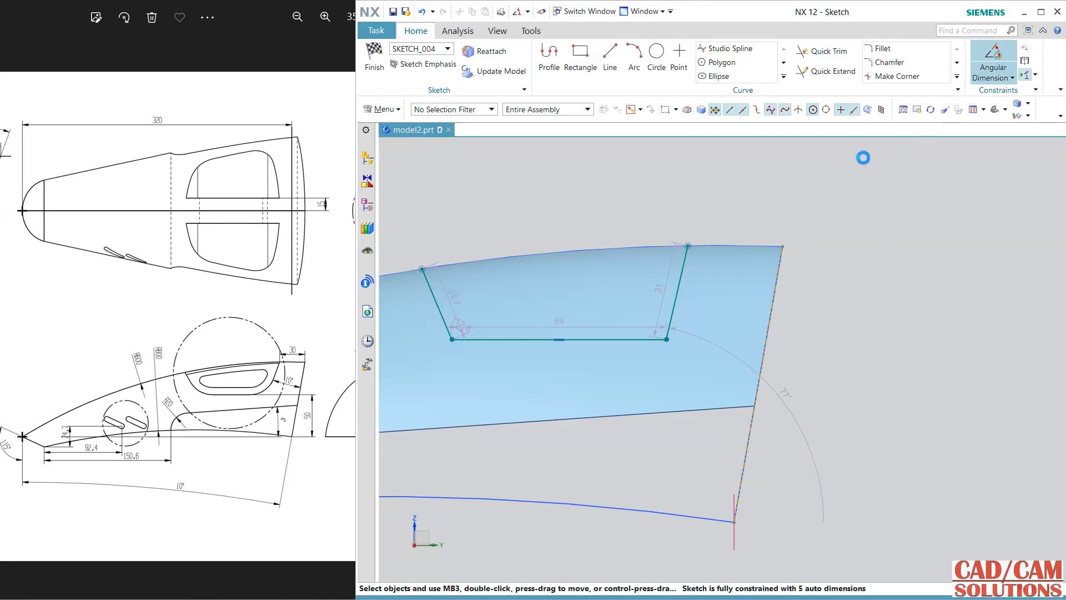
# Step: Dimension the angle between the profile's rear slanted line and the slanted end reference line as 10°
pyautogui.click(677, 292)
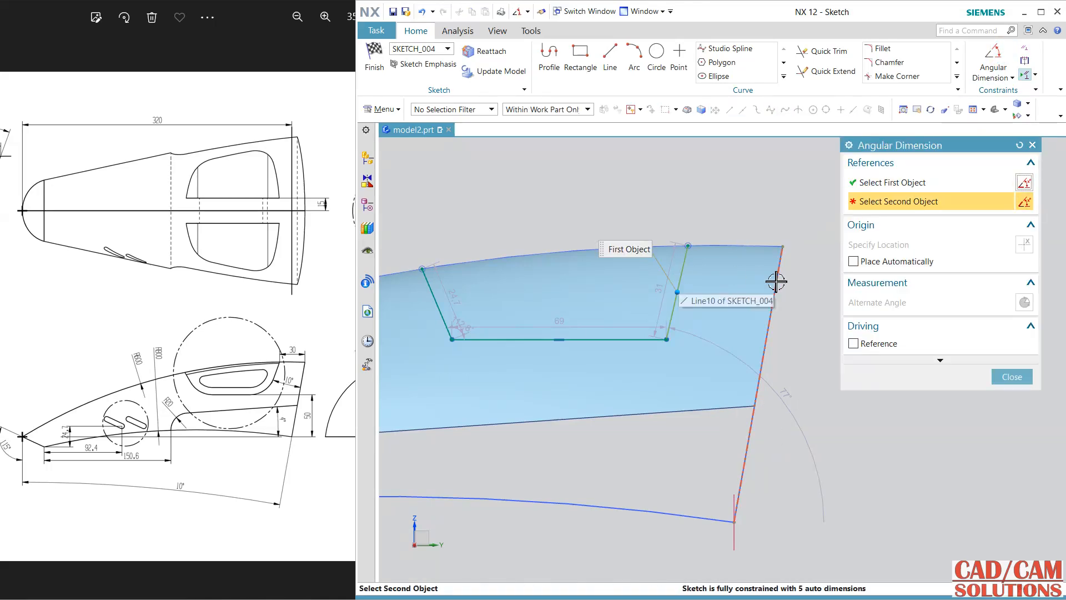
pyautogui.click(776, 282)
pyautogui.click(736, 290)
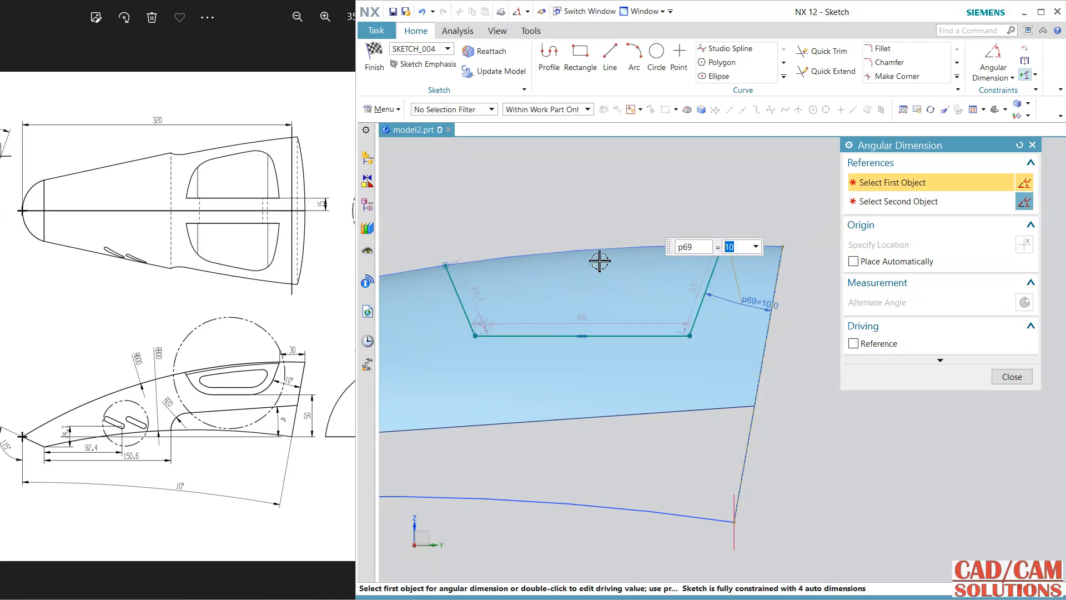
# Step: Dimension the angle between the profile's two slanted lines and set it to 50° from the reference drawing's Detail A
pyautogui.click(716, 273)
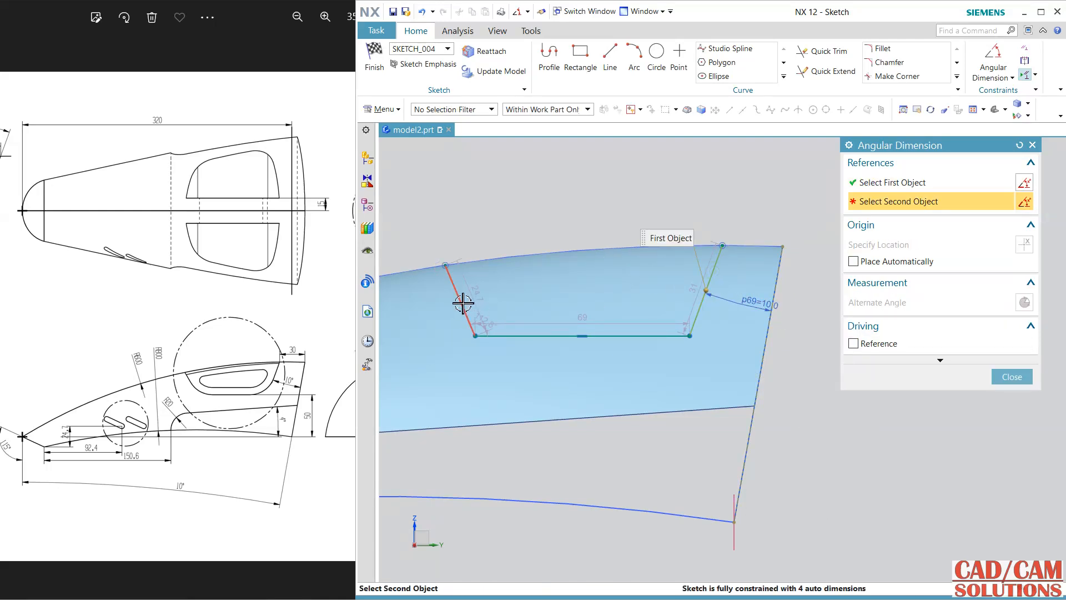
pyautogui.click(463, 303)
pyautogui.click(588, 299)
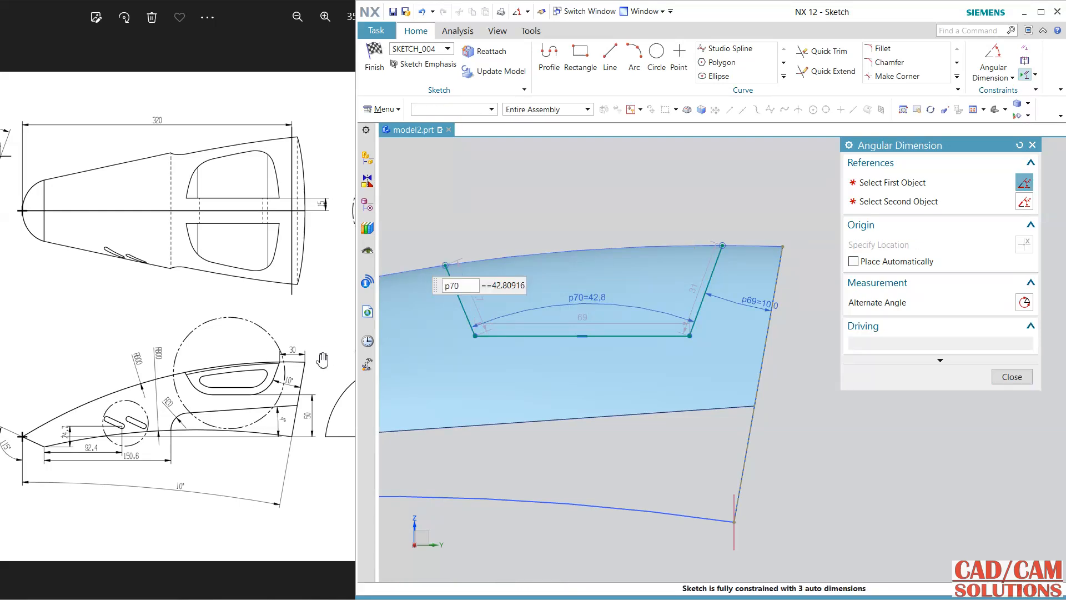
pyautogui.moveTo(108, 261); pyautogui.dragTo(245, 272)
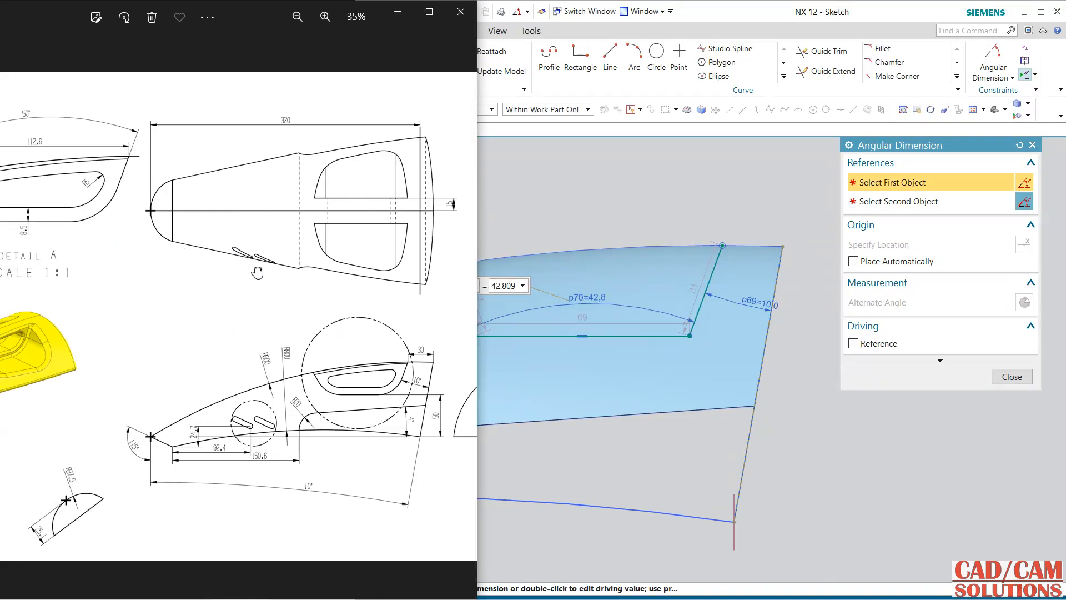
pyautogui.click(506, 295)
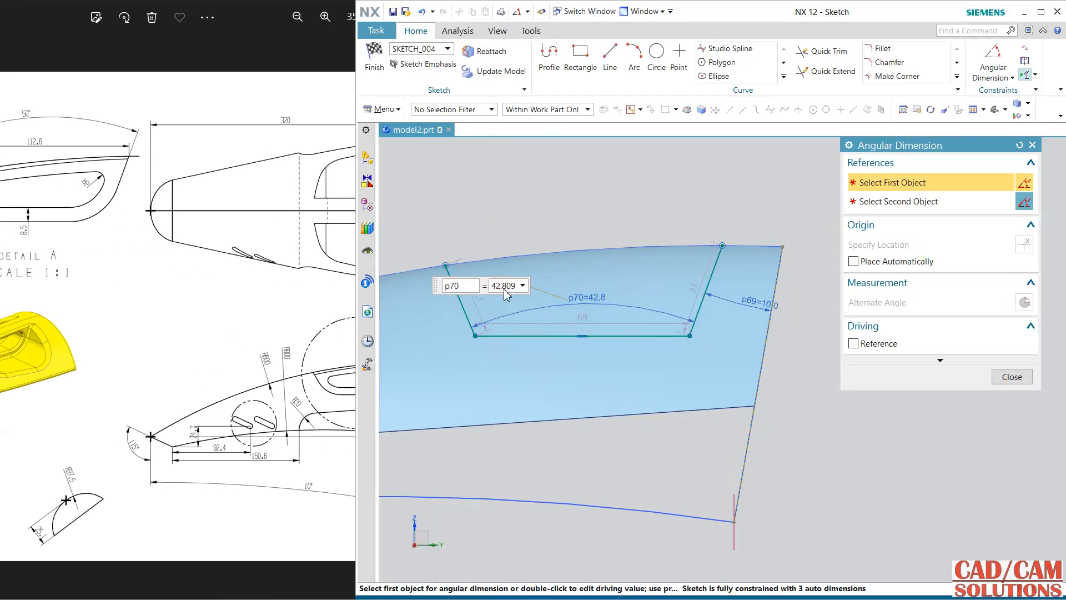
pyautogui.write('50')
pyautogui.press('Return')
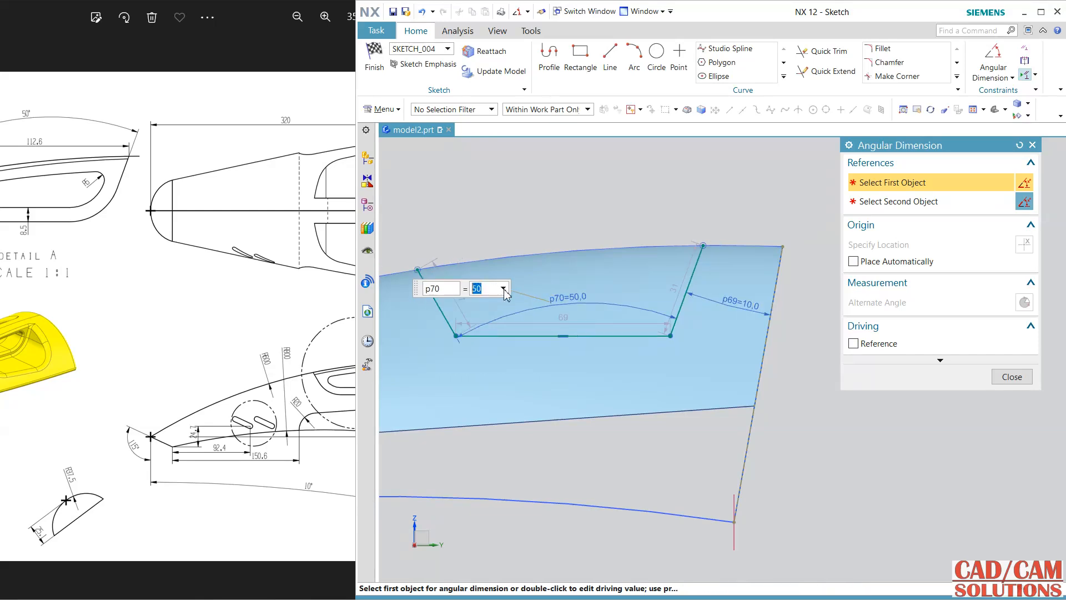
# Step: Dimension the horizontal distance between the profile's rear upper endpoint and the body's upper rear corner as 30 mm
pyautogui.moveTo(278, 323); pyautogui.dragTo(228, 323)
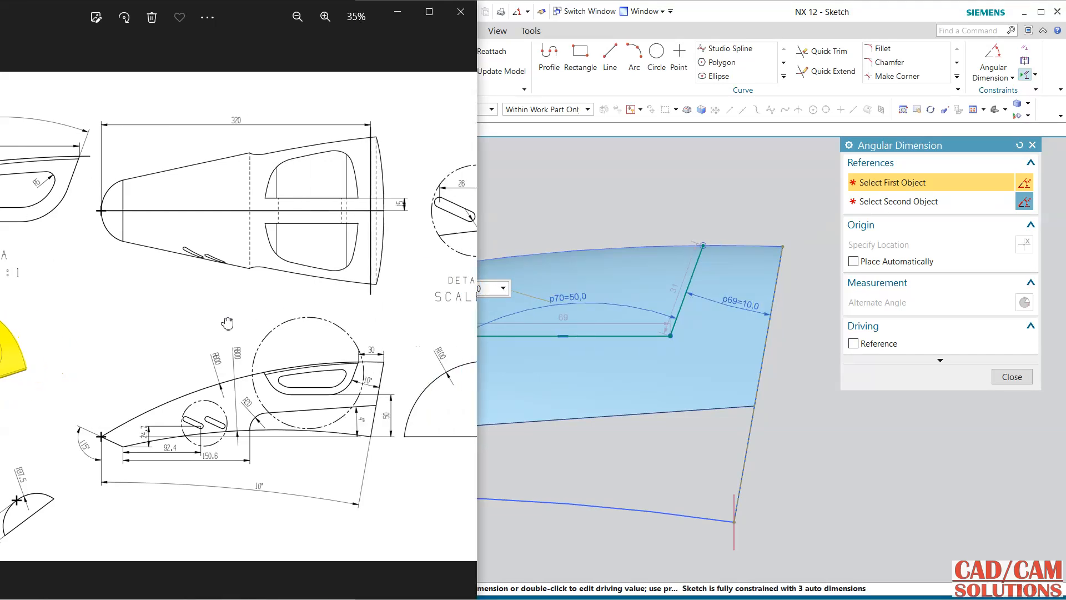
pyautogui.click(1032, 141)
pyautogui.click(1033, 143)
pyautogui.click(1013, 78)
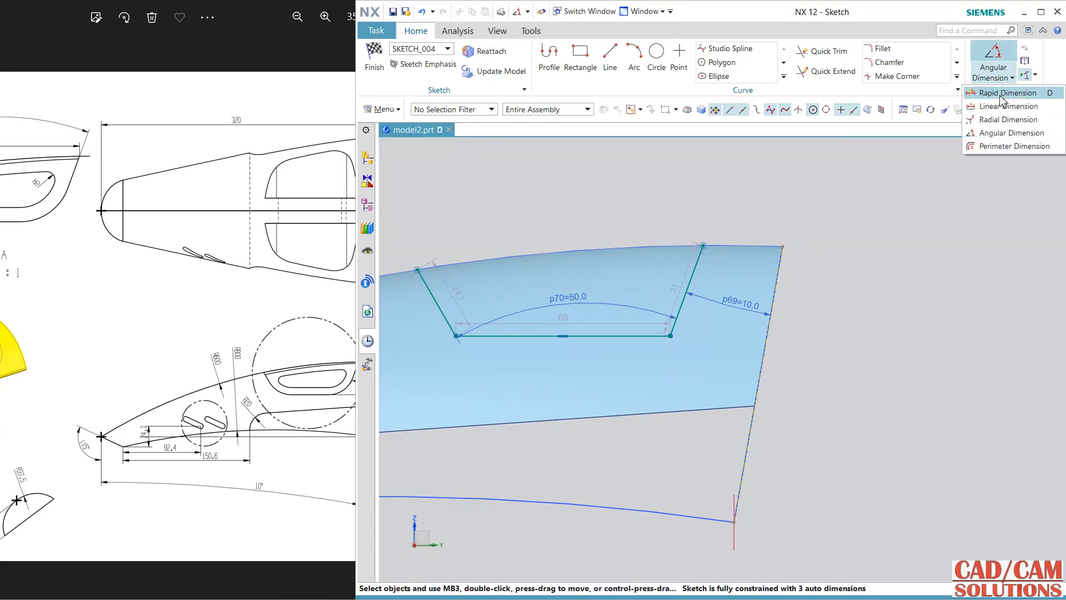
pyautogui.click(1003, 93)
pyautogui.click(311, 382)
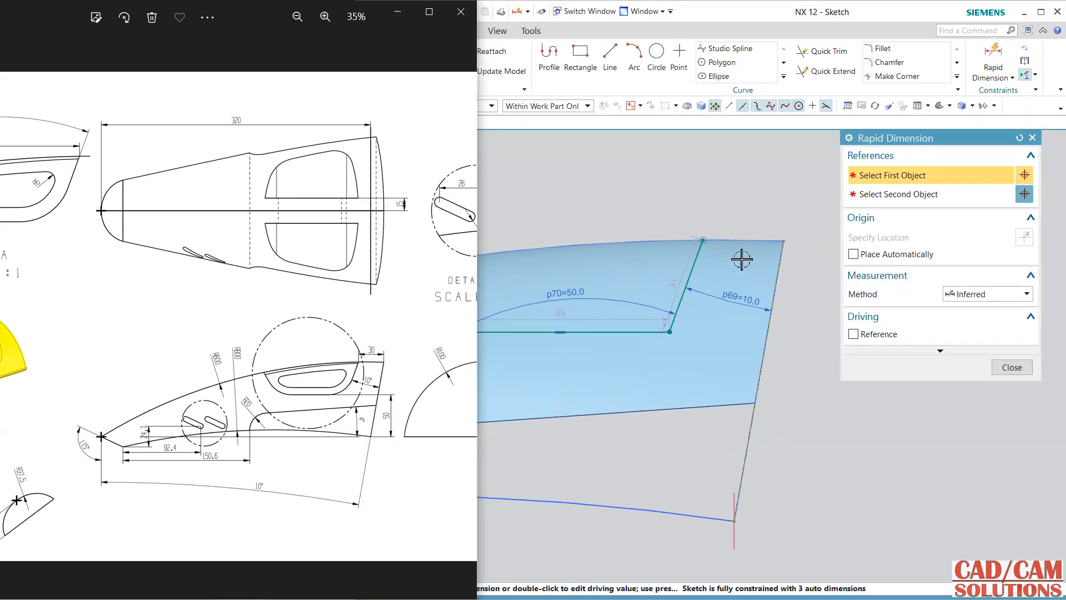
pyautogui.click(704, 241)
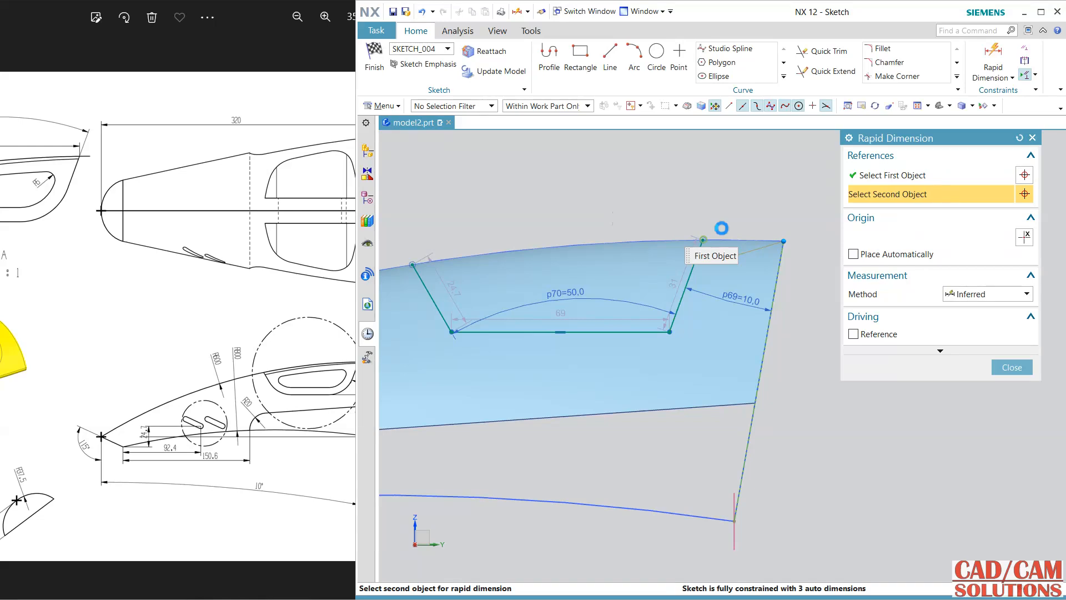
pyautogui.click(783, 241)
pyautogui.click(745, 207)
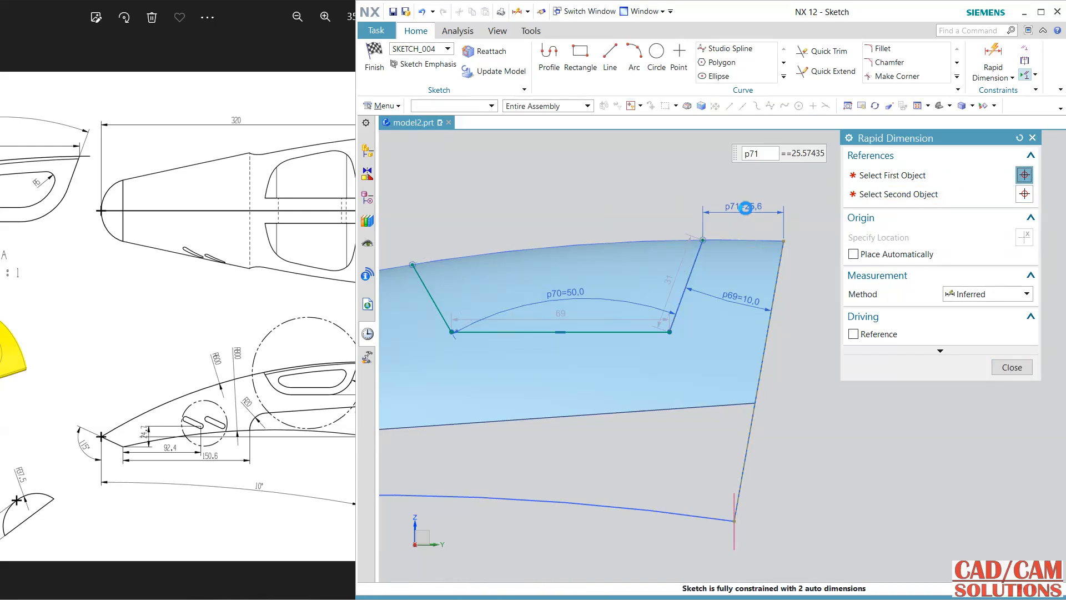
pyautogui.write('30')
pyautogui.press('Return')
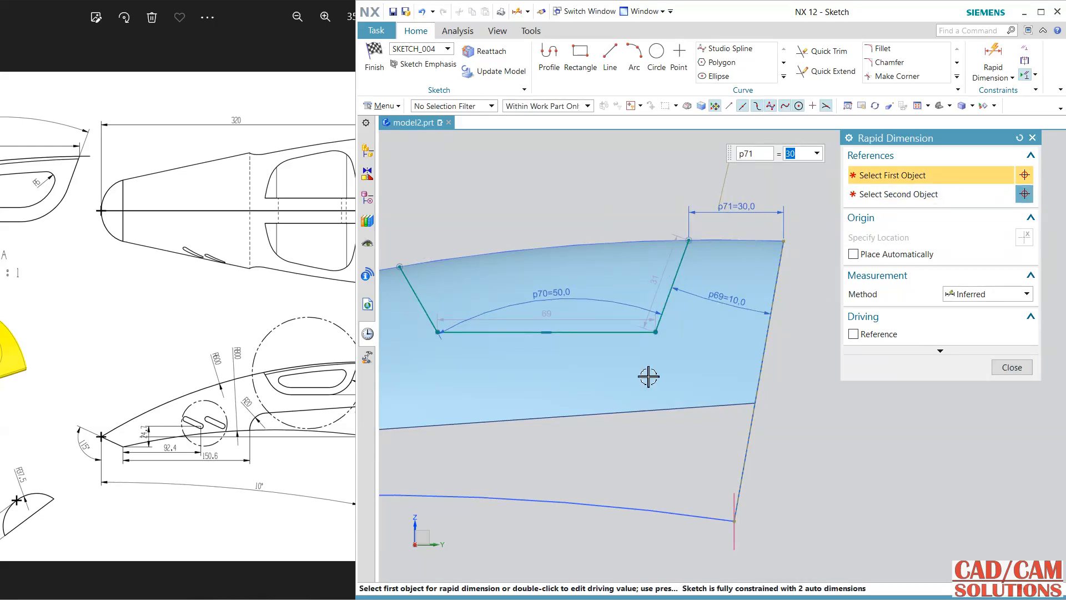
# Step: Try to dimension the vertical distance between the profile's horizontal line and the lower rear corner of the body surface
pyautogui.click(75, 324)
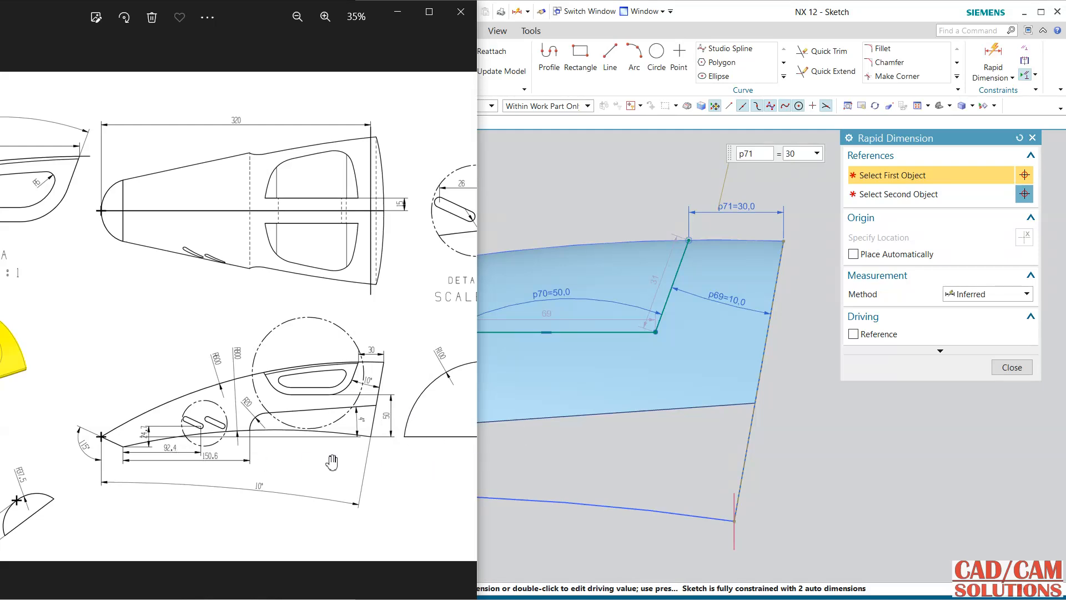
pyautogui.click(756, 403)
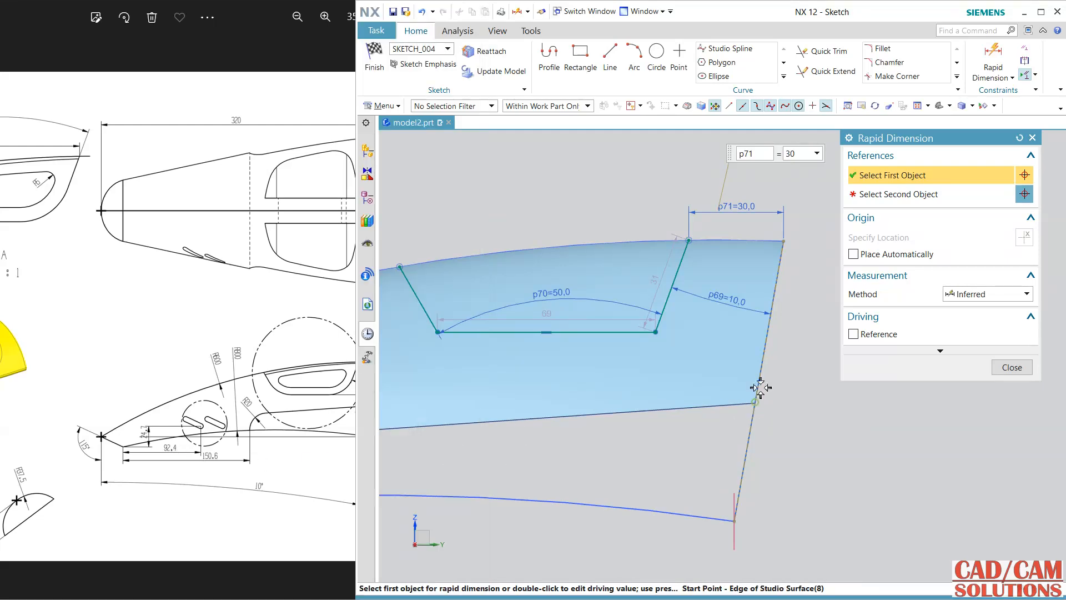
pyautogui.click(624, 338)
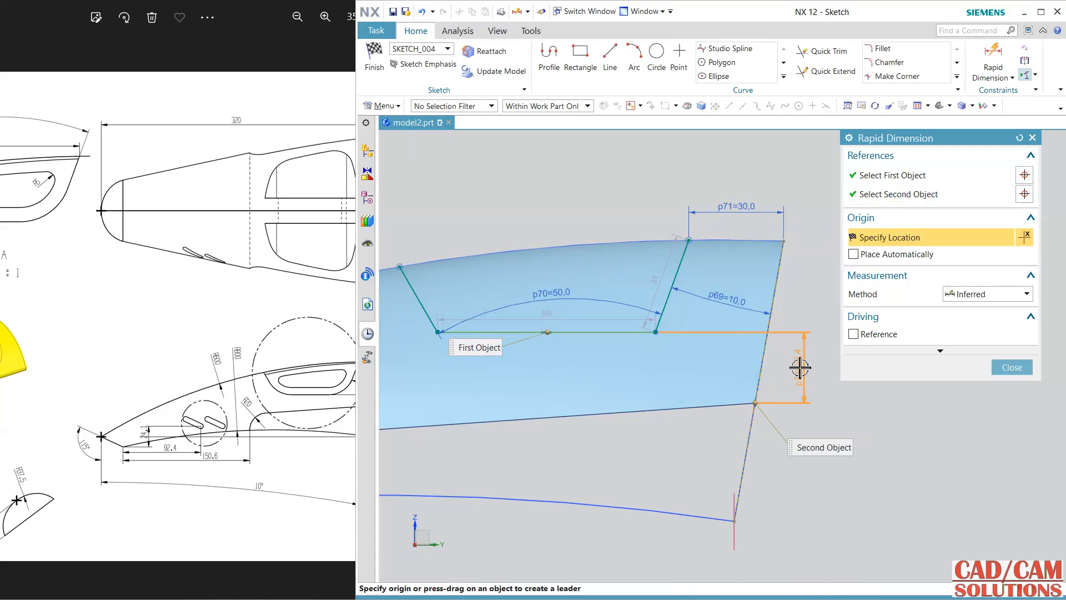
pyautogui.click(799, 366)
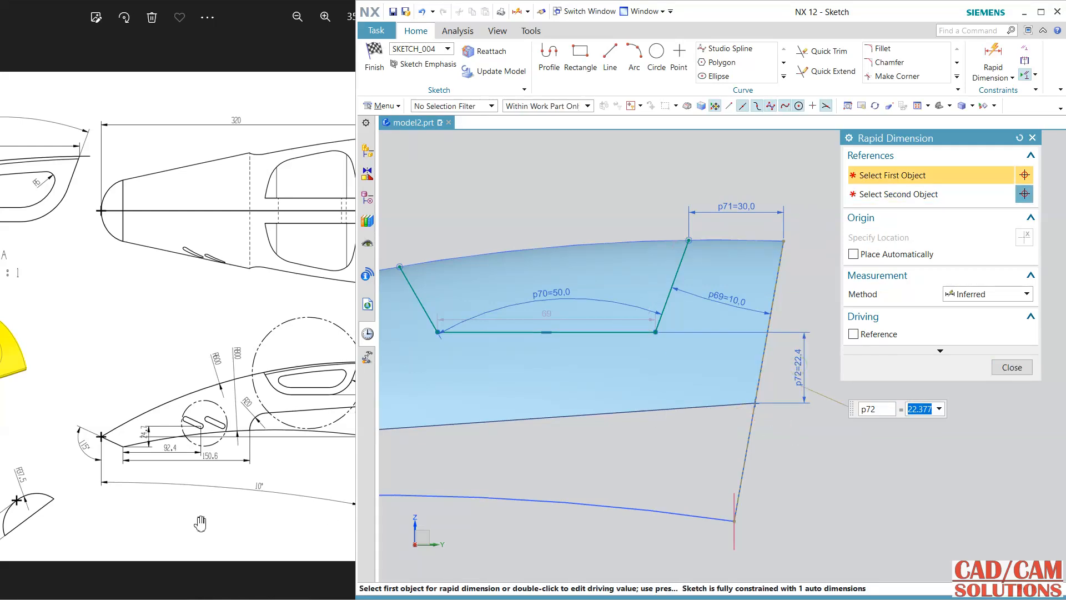
pyautogui.click(278, 476)
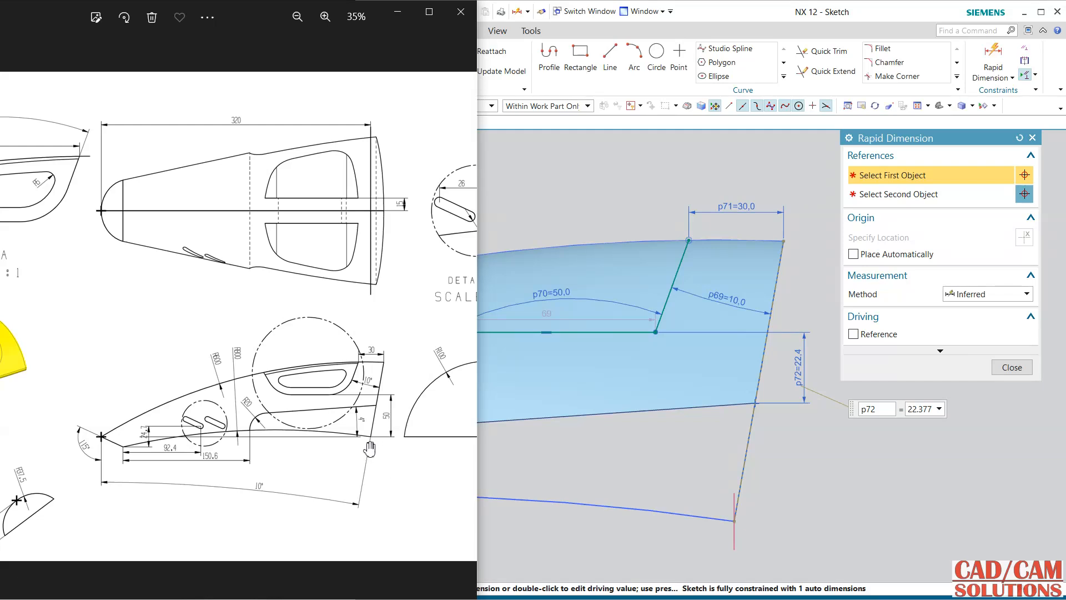
pyautogui.click(1008, 370)
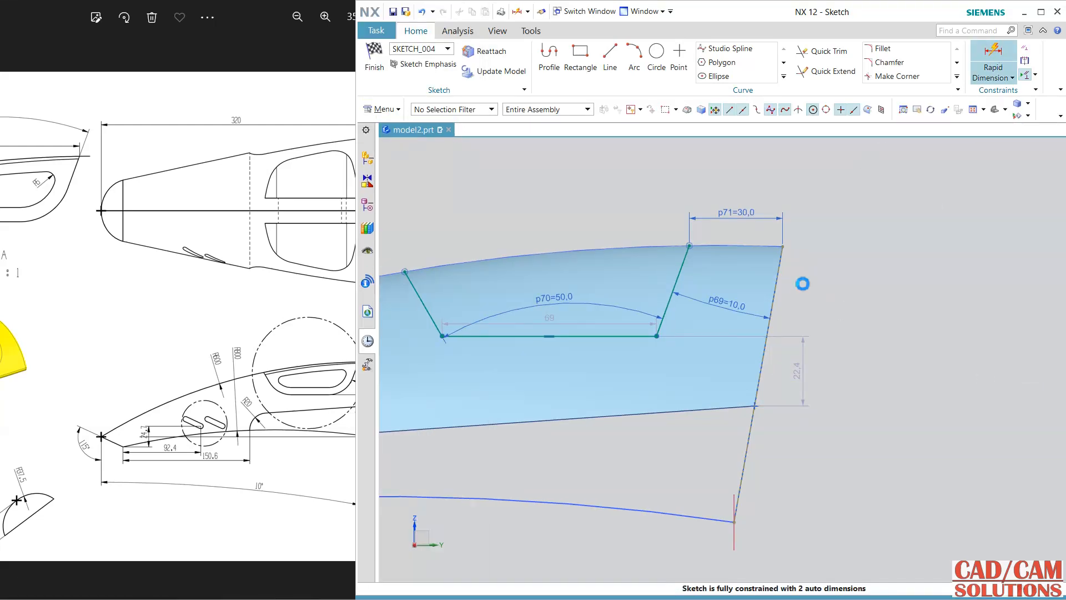
# Step: Dimension the height of the profile's horizontal line above the sketch's X axis as 50 mm
pyautogui.click(632, 333)
pyautogui.scroll(-5, 774, 445)
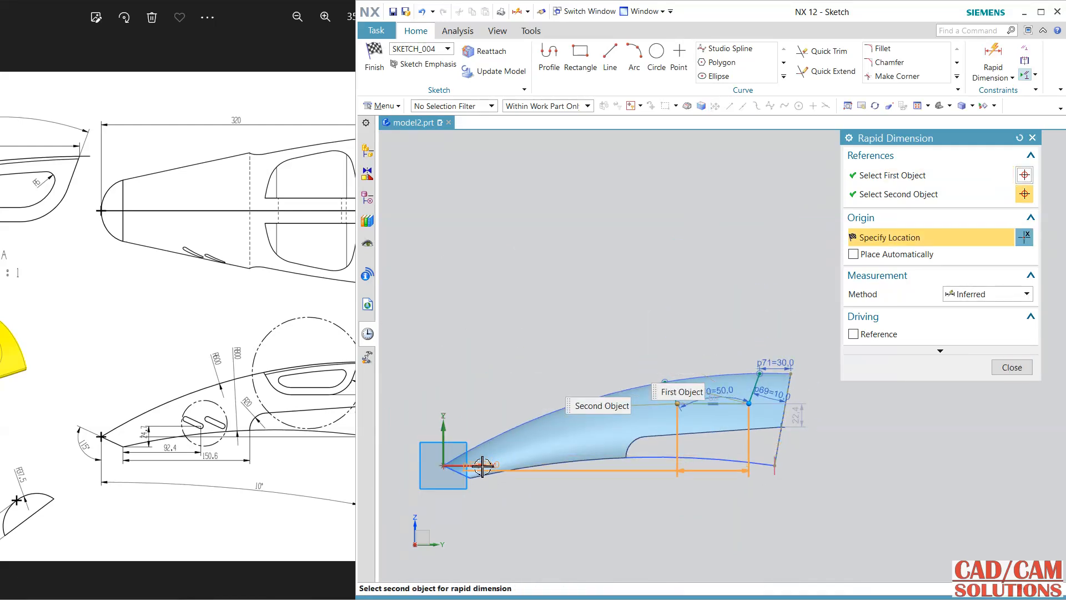
pyautogui.click(483, 466)
pyautogui.click(822, 427)
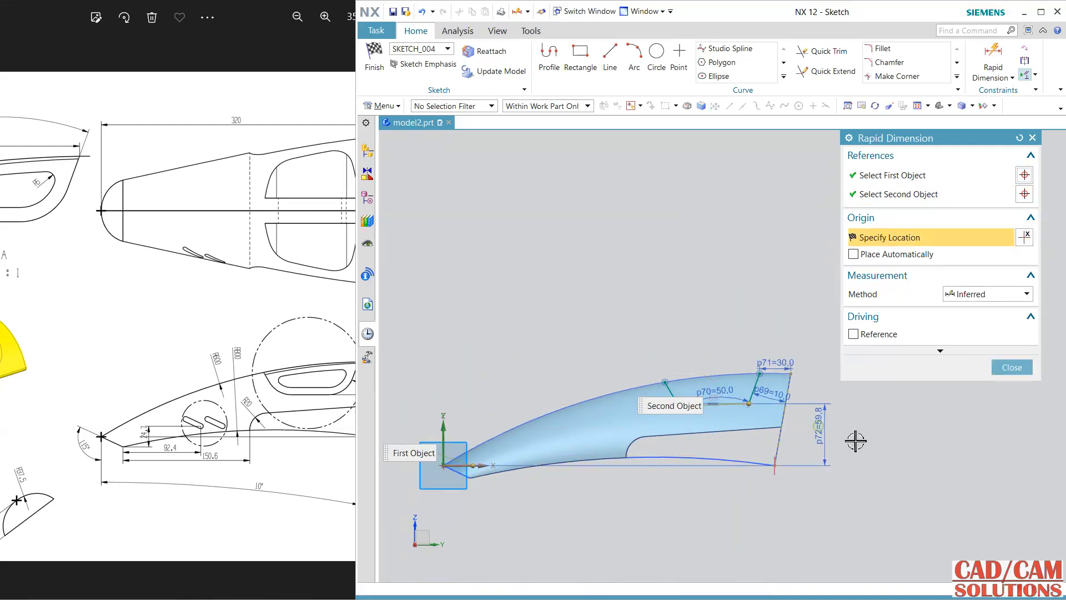
pyautogui.write('50')
pyautogui.press('Return')
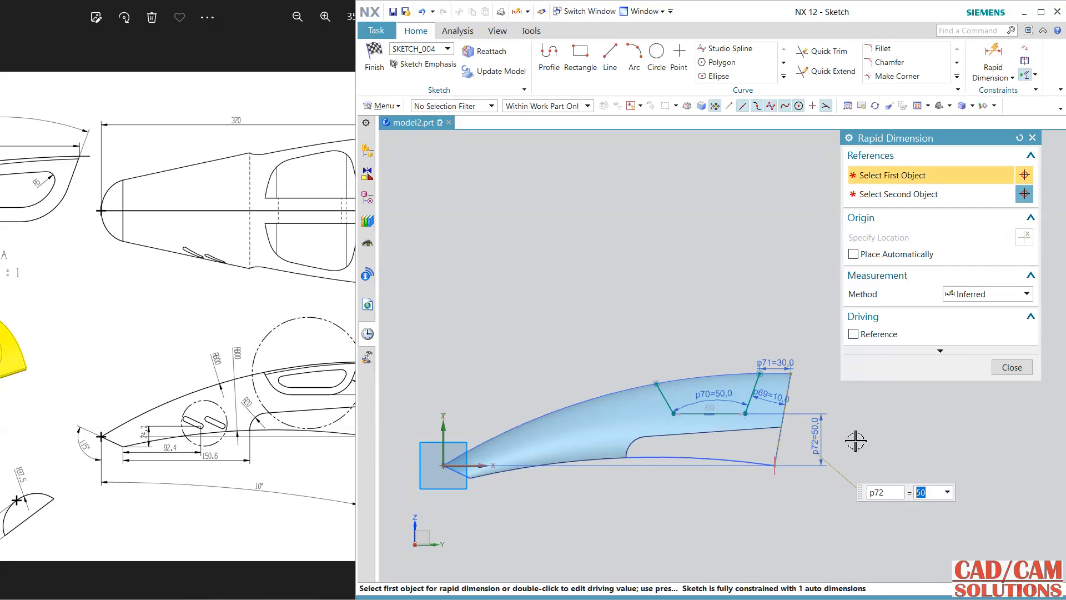
pyautogui.click(1012, 367)
# Step: Dimension the horizontal distance between the profile's two upper endpoints as 112.6 mm, following Detail A of the reference drawing
pyautogui.moveTo(158, 303); pyautogui.dragTo(206, 303)
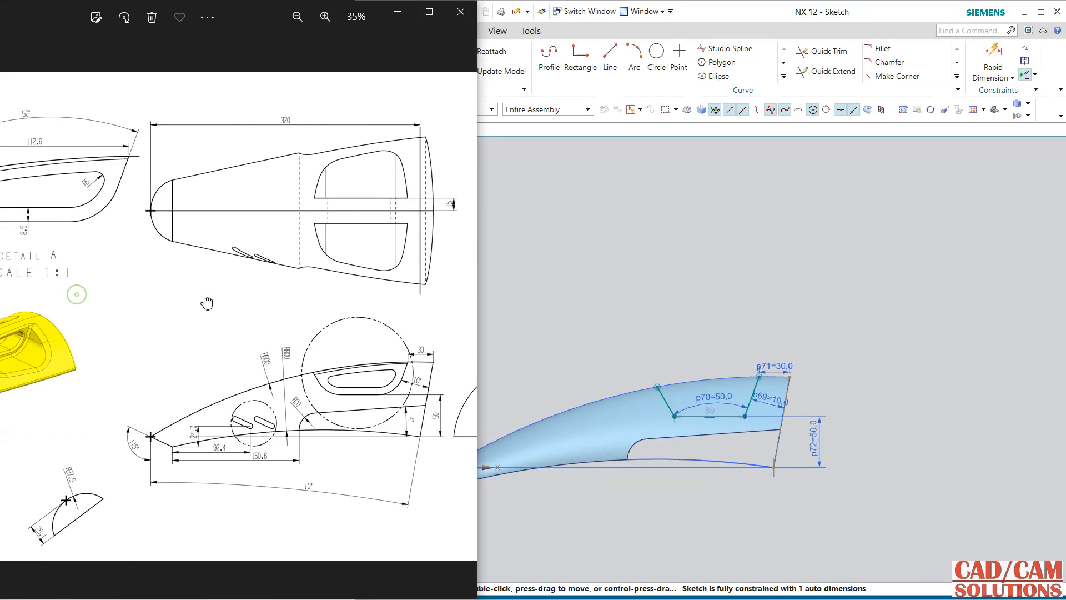
pyautogui.moveTo(228, 21); pyautogui.dragTo(313, 18)
pyautogui.click(614, 183)
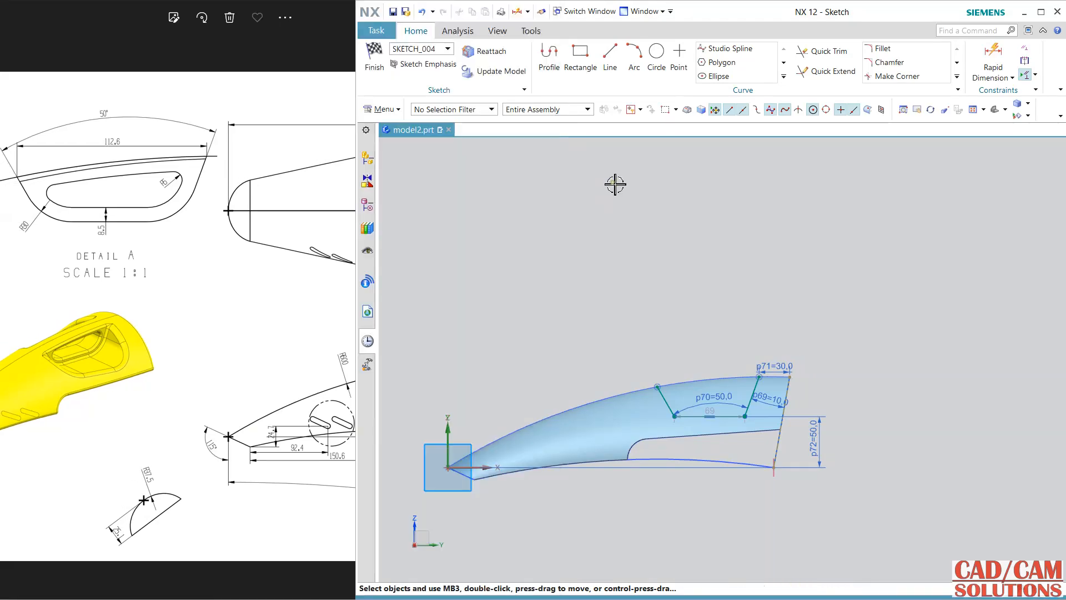
pyautogui.scroll(2, 698, 442)
pyautogui.scroll(1, 699, 442)
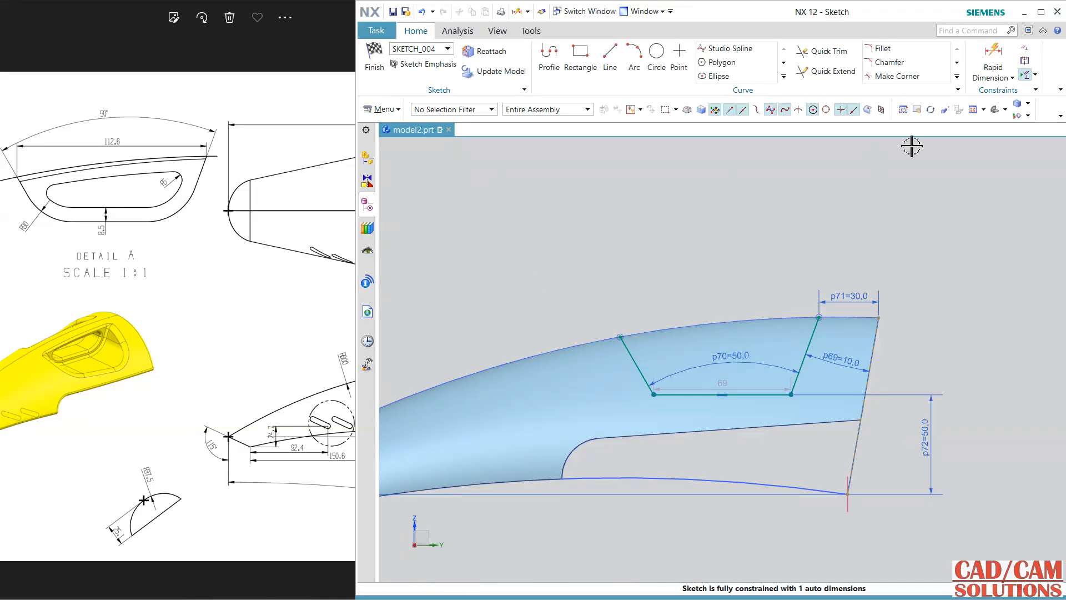
pyautogui.click(993, 58)
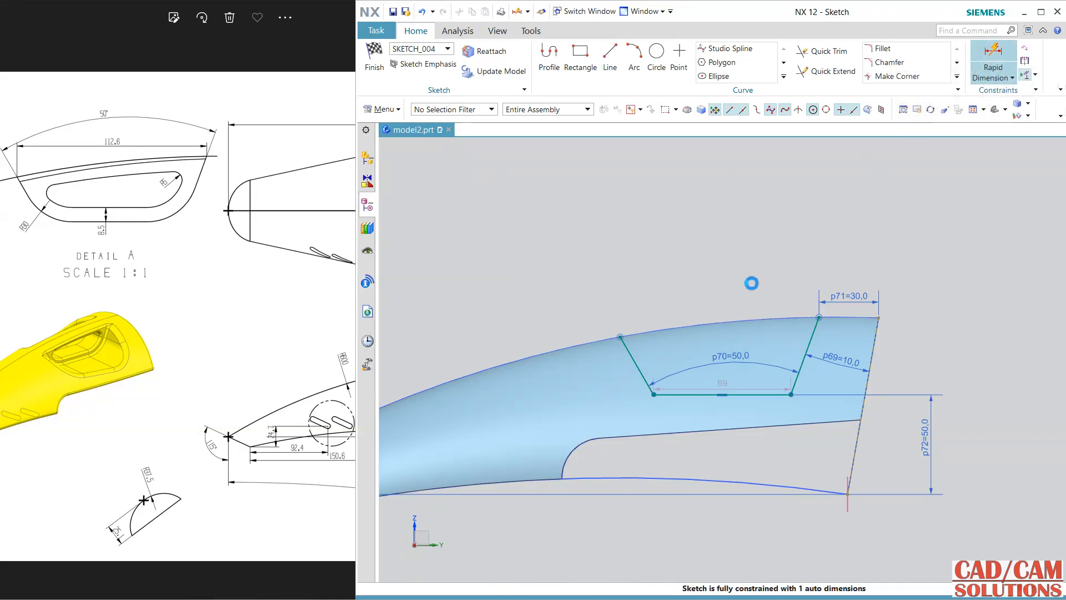
pyautogui.click(620, 333)
pyautogui.click(821, 313)
pyautogui.click(744, 282)
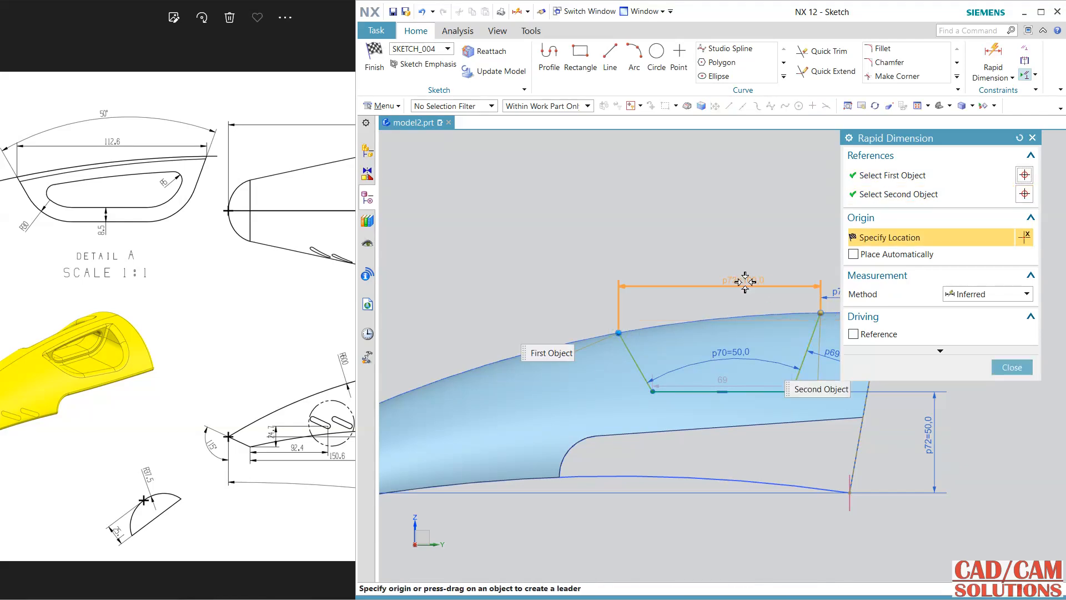
pyautogui.write('112')
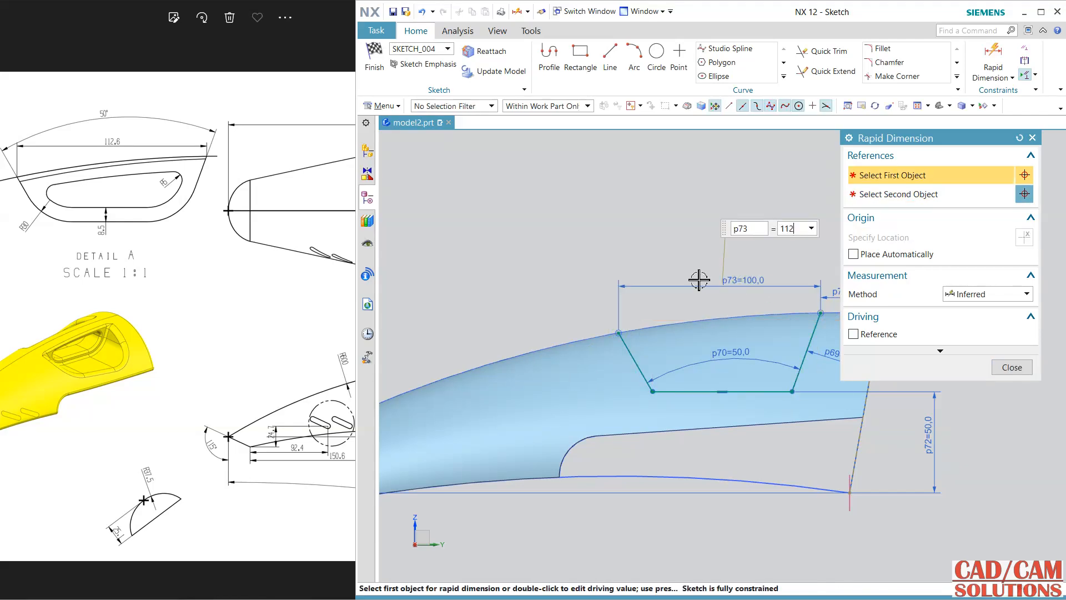
pyautogui.write('.6')
pyautogui.press('Return')
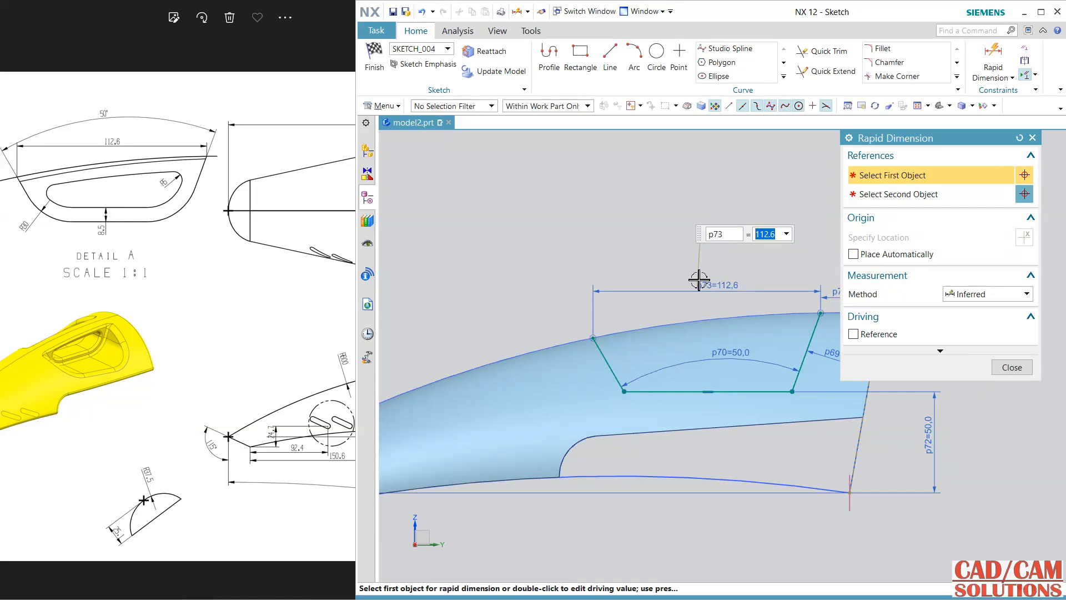
pyautogui.click(1011, 366)
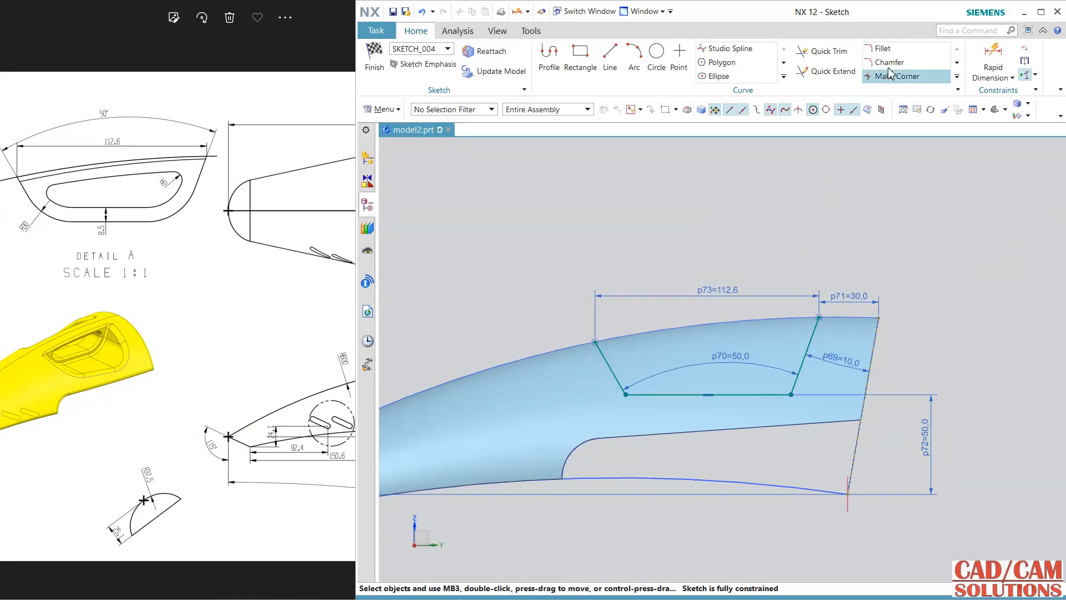
# Step: Fillet both lower corners of the pocket profile with a 30 mm radius
pyautogui.click(883, 49)
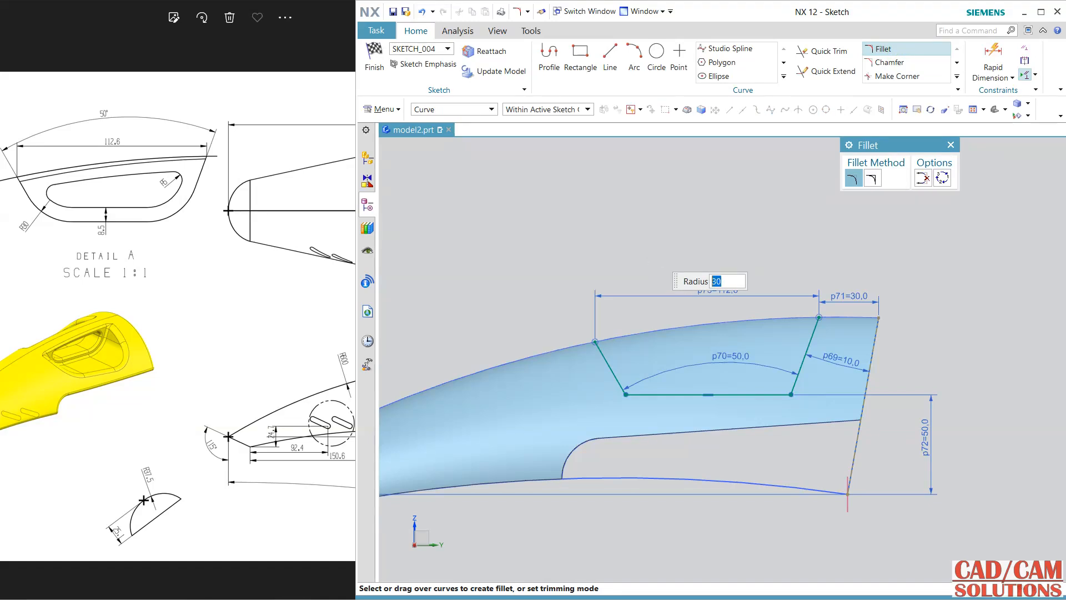
pyautogui.click(623, 391)
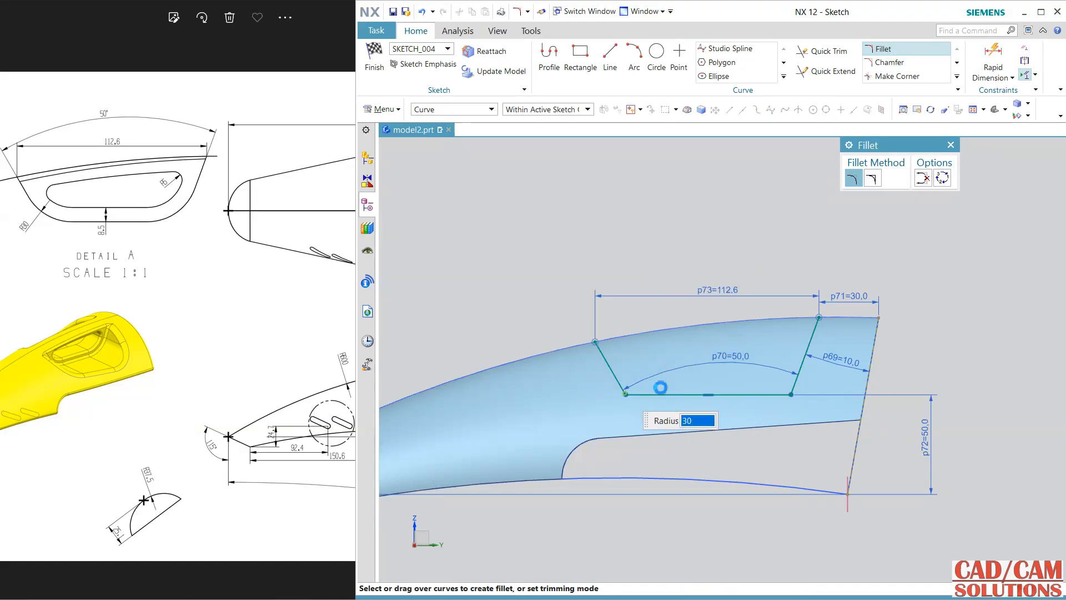
pyautogui.click(793, 400)
pyautogui.middleClick(951, 319)
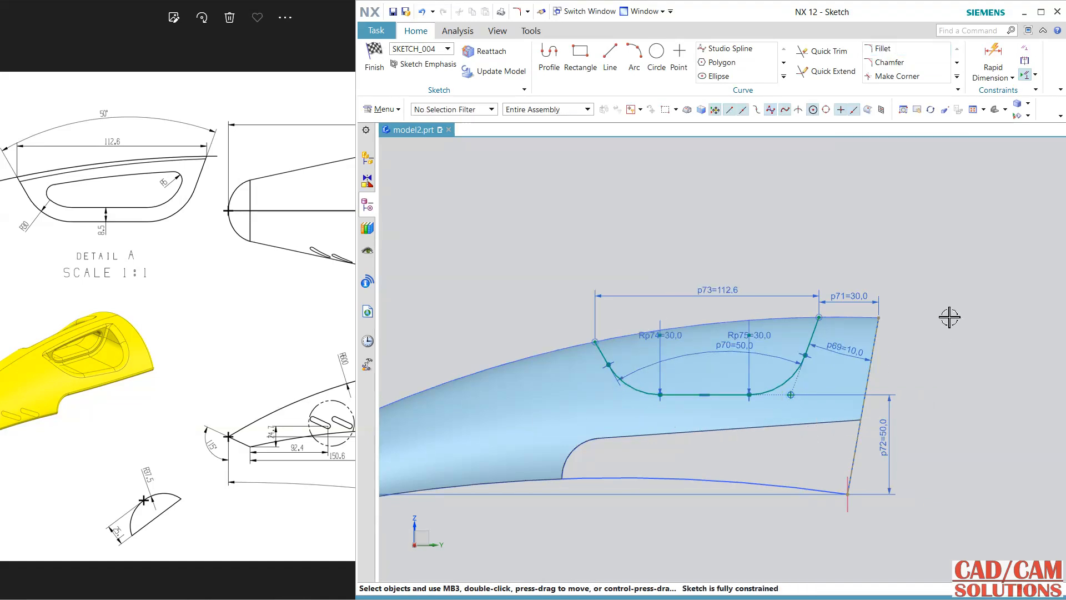
# Step: Project only the body's upper curve into the sketch, using the Single Curve selection rule
pyautogui.click(784, 76)
pyautogui.click(806, 105)
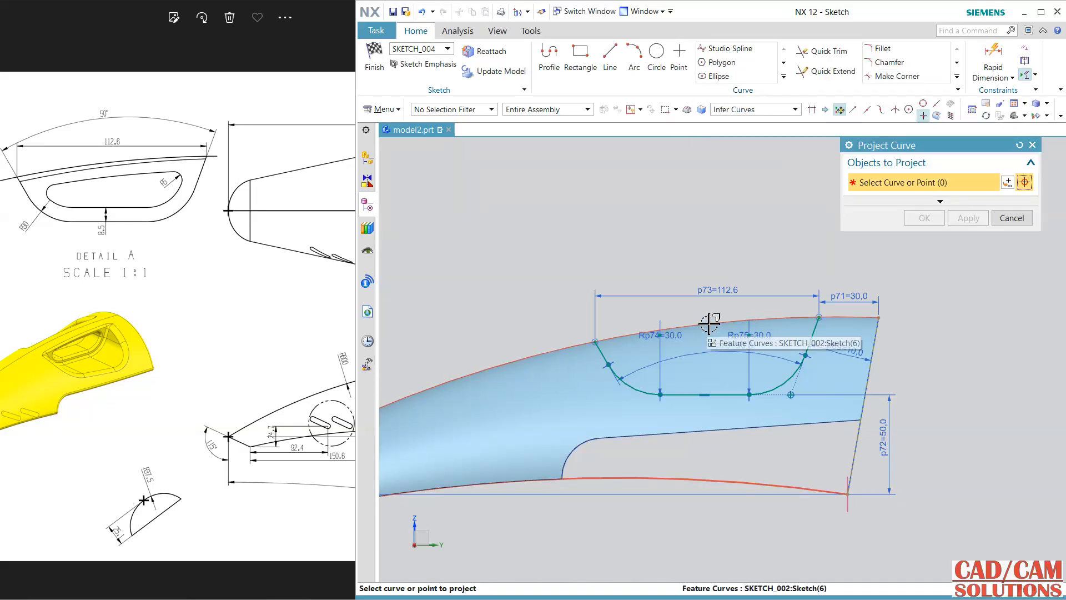
pyautogui.click(739, 109)
pyautogui.click(733, 117)
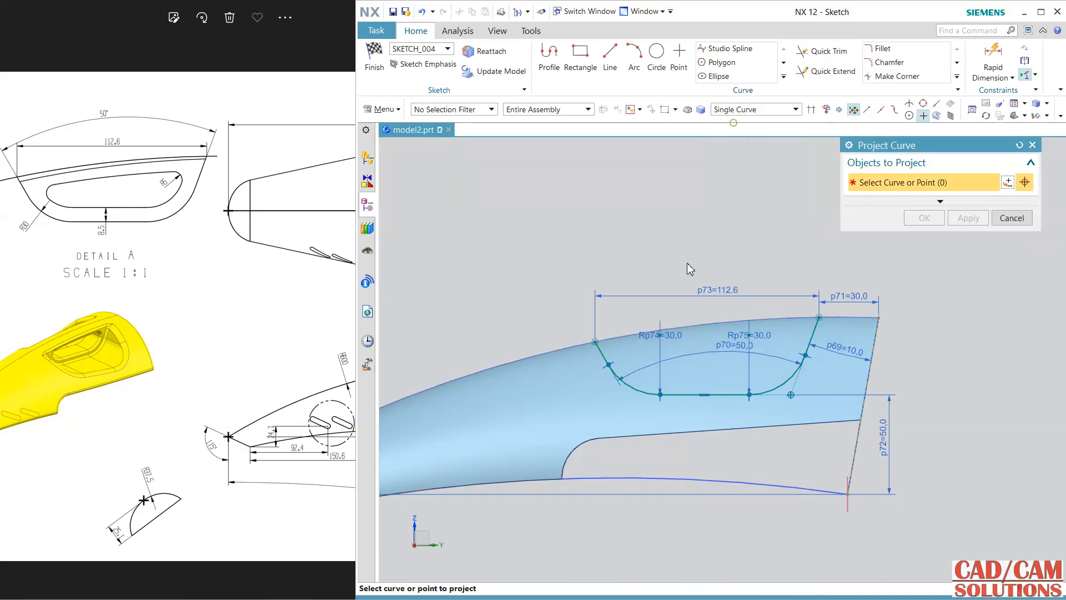
pyautogui.click(668, 332)
pyautogui.click(924, 219)
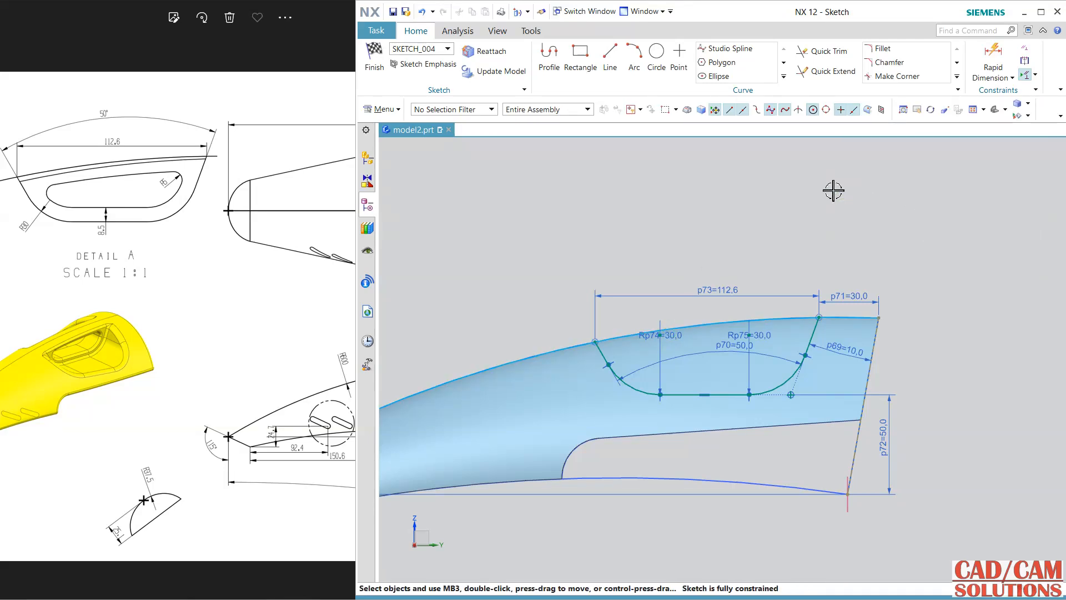
# Step: Trim the projected upper curve on both sides of the pocket profile so only the part closing the profile remains
pyautogui.click(845, 55)
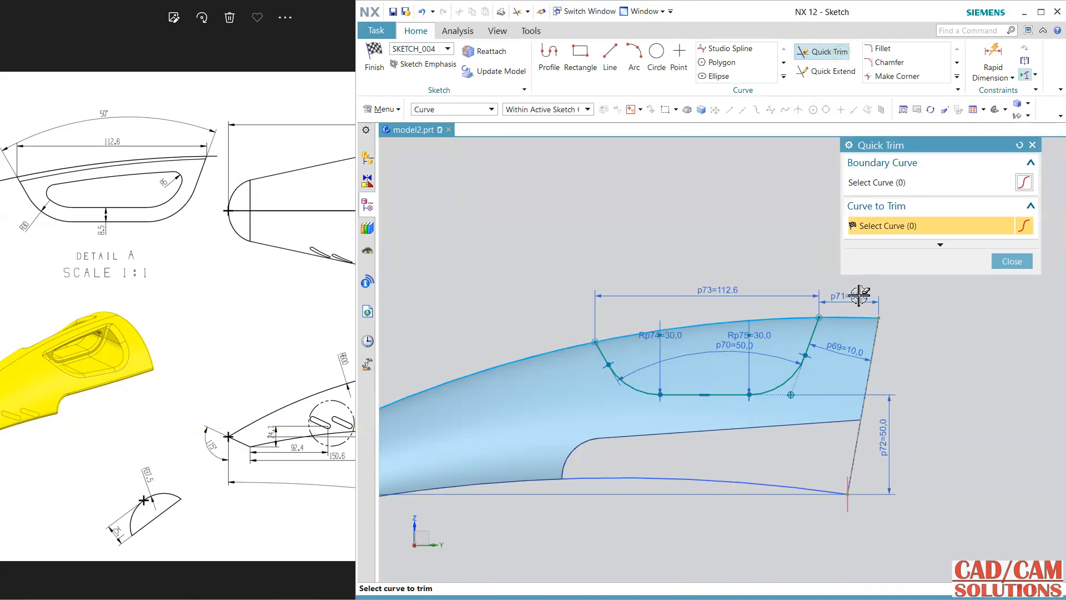
pyautogui.click(855, 322)
pyautogui.click(536, 354)
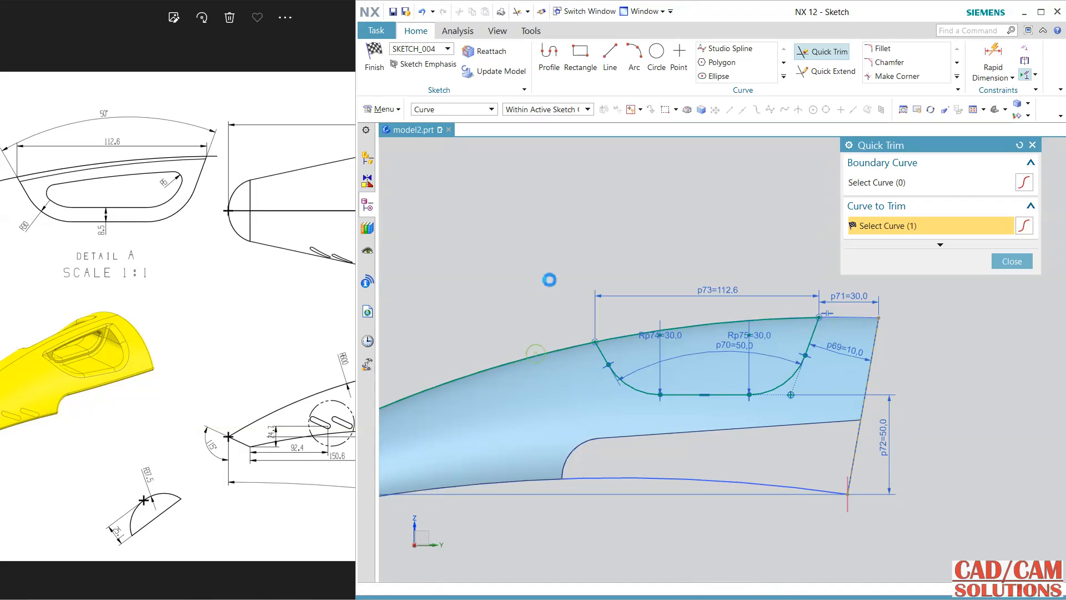
pyautogui.click(1012, 261)
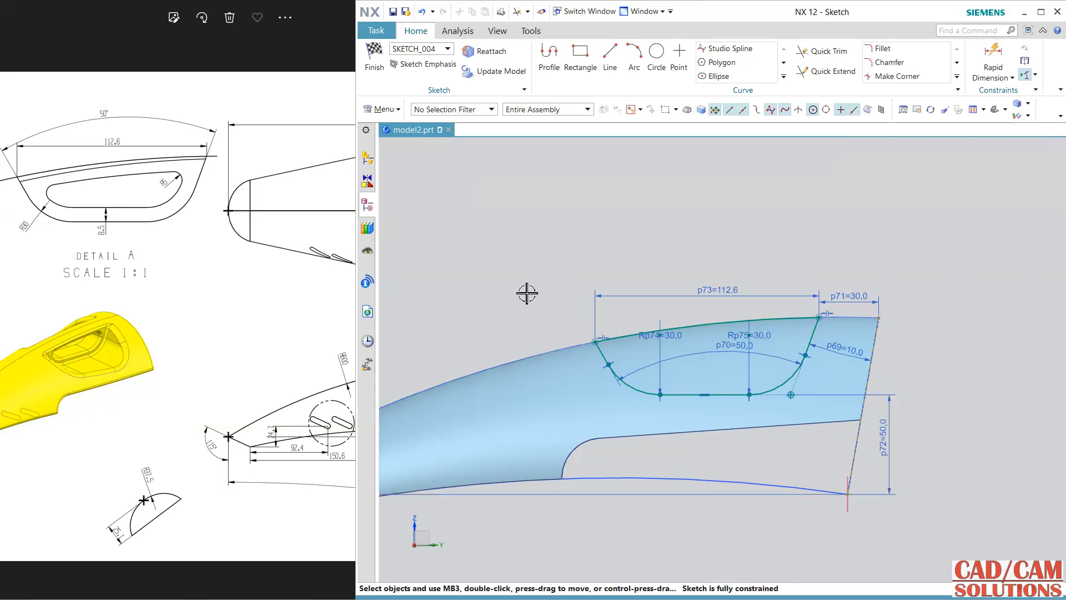
# Step: Sketch a slanted three-point rectangle about 12 by 7.7 mm on the side of the body near the front
pyautogui.moveTo(494, 339)
pyautogui.keyDown('shift'); pyautogui.mouseDown(button='middle')
pyautogui.moveTo(714, 254)
pyautogui.moveTo(752, 219)
pyautogui.mouseUp(button='middle'); pyautogui.keyUp('shift')
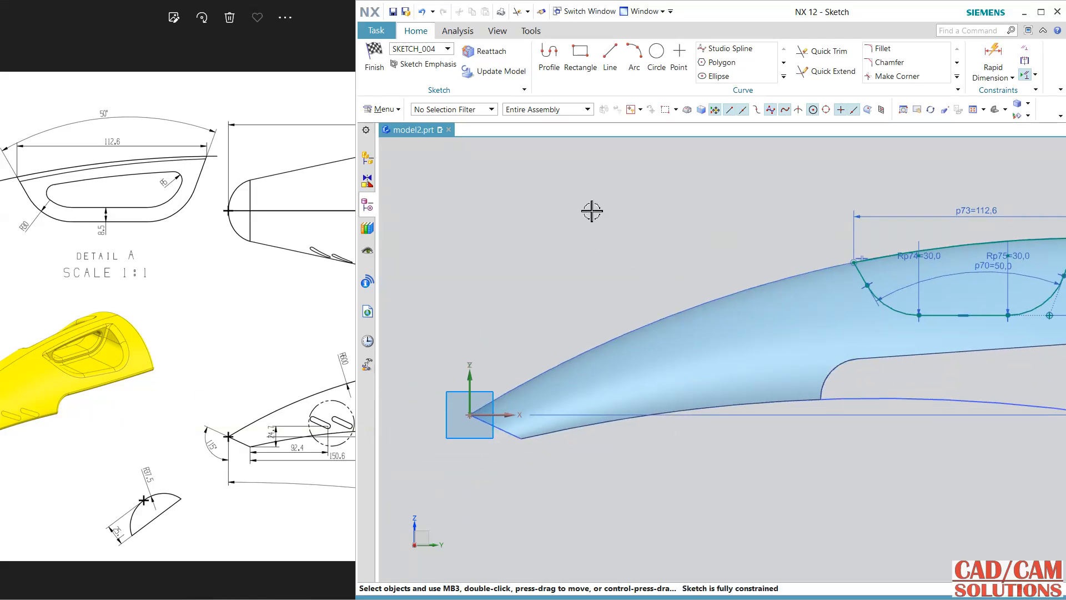
pyautogui.click(580, 53)
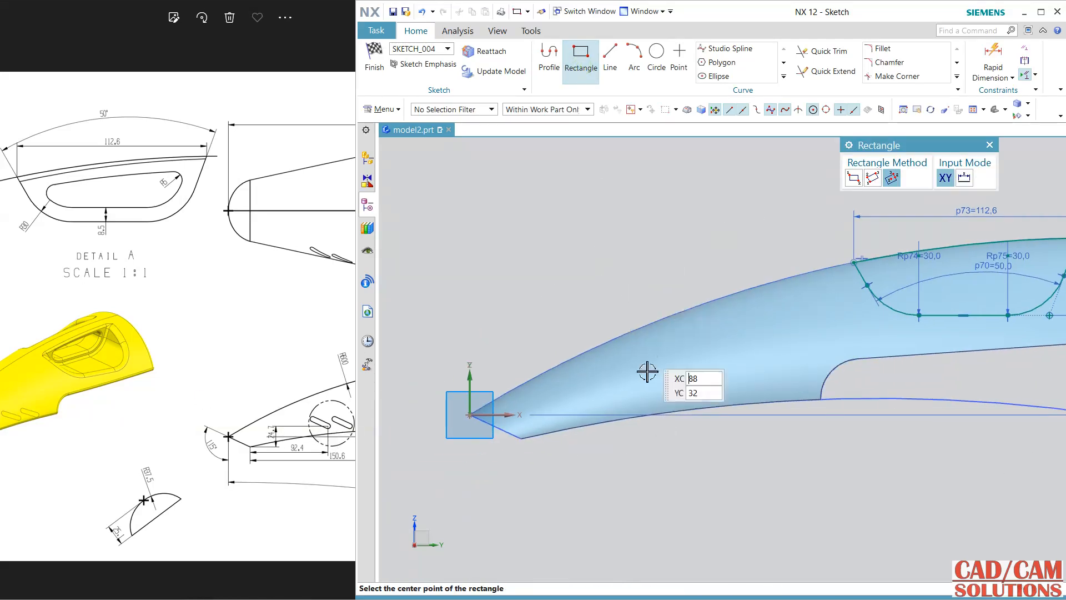
pyautogui.click(872, 178)
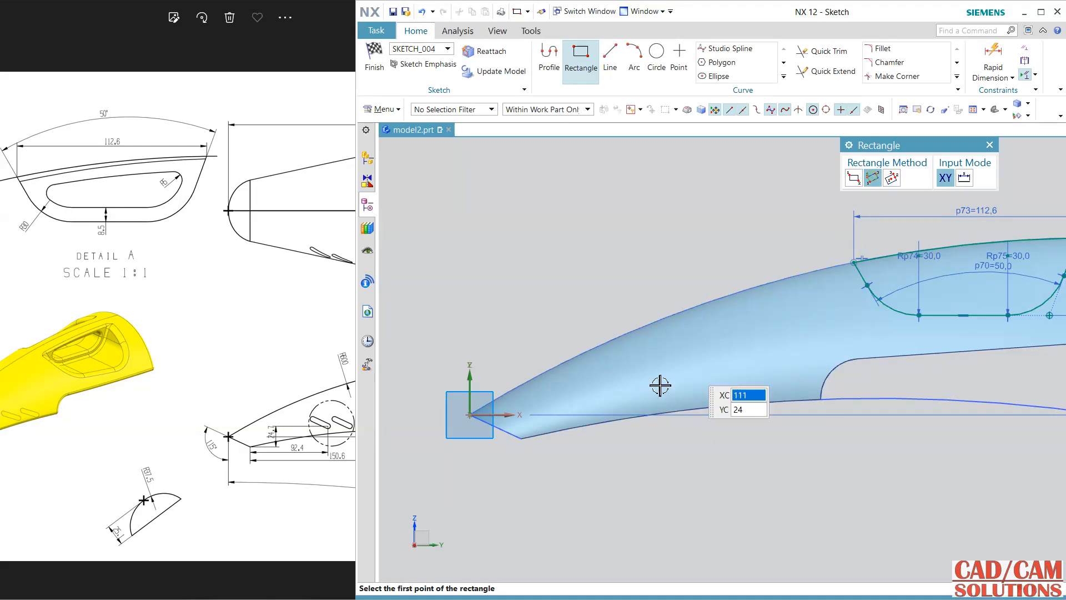
pyautogui.scroll(3, 614, 395)
pyautogui.click(695, 366)
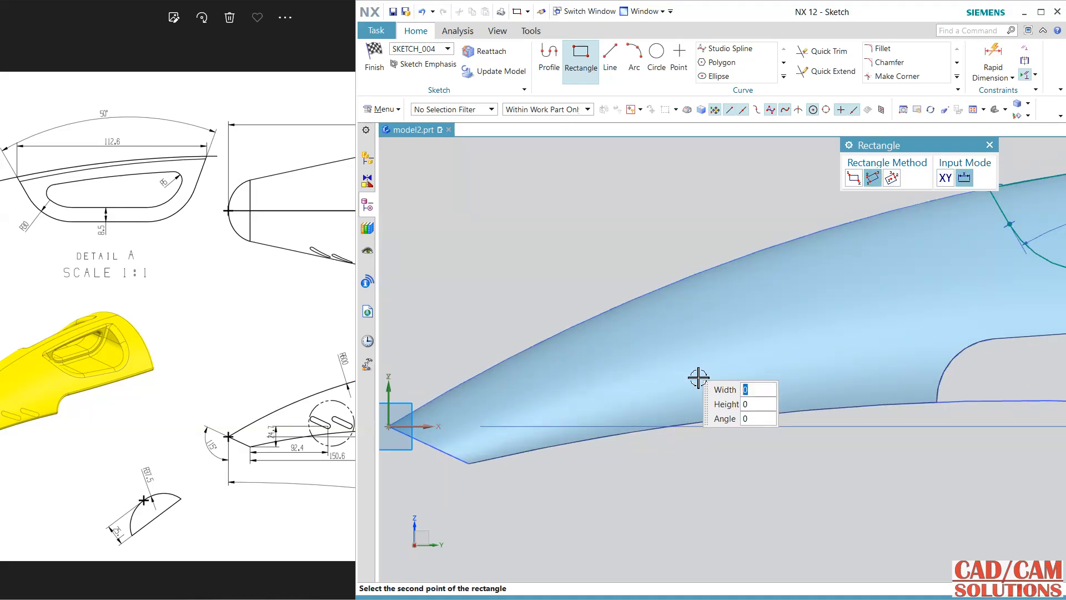
pyautogui.click(711, 384)
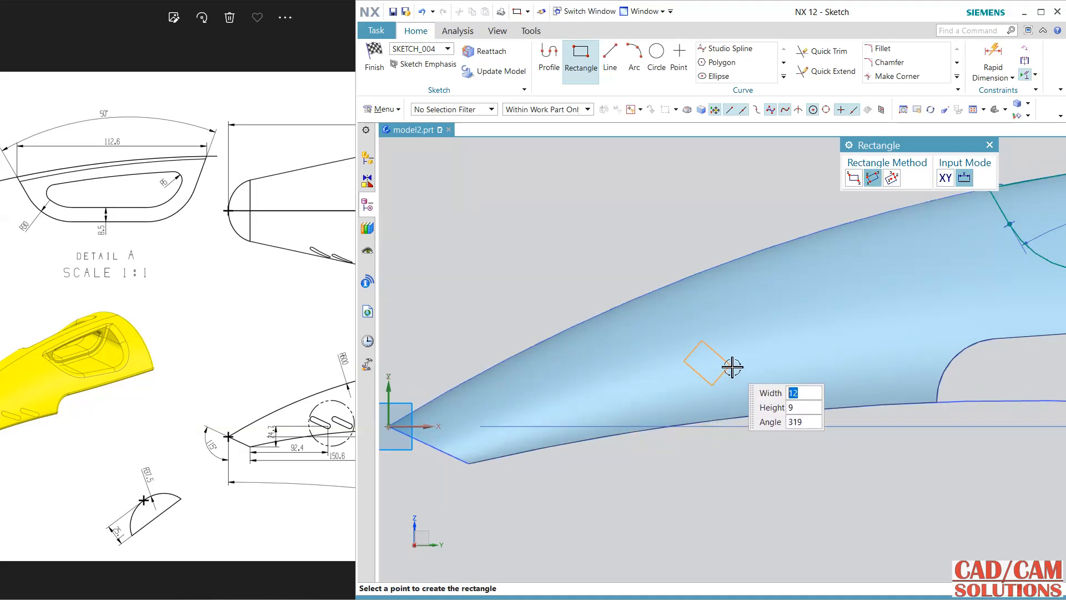
pyautogui.click(728, 368)
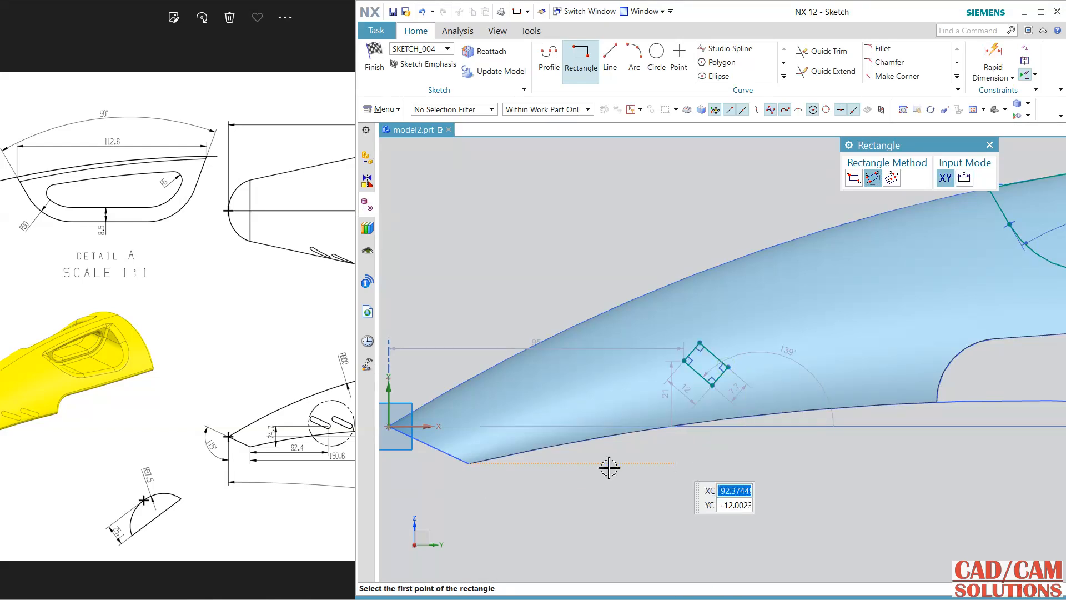
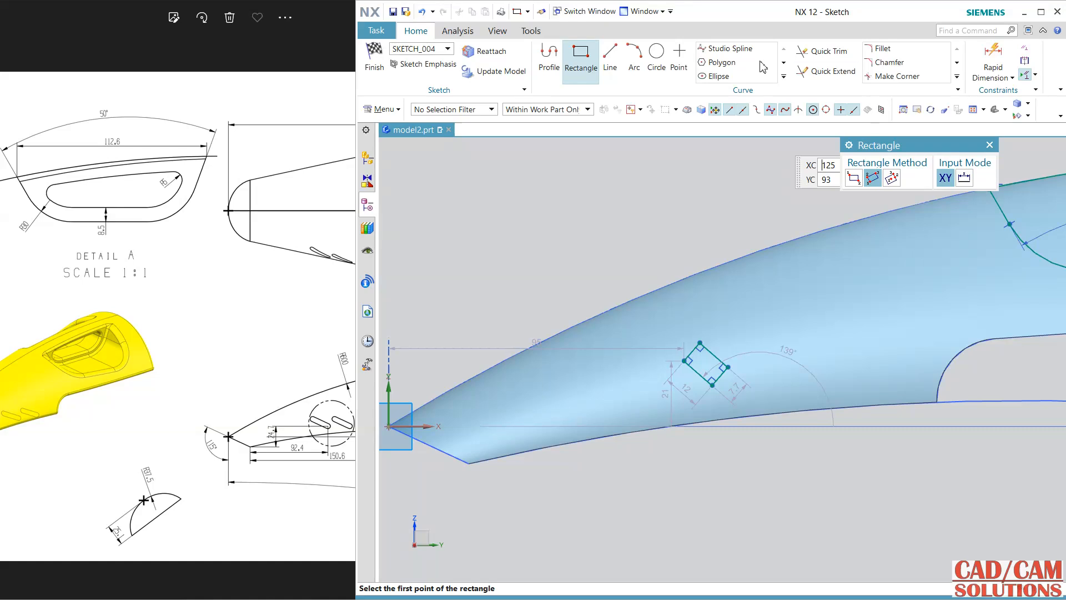
# Step: Draw a circle centred on each short side of the slanted rectangle, with its diameter matching the side's length
pyautogui.click(656, 55)
pyautogui.scroll(2, 688, 358)
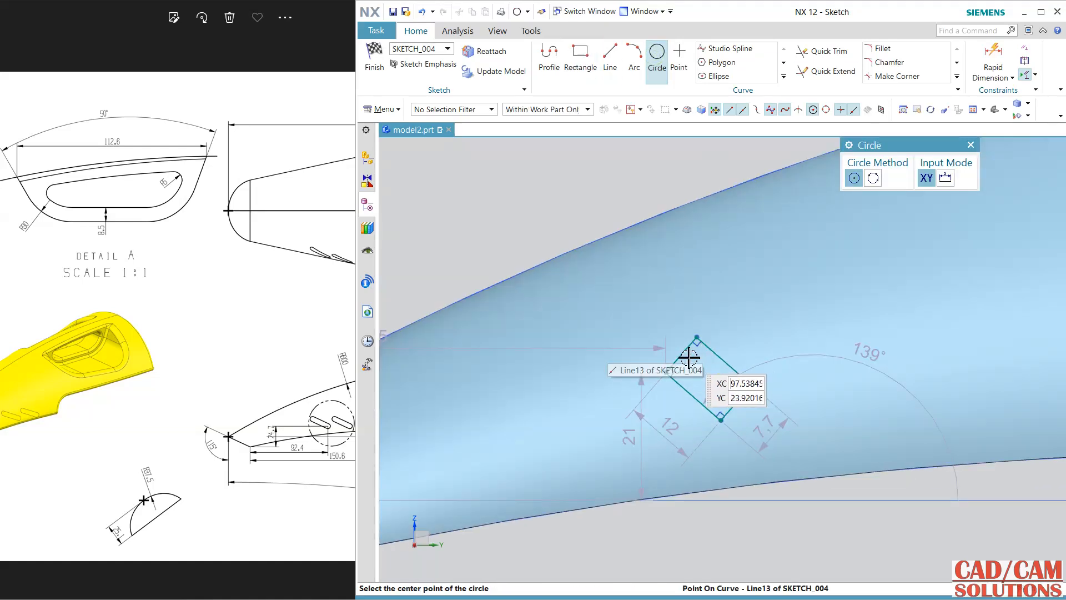
pyautogui.click(682, 356)
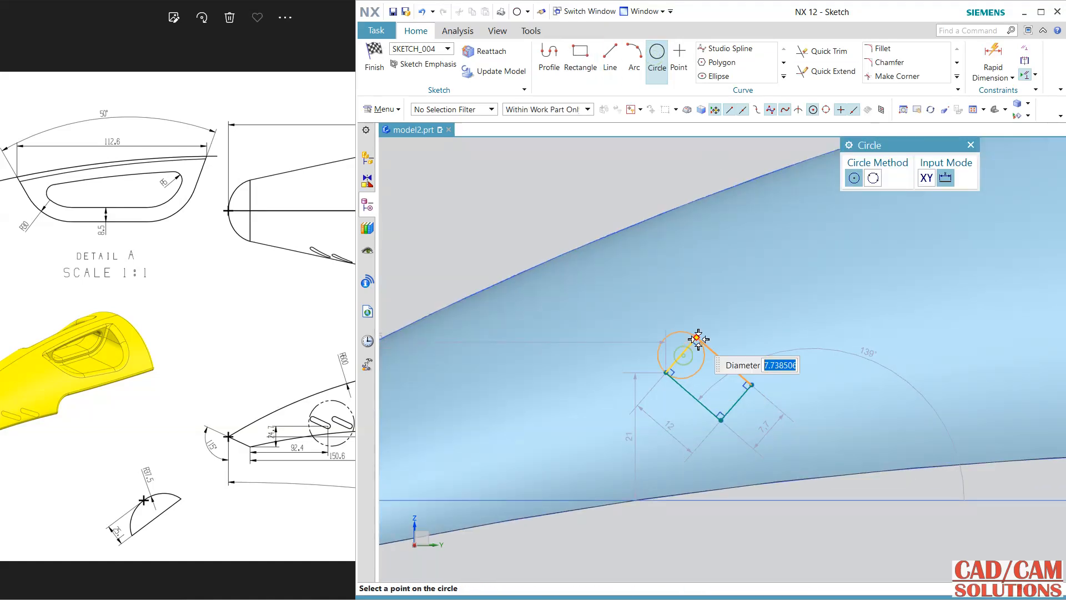
pyautogui.click(734, 403)
pyautogui.click(752, 384)
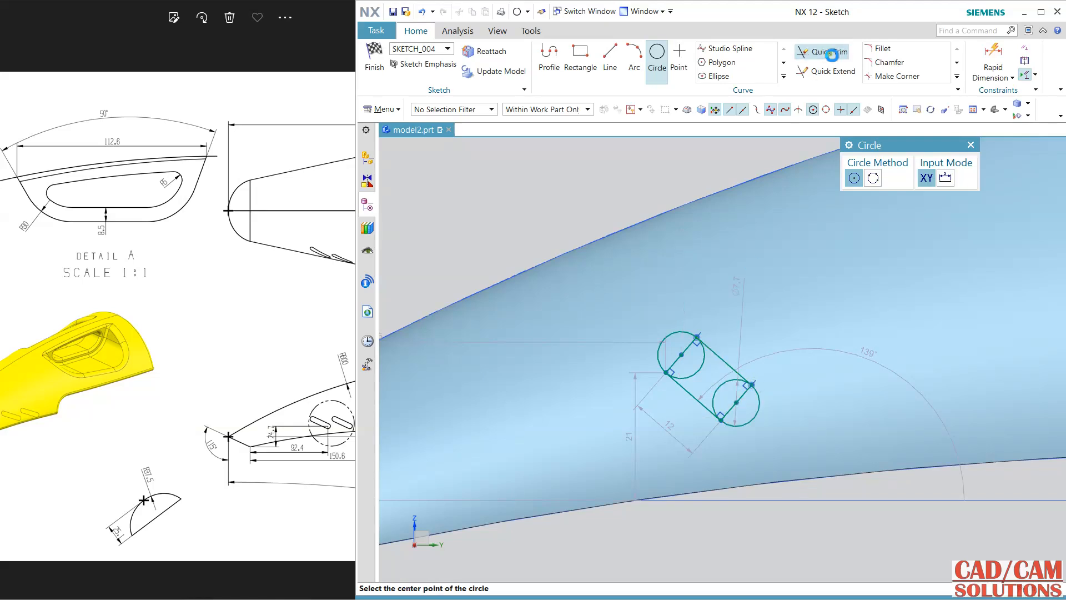
# Step: Trim away the circle halves inside the rectangle, leaving rounded ends for the slot
pyautogui.click(826, 51)
pyautogui.click(719, 398)
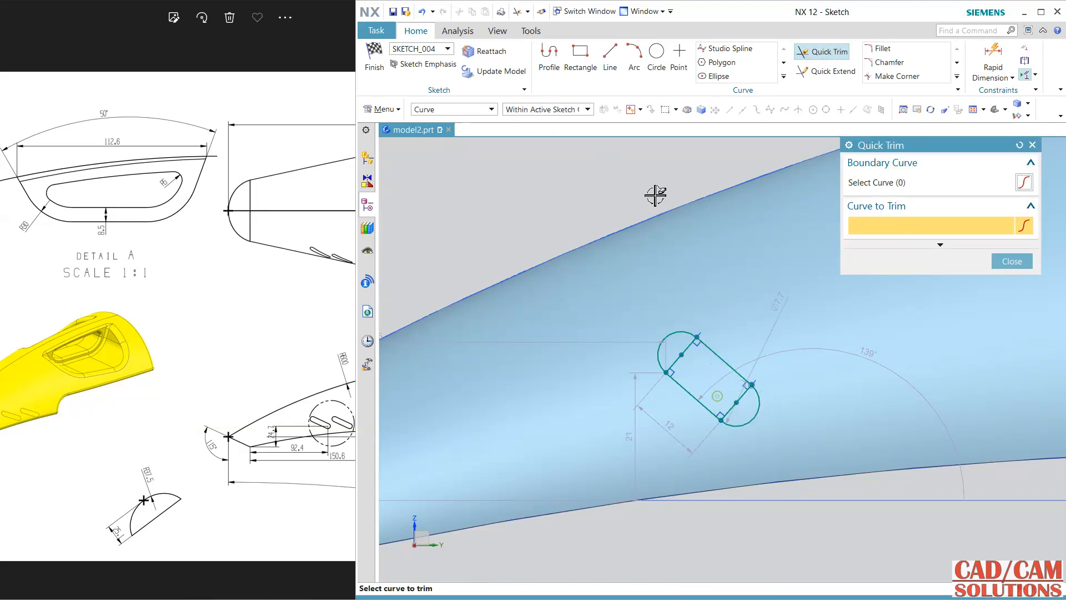
pyautogui.press('Escape')
# Step: Convert the rectangle's two short sides to reference lines
pyautogui.click(689, 347)
pyautogui.click(715, 362)
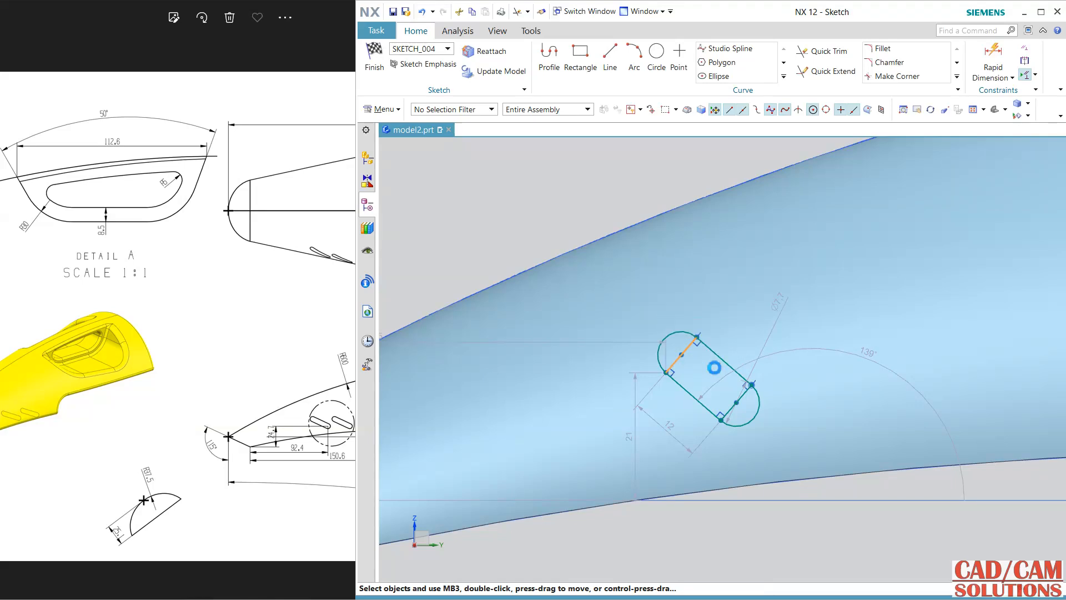
pyautogui.click(750, 398)
pyautogui.click(769, 412)
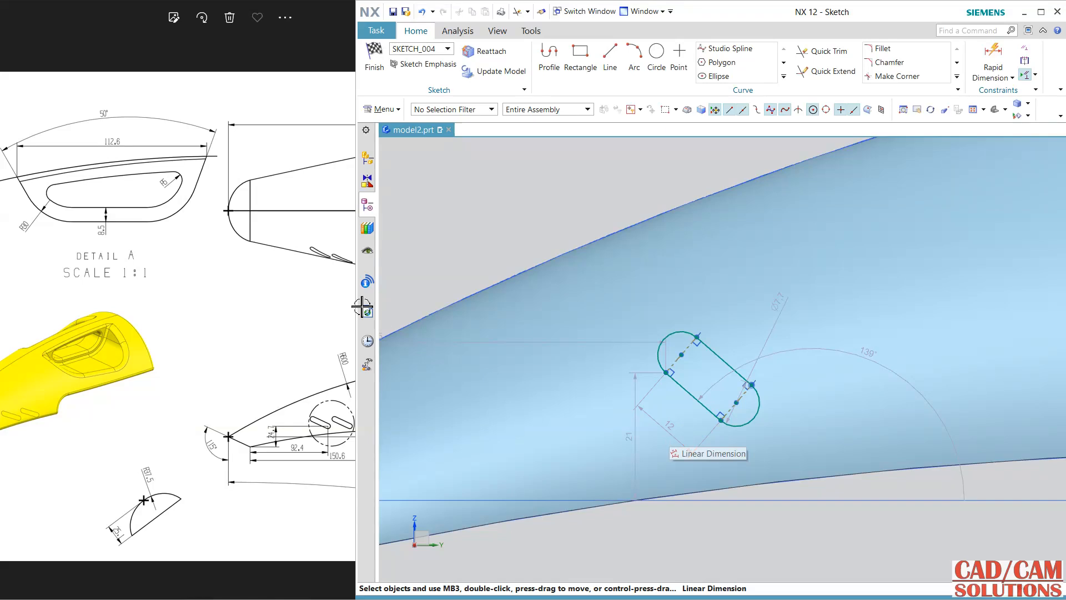
# Step: Following Detail B of the reference drawing, set the slot's end diameter to 6 mm and its straight length to 20 mm
pyautogui.click(269, 374)
pyautogui.moveTo(269, 374); pyautogui.dragTo(78, 315)
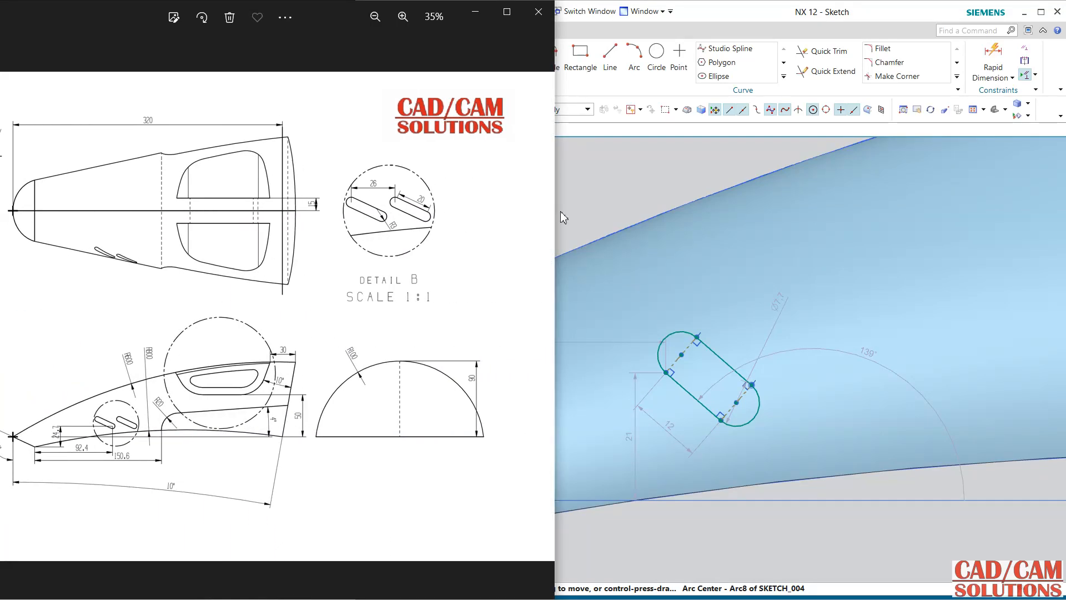
pyautogui.click(581, 199)
pyautogui.click(261, 263)
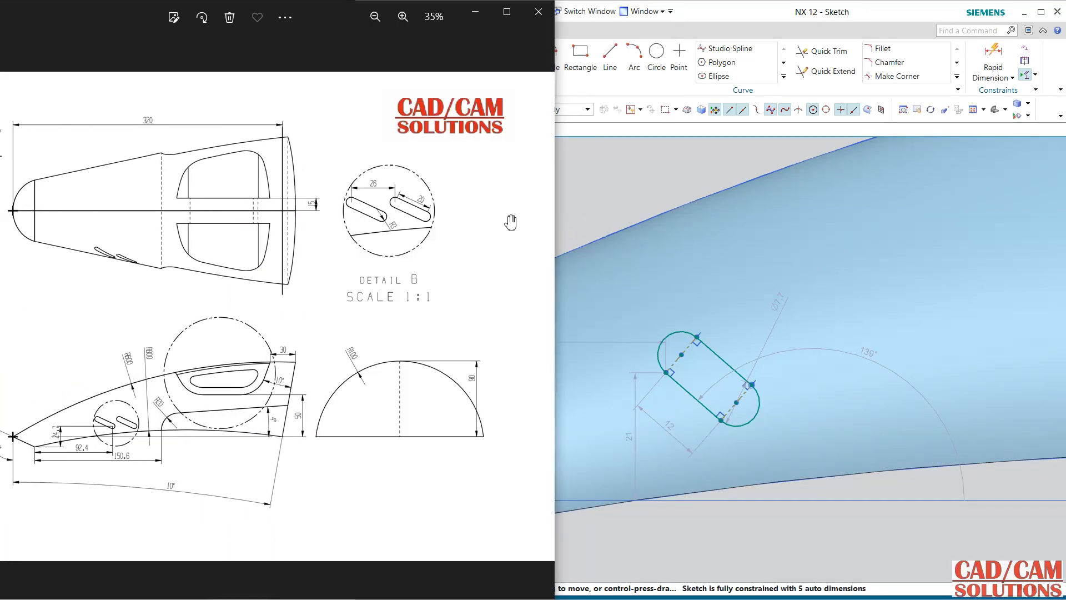
pyautogui.click(597, 186)
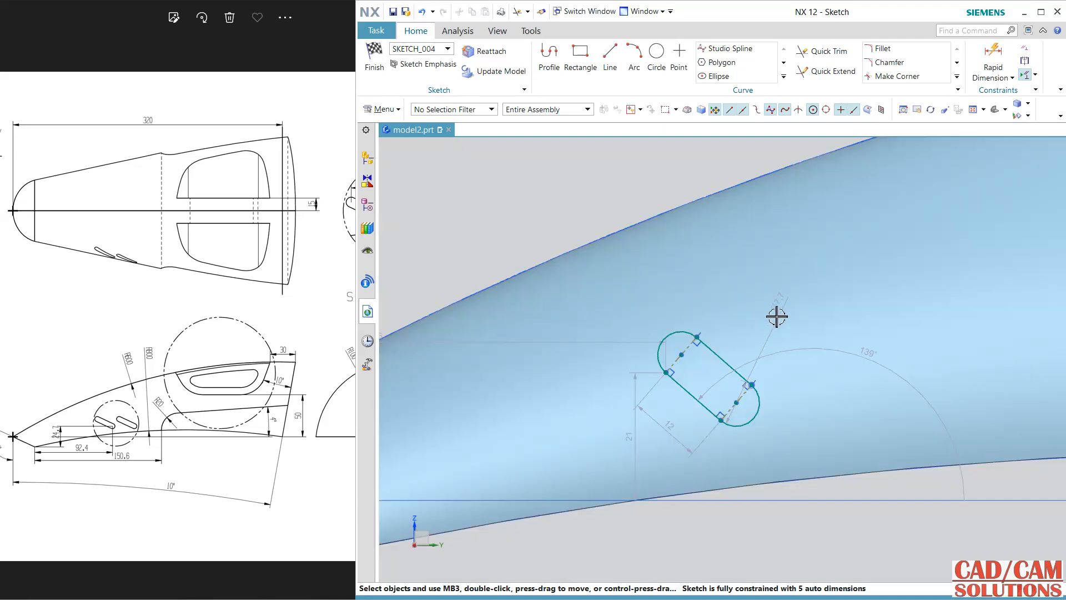
pyautogui.doubleClick(780, 310)
pyautogui.write('6')
pyautogui.press('Return')
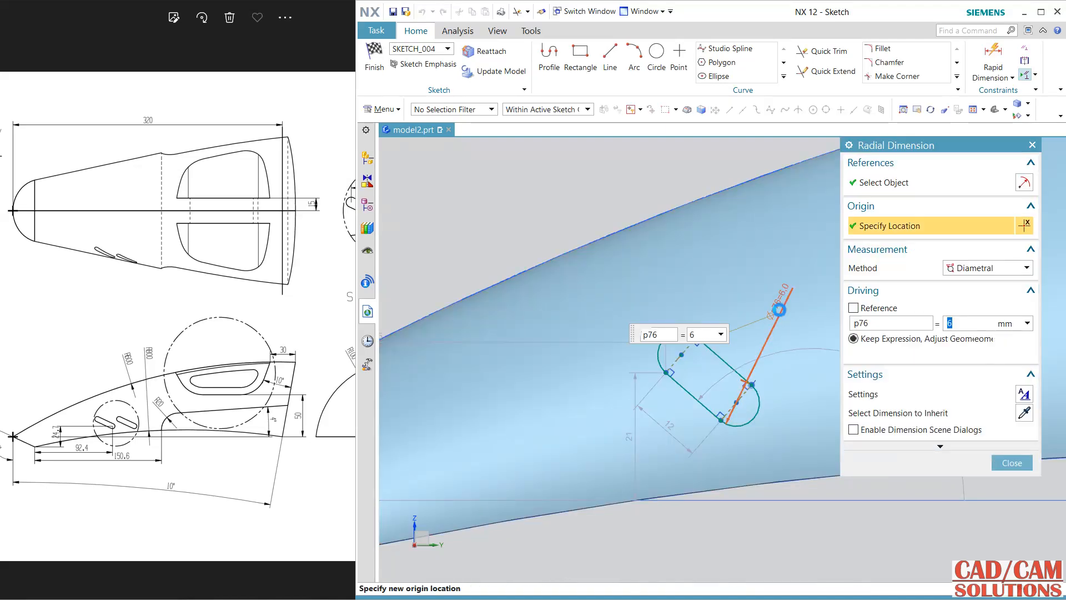
pyautogui.middleClick(671, 431)
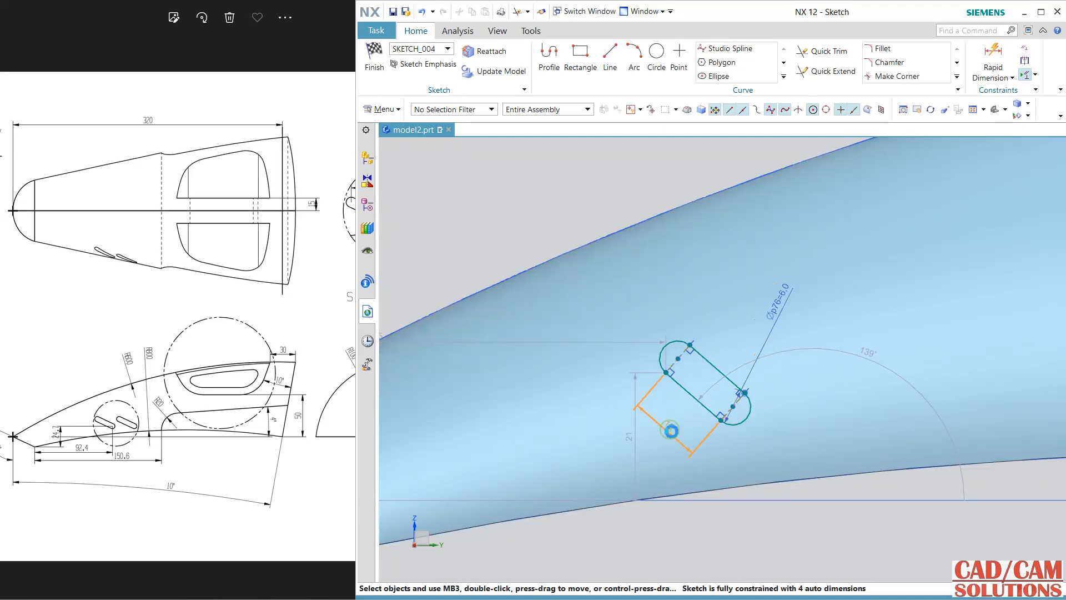
pyautogui.doubleClick(672, 431)
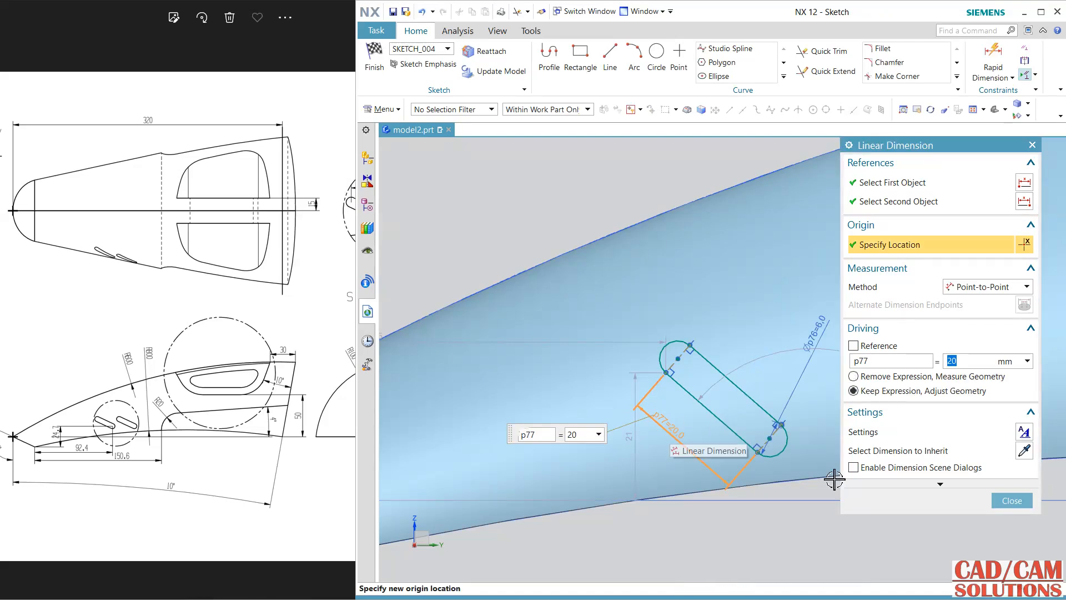
pyautogui.click(1012, 501)
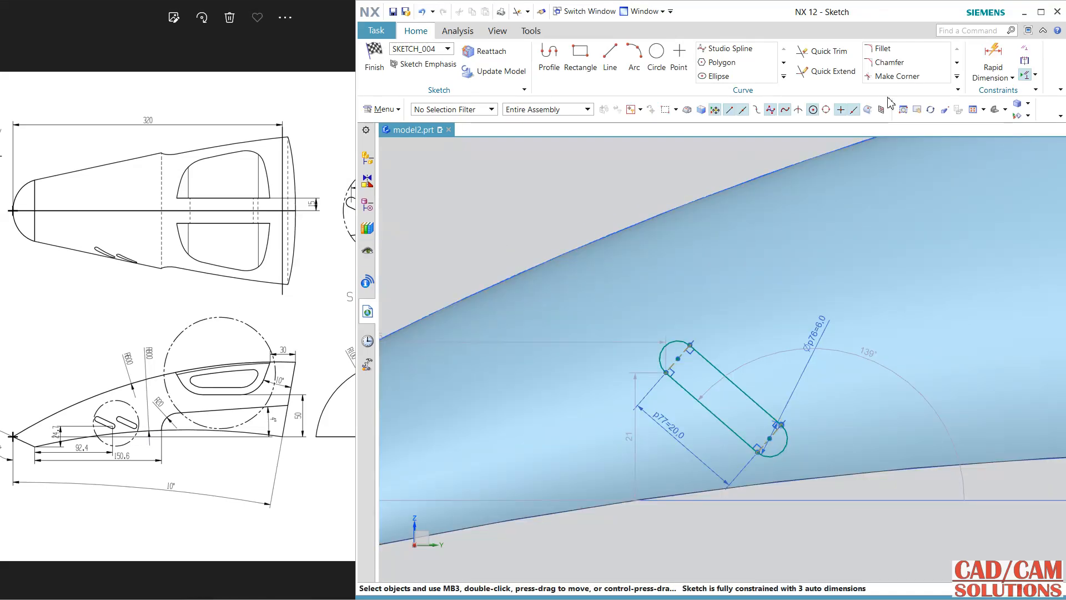
# Step: Dimension the horizontal distance from the body's lower front corner to the slot's lower arc centre as 92.4 mm
pyautogui.click(994, 53)
pyautogui.scroll(-3, 764, 372)
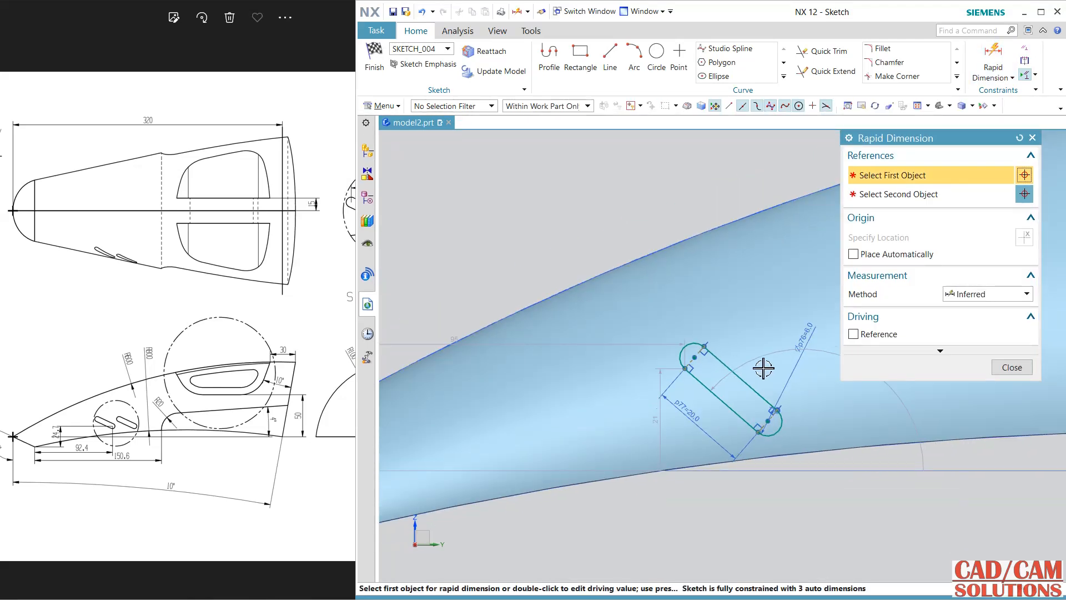
pyautogui.click(770, 399)
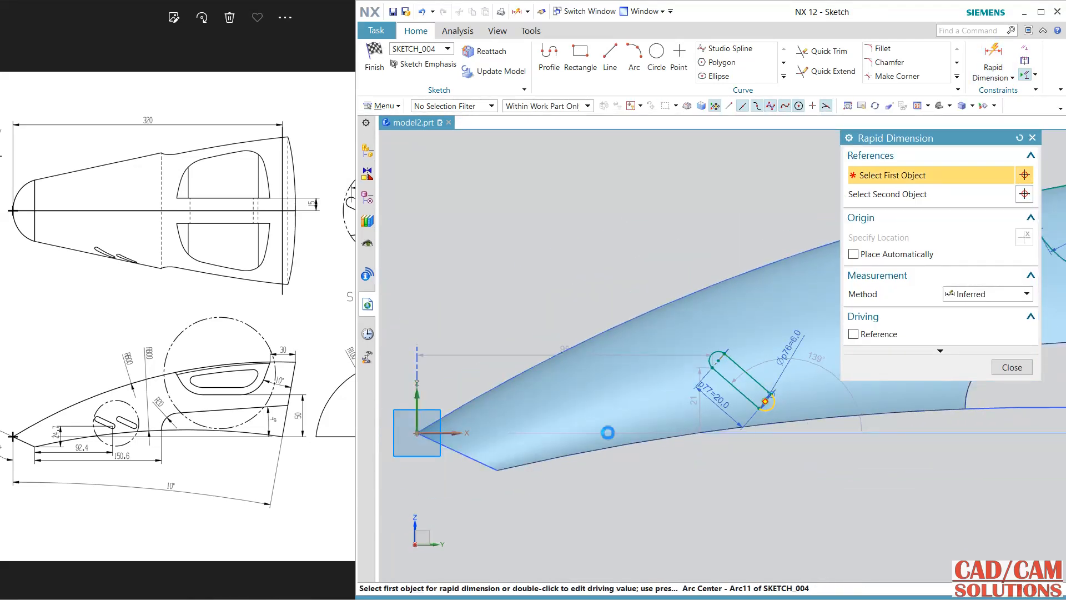
pyautogui.click(497, 471)
pyautogui.click(497, 470)
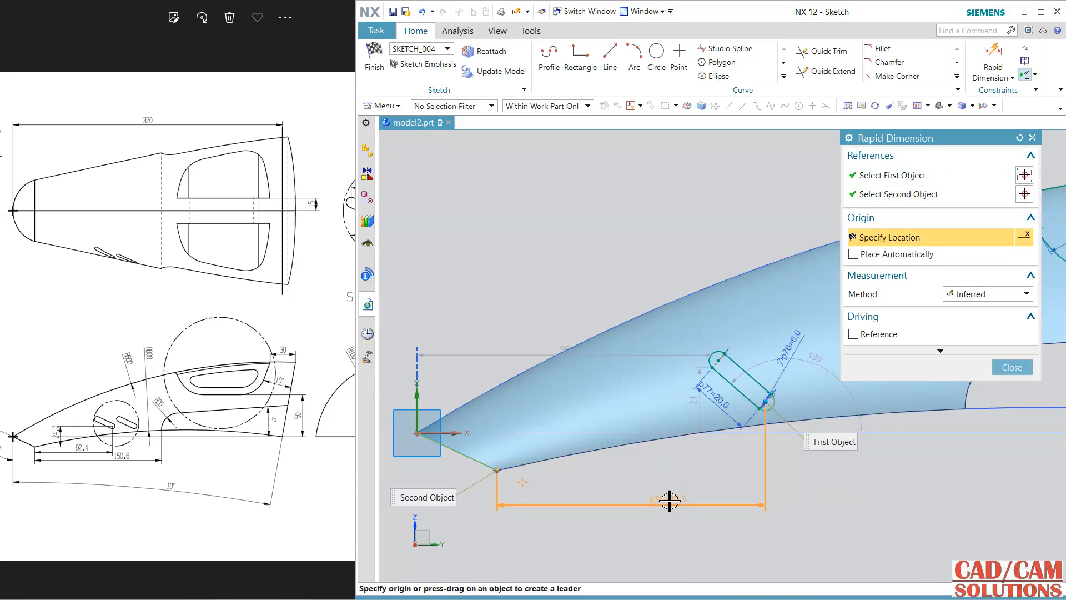
pyautogui.click(672, 526)
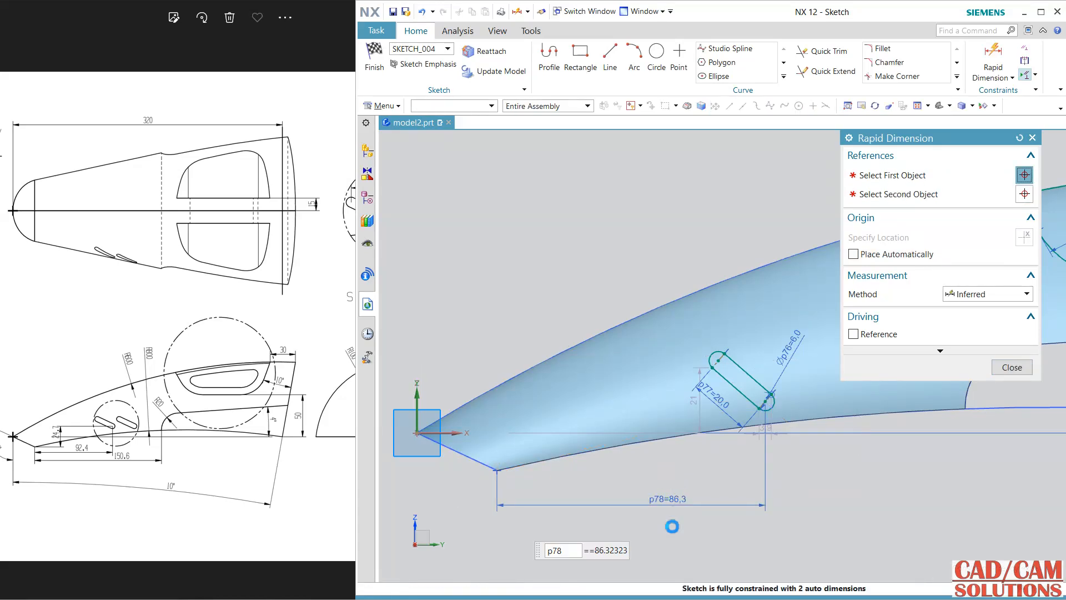
pyautogui.write('92.4')
pyautogui.press('Return')
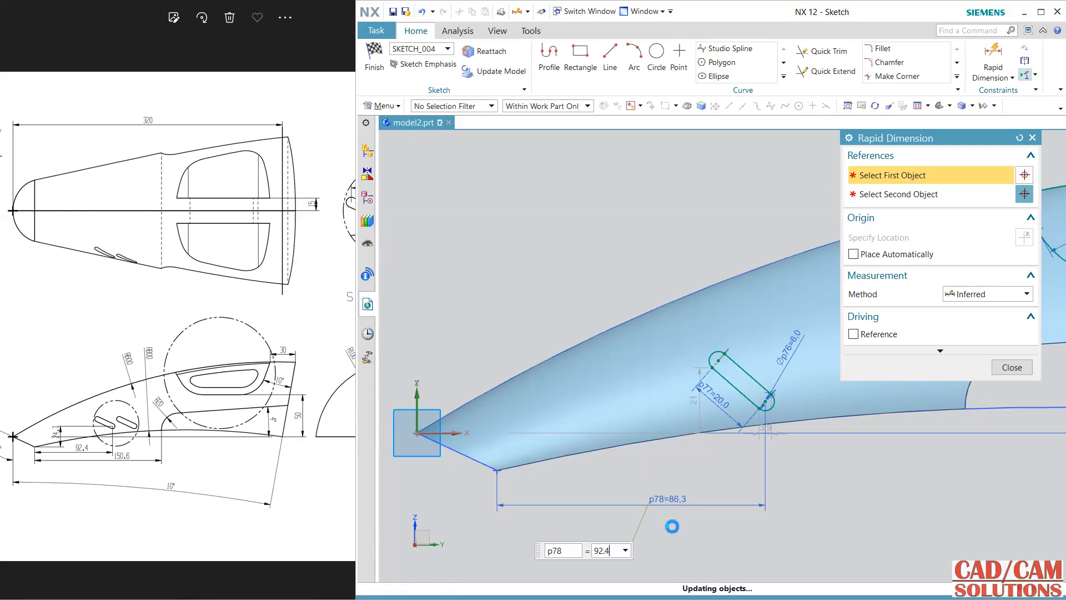
# Step: Dimension the vertical distance between the body's lower front corner and the slot's lower arc centre as 24.7 mm
pyautogui.click(498, 470)
pyautogui.click(785, 405)
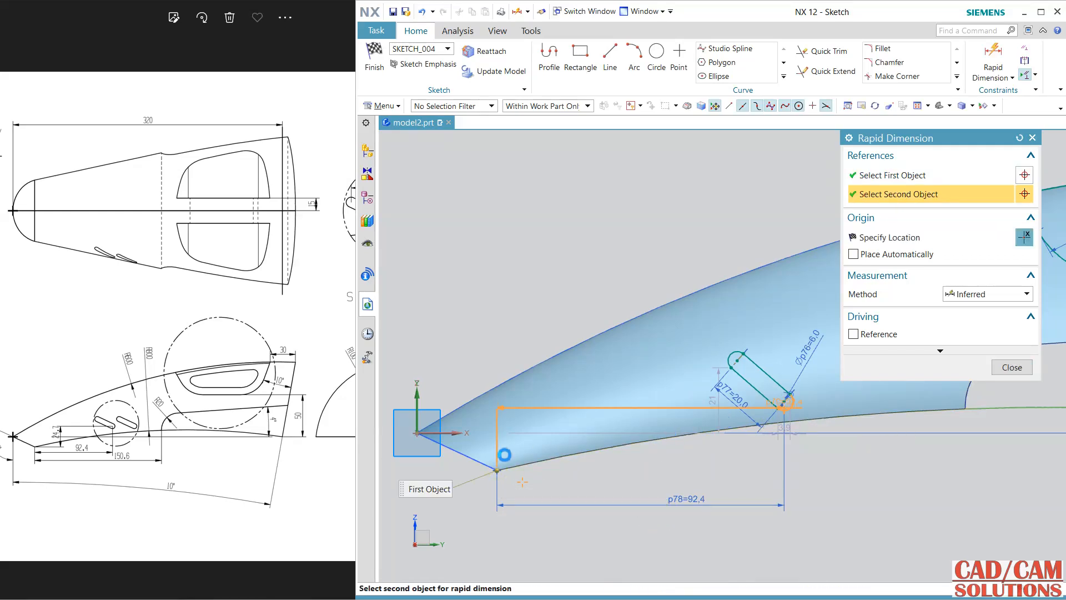
pyautogui.click(456, 456)
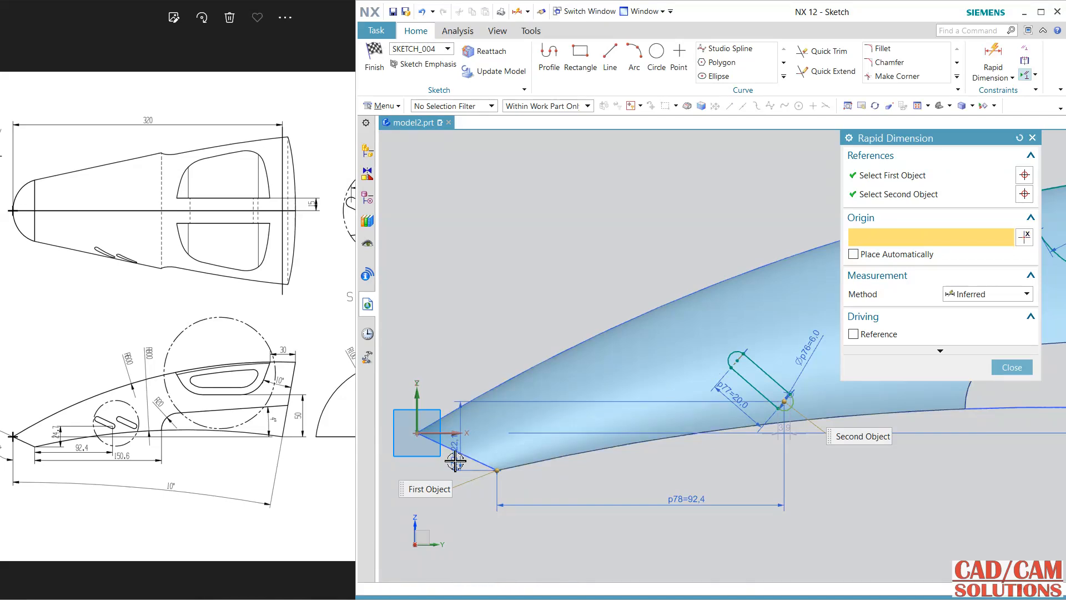
pyautogui.write('24,7')
pyautogui.press('Return')
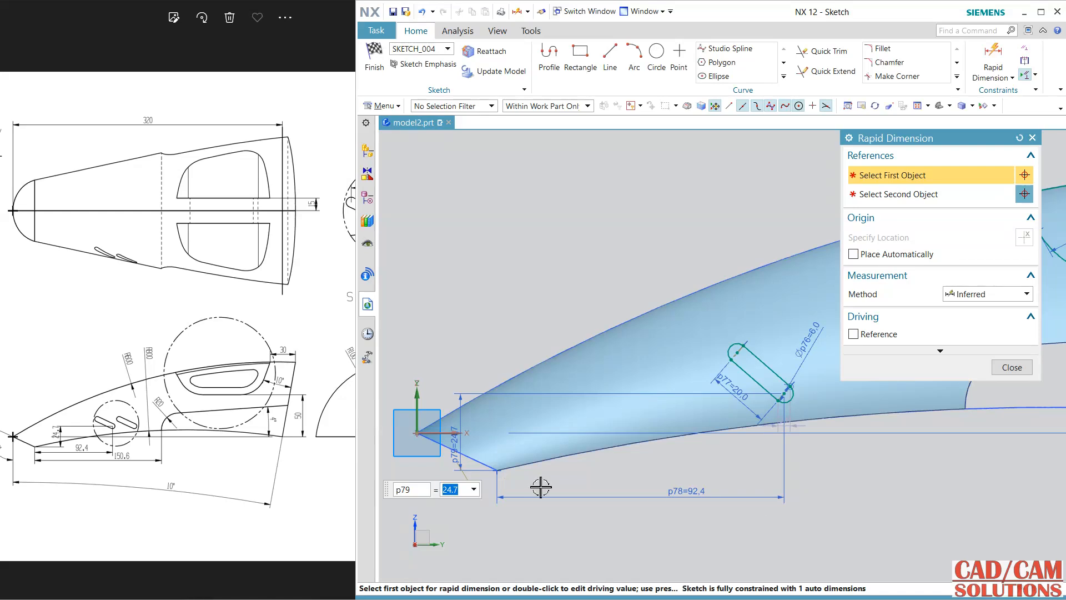
pyautogui.click(1012, 368)
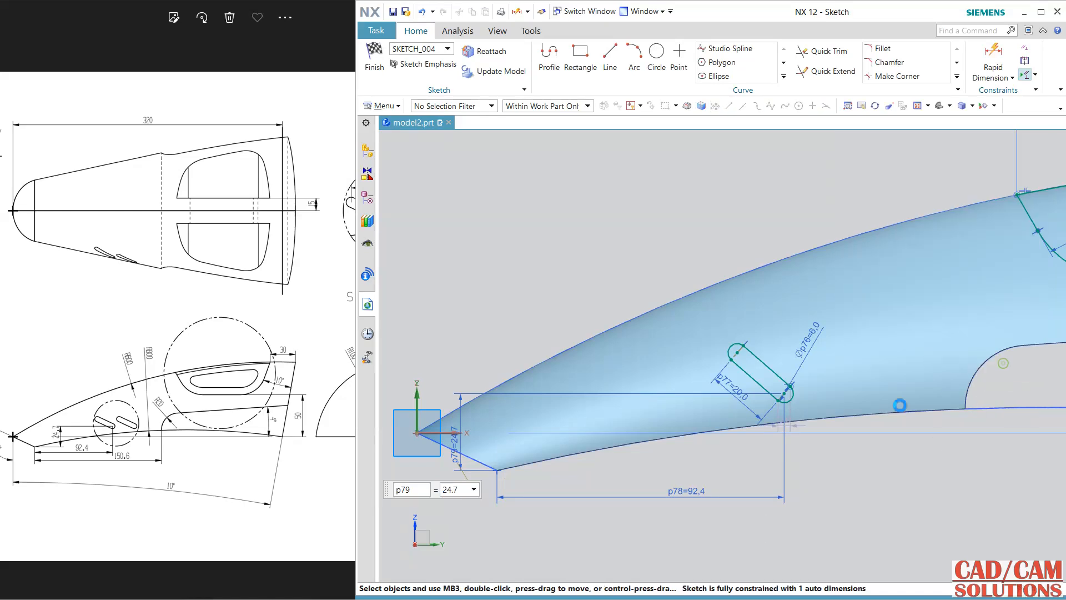
# Step: Add an angular dimension between the slot's lower straight side and the sketch's horizontal axis
pyautogui.scroll(8, 828, 405)
pyautogui.scroll(2, 811, 489)
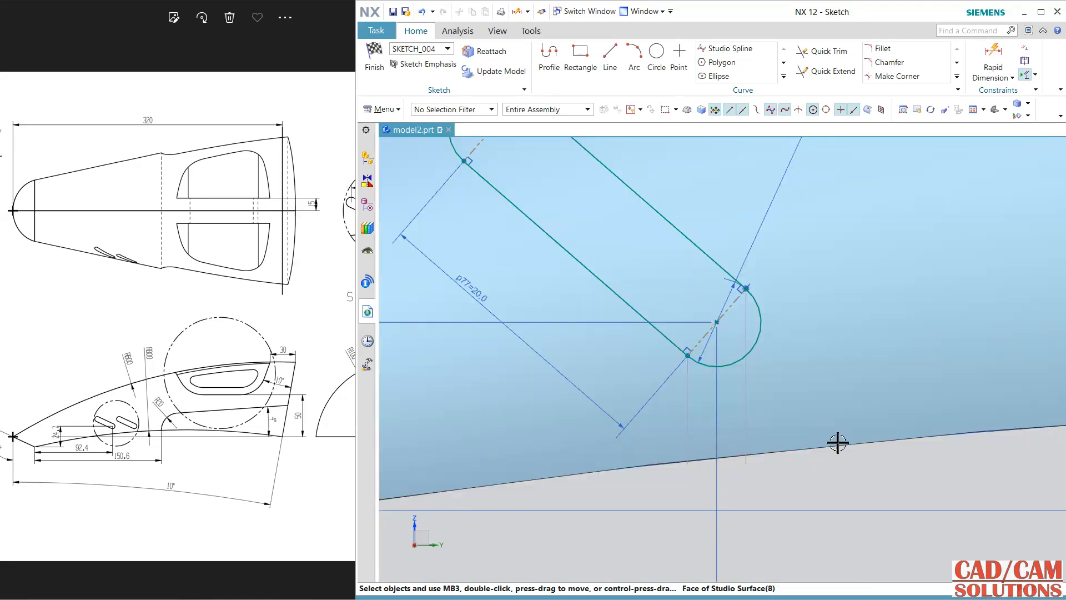
pyautogui.scroll(-5, 821, 444)
pyautogui.click(1012, 78)
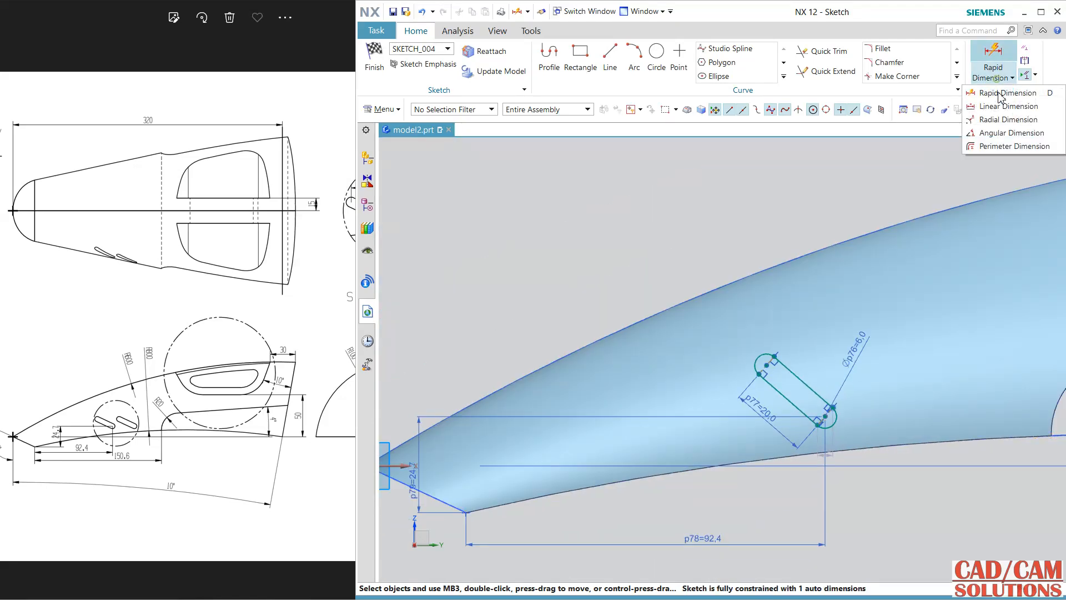
pyautogui.click(1003, 133)
pyautogui.scroll(-2, 685, 493)
pyautogui.click(750, 432)
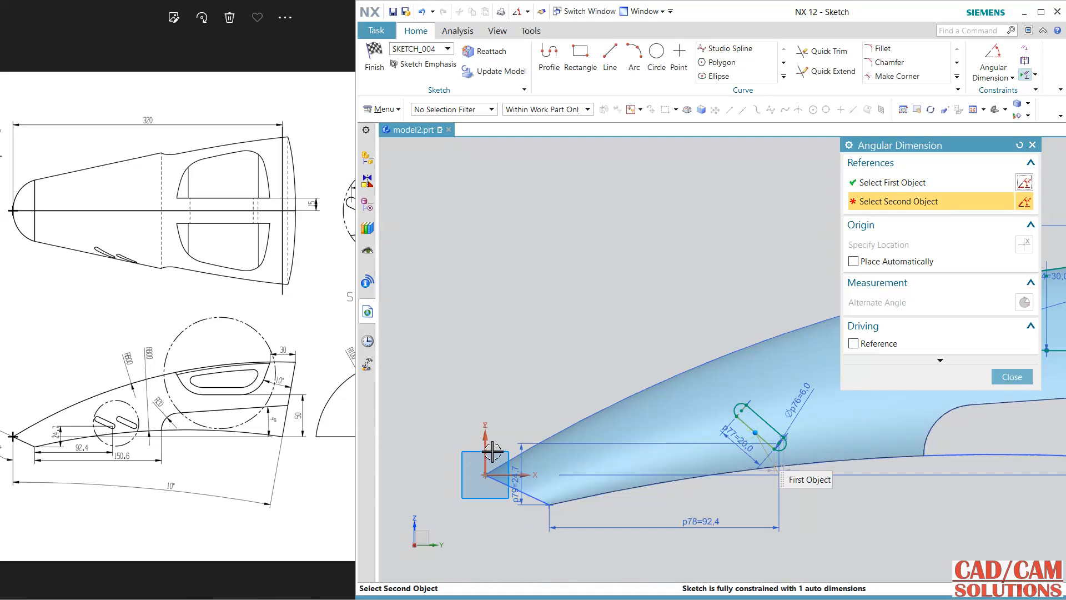
pyautogui.click(524, 458)
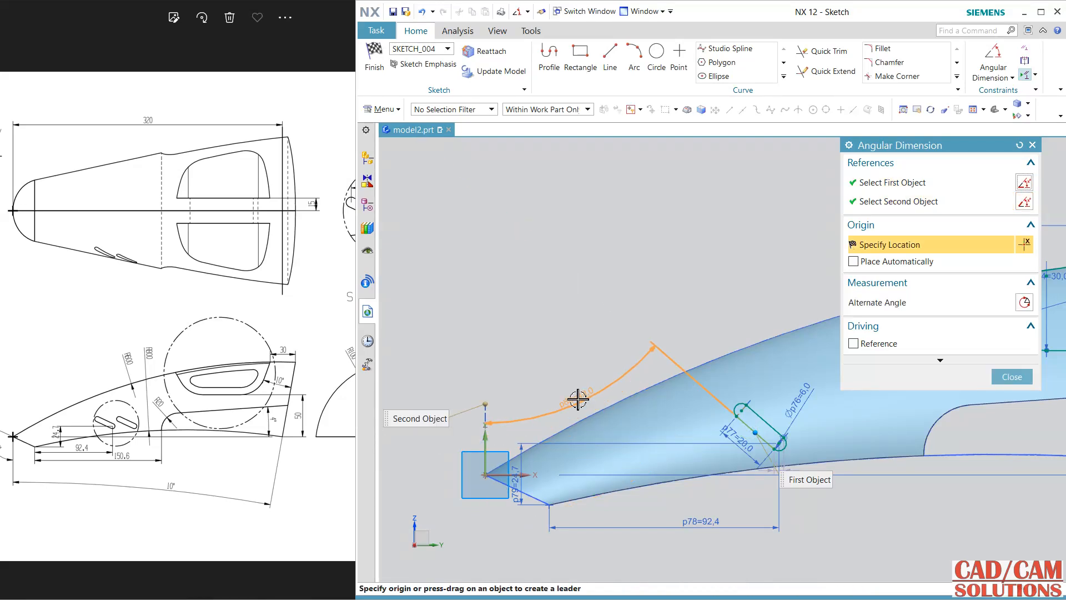
pyautogui.click(898, 201)
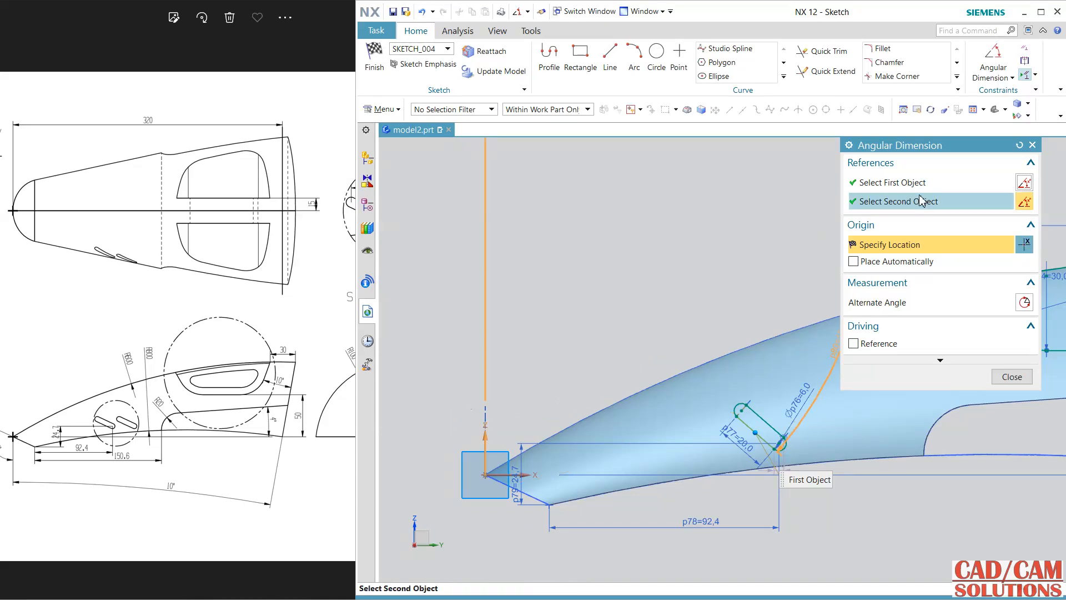
pyautogui.click(521, 474)
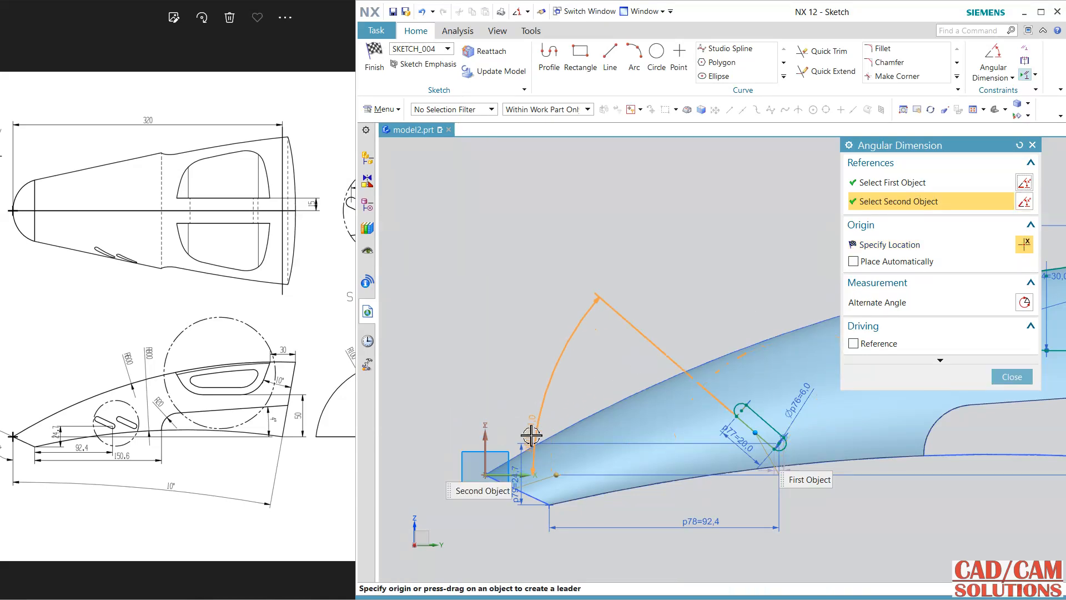
pyautogui.click(525, 388)
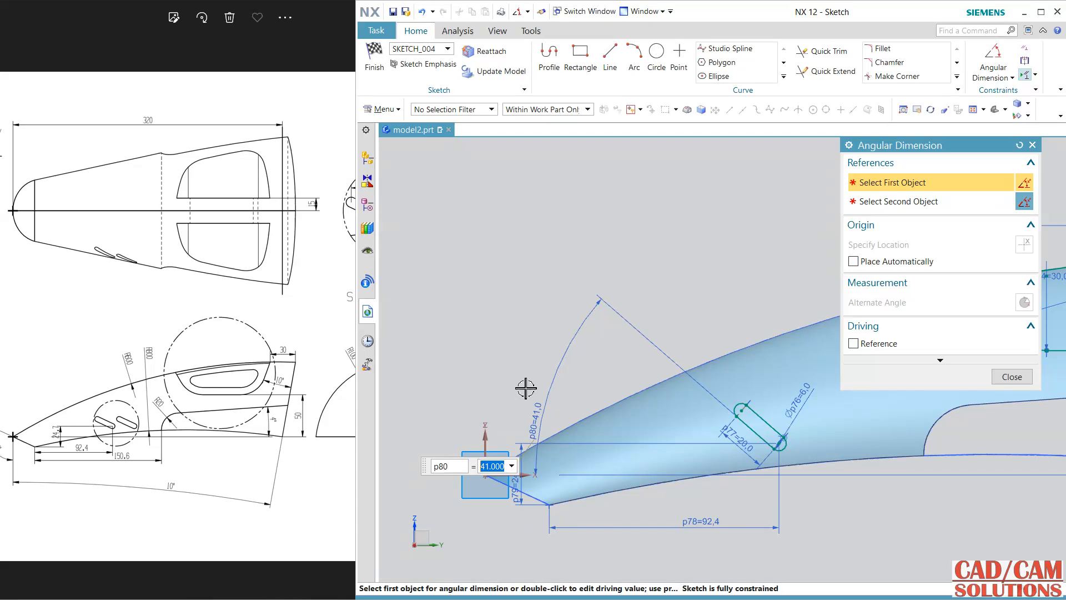
# Step: Set the slot's inclination to the horizontal axis to 25 degrees
pyautogui.write('3')
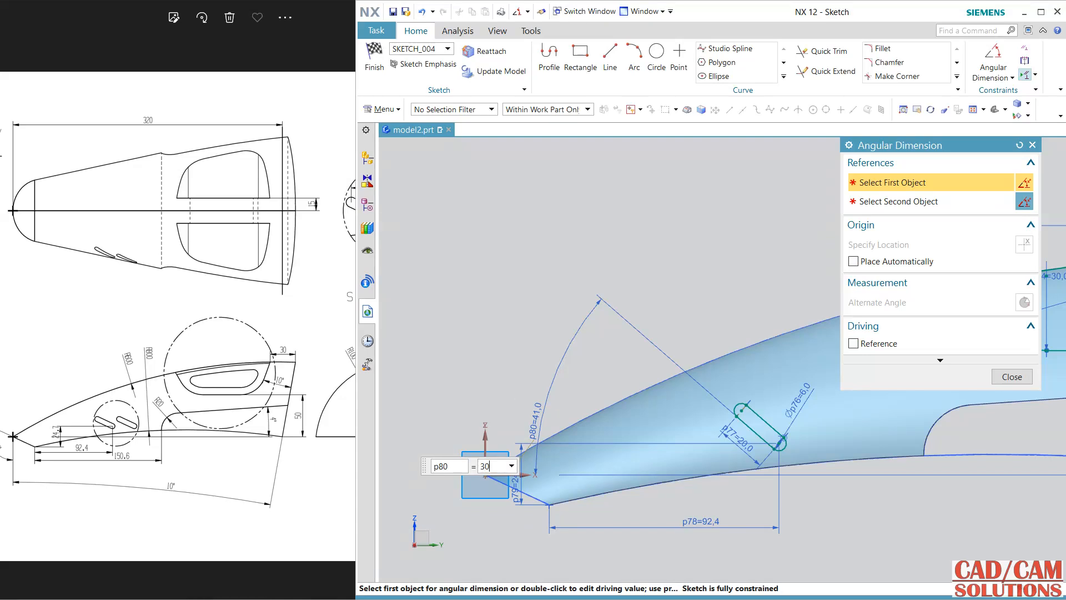
pyautogui.write('0')
pyautogui.press('Return')
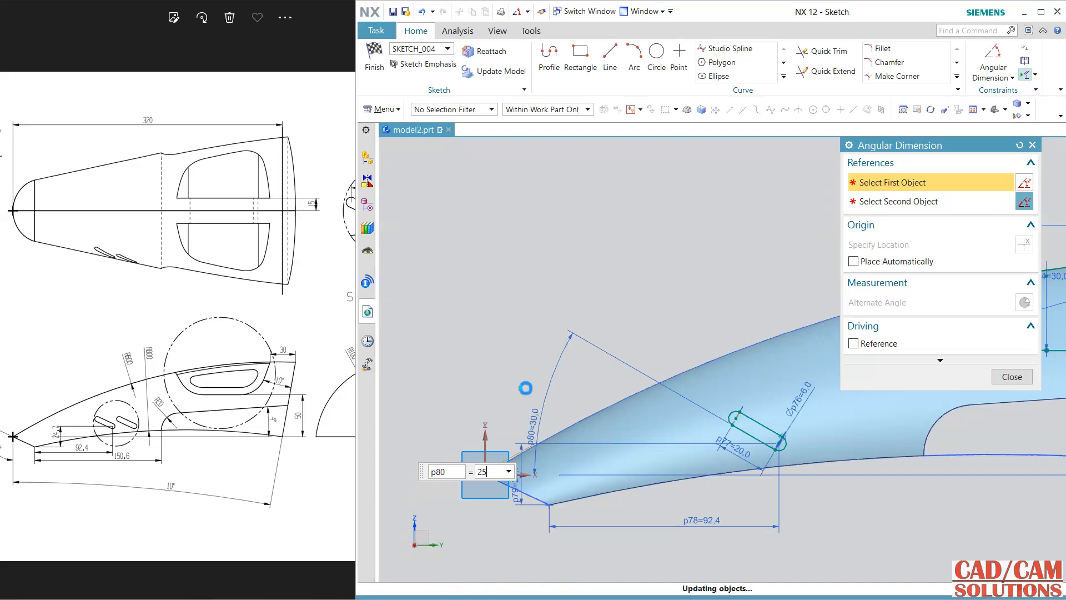
pyautogui.press('Return')
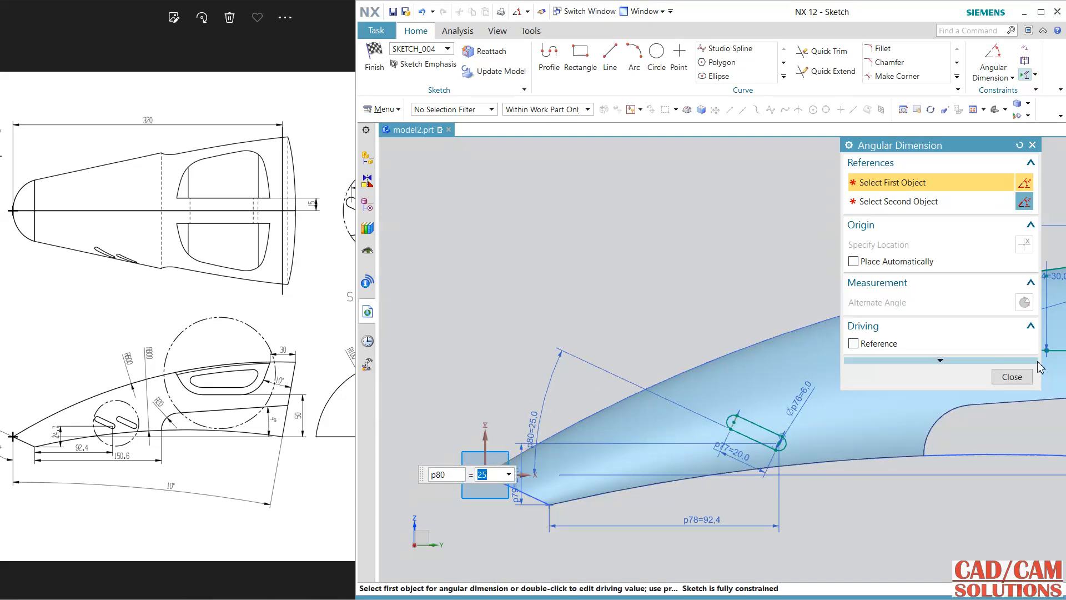
pyautogui.click(1012, 377)
# Step: Pattern the slot linearly along the sketch's horizontal axis with a count of 2 and a 26 mm pitch, and finish the sketch
pyautogui.scroll(-1, 716, 304)
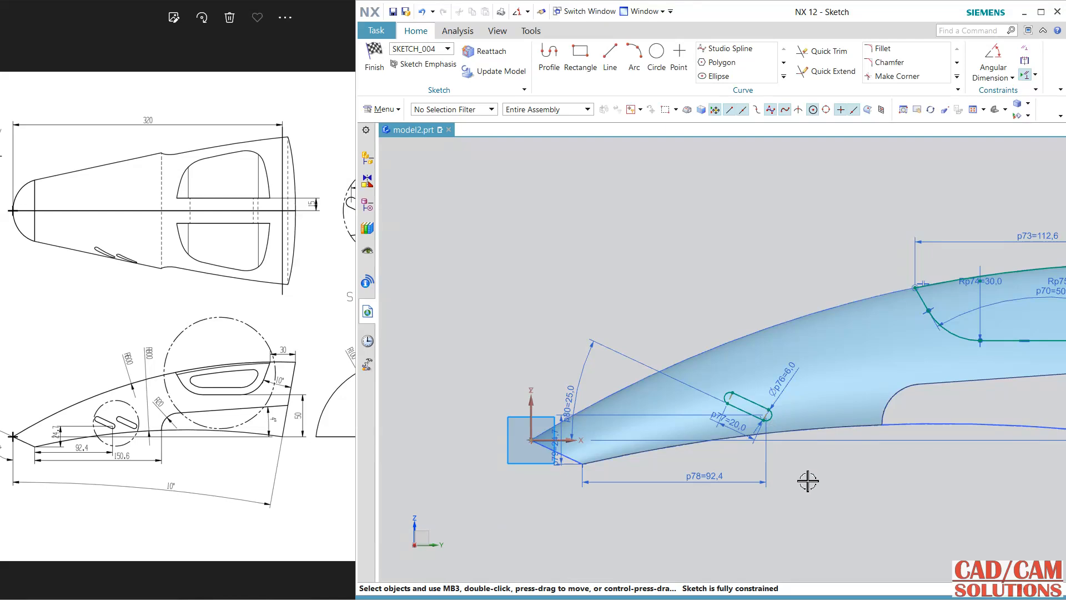
pyautogui.scroll(2, 807, 469)
pyautogui.moveTo(628, 248)
pyautogui.mouseDown()
pyautogui.moveTo(771, 407)
pyautogui.moveTo(770, 396)
pyautogui.mouseUp()
pyautogui.click(784, 78)
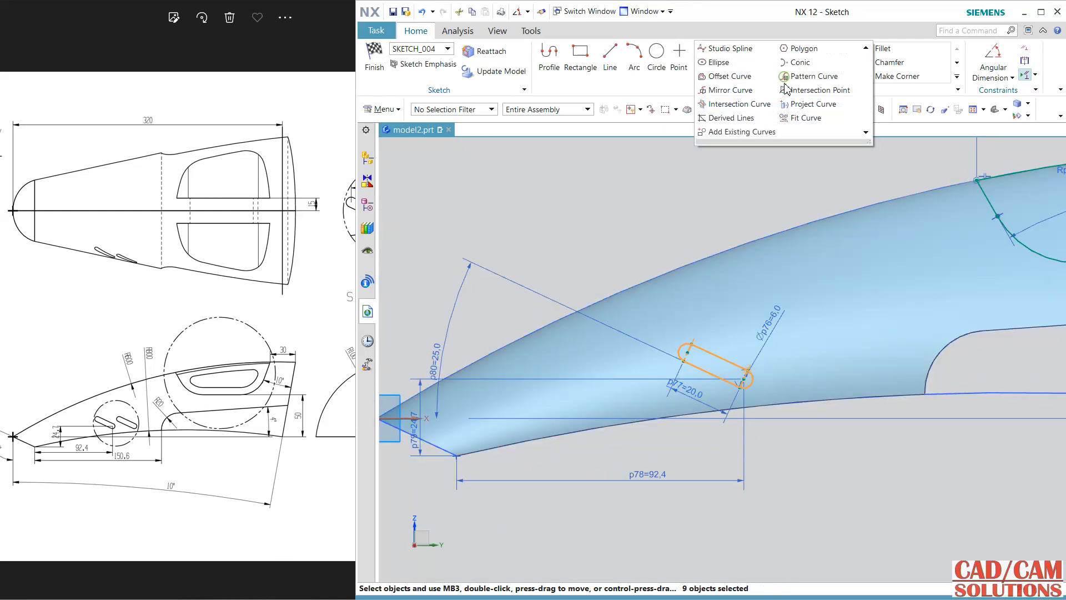
pyautogui.click(747, 129)
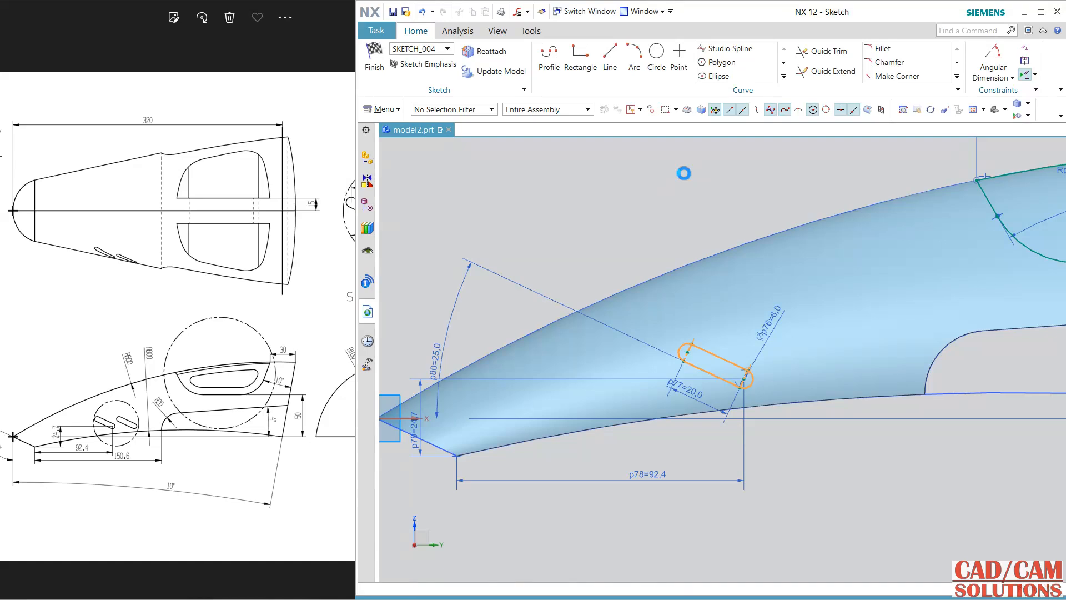
pyautogui.click(885, 259)
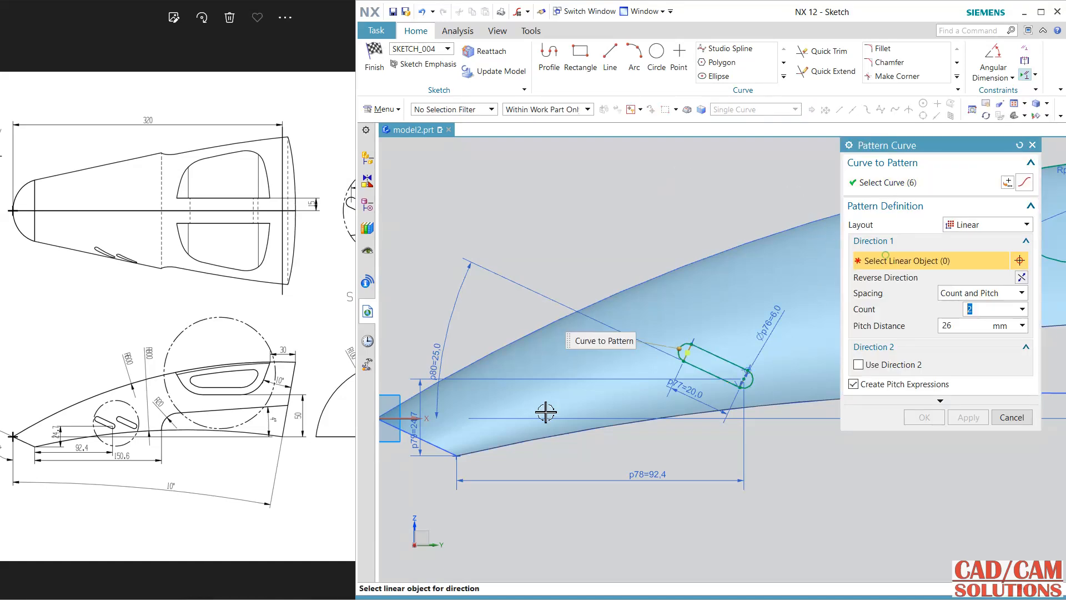
pyautogui.click(416, 421)
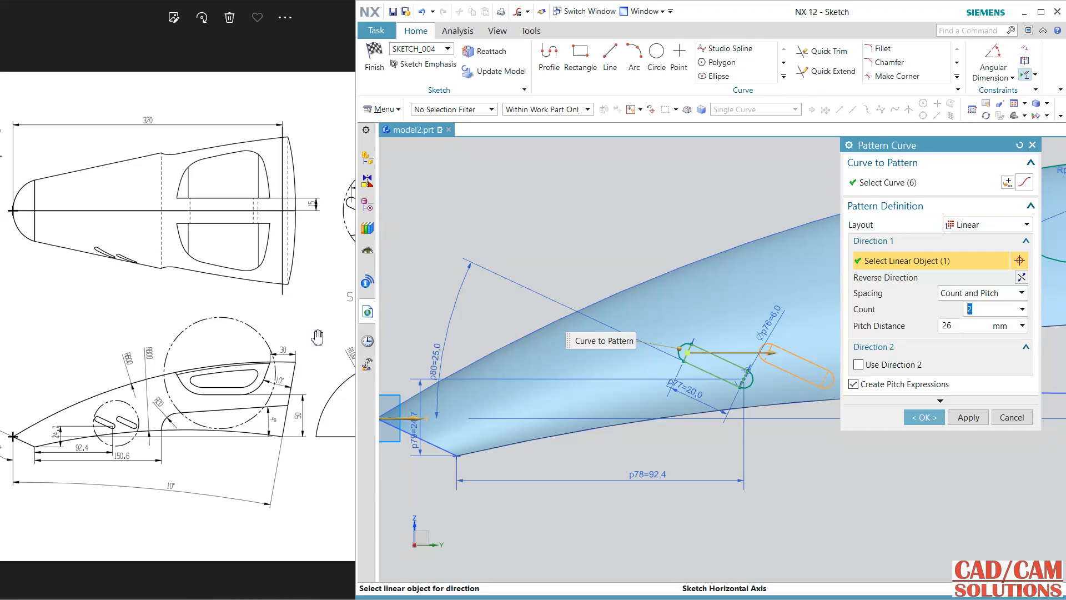
pyautogui.click(319, 311)
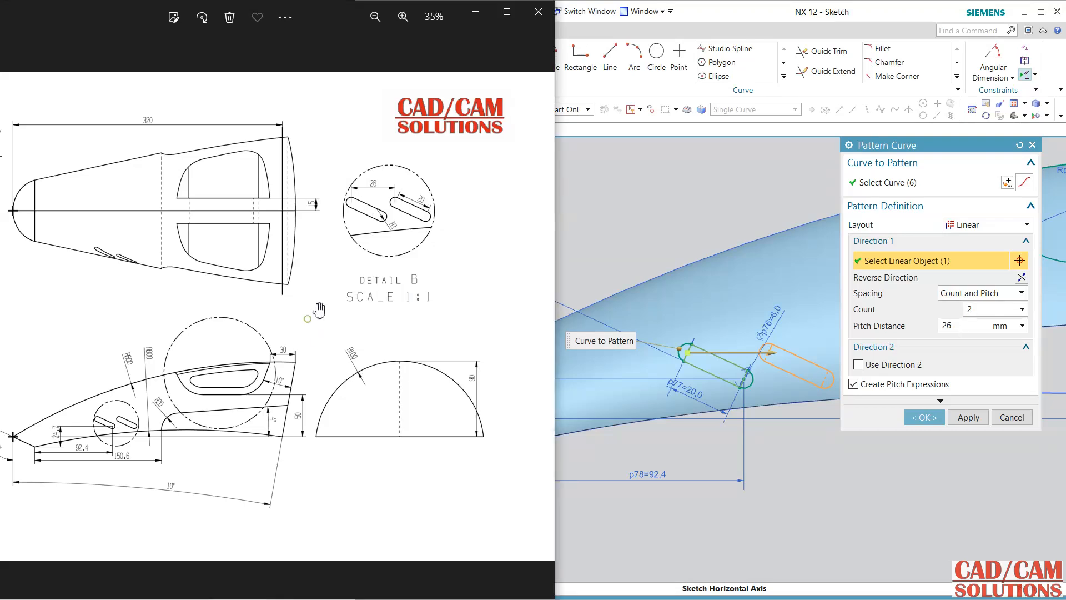
pyautogui.click(923, 417)
pyautogui.scroll(-4, 877, 441)
pyautogui.keyDown('shift'); pyautogui.moveTo(877, 441); pyautogui.dragTo(789, 443, button='middle'); pyautogui.keyUp('shift')
pyautogui.hotkey('ctrl', 'q')
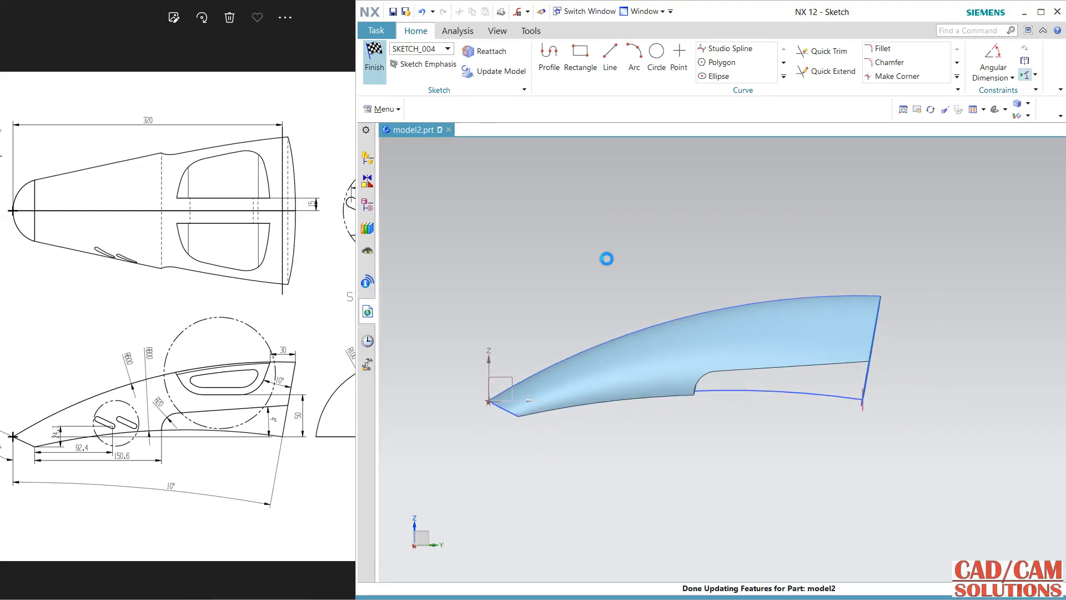
# Step: Extrude the rear window profile as a sheet body, starting at 15 mm and ending at 130 mm
pyautogui.moveTo(861, 311)
pyautogui.mouseDown(button='middle')
pyautogui.moveTo(845, 326)
pyautogui.moveTo(819, 323)
pyautogui.mouseUp(button='middle')
pyautogui.click(450, 61)
pyautogui.scroll(2, 704, 312)
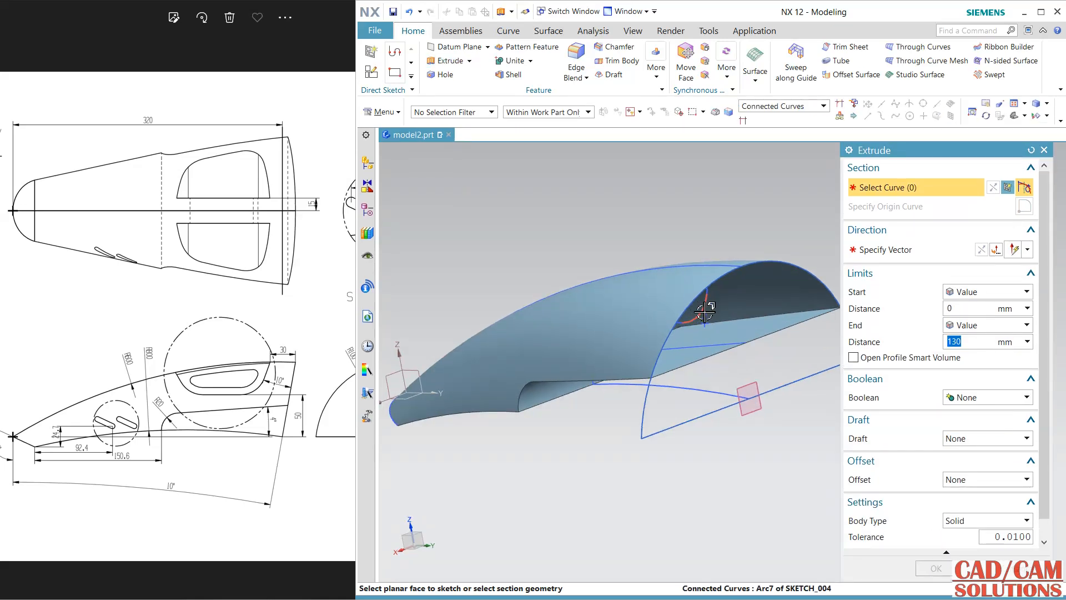
pyautogui.click(705, 312)
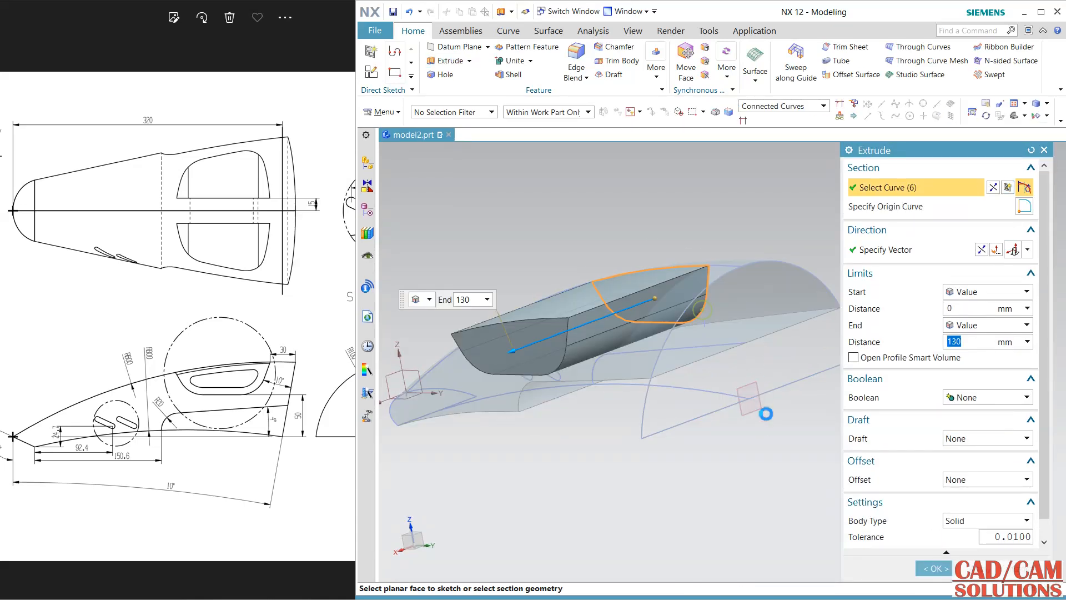
pyautogui.click(978, 520)
pyautogui.click(965, 544)
pyautogui.moveTo(736, 434); pyautogui.dragTo(214, 234, button='middle')
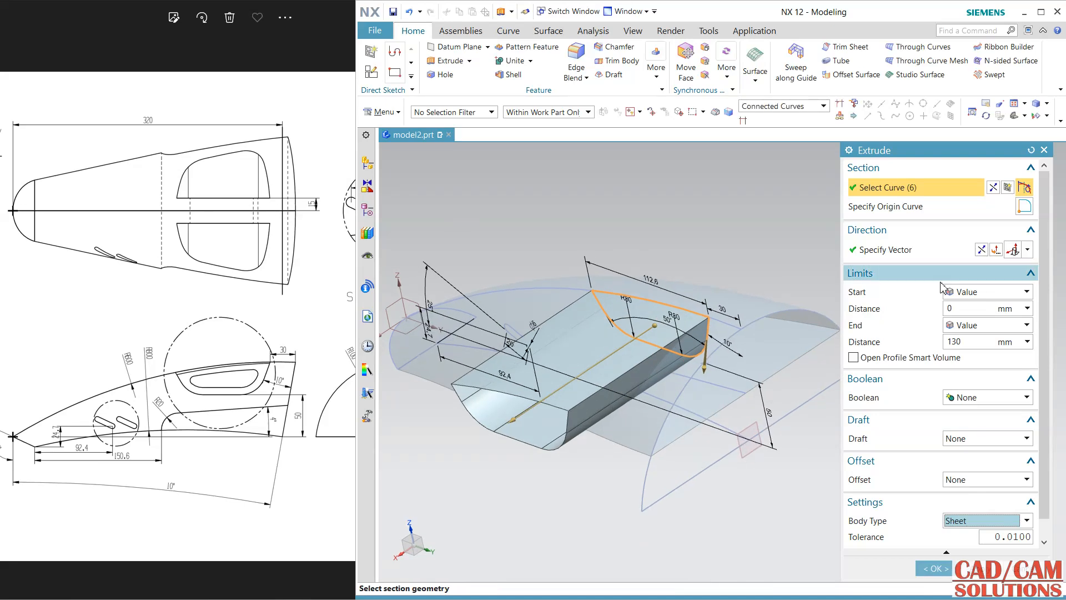
pyautogui.click(975, 309)
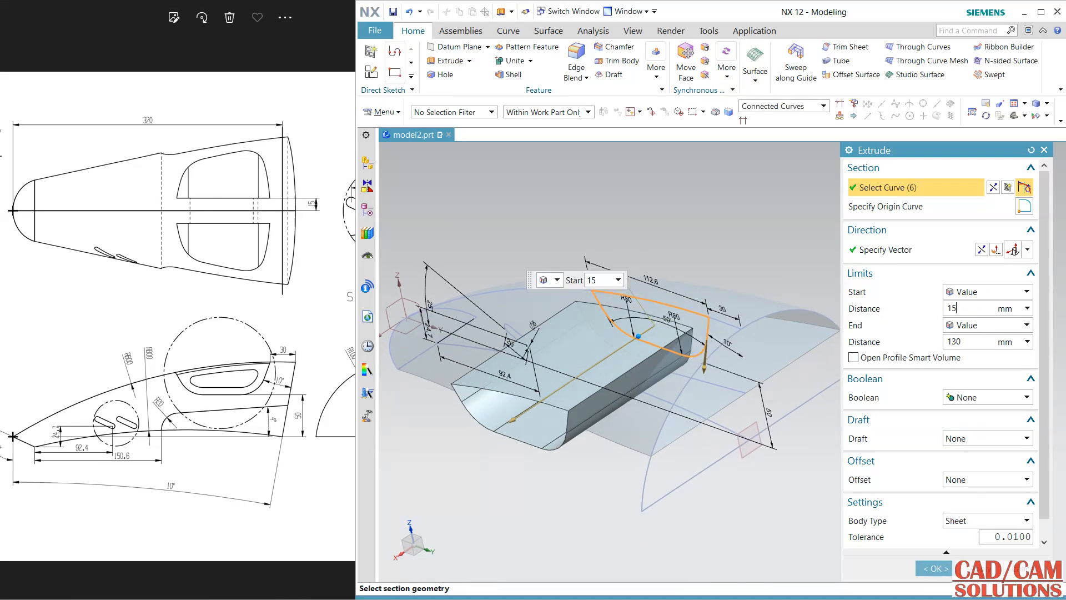
pyautogui.press('Return')
pyautogui.click(976, 568)
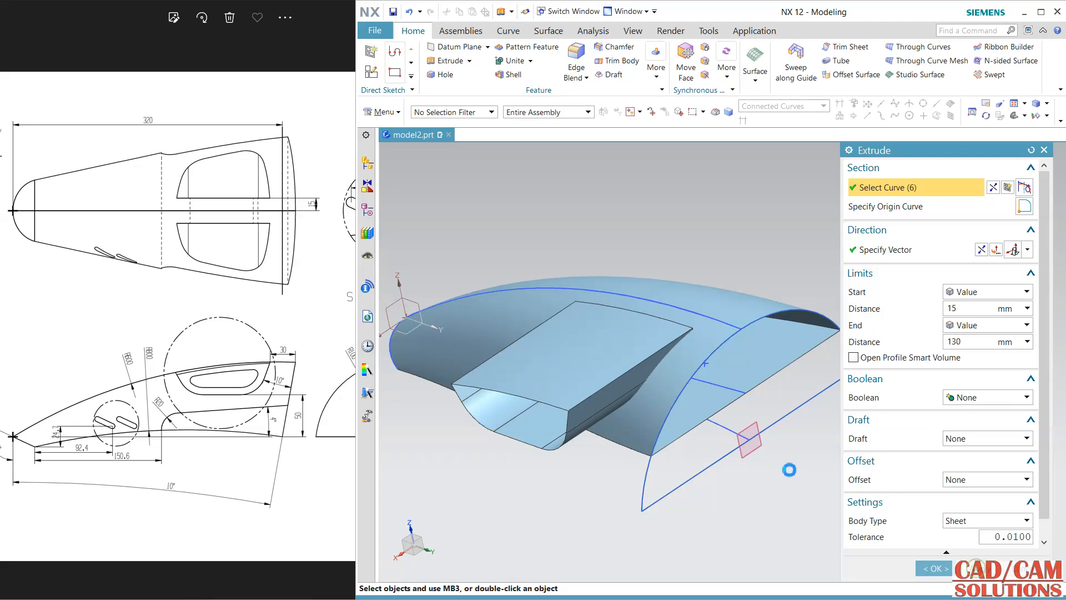
pyautogui.press('Escape')
# Step: Close the inner end of the extruded window sheet with a bounded plane on its six end edges
pyautogui.moveTo(787, 233); pyautogui.dragTo(740, 253, button='middle')
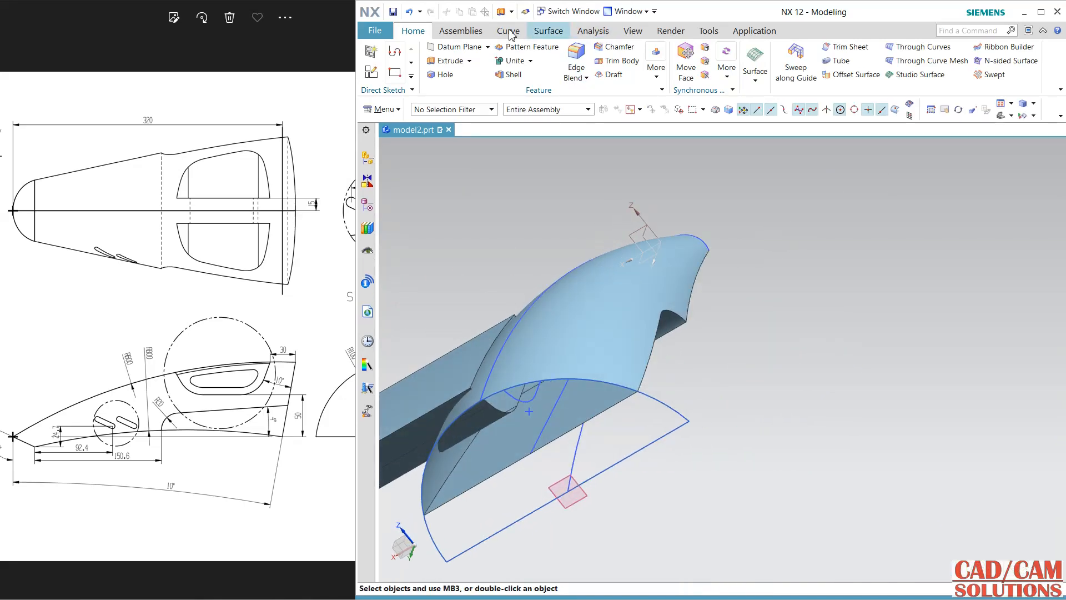
pyautogui.click(548, 33)
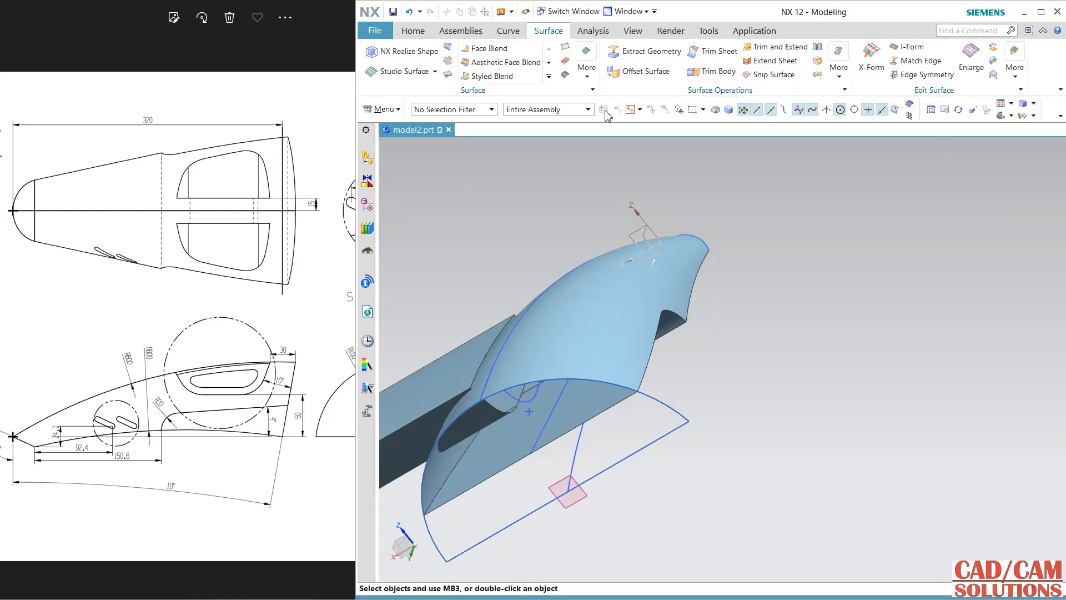
pyautogui.click(586, 64)
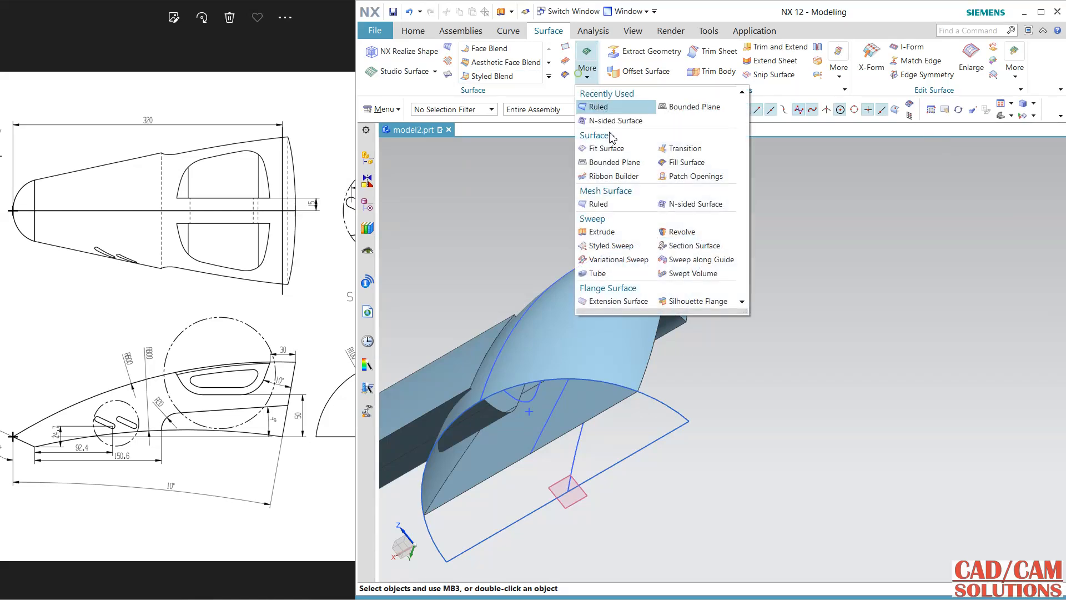
pyautogui.click(638, 233)
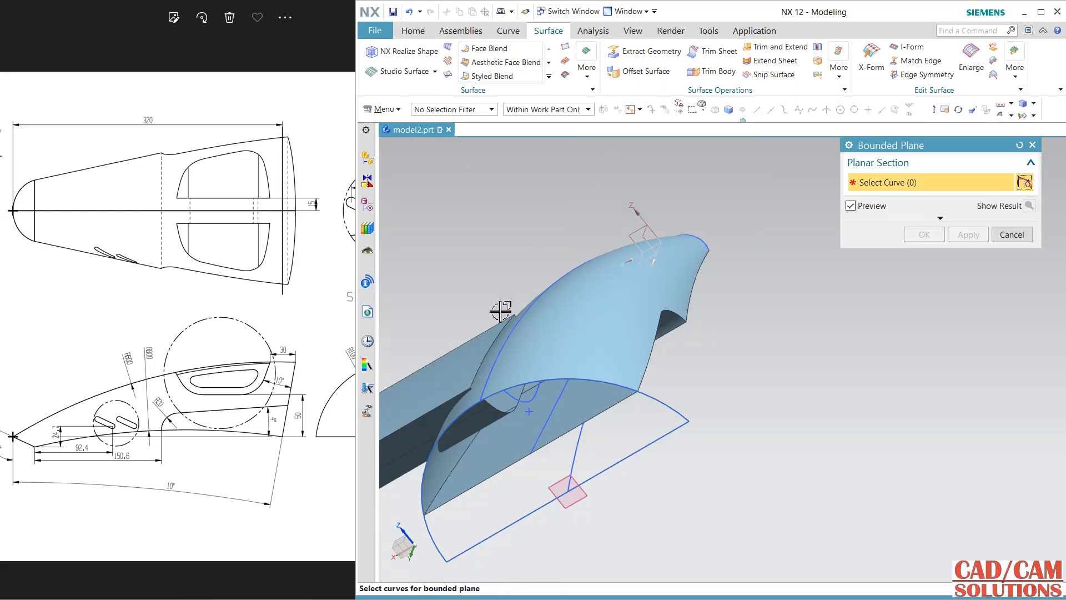
pyautogui.click(497, 346)
pyautogui.click(505, 413)
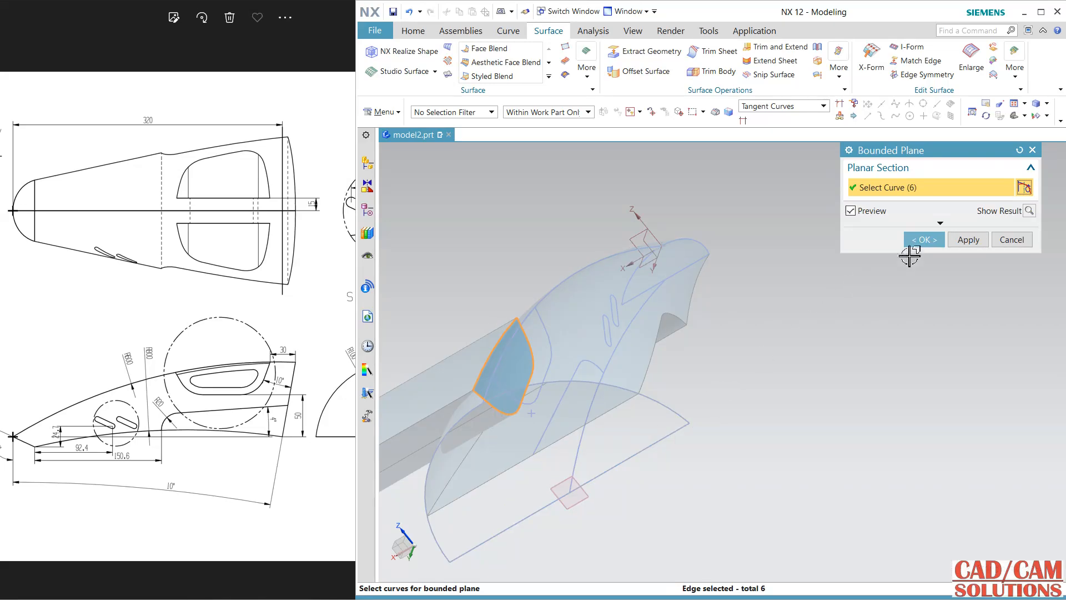
pyautogui.click(968, 239)
pyautogui.click(1012, 240)
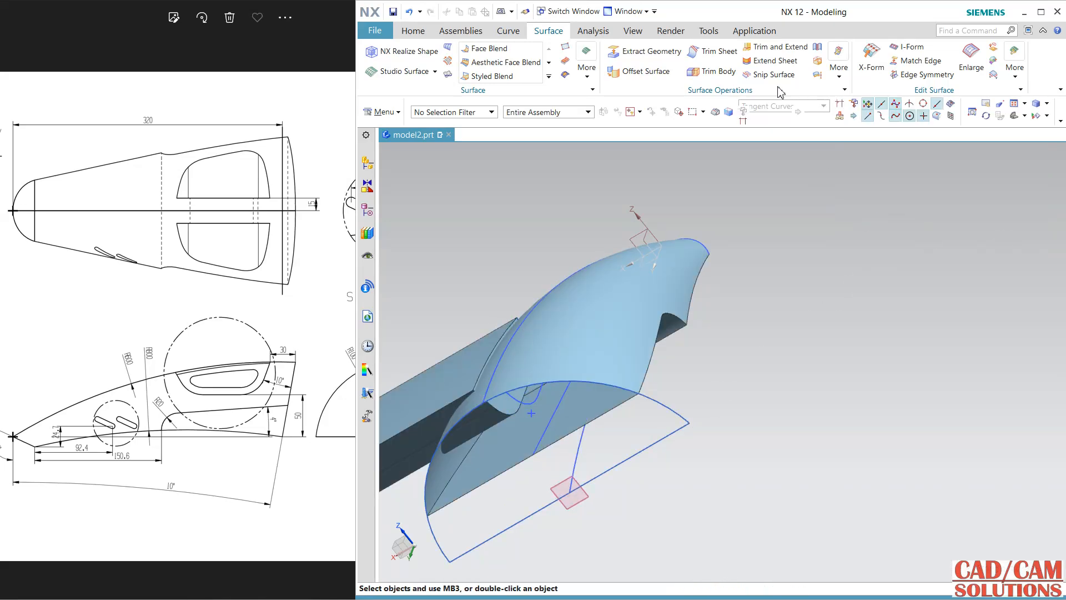
# Step: Sew the bounded plane as target with the extruded window sheet as tool
pyautogui.click(817, 46)
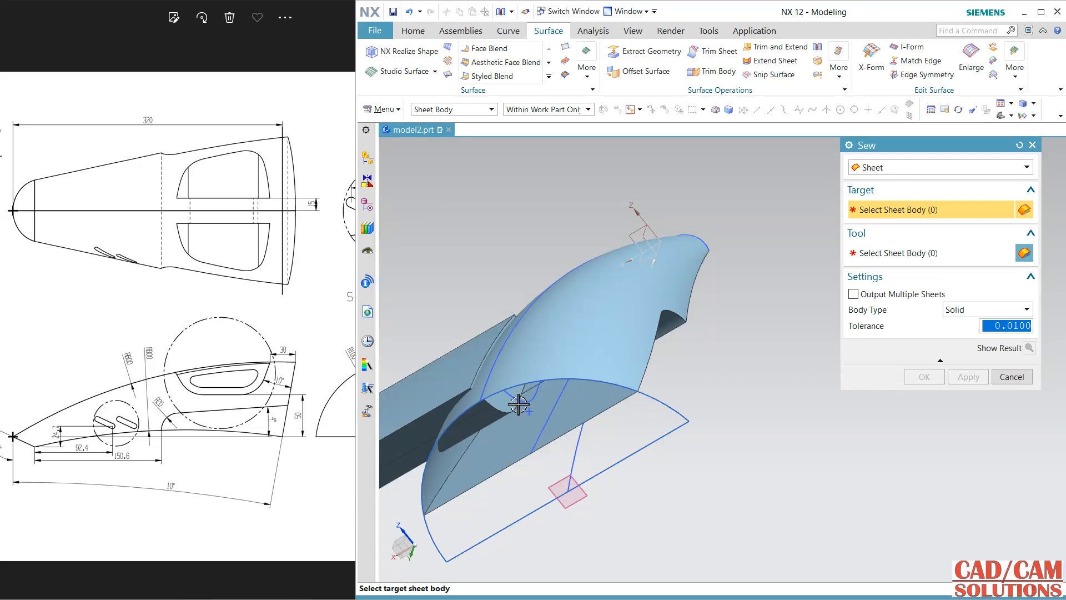
pyautogui.click(517, 406)
pyautogui.click(439, 395)
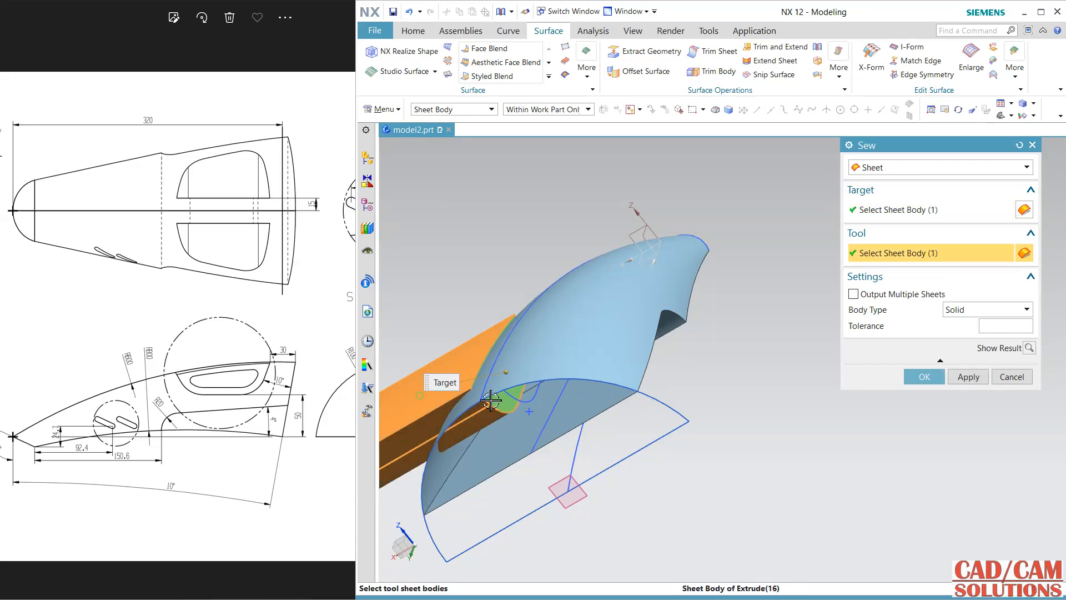
pyautogui.click(925, 376)
# Step: Mirror the window sheet feature to the opposite side of the body about the longitudinal centre datum plane
pyautogui.moveTo(728, 331); pyautogui.dragTo(516, 143, button='middle')
pyautogui.click(414, 32)
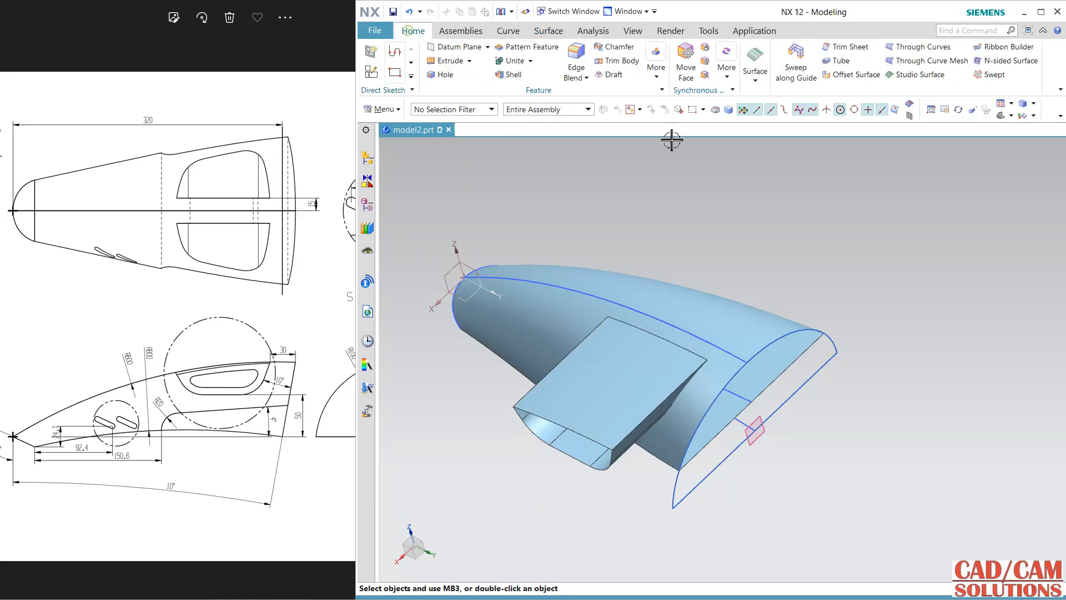
pyautogui.click(657, 76)
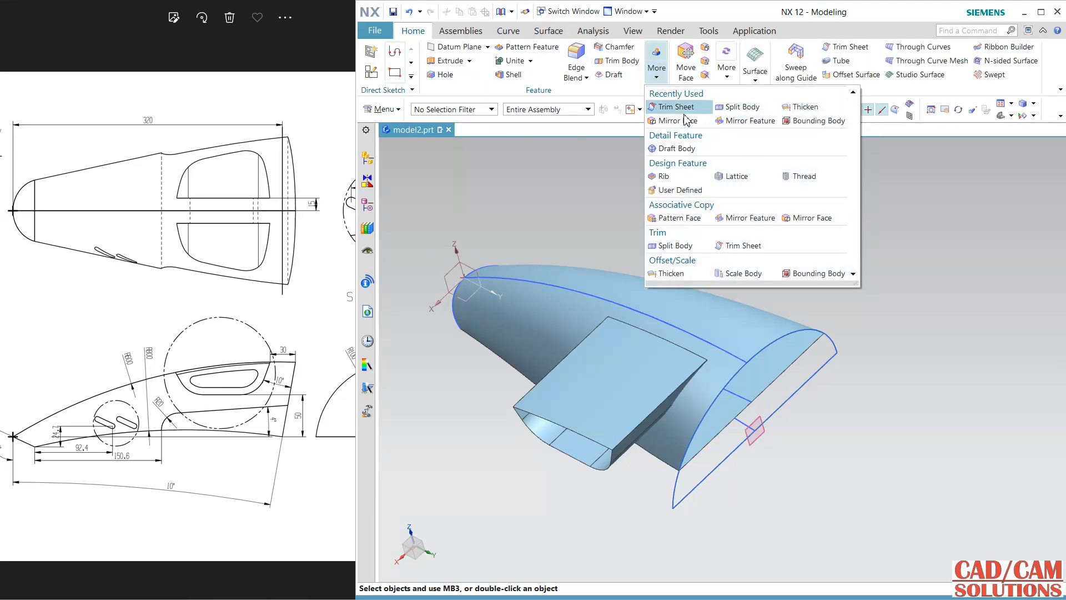
pyautogui.click(728, 122)
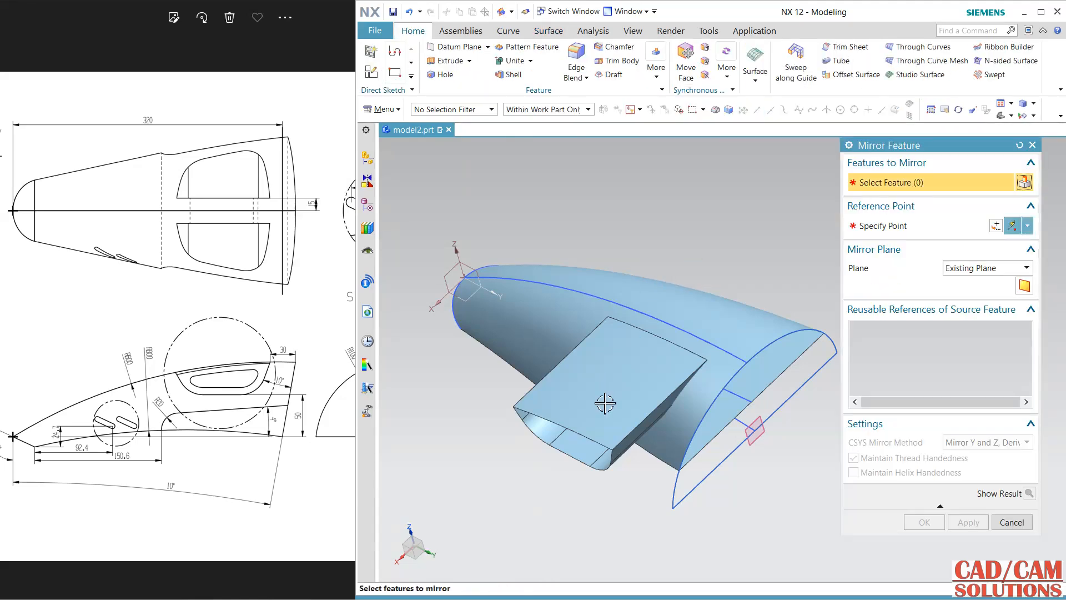
pyautogui.click(606, 399)
pyautogui.click(911, 286)
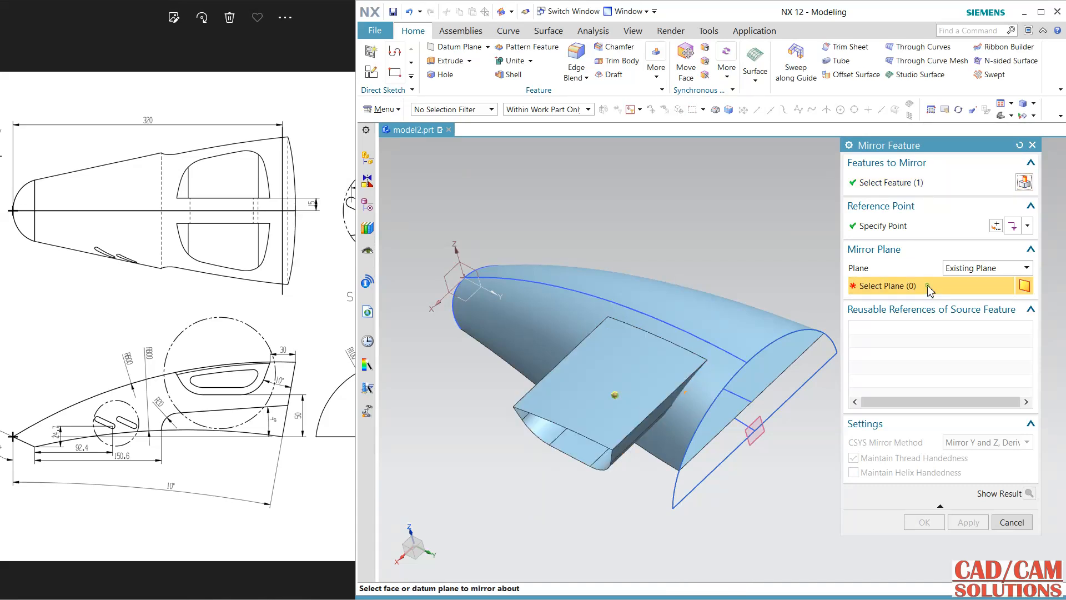
pyautogui.click(473, 272)
pyautogui.click(968, 522)
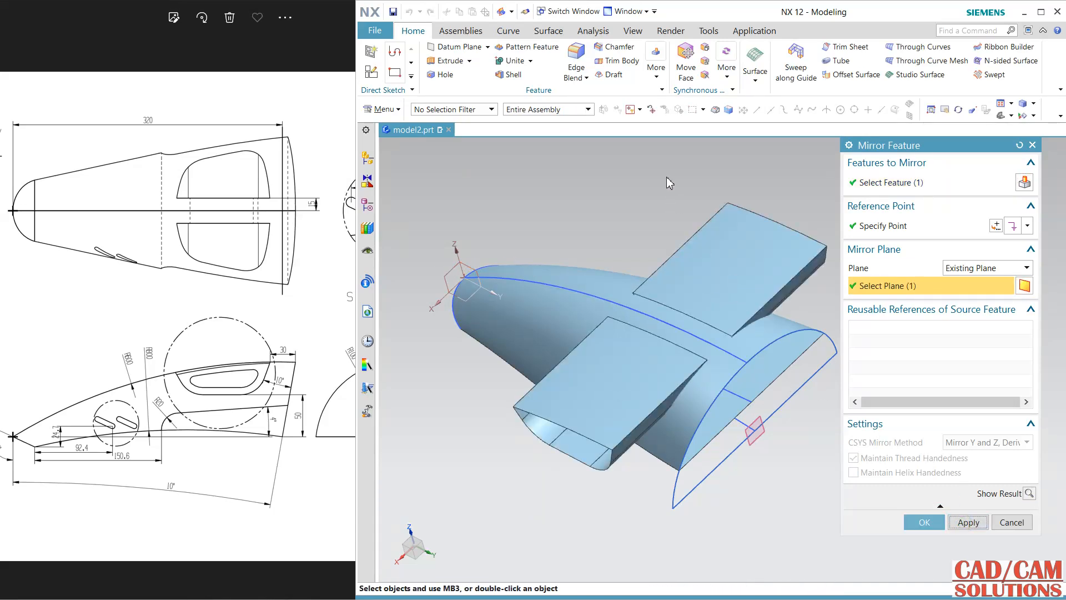
pyautogui.moveTo(669, 183); pyautogui.dragTo(680, 270, button='middle')
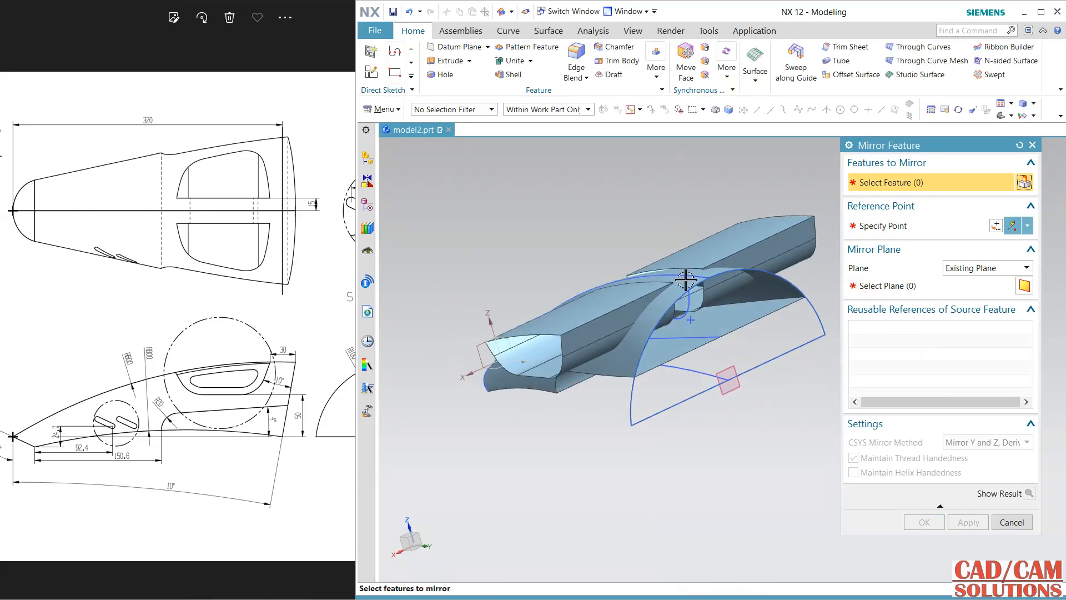
pyautogui.click(1024, 525)
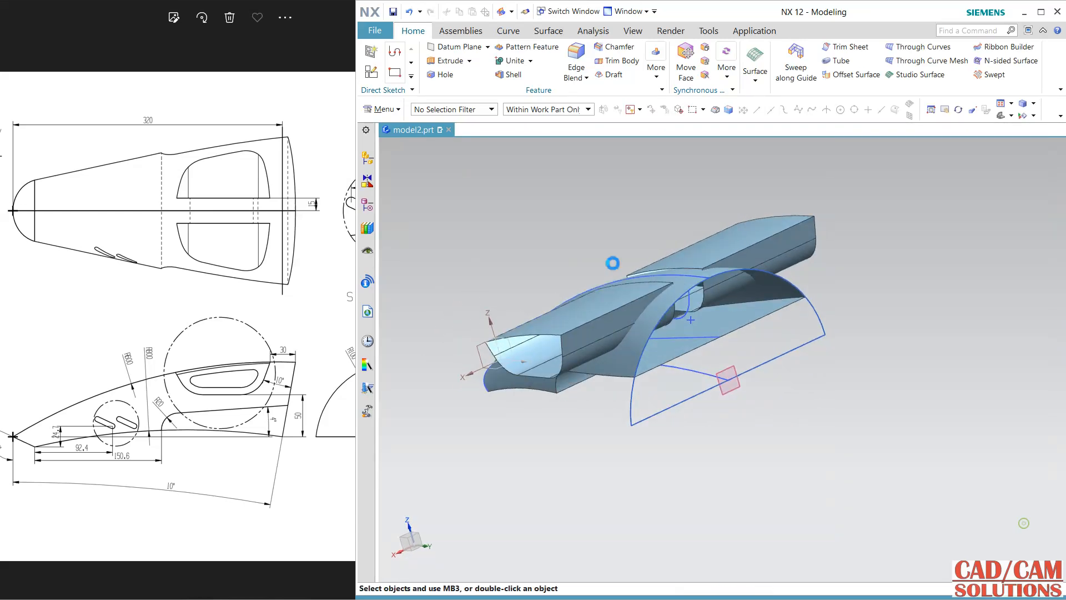
pyautogui.click(548, 32)
pyautogui.click(587, 66)
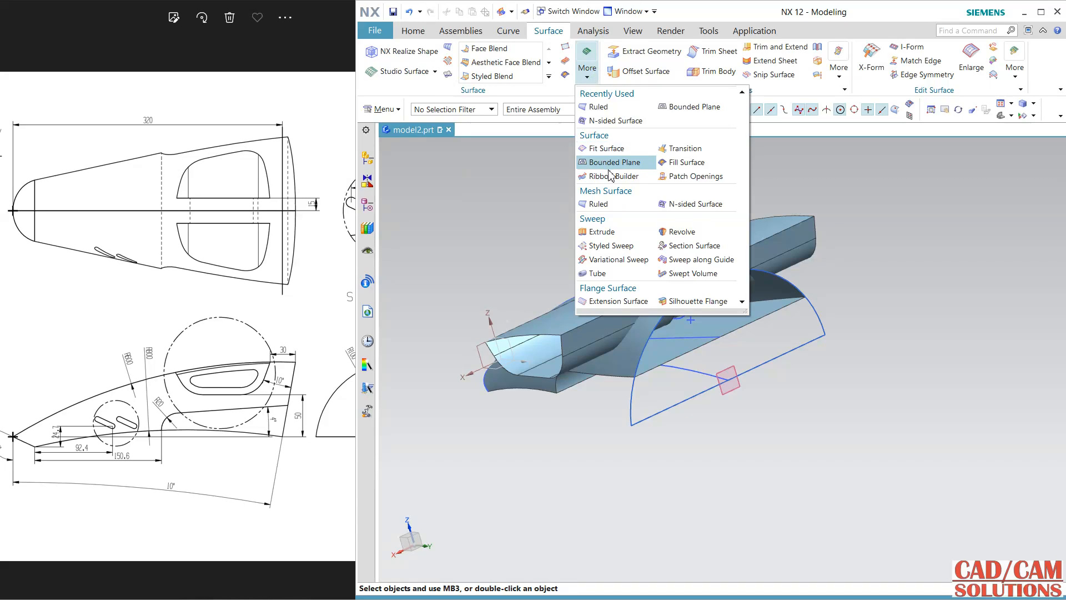
pyautogui.click(611, 170)
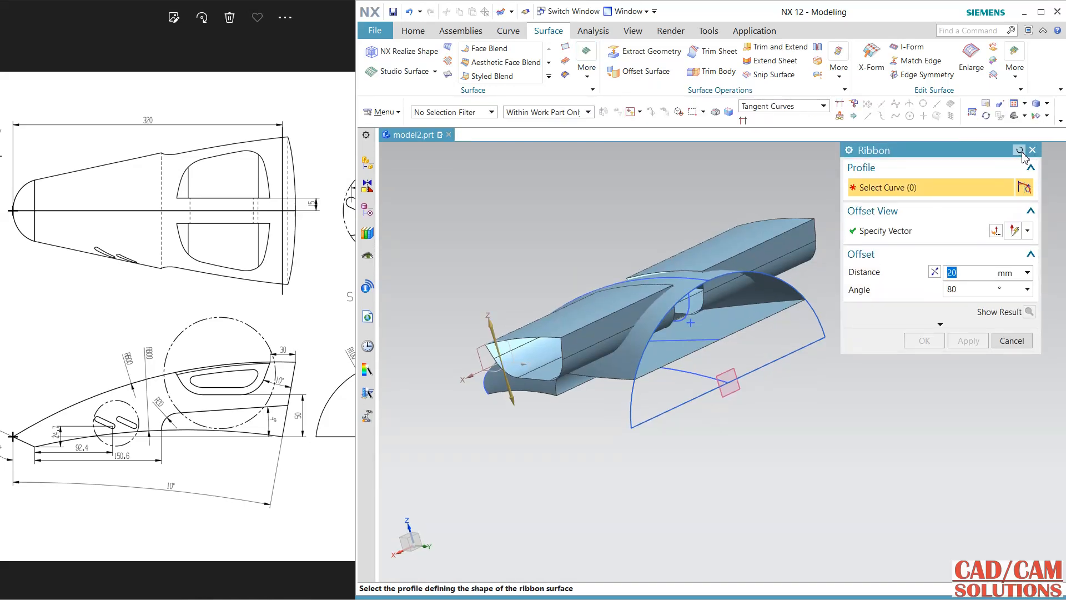
pyautogui.click(1033, 151)
# Step: Close the inner end of the mirrored window sheet with a bounded plane on its six end edges
pyautogui.click(586, 67)
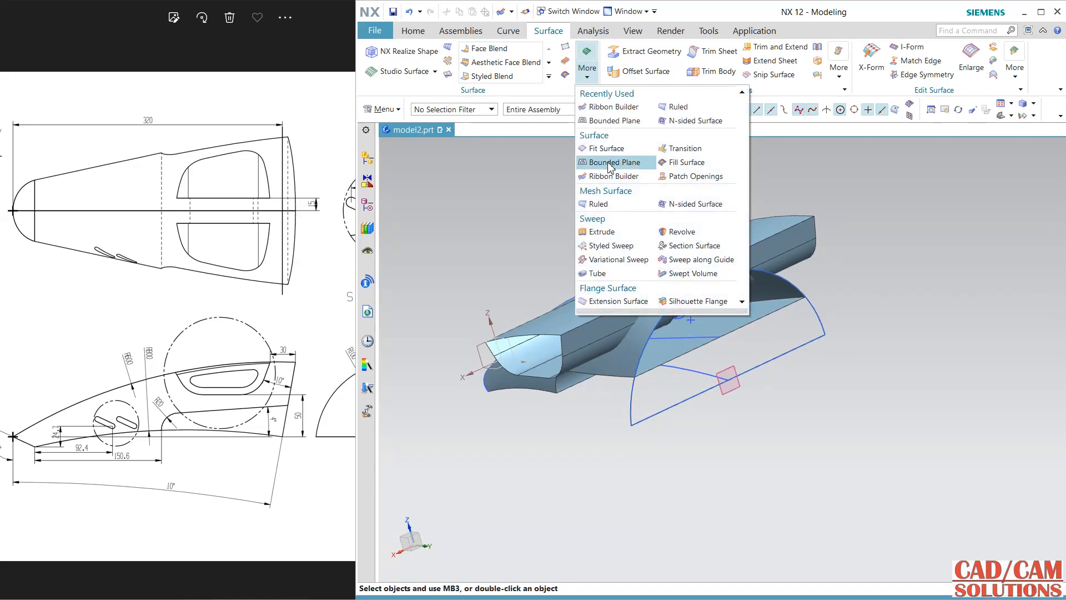
pyautogui.click(606, 231)
pyautogui.scroll(-3, 728, 309)
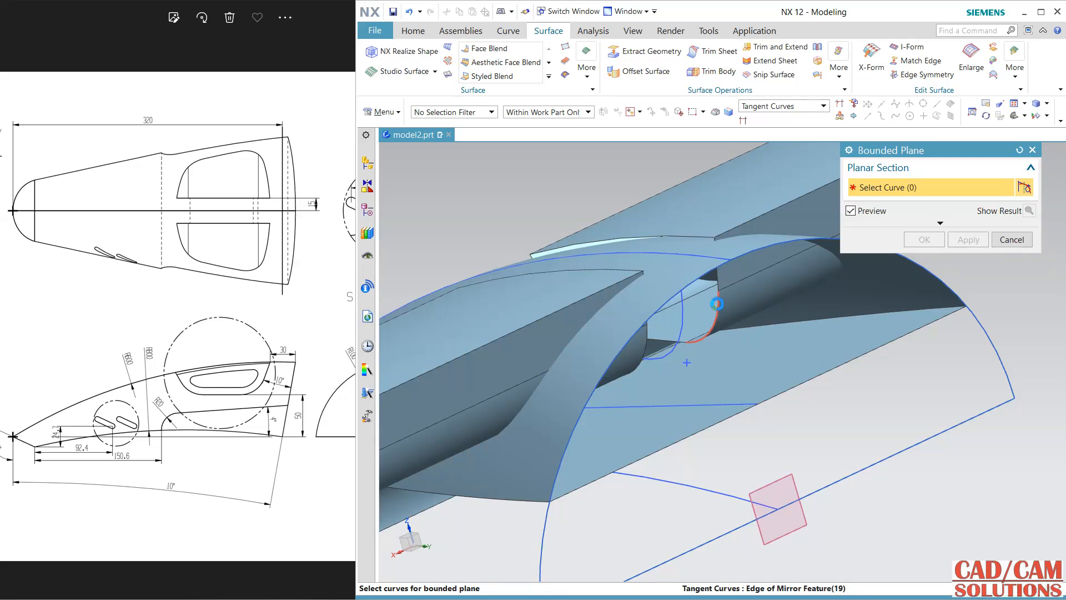
pyautogui.click(716, 304)
pyautogui.click(663, 240)
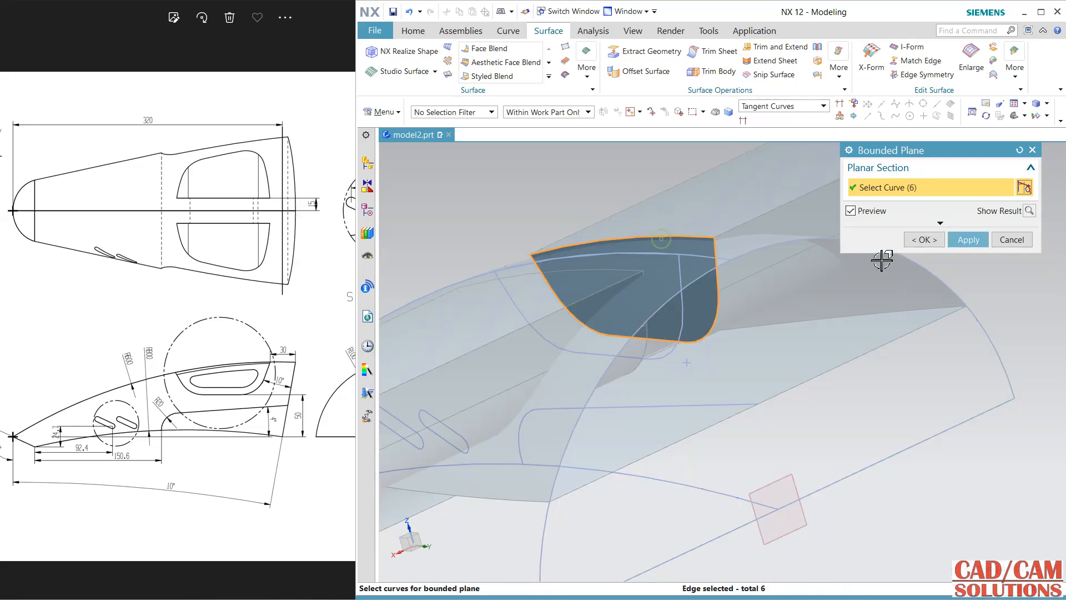
pyautogui.click(915, 241)
# Step: Sew the mirrored window sheet and its bounded end plane into one sheet body
pyautogui.click(817, 49)
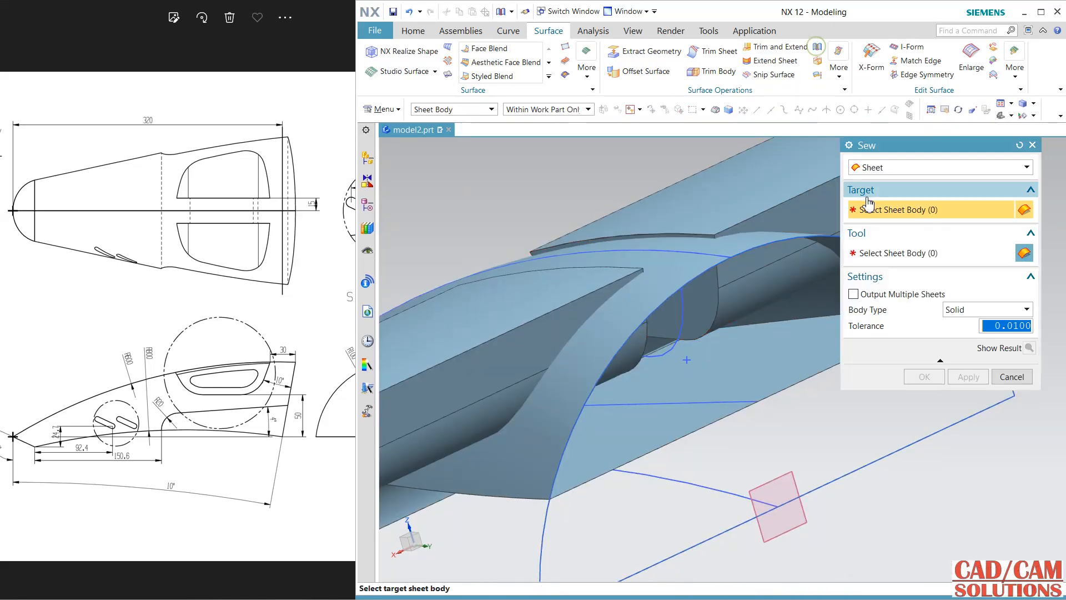
pyautogui.click(821, 211)
pyautogui.click(800, 331)
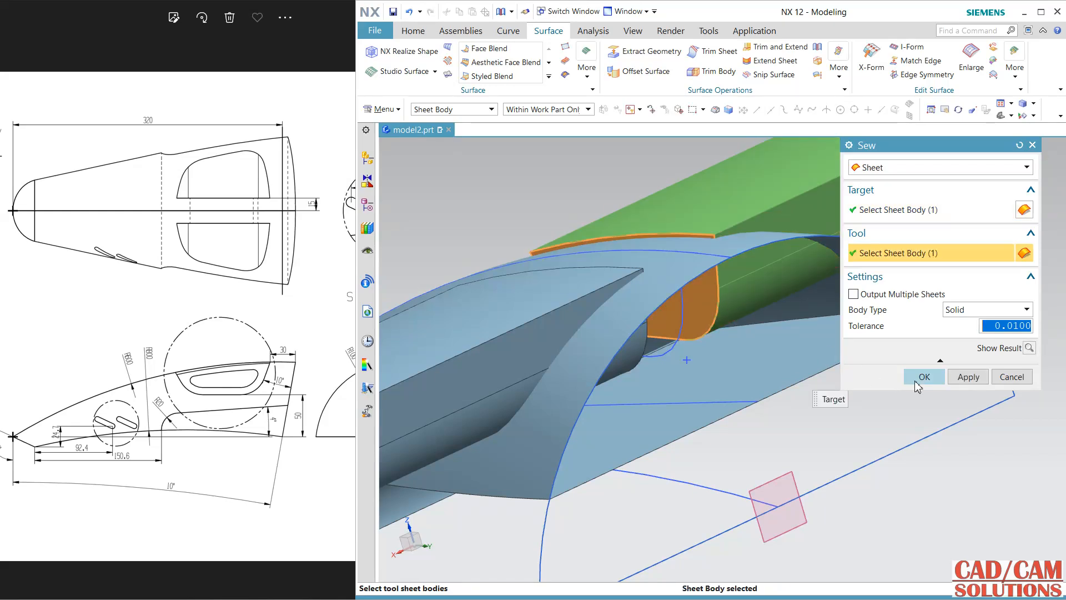
pyautogui.click(924, 377)
# Step: Cut the original window recess into the body with a Make Corner trim, using the sewn window sheet as tool and reversing the trim direction
pyautogui.moveTo(922, 356); pyautogui.dragTo(850, 231, button='middle')
pyautogui.click(789, 50)
pyautogui.click(614, 286)
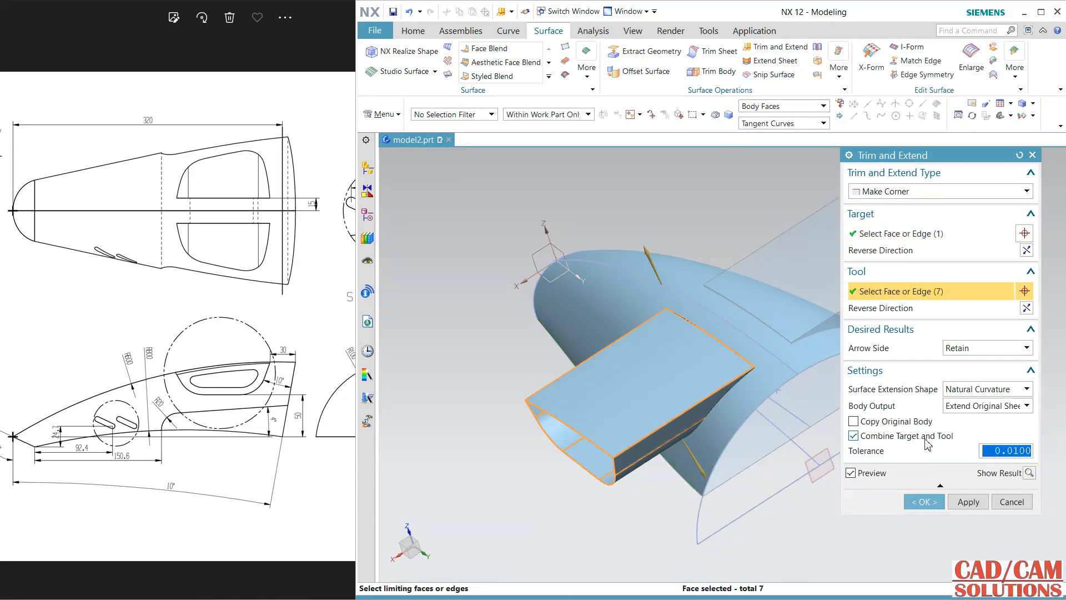
pyautogui.click(1027, 308)
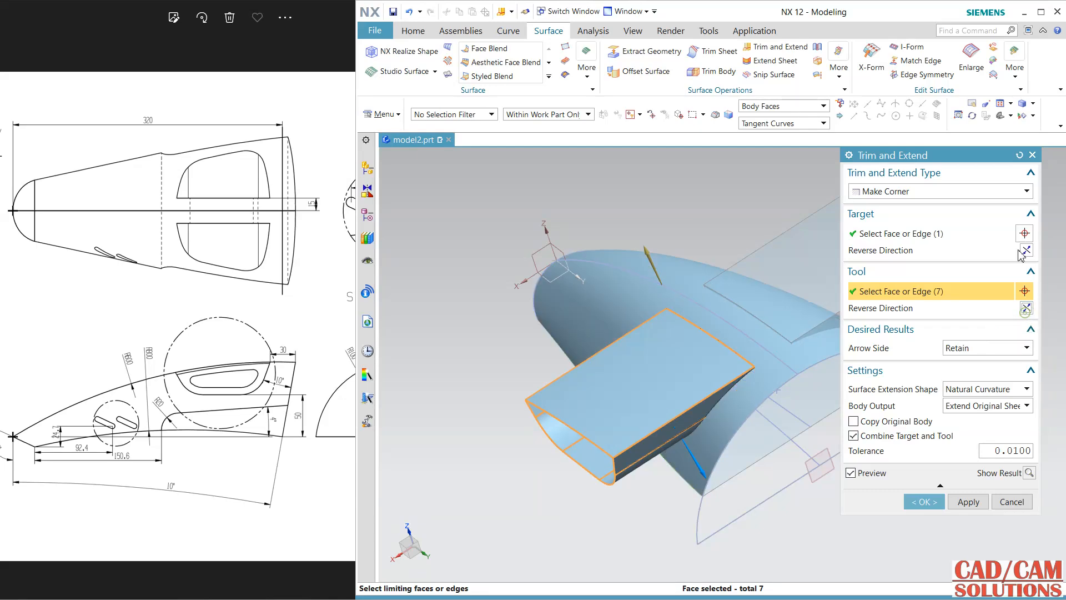
pyautogui.click(969, 501)
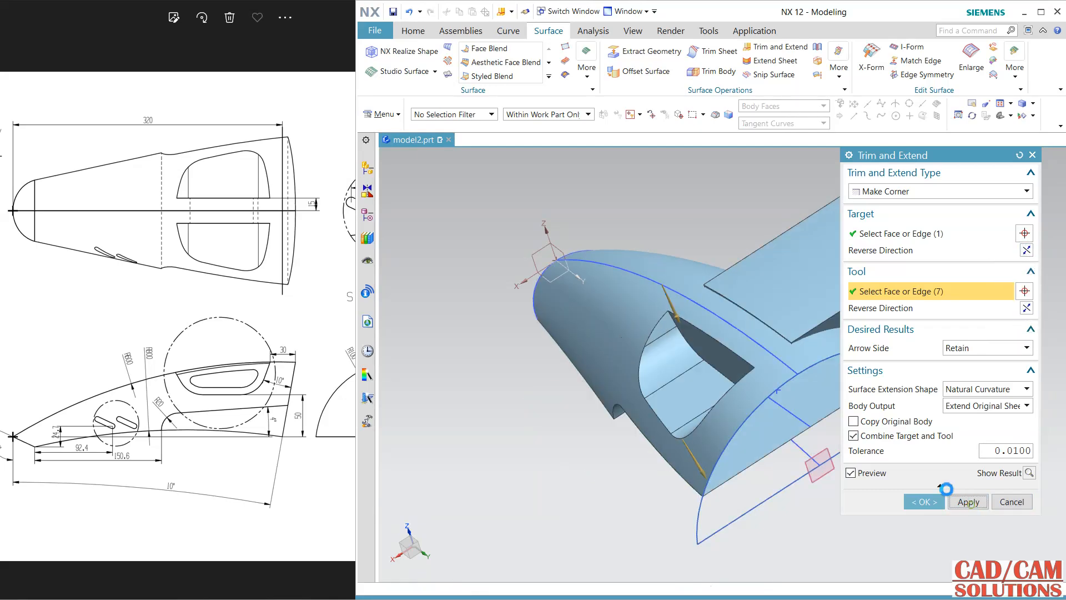
# Step: Cut the opposite window recess with a Make Corner trim, using the body as target, the mirrored sheet as tool, and the target direction reversed
pyautogui.click(664, 290)
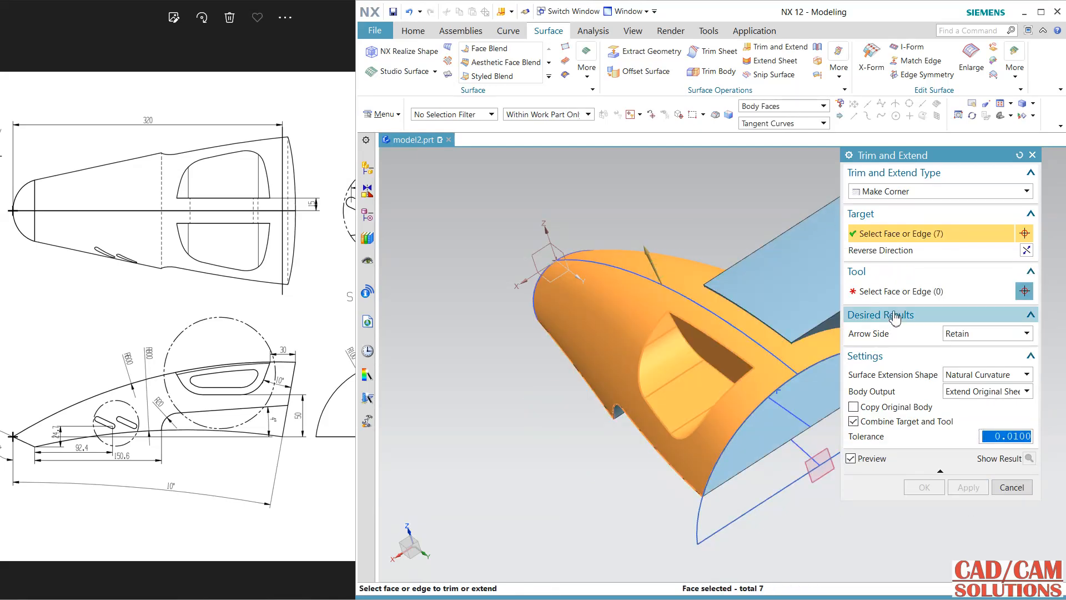
pyautogui.click(877, 294)
pyautogui.click(769, 280)
pyautogui.keyDown('shift'); pyautogui.moveTo(768, 280); pyautogui.dragTo(666, 265, button='middle'); pyautogui.keyUp('shift')
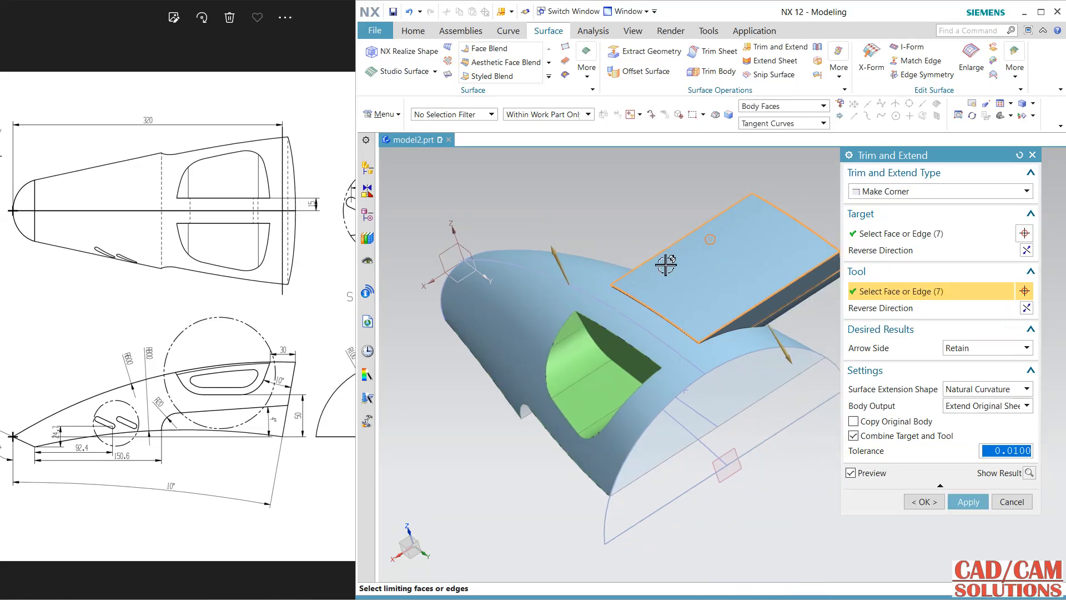
pyautogui.click(1026, 252)
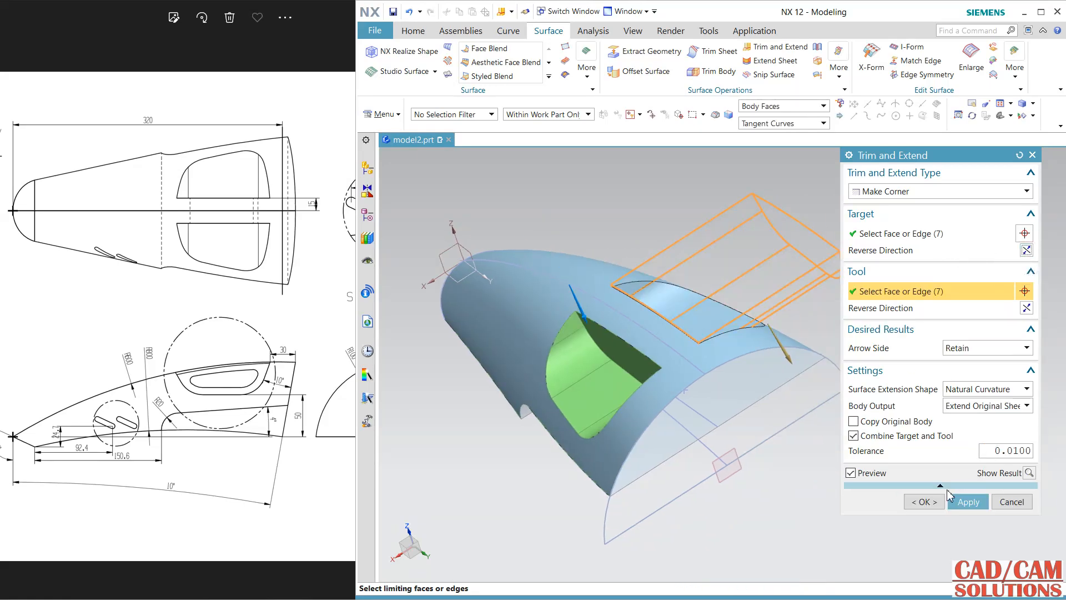
pyautogui.click(924, 501)
# Step: Extrude both Detail B slot profiles as solids with a symmetric distance of 130 mm and no boolean
pyautogui.moveTo(638, 328); pyautogui.dragTo(495, 417, button='middle')
pyautogui.moveTo(495, 417); pyautogui.dragTo(554, 460, button='right')
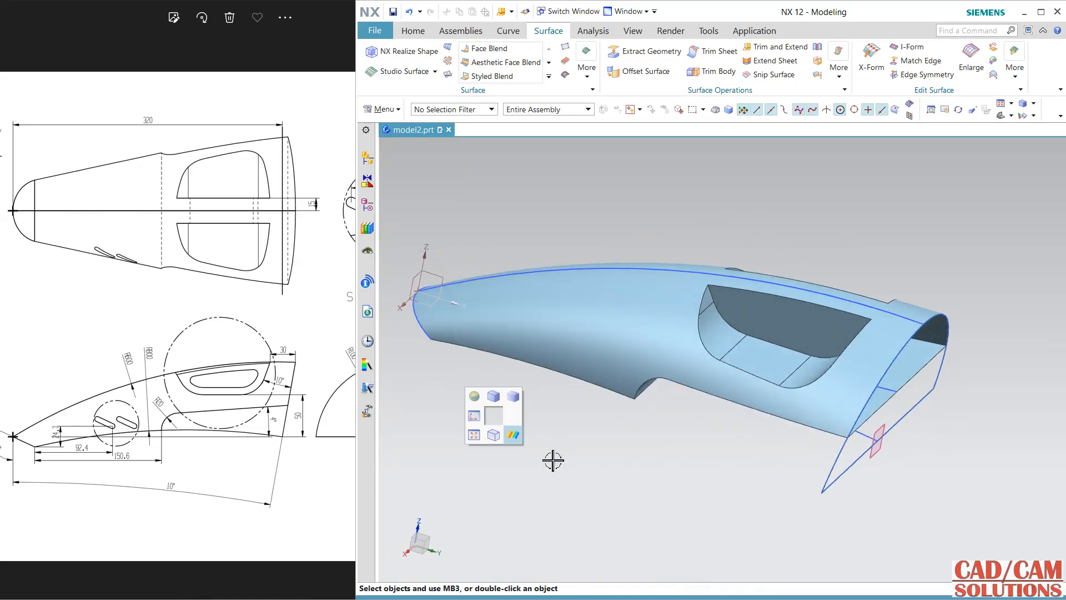
pyautogui.click(522, 433)
pyautogui.click(413, 31)
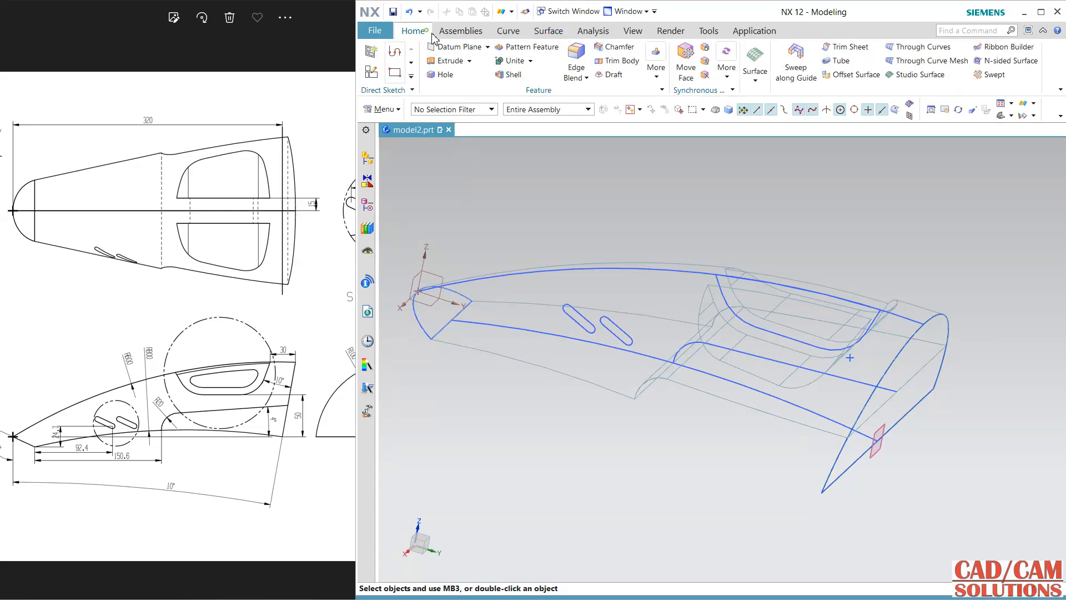
pyautogui.click(448, 61)
pyautogui.click(574, 313)
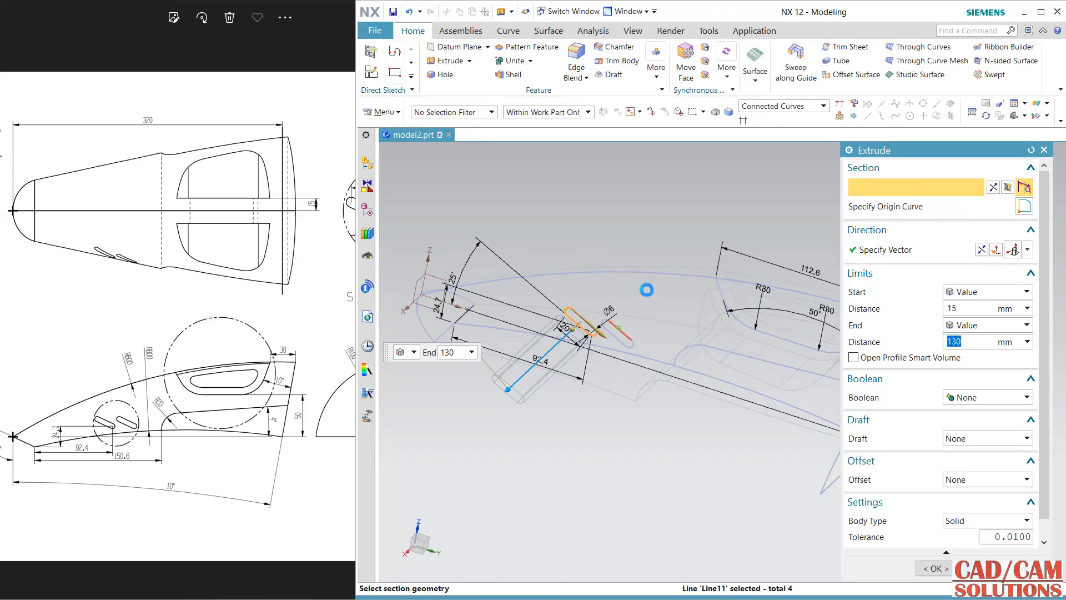
pyautogui.click(627, 312)
pyautogui.click(992, 325)
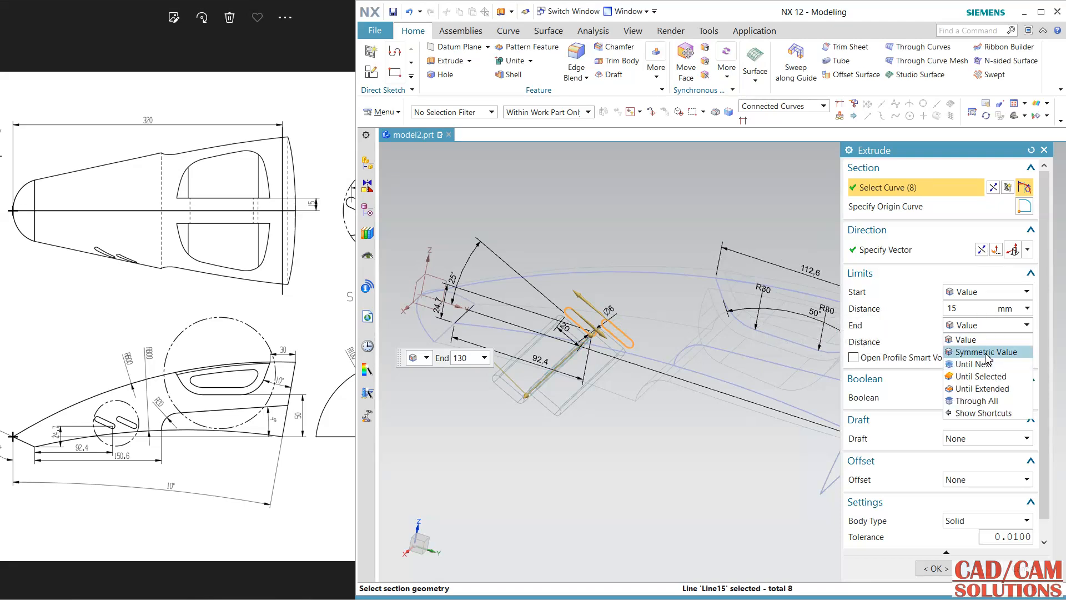
pyautogui.click(983, 352)
pyautogui.click(938, 555)
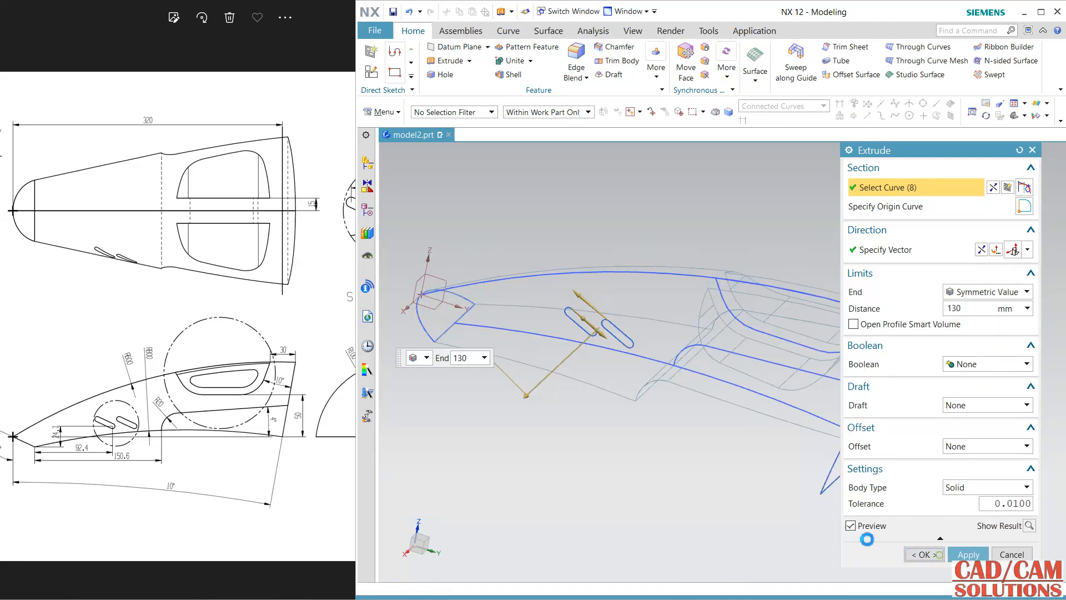
# Step: Edit the slot extrusion to subtract it from the main body
pyautogui.moveTo(627, 209); pyautogui.dragTo(629, 198, button='right')
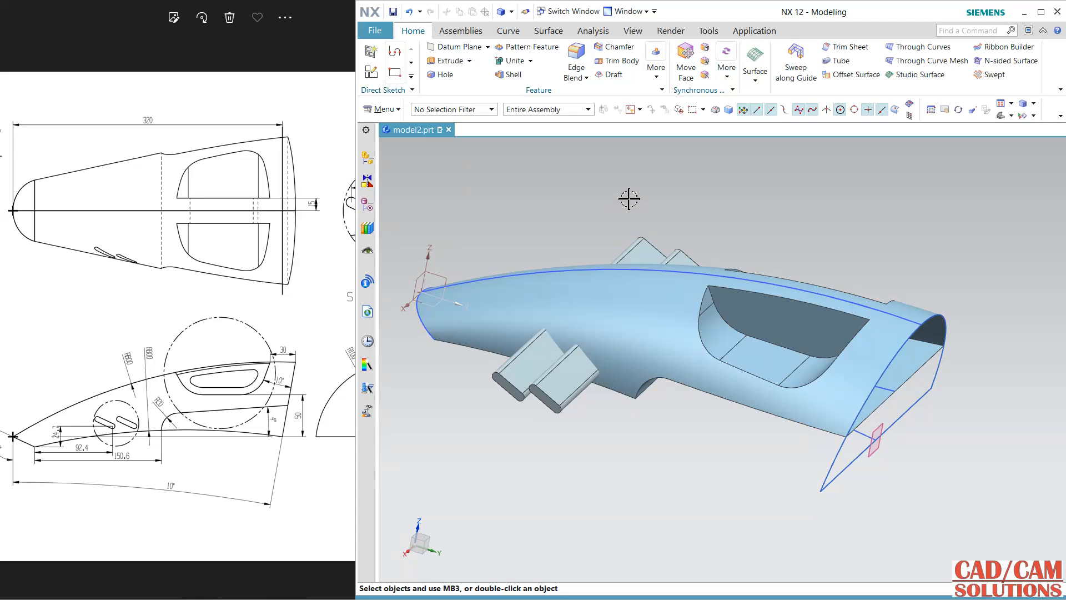
pyautogui.doubleClick(552, 390)
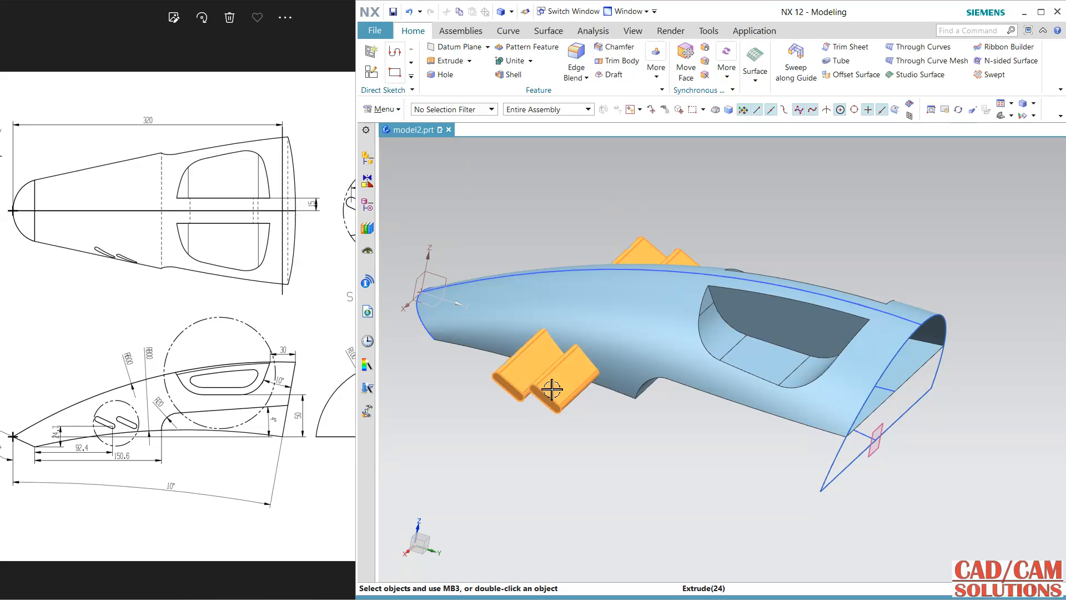
pyautogui.click(987, 364)
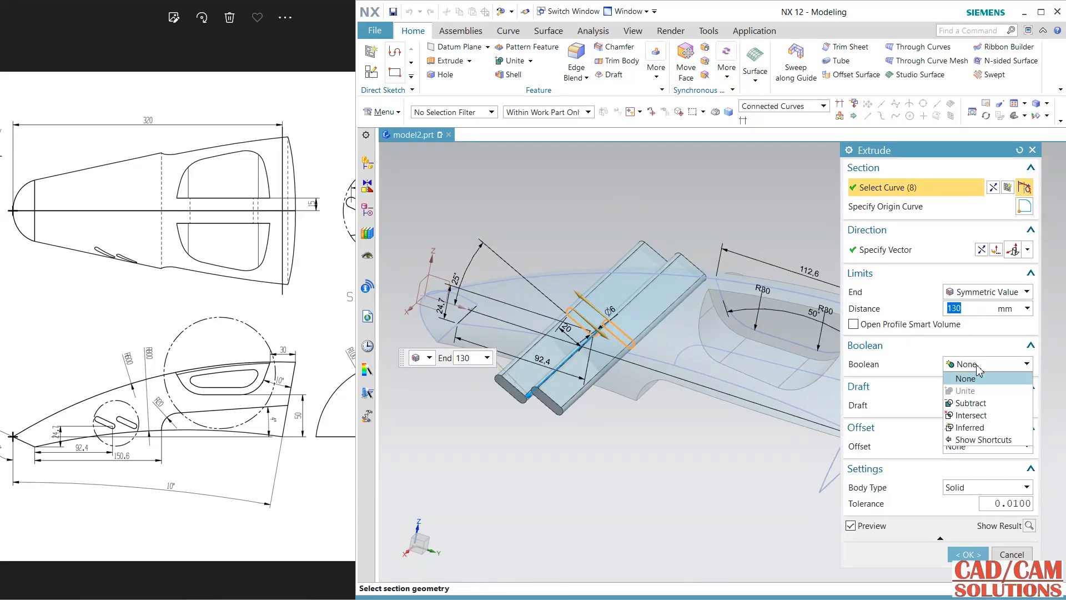
pyautogui.click(986, 401)
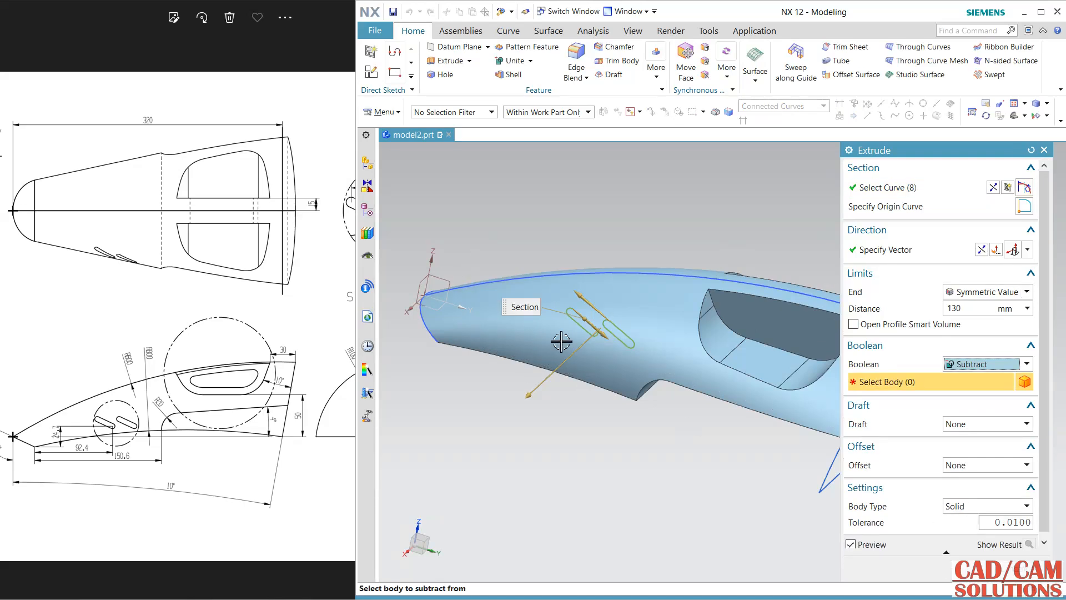
pyautogui.click(671, 357)
pyautogui.middleClick(744, 465)
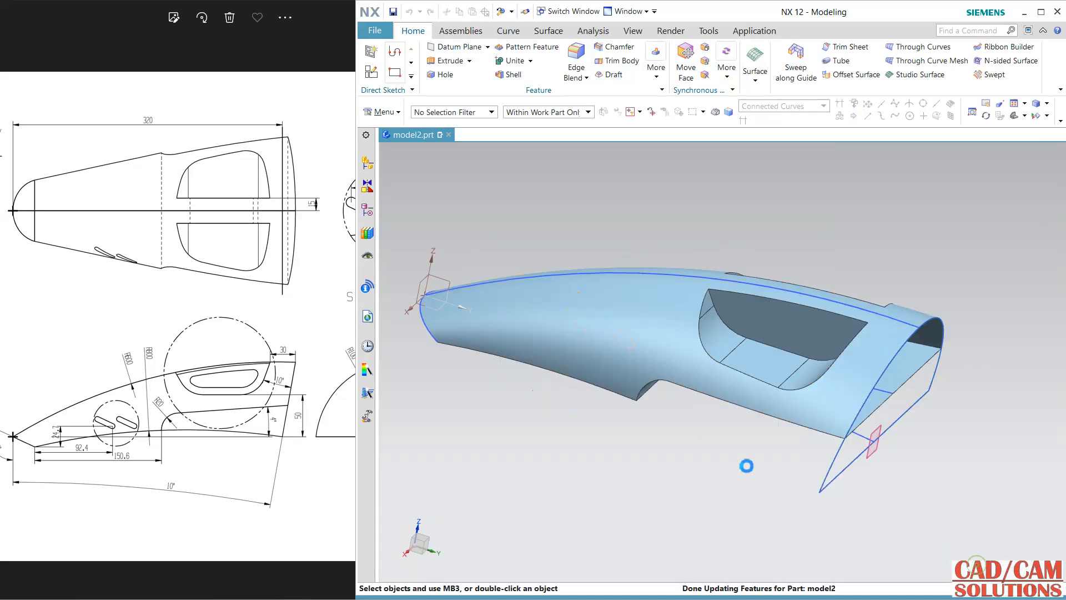
# Step: Hide the reference sketch curves and the rear datum plane around the body
pyautogui.moveTo(619, 431); pyautogui.dragTo(707, 381, button='middle')
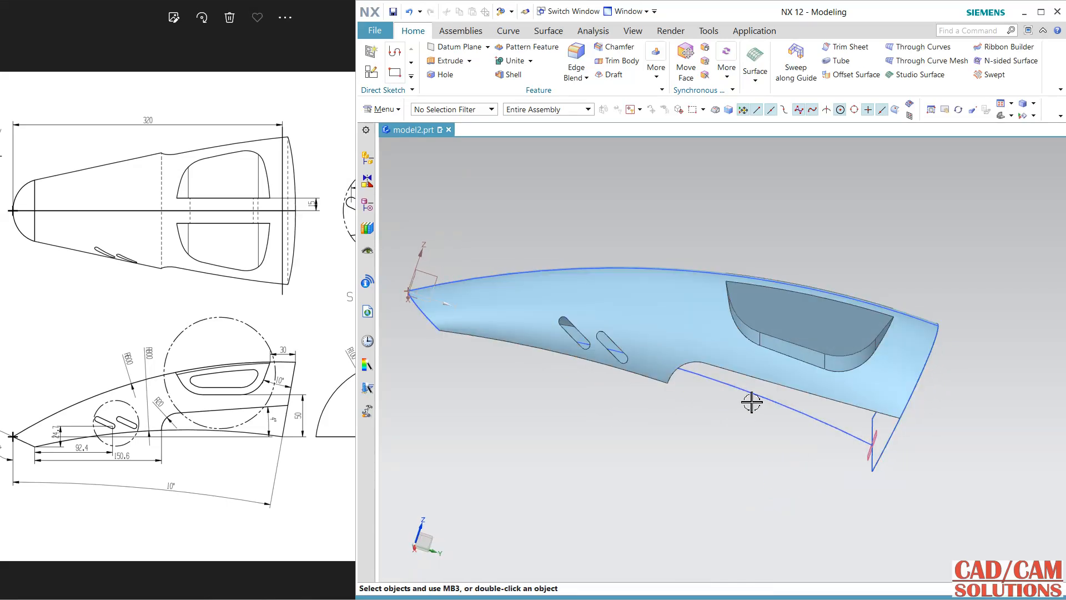
pyautogui.moveTo(753, 392); pyautogui.dragTo(834, 482, button='right')
pyautogui.click(888, 445)
pyautogui.hotkey('ctrl', 'b')
pyautogui.moveTo(752, 428); pyautogui.dragTo(743, 323, button='middle')
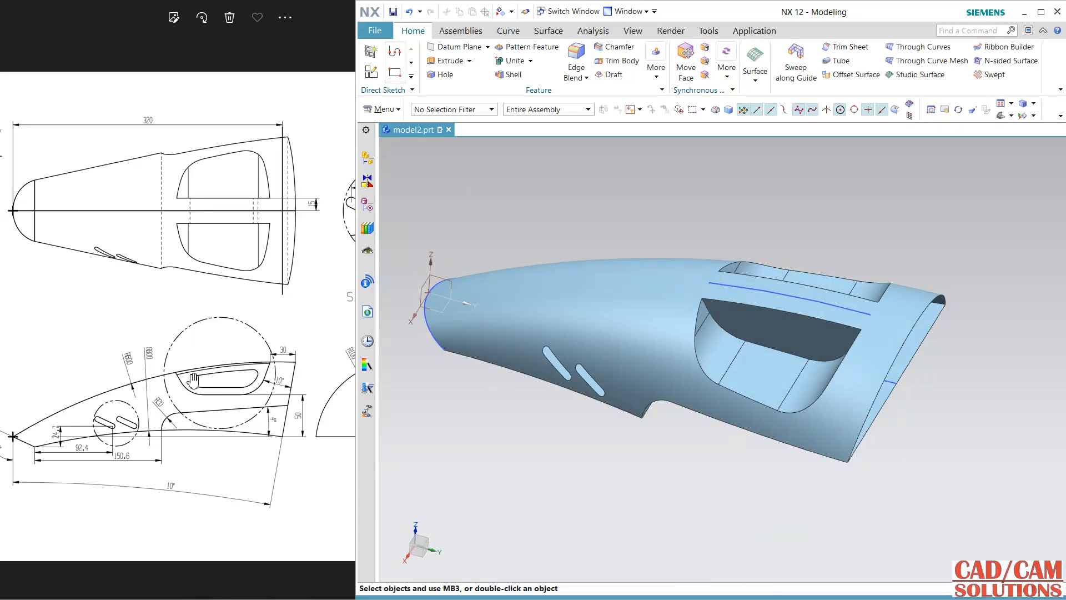
# Step: Consult Detail A in the reference drawing and create a sketch on the YZ plane of the datum coordinate system
pyautogui.moveTo(141, 311); pyautogui.dragTo(293, 319)
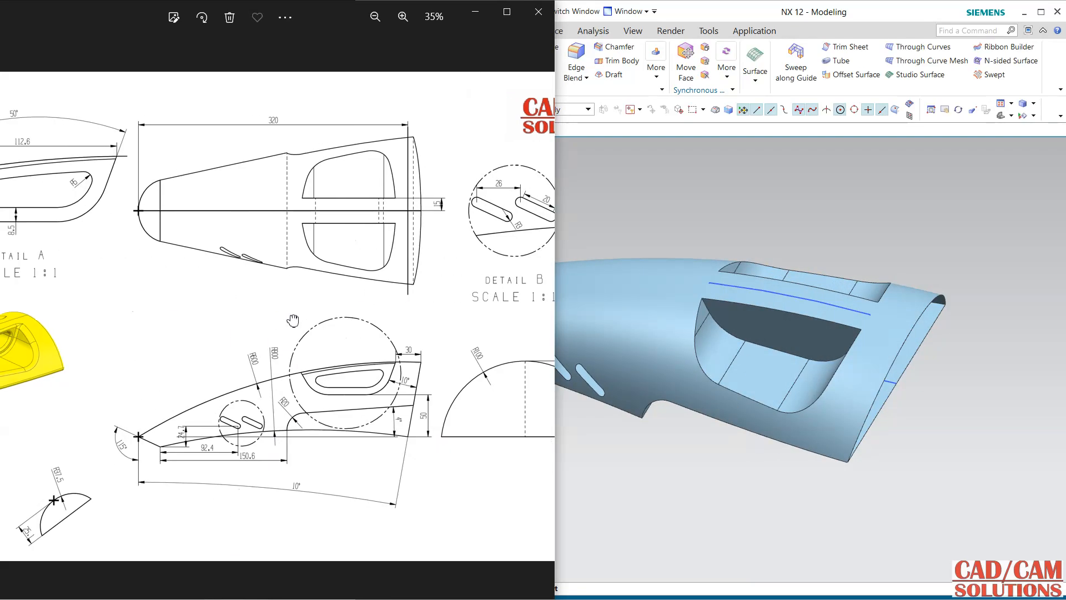
pyautogui.click(700, 204)
pyautogui.moveTo(598, 243); pyautogui.dragTo(615, 223, button='middle')
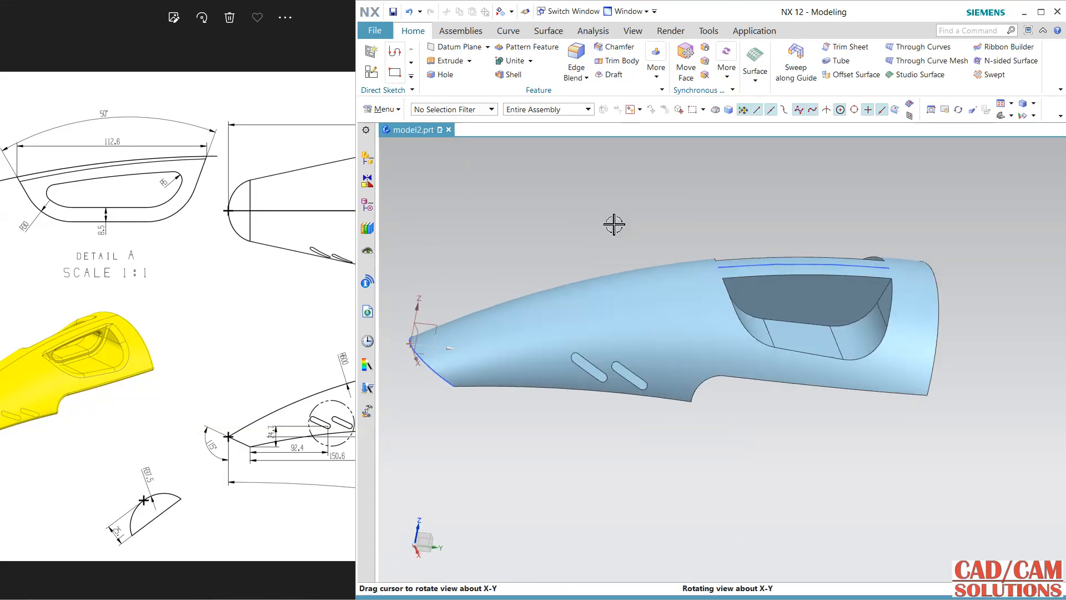
pyautogui.click(377, 71)
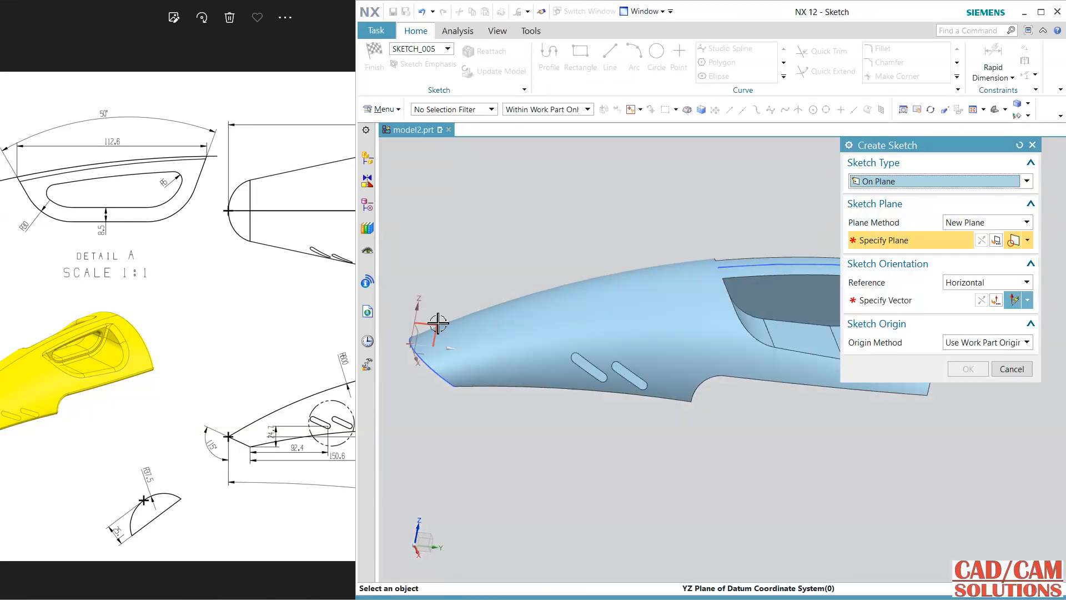
pyautogui.click(438, 323)
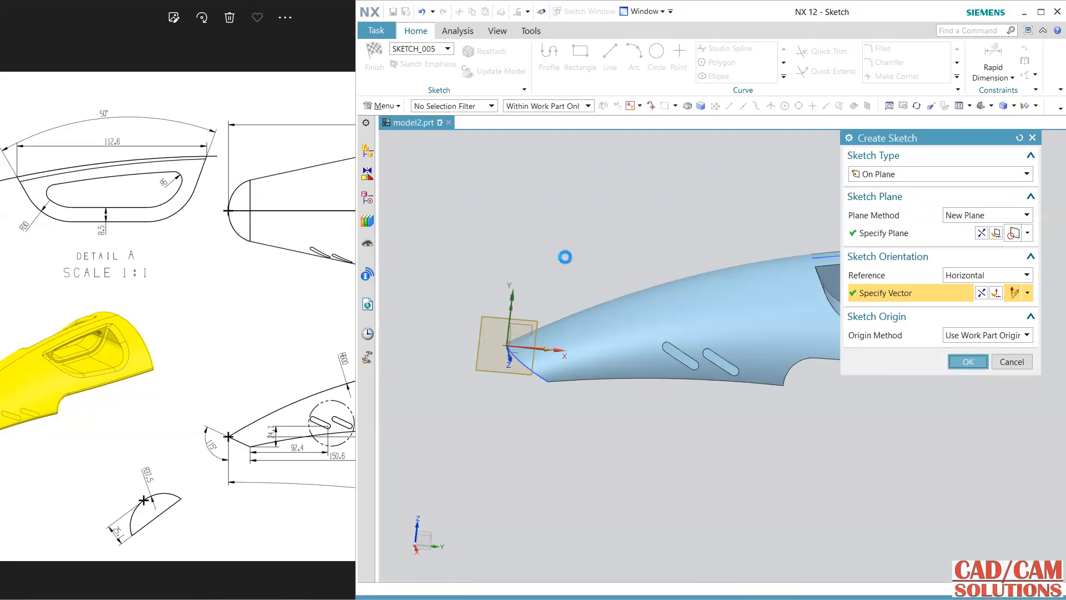
pyautogui.middleClick(565, 257)
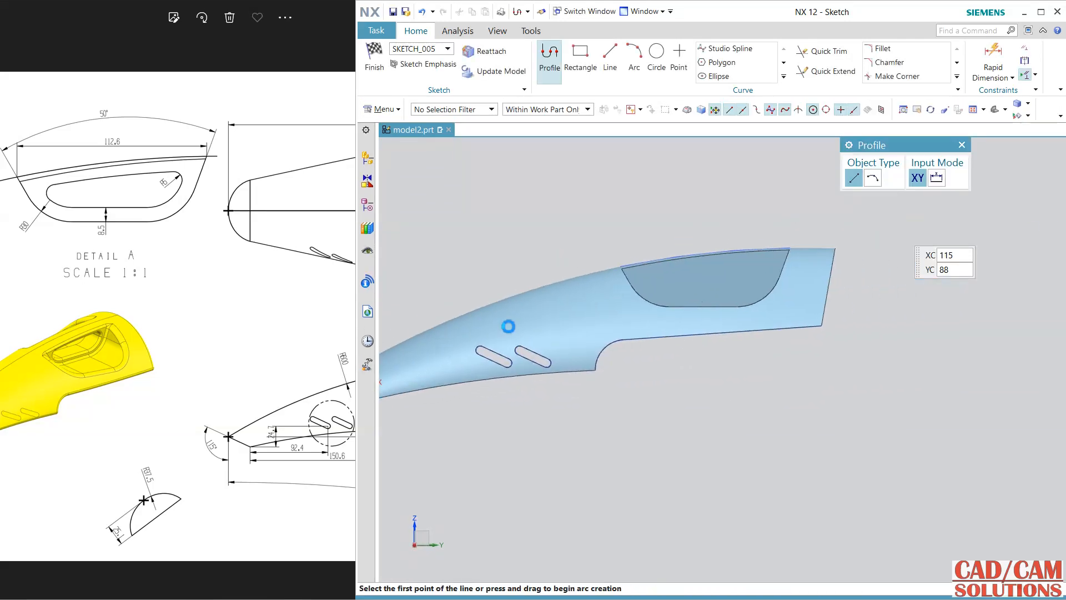
# Step: Offset the recess outline 8.5 mm inward to form the inner Detail A opening profile
pyautogui.scroll(5, 779, 245)
pyautogui.click(784, 76)
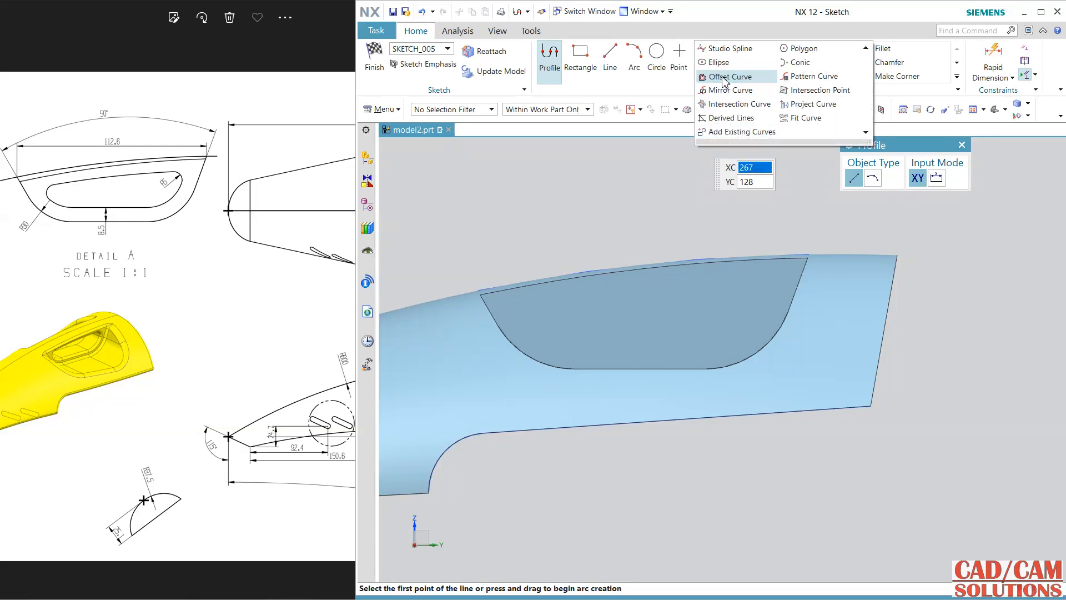
pyautogui.click(724, 77)
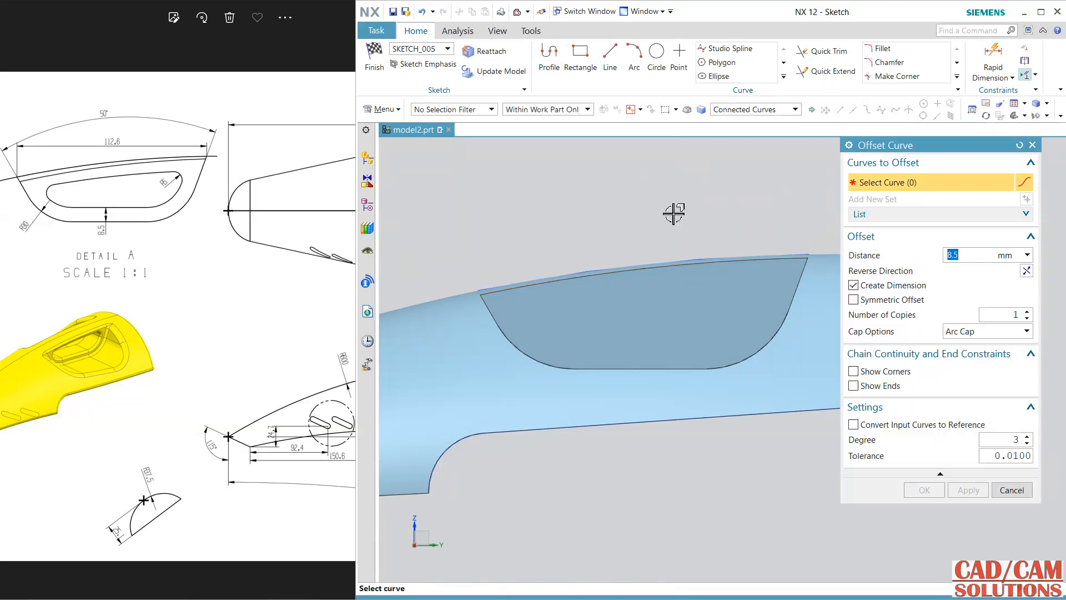
pyautogui.moveTo(654, 197); pyautogui.dragTo(665, 213, button='right')
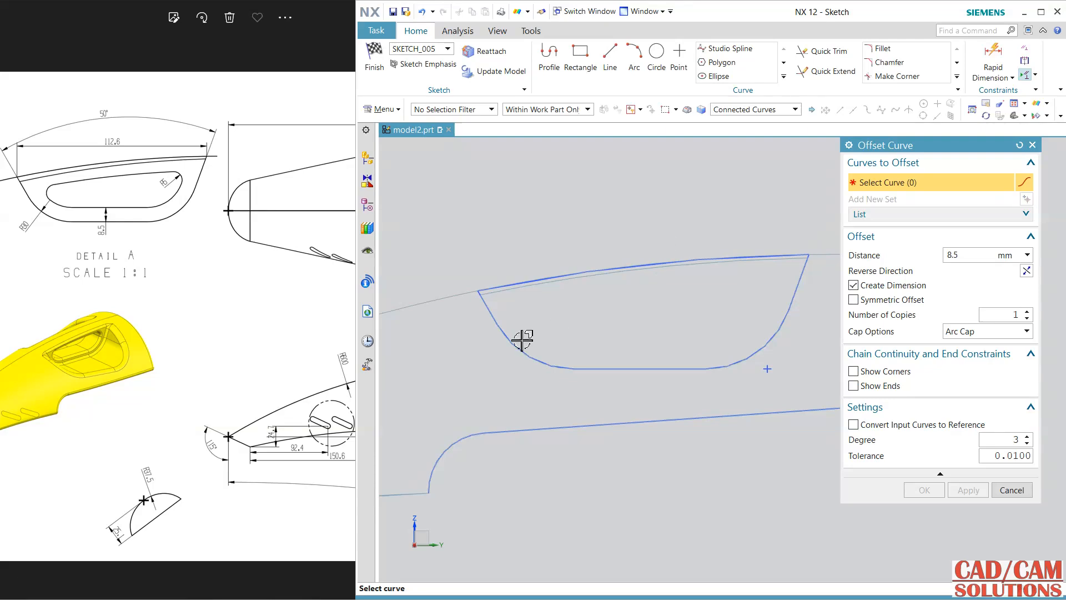
pyautogui.click(536, 279)
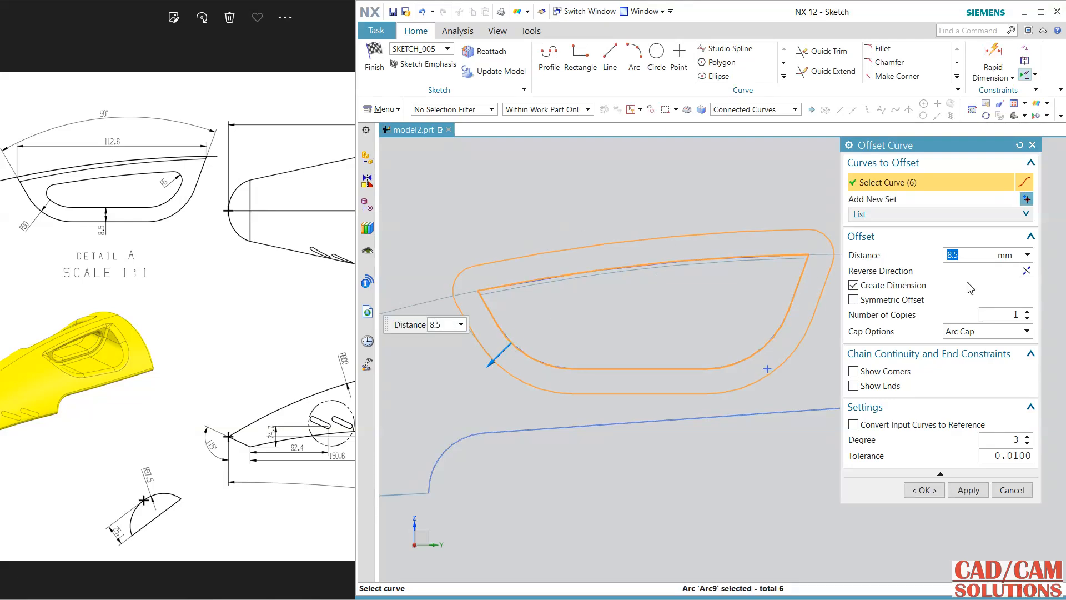
pyautogui.click(1026, 272)
pyautogui.click(924, 490)
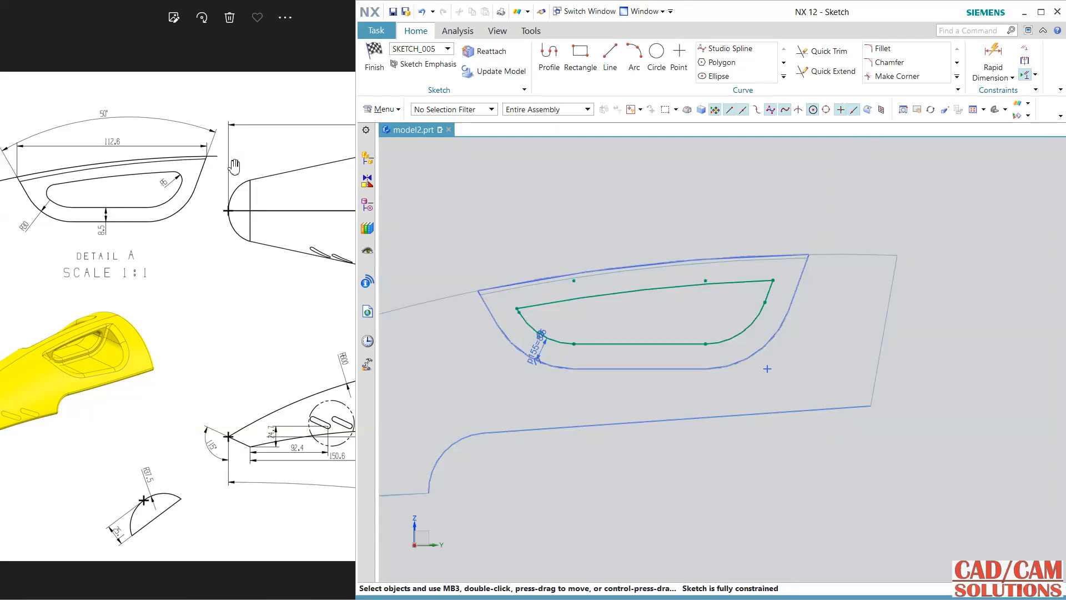
# Step: Fillet the two upper corners of the inner opening profile with a 5 mm radius
pyautogui.click(889, 53)
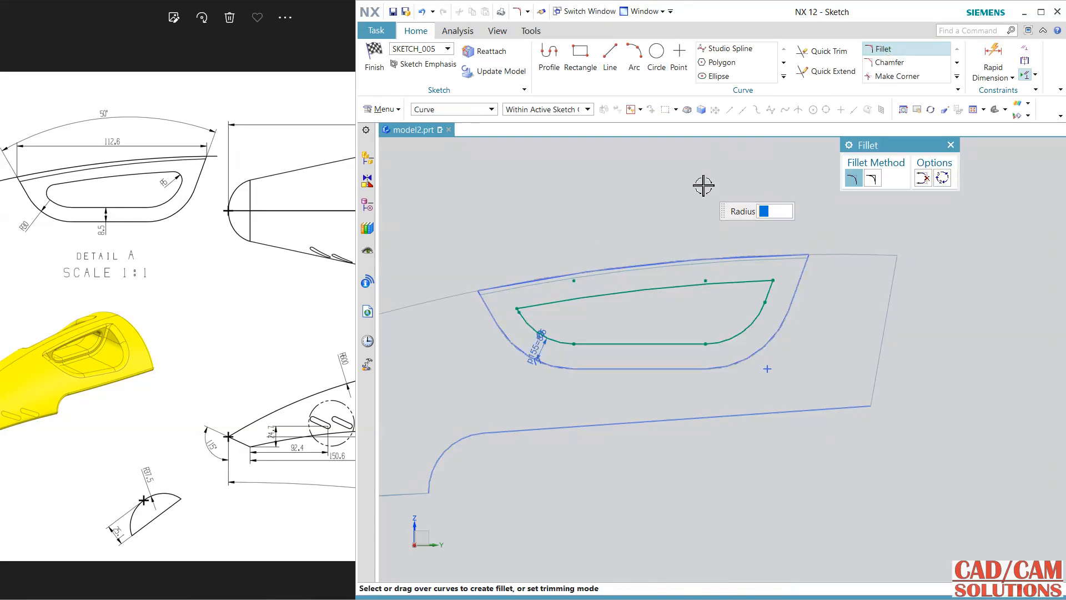
pyautogui.scroll(2, 522, 330)
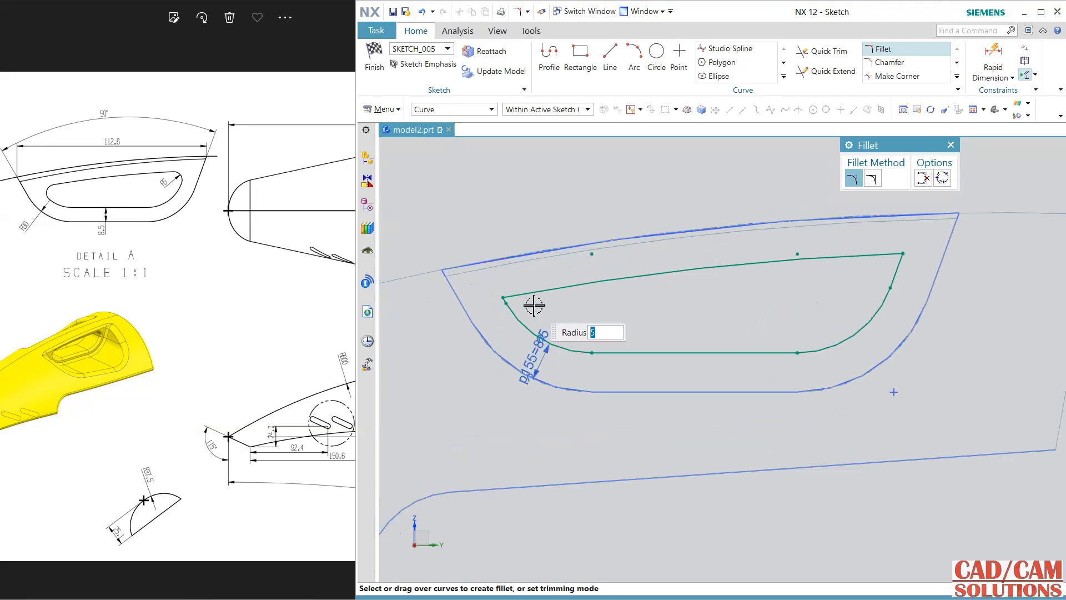
pyautogui.click(536, 294)
pyautogui.click(527, 326)
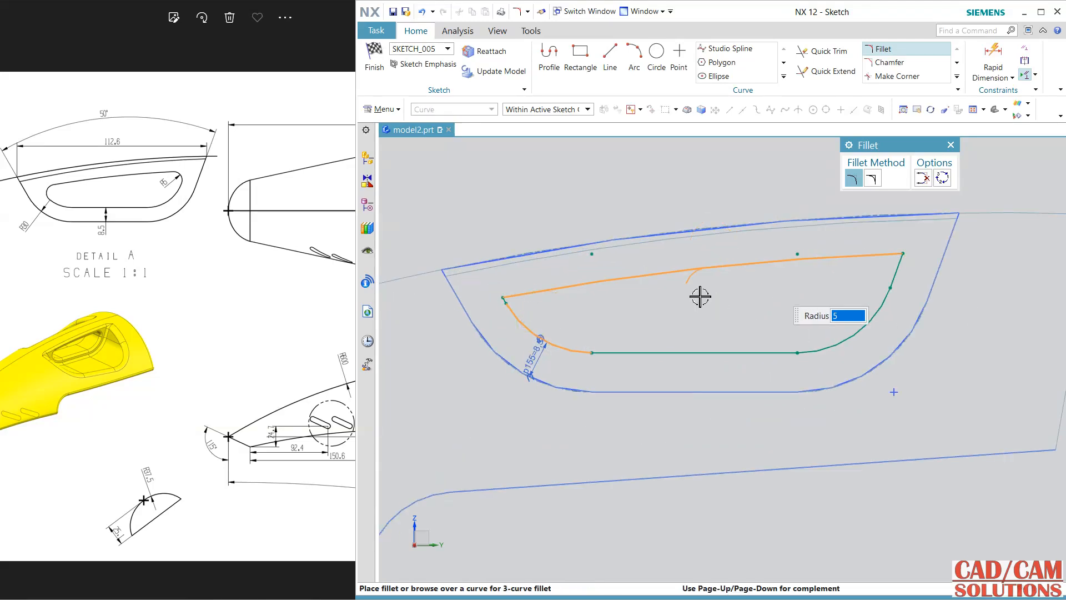
pyautogui.click(530, 311)
pyautogui.click(864, 259)
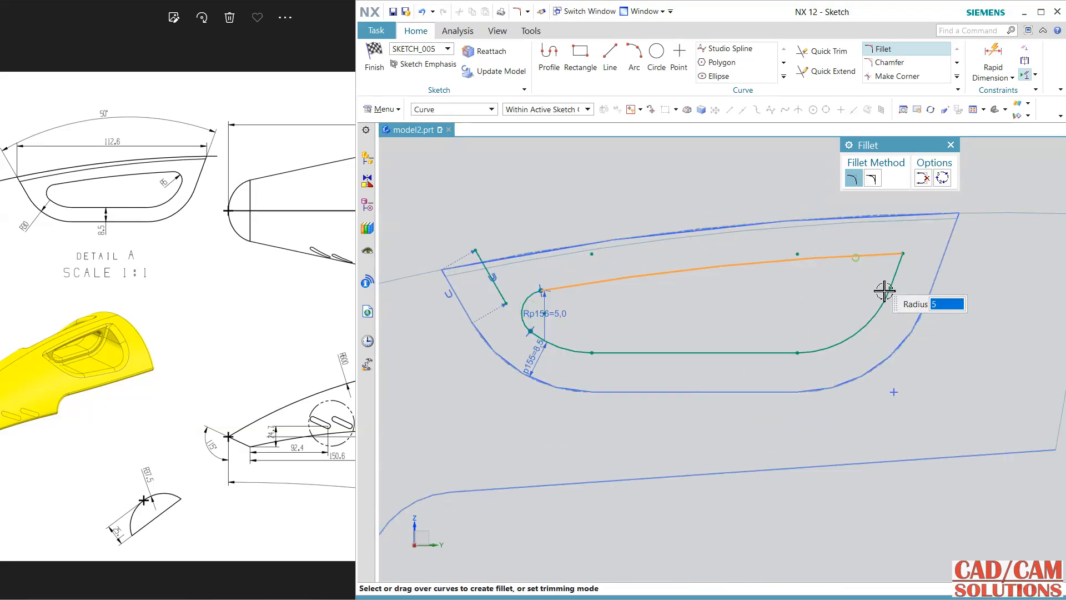
pyautogui.click(887, 303)
pyautogui.click(892, 288)
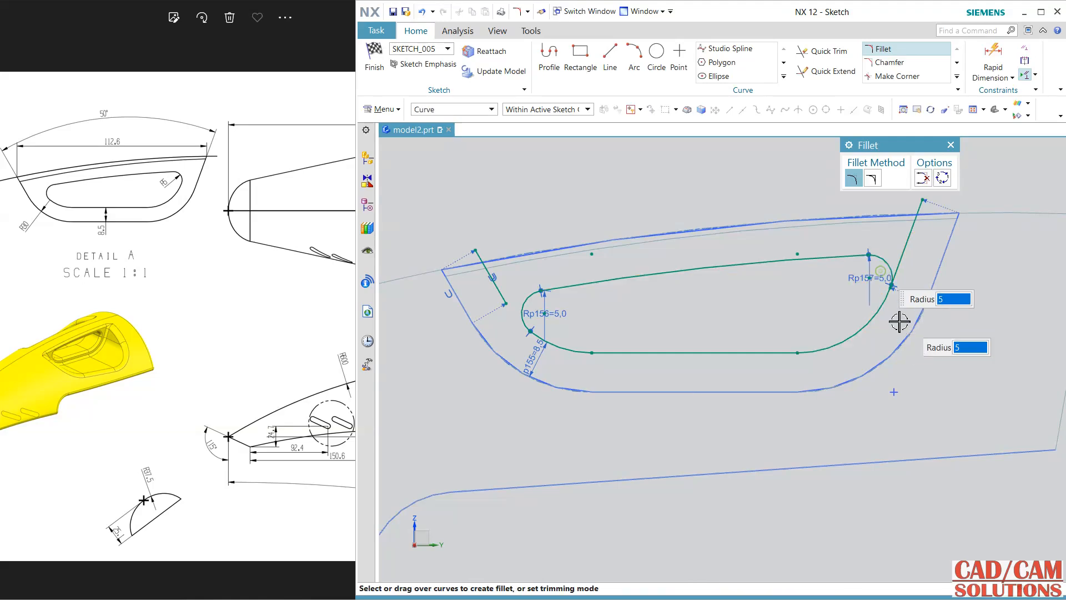
pyautogui.press('Escape')
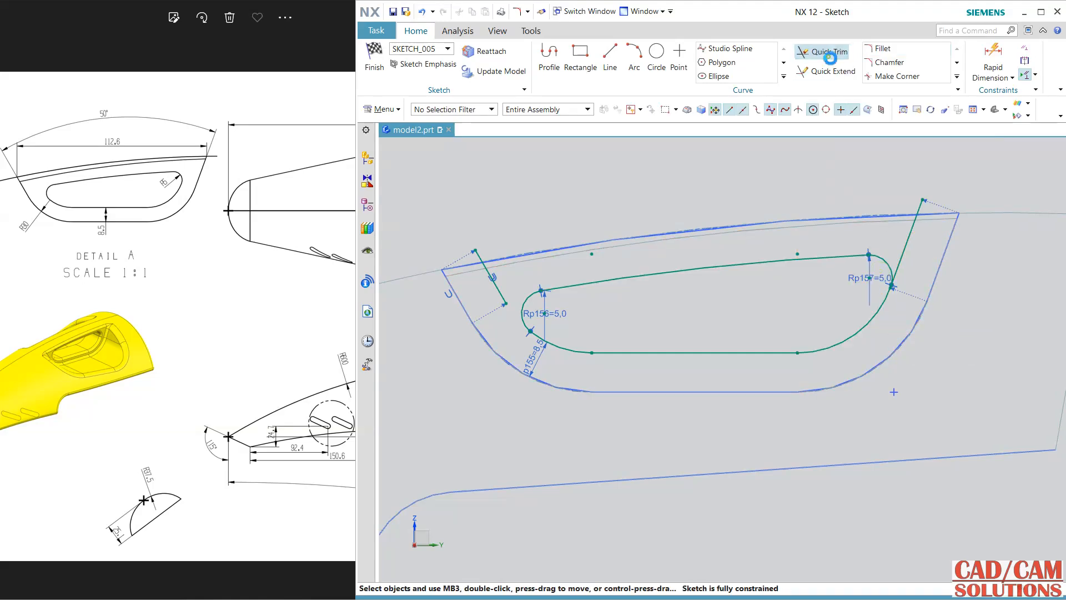
# Step: Trim away the leftover line segments outside the filleted corners, finish the sketch and restore the shaded display
pyautogui.click(831, 58)
pyautogui.click(501, 293)
pyautogui.moveTo(881, 329)
pyautogui.keyDown('shift'); pyautogui.mouseDown(button='middle')
pyautogui.moveTo(797, 374)
pyautogui.moveTo(786, 298)
pyautogui.mouseUp(button='middle'); pyautogui.keyUp('shift')
pyautogui.click(798, 303)
pyautogui.click(1012, 261)
pyautogui.scroll(-3, 850, 290)
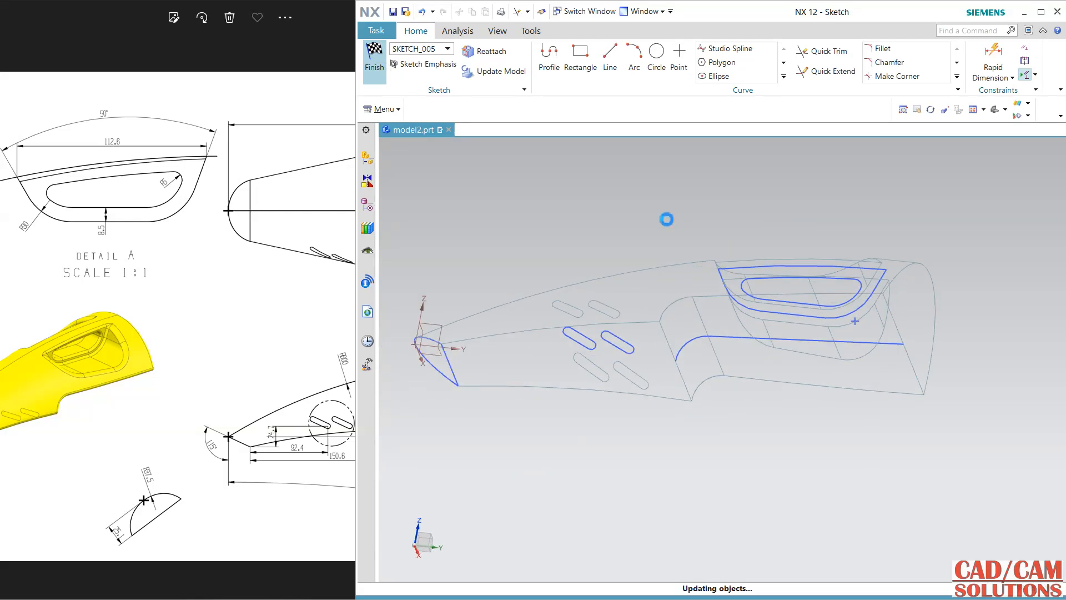
pyautogui.rightClick(669, 201)
pyautogui.click(669, 199)
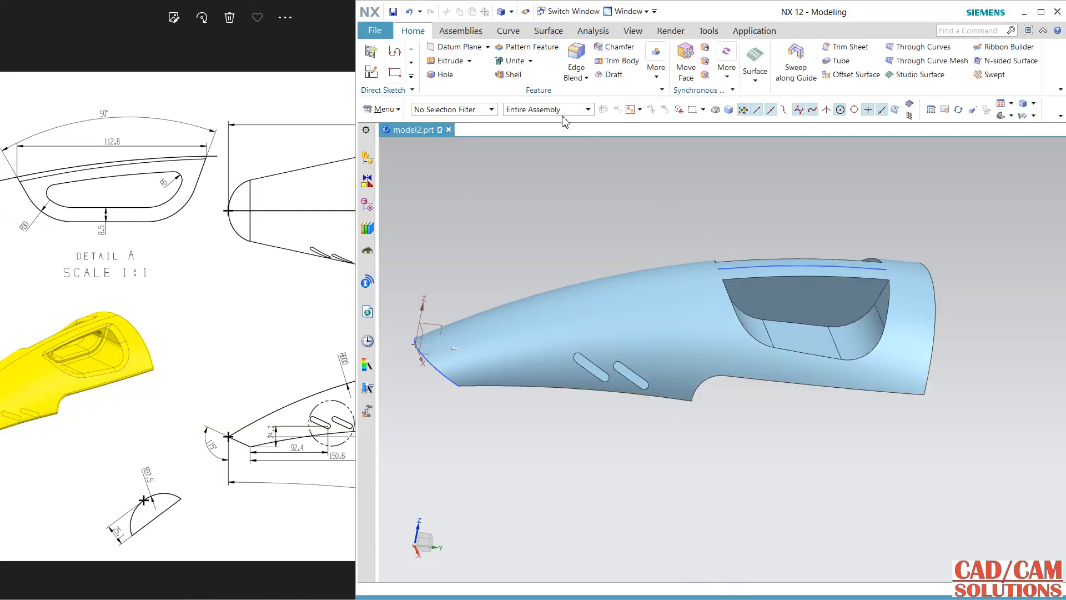
# Step: Start extruding the inner opening profile and set its body type to Sheet
pyautogui.moveTo(704, 474); pyautogui.dragTo(767, 347, button='middle')
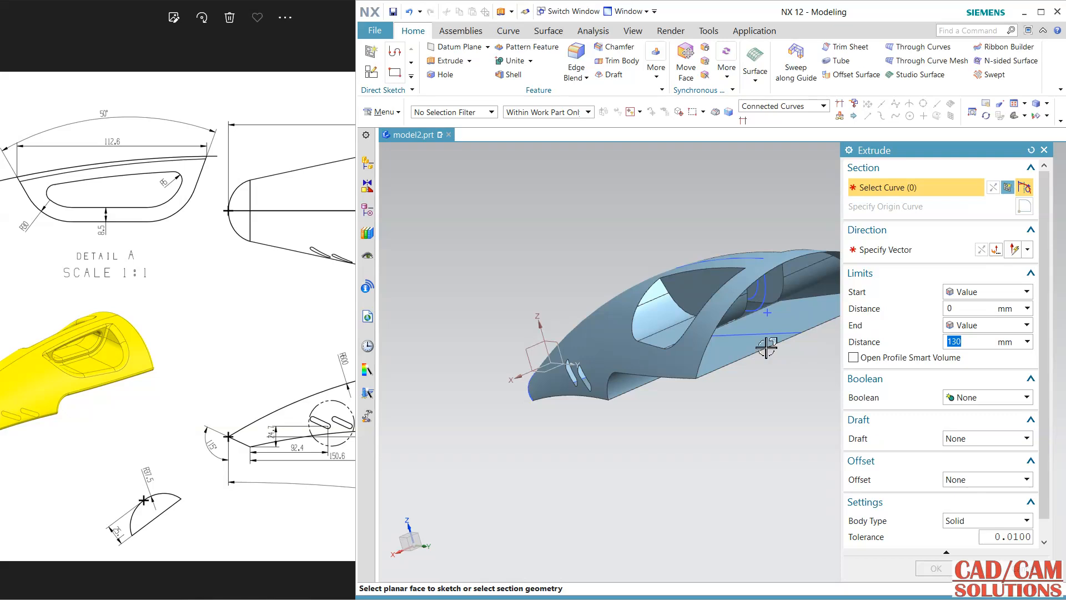
pyautogui.click(758, 300)
pyautogui.moveTo(730, 432); pyautogui.dragTo(748, 453, button='middle')
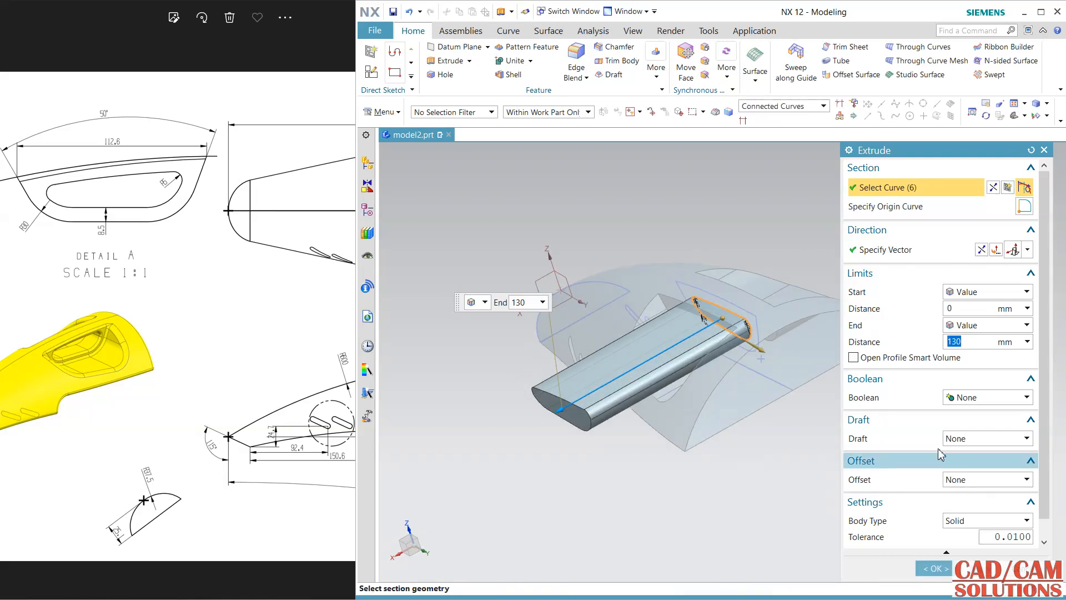
pyautogui.click(968, 521)
pyautogui.click(961, 542)
# Step: Set the extrusion limits to a symmetric value of 15 mm and create the sheet body with no boolean
pyautogui.click(974, 306)
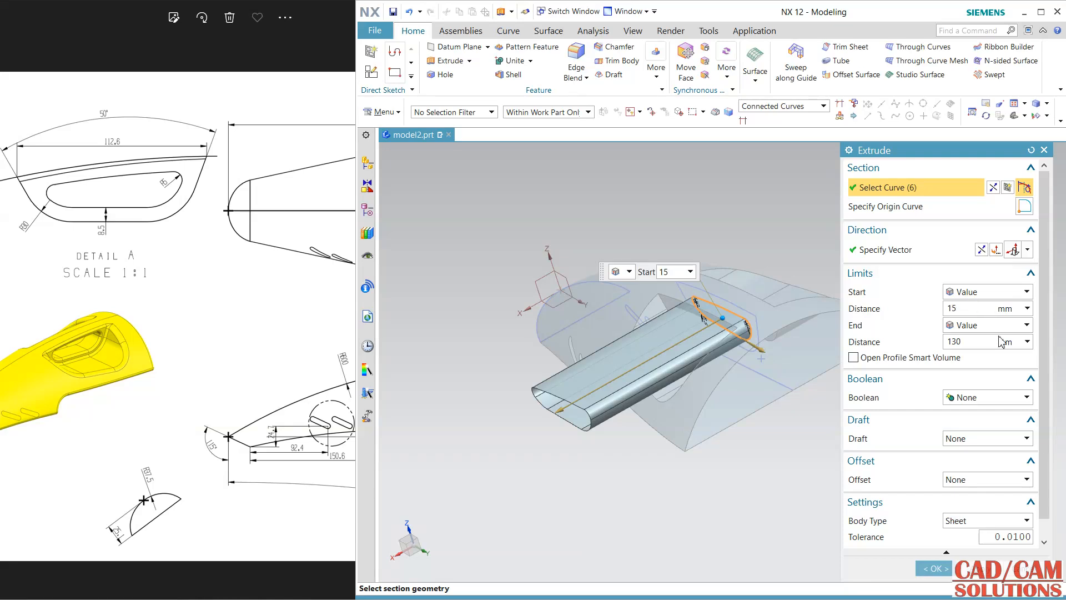
pyautogui.click(972, 341)
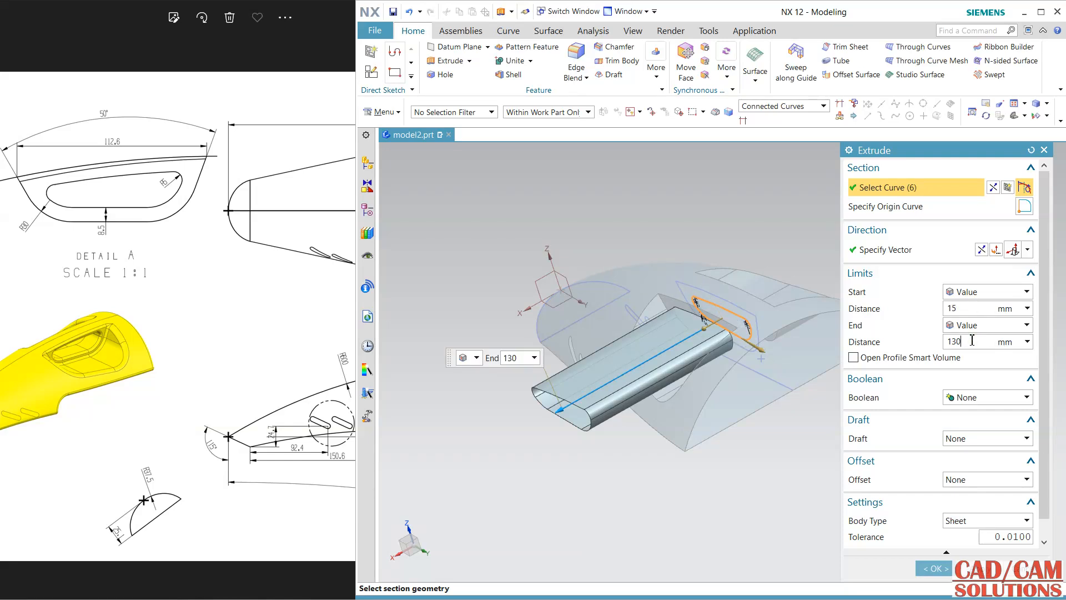
pyautogui.click(974, 308)
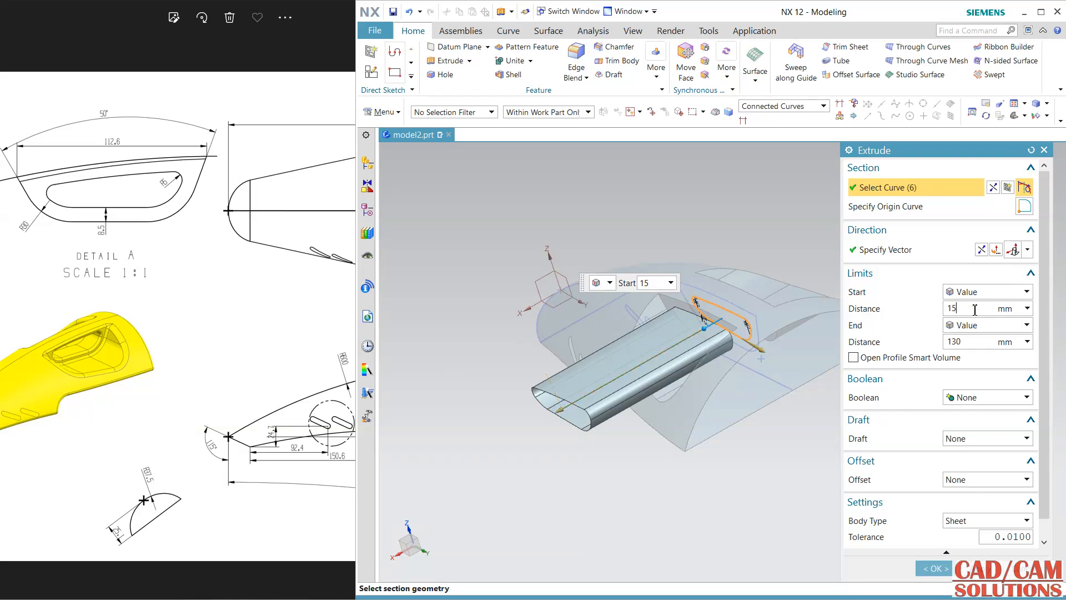
pyautogui.click(976, 342)
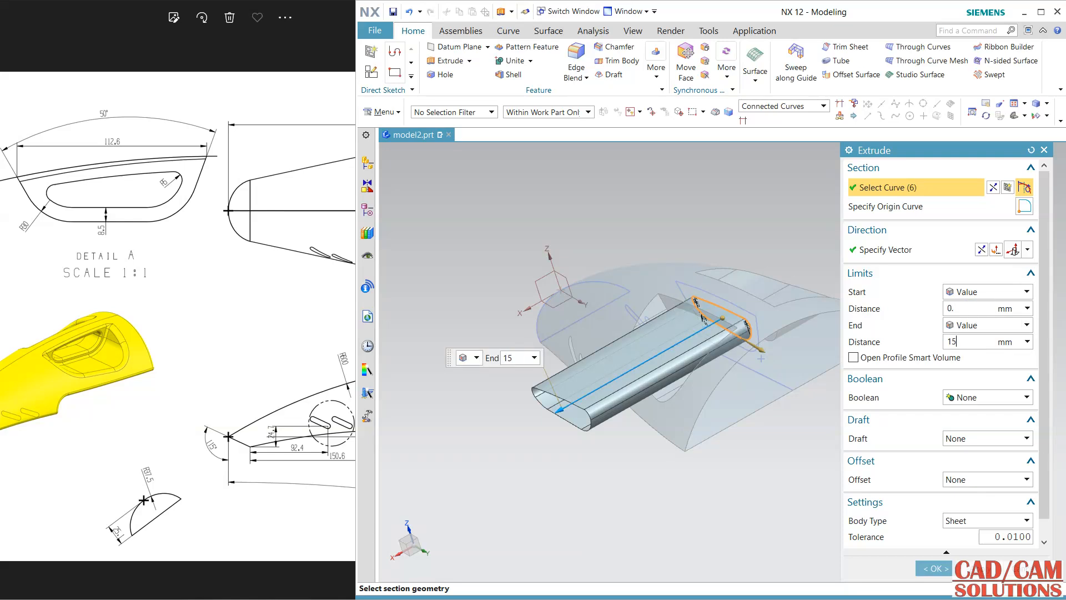
pyautogui.click(975, 310)
pyautogui.scroll(3, 679, 333)
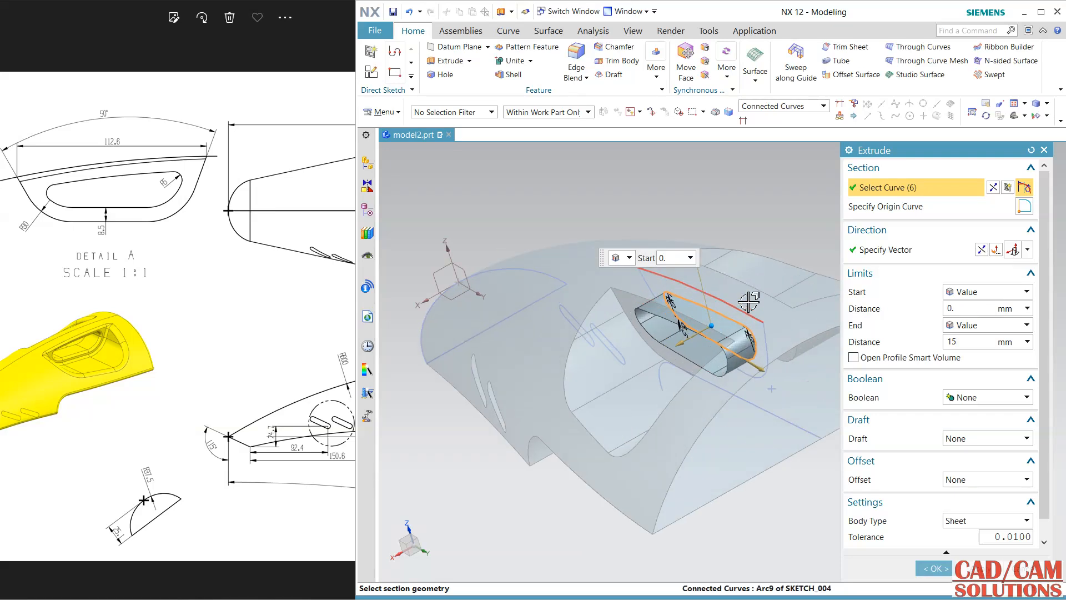
pyautogui.click(987, 330)
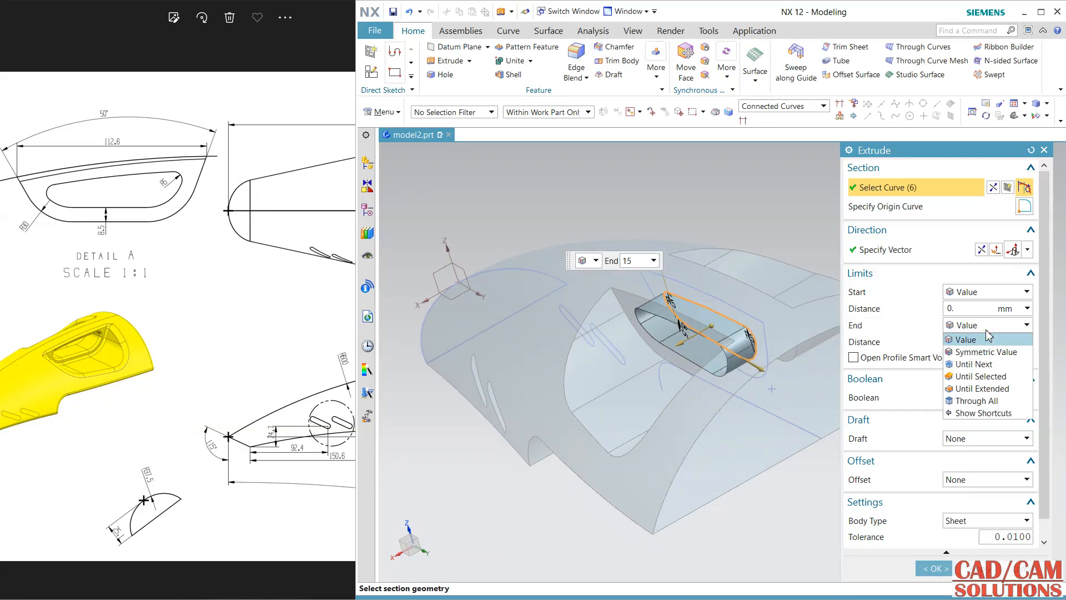
pyautogui.click(986, 351)
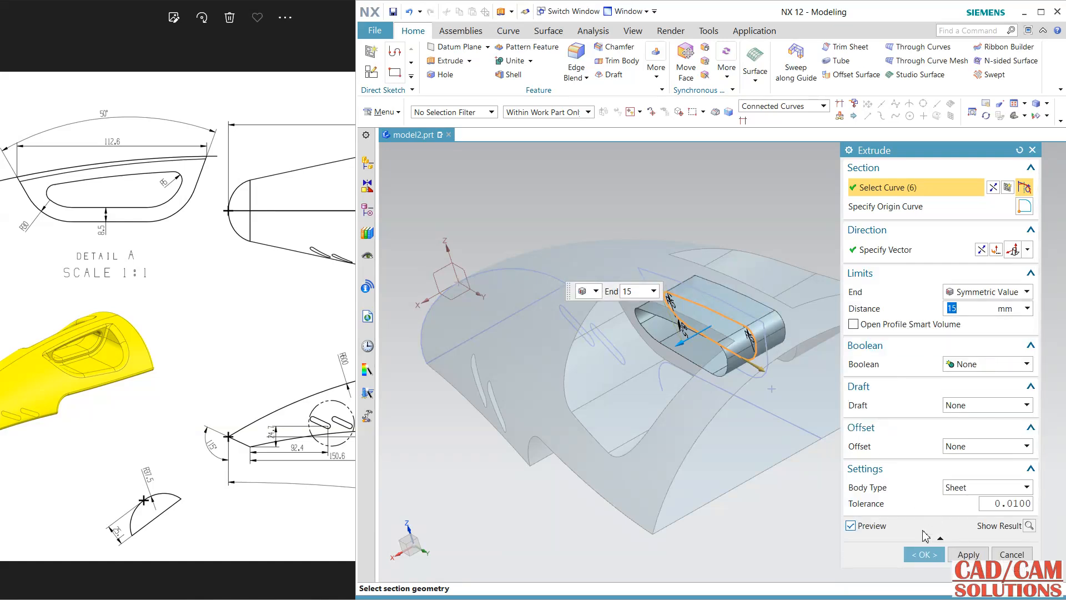
pyautogui.click(923, 555)
# Step: Trim the main sheet body along the opening's edge loop to cut through the first window recess's inner wall, using normal-to-face projection
pyautogui.moveTo(843, 448); pyautogui.dragTo(774, 386, button='middle')
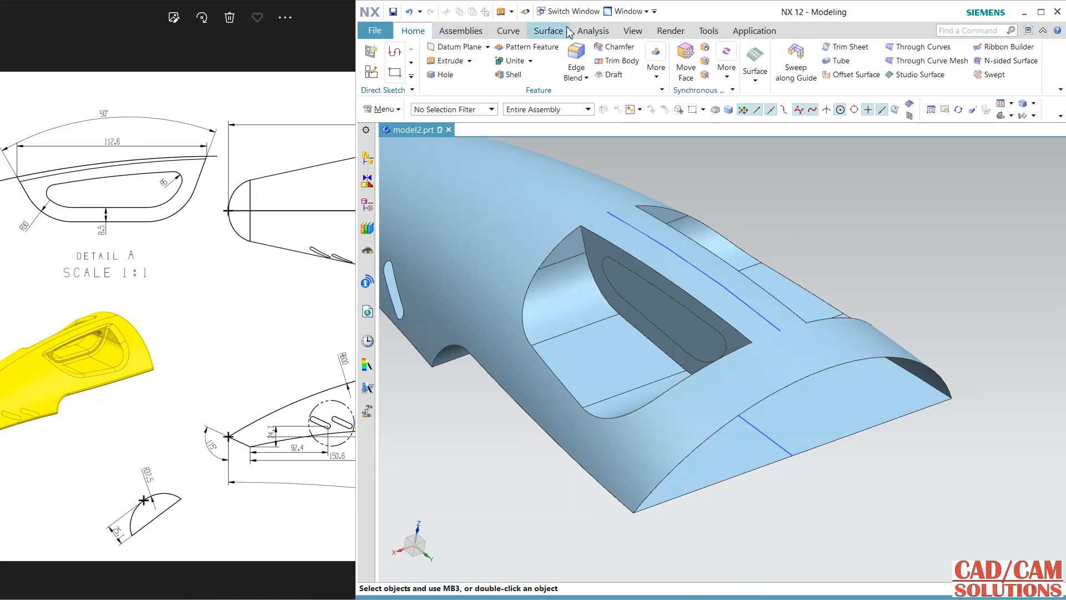
pyautogui.click(548, 31)
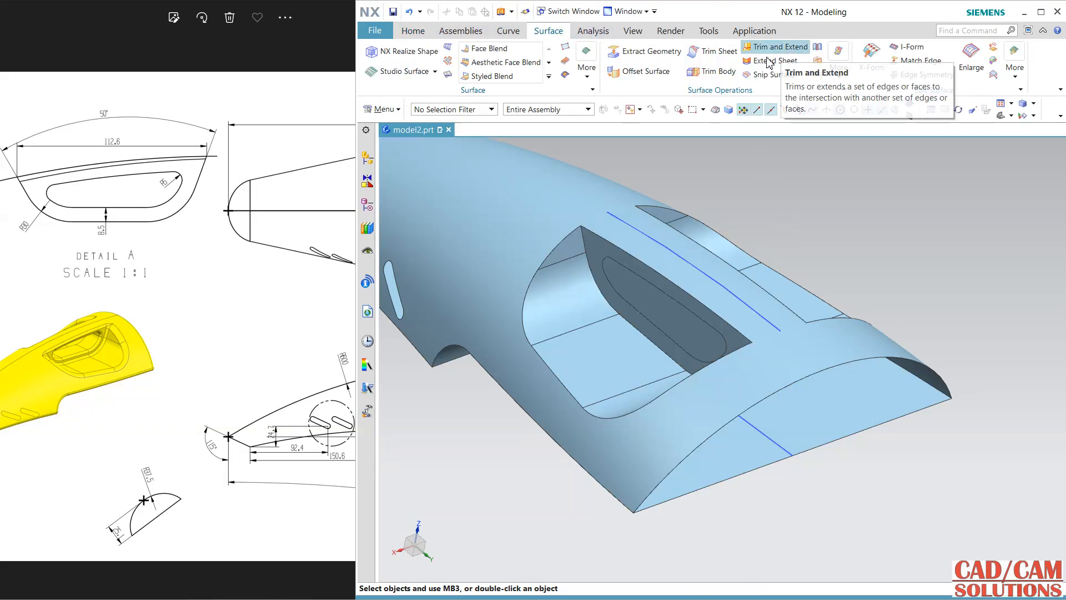
pyautogui.click(707, 53)
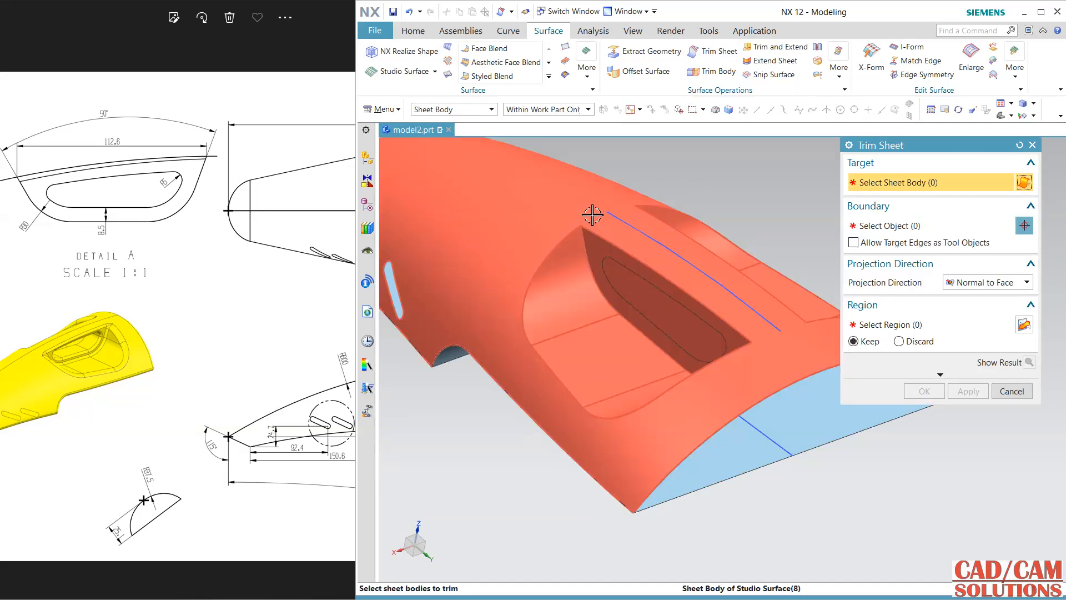
pyautogui.click(592, 216)
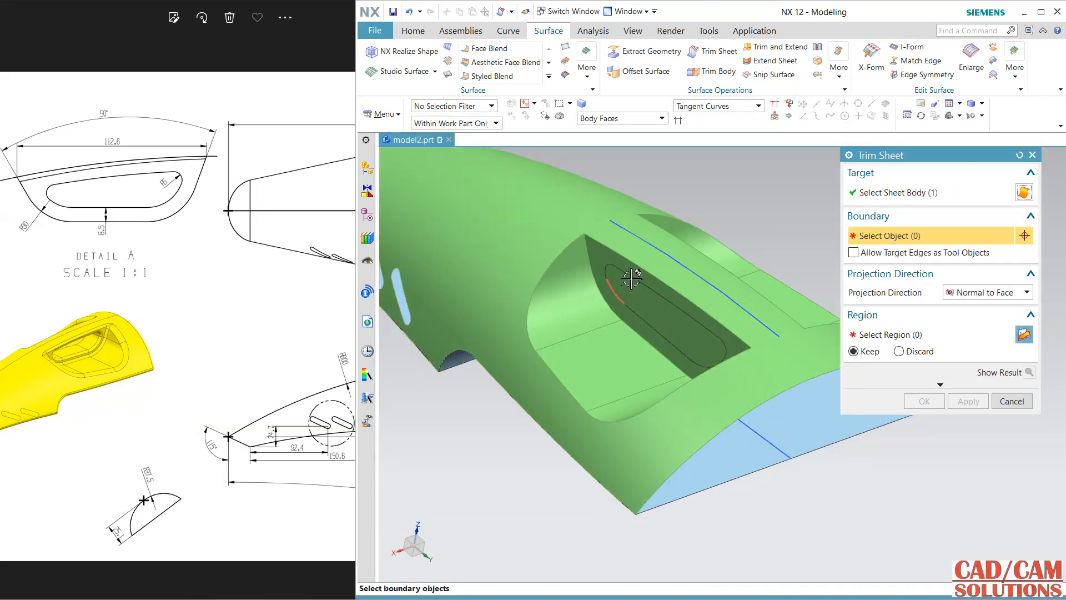
pyautogui.click(631, 278)
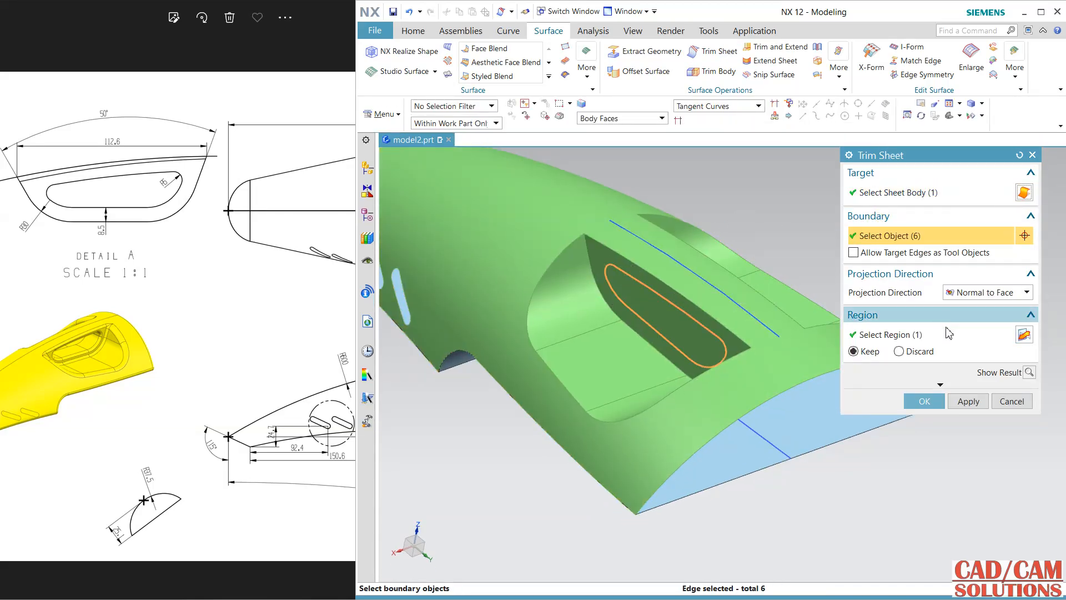
pyautogui.click(1029, 372)
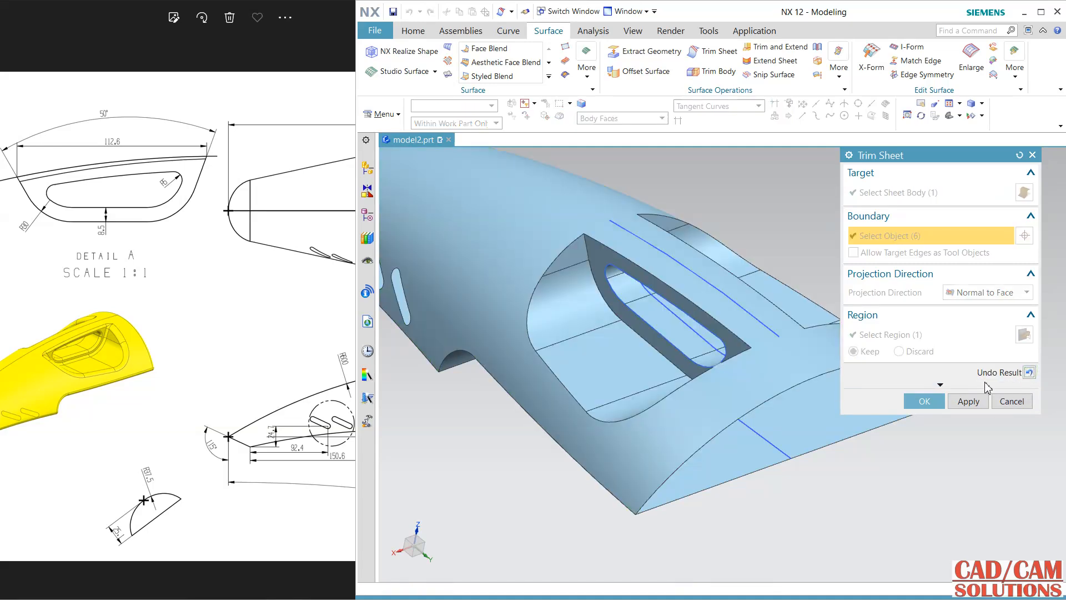
pyautogui.click(936, 403)
# Step: Trim the opposite recess's inner wall on the main sheet body using the matching loop of opening edges
pyautogui.moveTo(807, 478); pyautogui.dragTo(856, 450, button='middle')
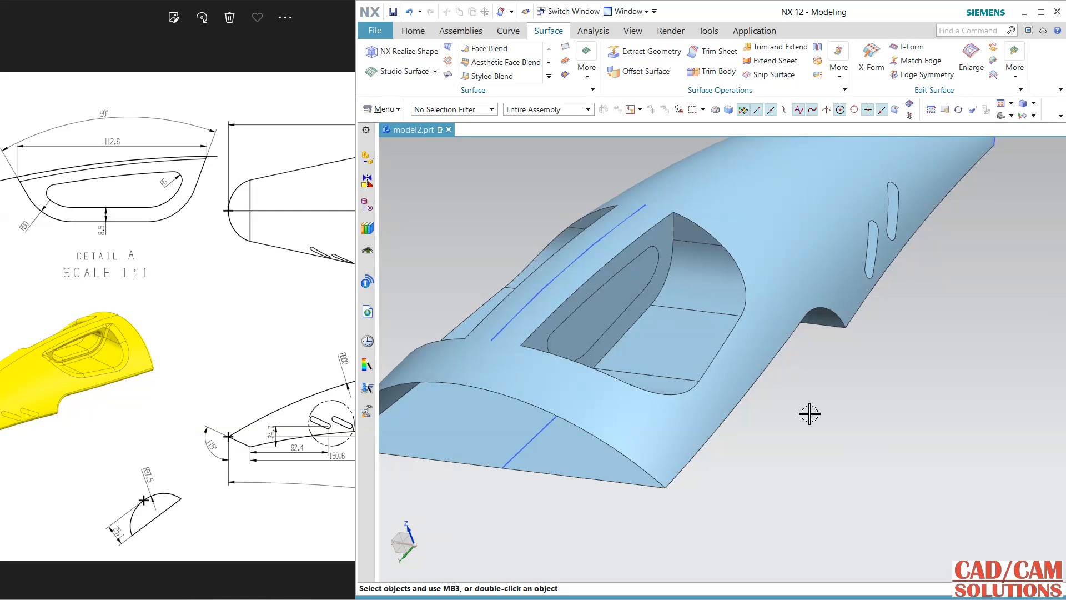
pyautogui.click(714, 52)
pyautogui.click(687, 252)
pyautogui.click(887, 228)
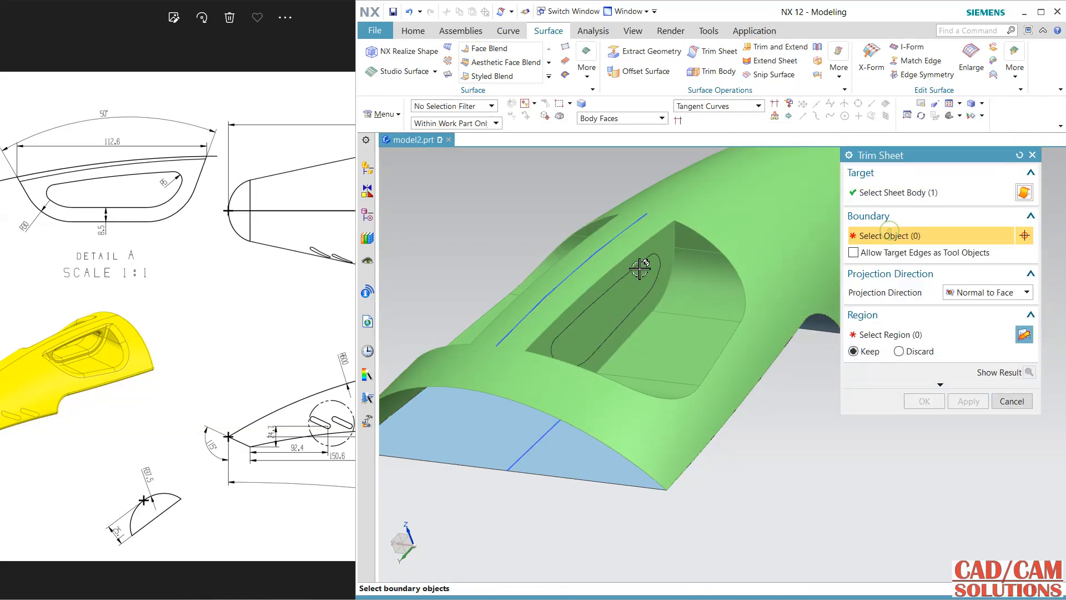
pyautogui.click(639, 268)
pyautogui.click(913, 401)
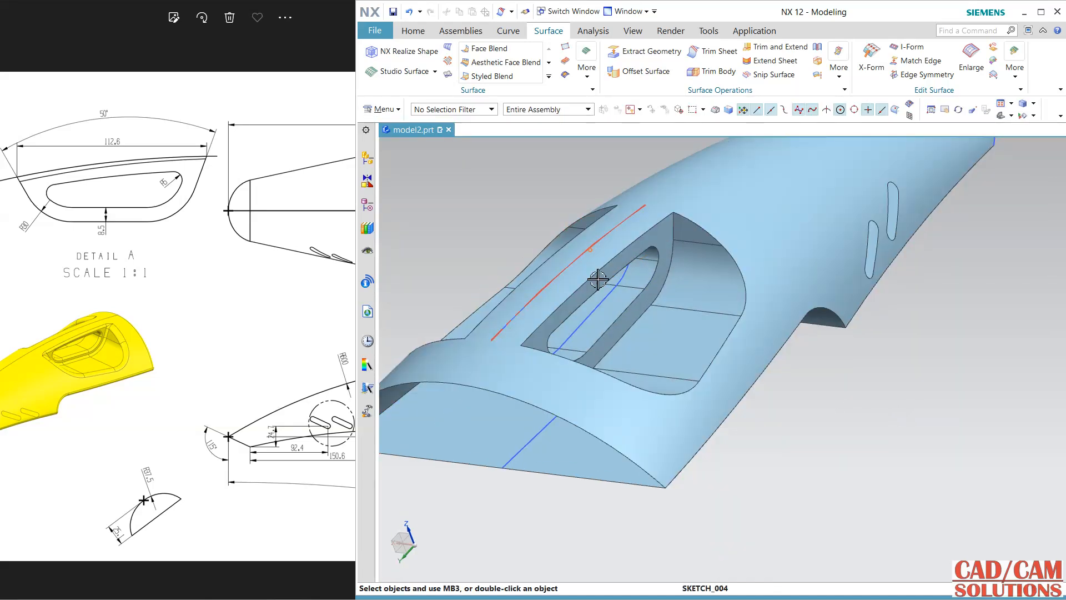
# Step: Remove the lower notch trim and sketch curves from the body, and close its rear end with a trimmed N-sided surface
pyautogui.doubleClick(538, 438)
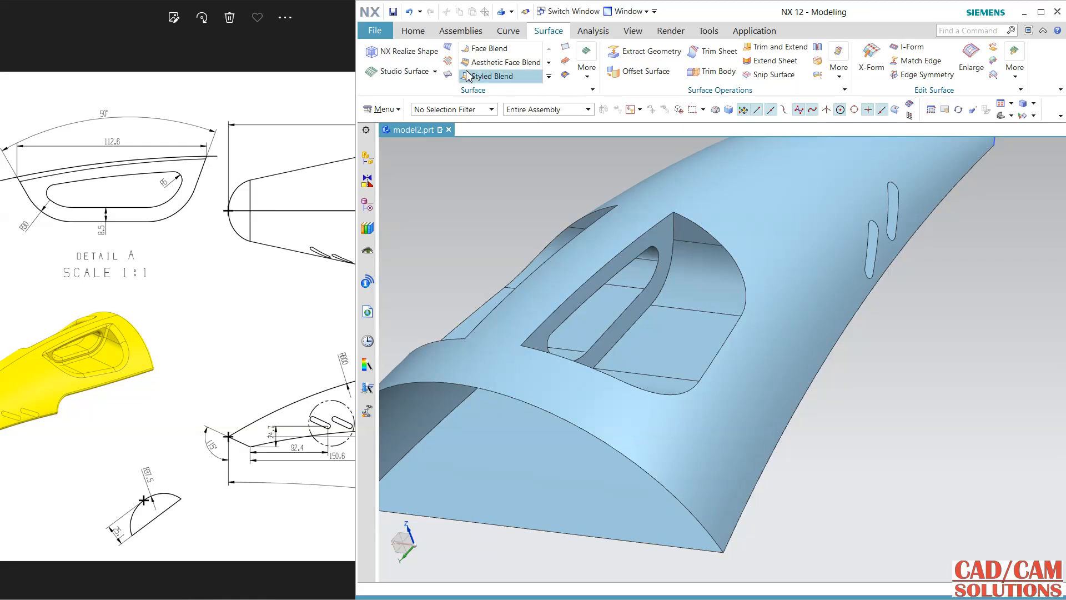
pyautogui.click(413, 31)
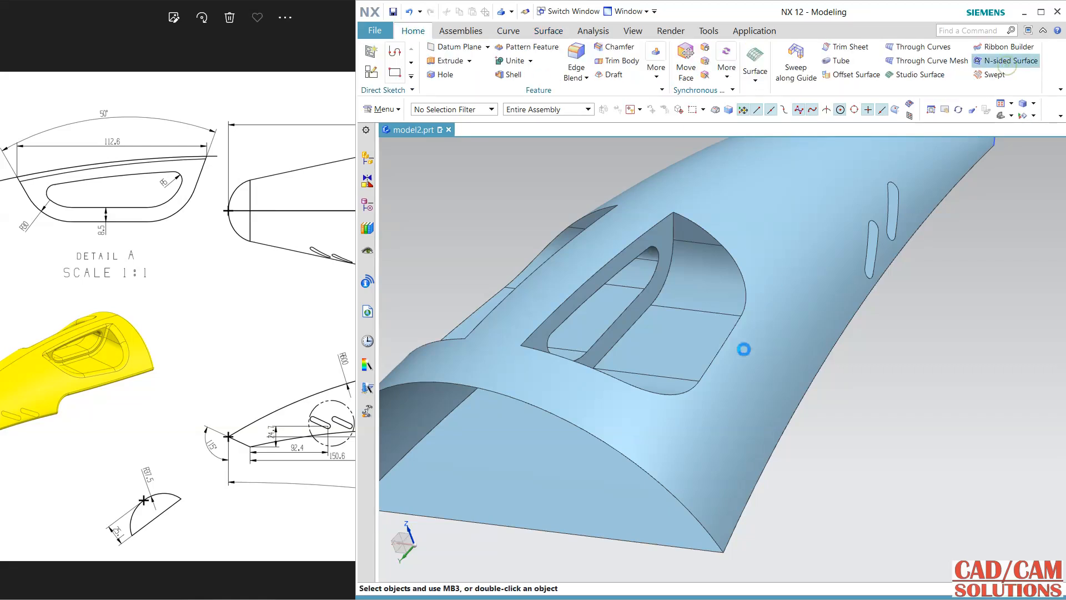
pyautogui.click(647, 475)
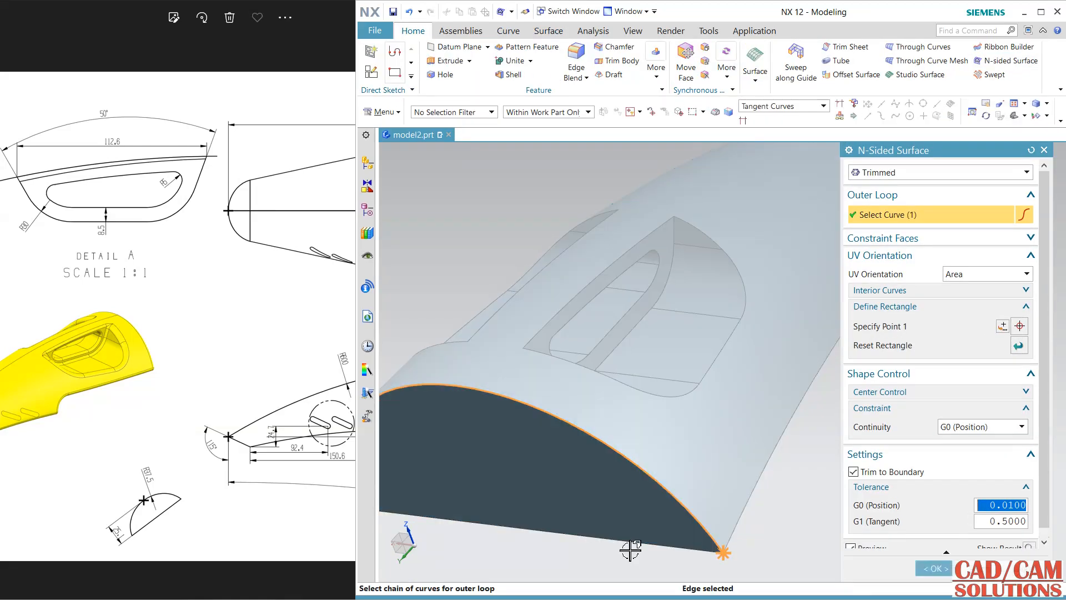
pyautogui.click(632, 548)
pyautogui.click(937, 572)
pyautogui.moveTo(833, 481); pyautogui.dragTo(673, 424, button='middle')
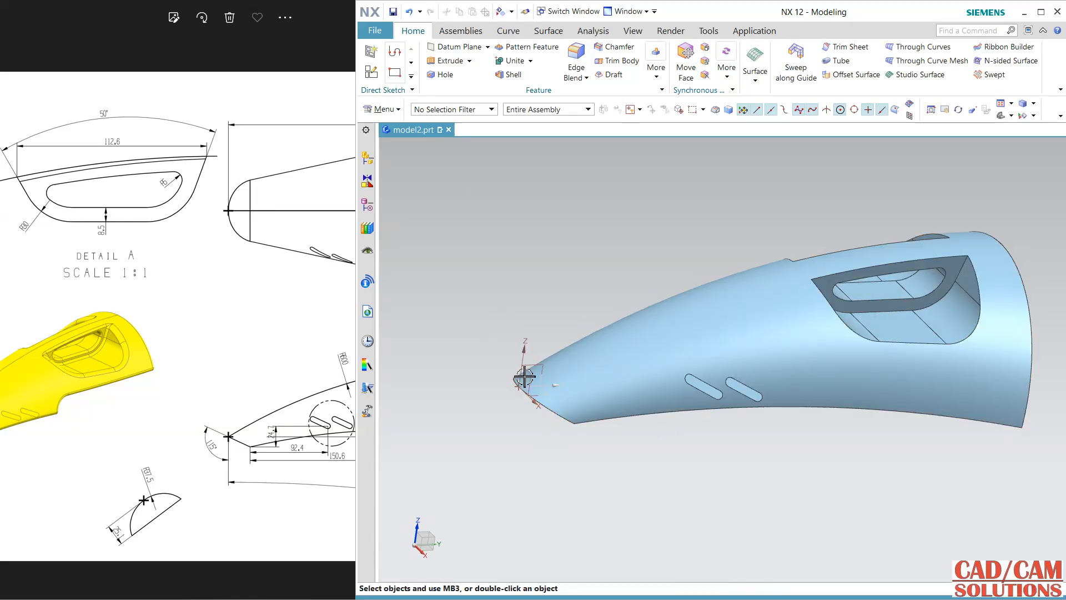
# Step: Try to sew the main sheet body with the flat underside and nose surfaces into a solid at 0.01 tolerance
pyautogui.moveTo(626, 452); pyautogui.dragTo(669, 445, button='middle')
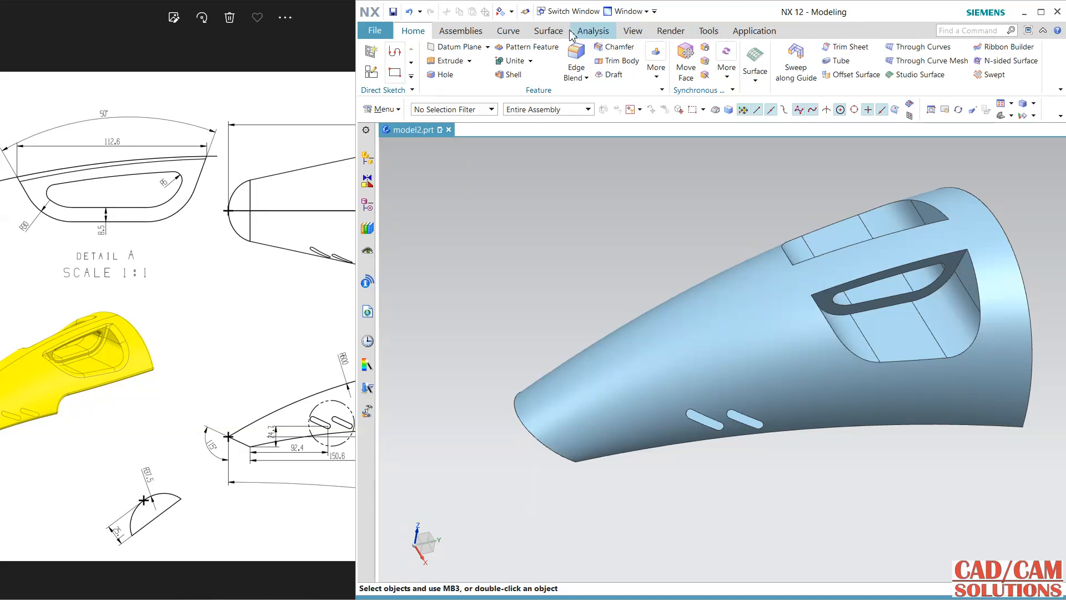
pyautogui.click(549, 30)
pyautogui.click(817, 47)
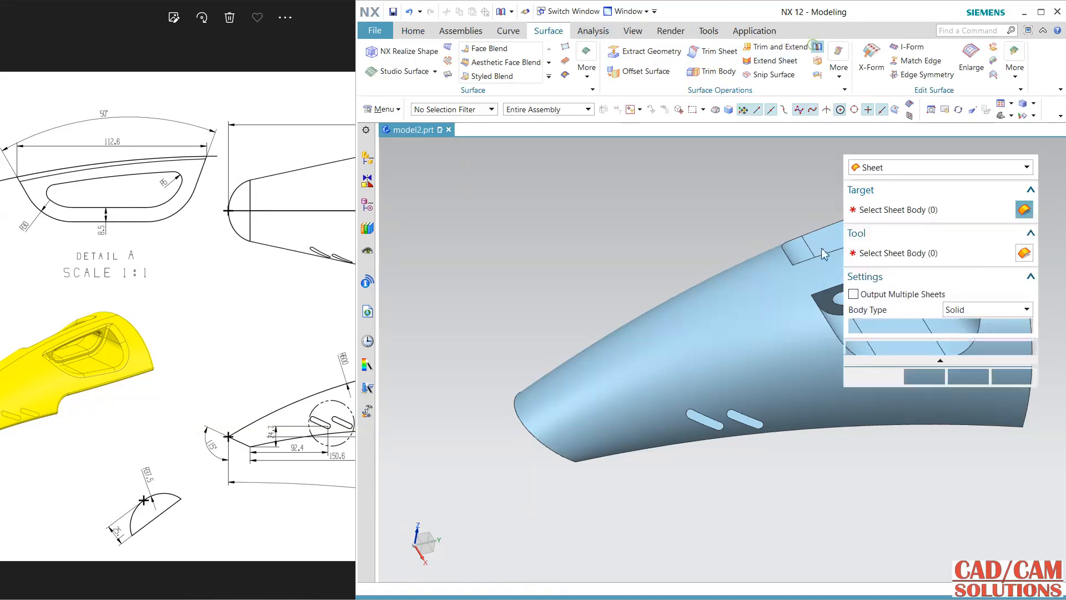
pyautogui.click(764, 339)
pyautogui.moveTo(717, 479); pyautogui.dragTo(715, 388, button='middle')
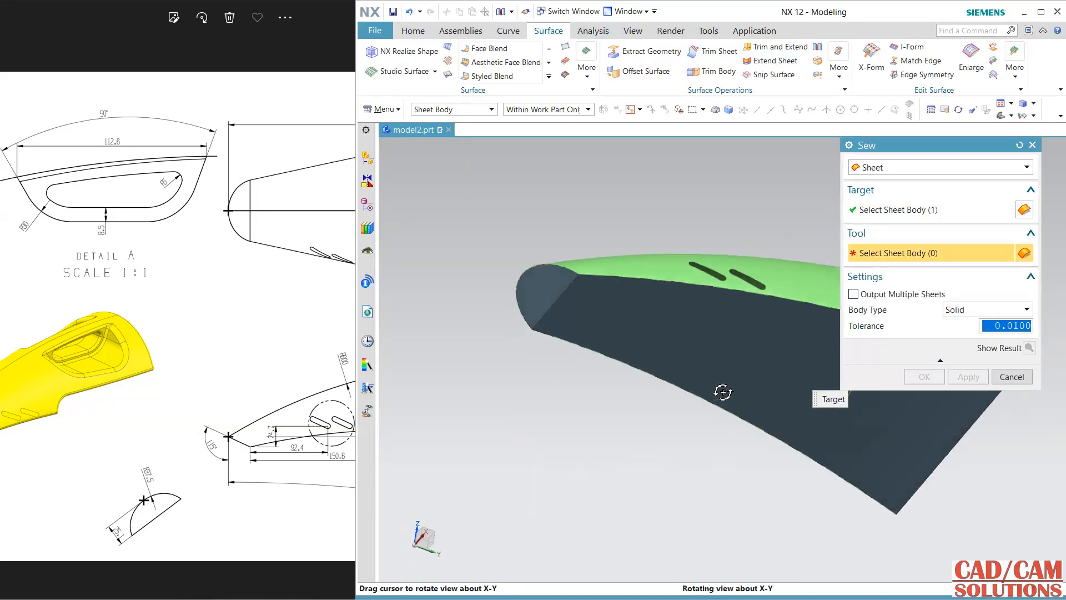
pyautogui.click(683, 326)
pyautogui.click(550, 283)
pyautogui.moveTo(639, 437); pyautogui.dragTo(570, 445, button='middle')
pyautogui.middleClick(1021, 367)
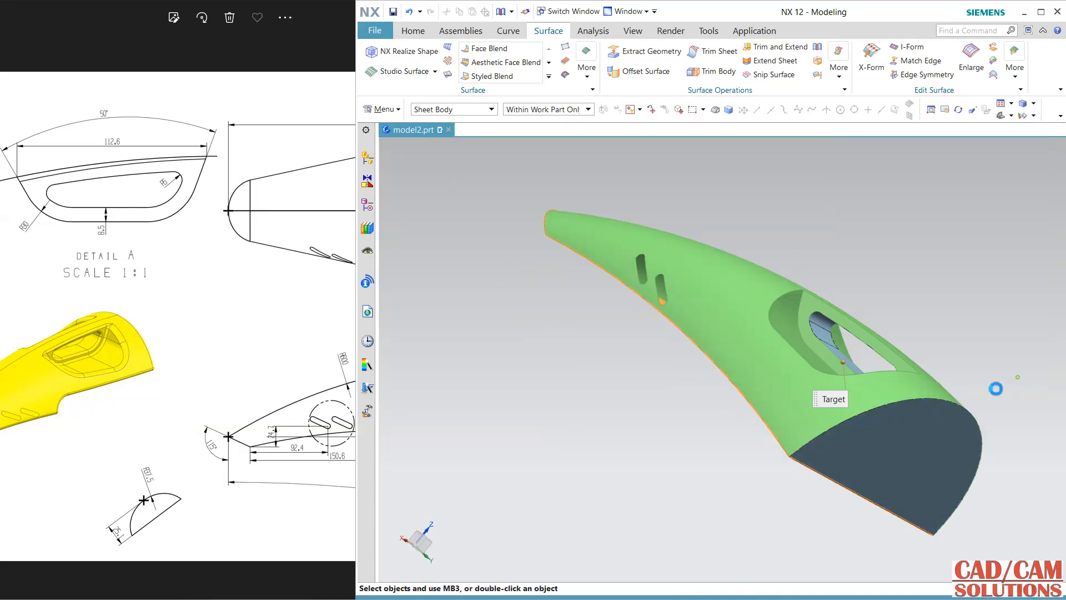
# Step: Undo back to the notched body and hide the leftover sketch curves on the notch surface and at the nose
pyautogui.moveTo(639, 401); pyautogui.dragTo(687, 428, button='middle')
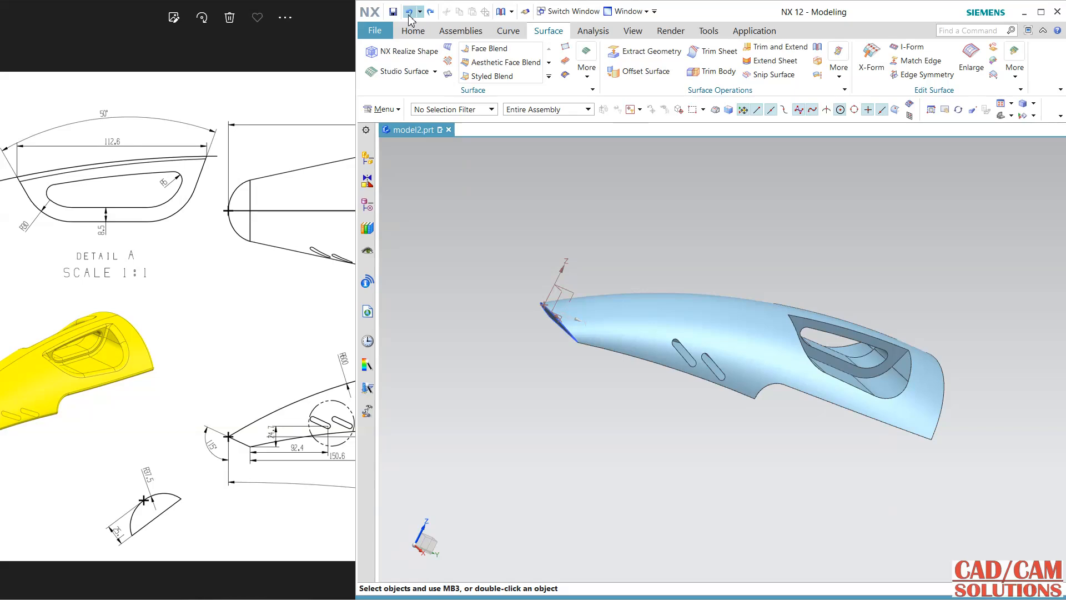
pyautogui.moveTo(744, 290); pyautogui.dragTo(724, 236, button='middle')
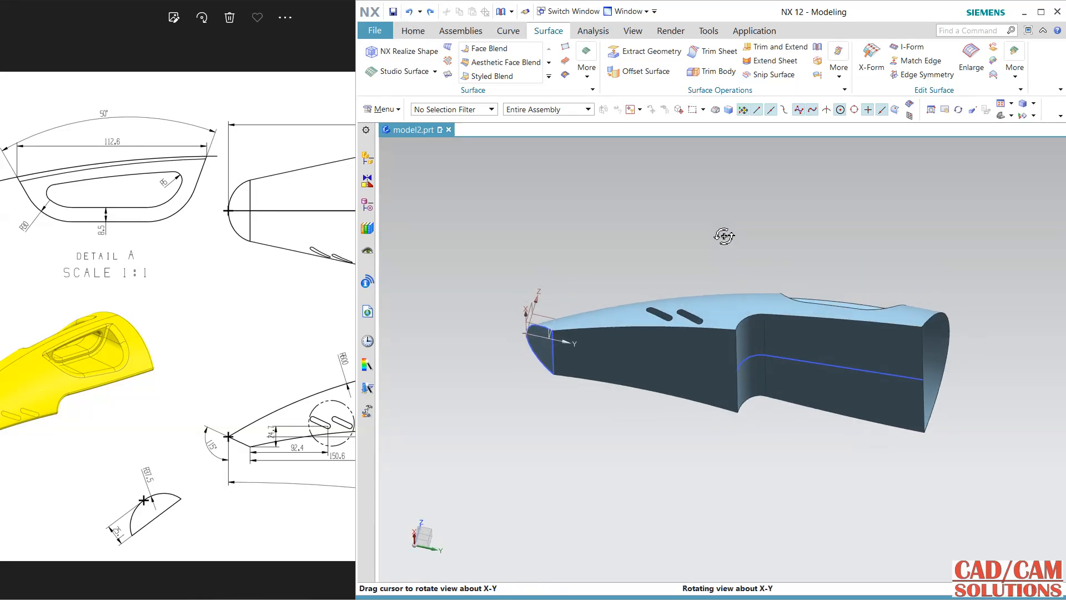
pyautogui.rightClick(807, 373)
pyautogui.click(798, 371)
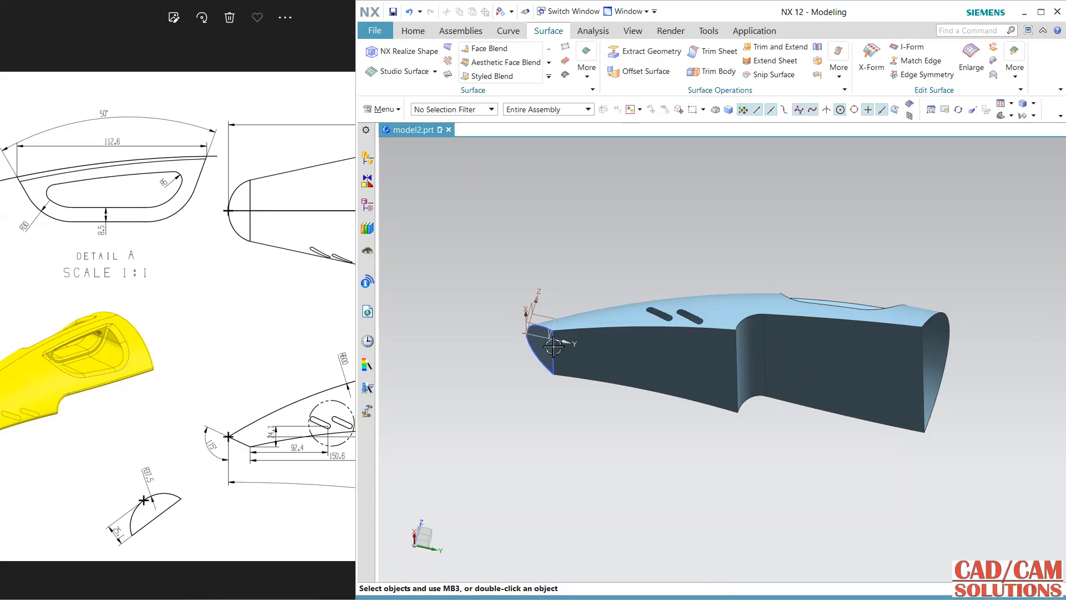
pyautogui.rightClick(555, 365)
pyautogui.click(556, 389)
pyautogui.rightClick(552, 363)
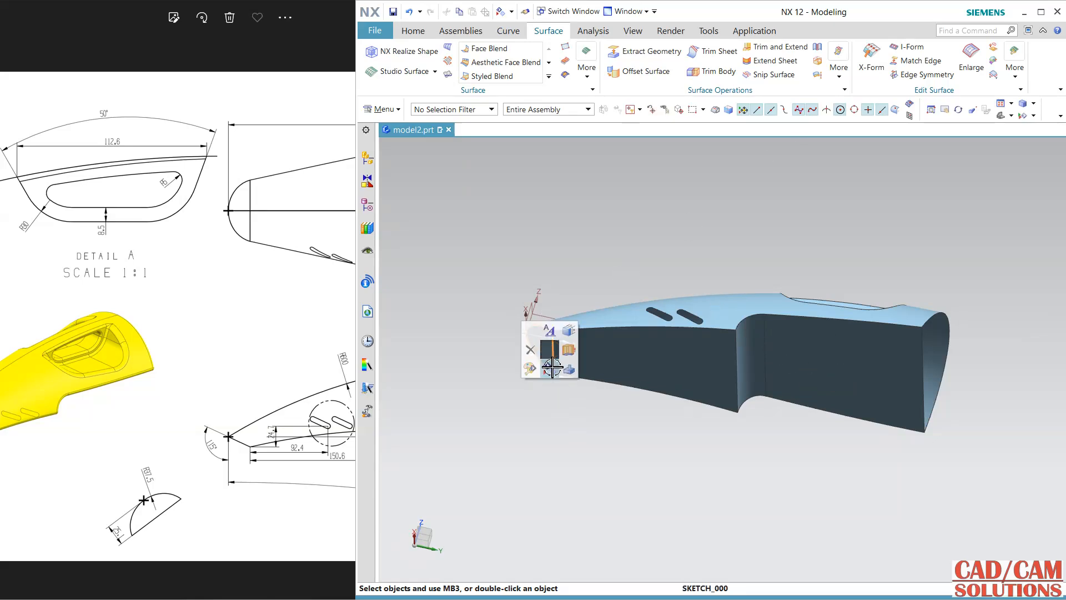
pyautogui.click(547, 333)
pyautogui.click(812, 49)
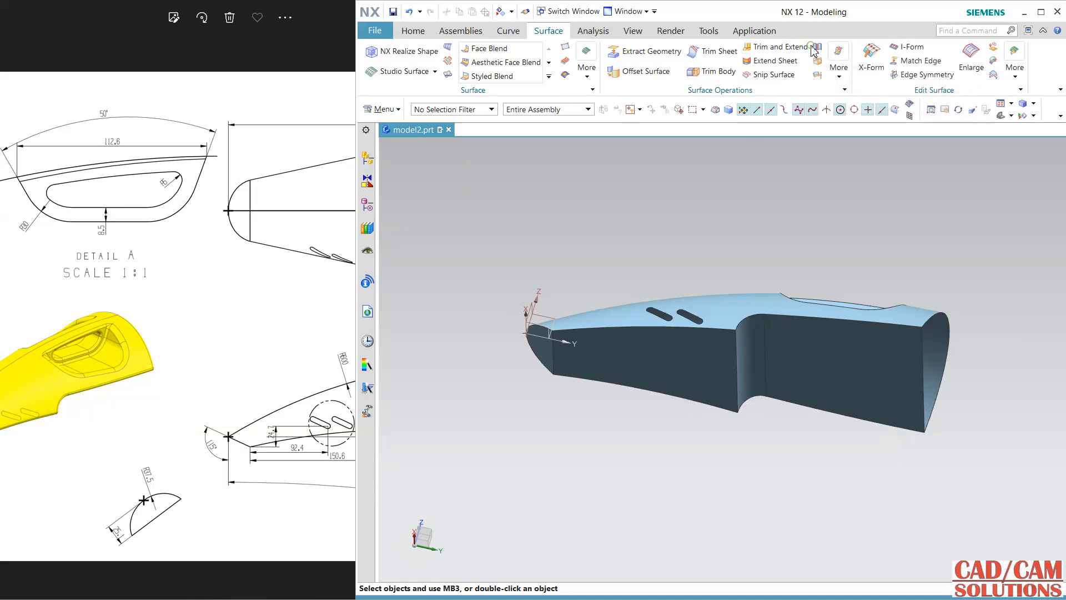
pyautogui.click(695, 311)
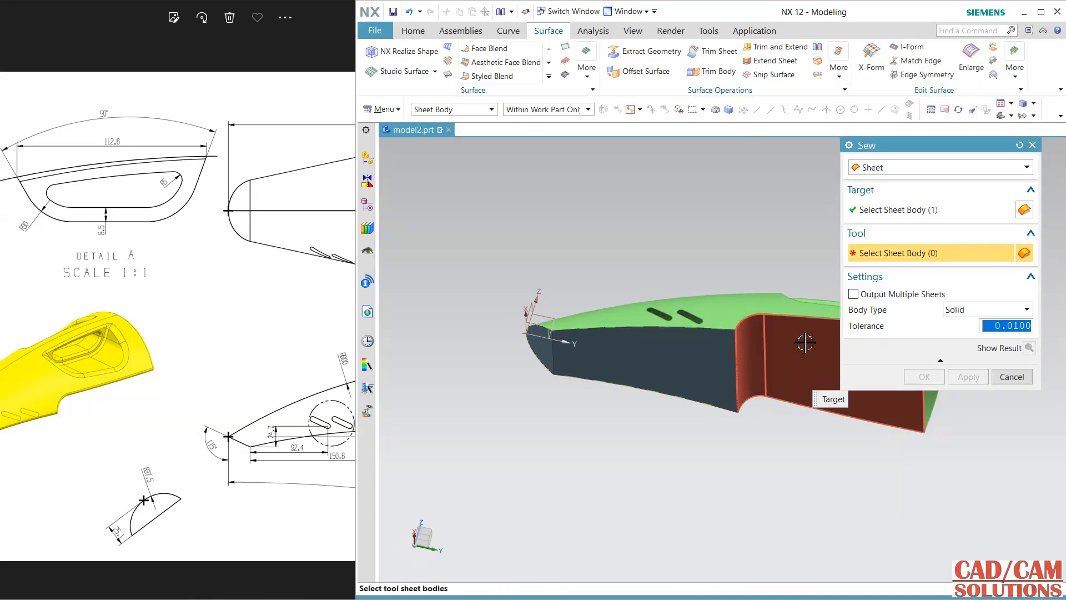
pyautogui.click(717, 367)
pyautogui.click(717, 366)
pyautogui.moveTo(592, 385); pyautogui.dragTo(534, 433, button='middle')
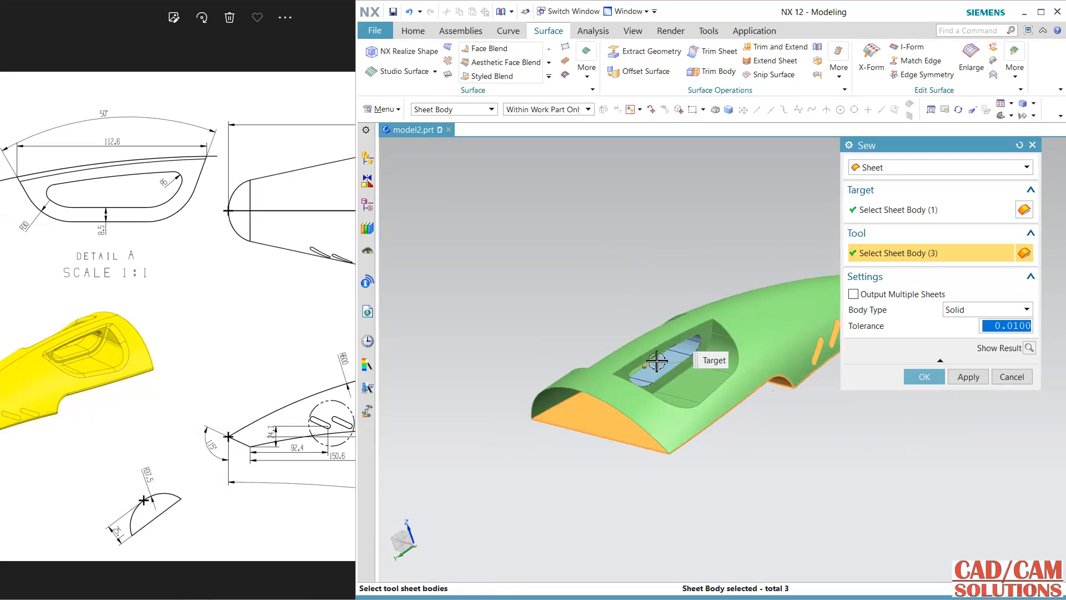
pyautogui.click(670, 361)
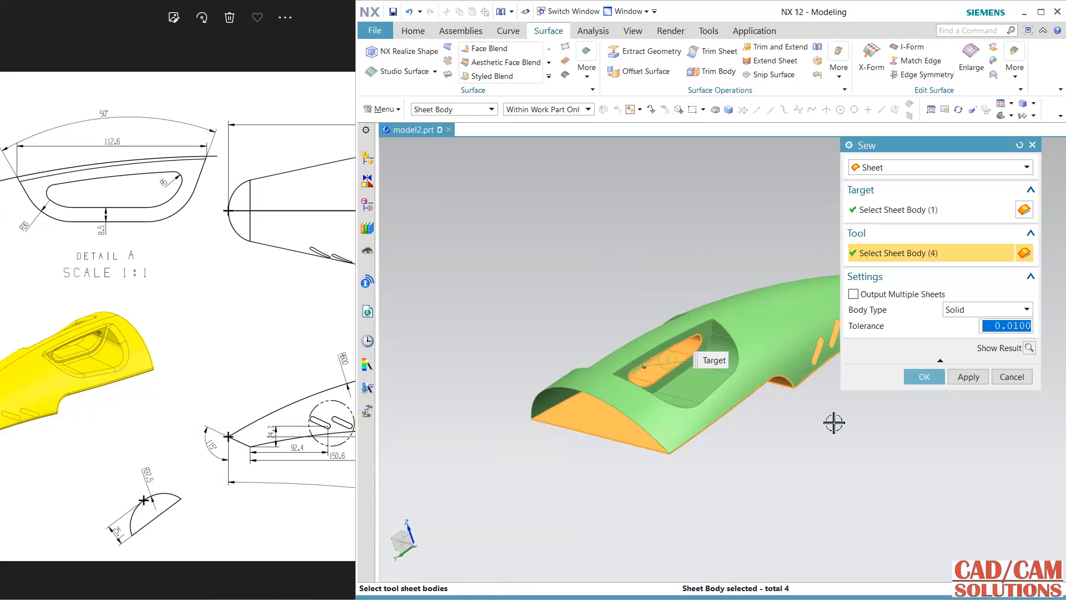
pyautogui.click(1011, 378)
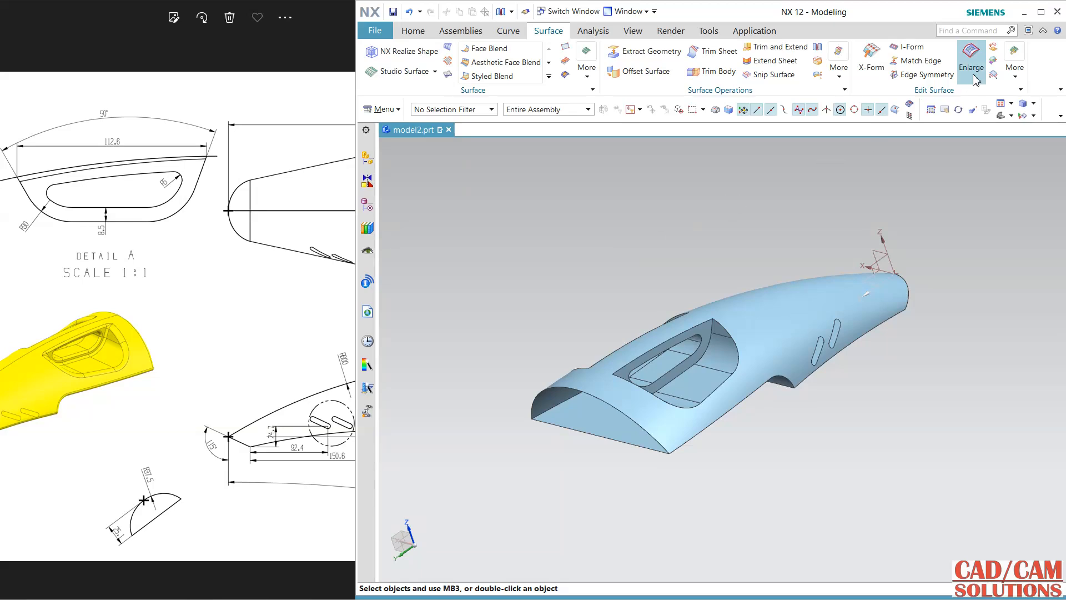
# Step: Close the open rear end with a trimmed N-sided surface bounded by its arched and straight edges
pyautogui.click(593, 79)
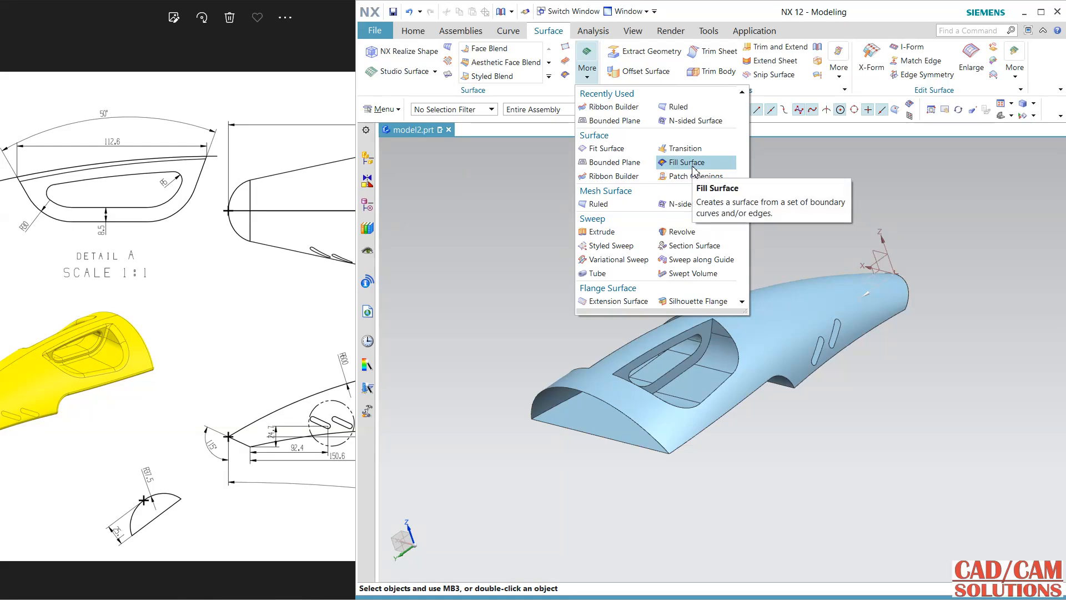
pyautogui.click(696, 122)
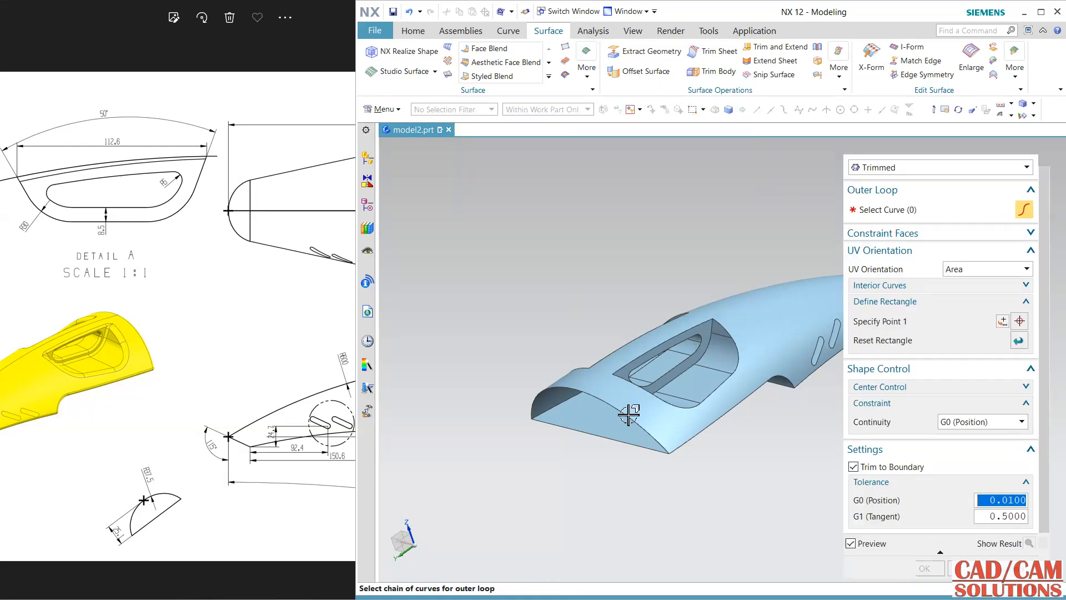
pyautogui.click(626, 413)
pyautogui.click(618, 443)
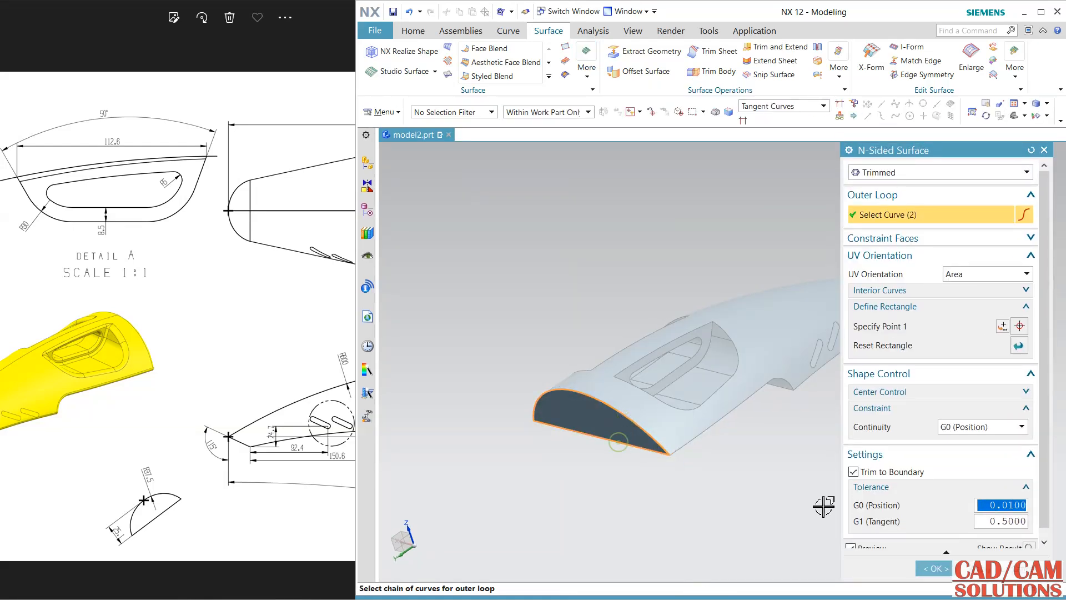
pyautogui.click(935, 568)
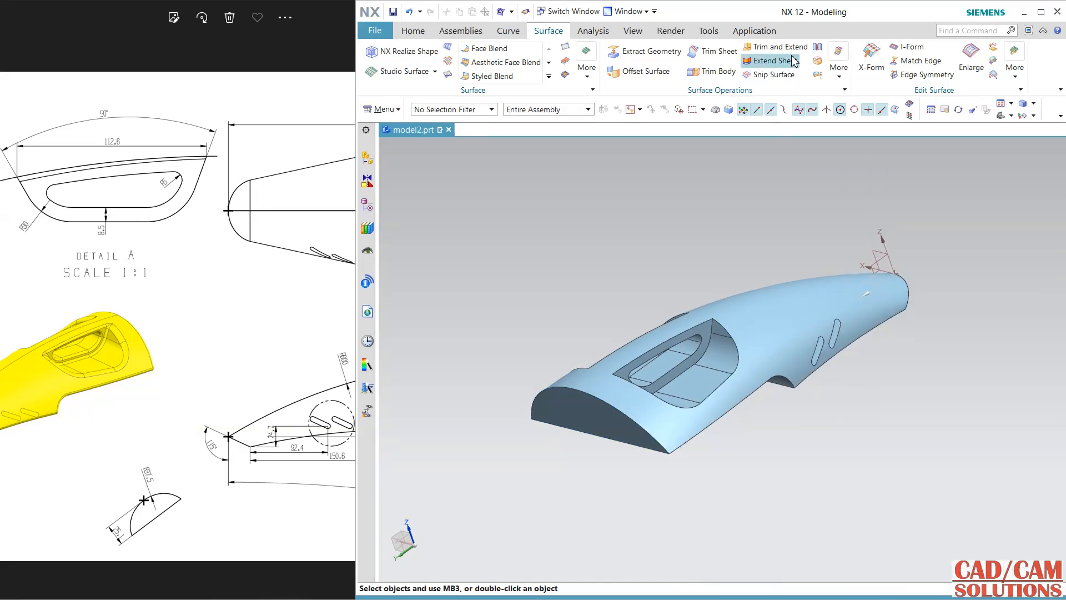
# Step: Sew the main sheet body with the inner recess, rear, underside, notch and nose sheets into a solid at 0.01 tolerance
pyautogui.click(817, 49)
pyautogui.click(765, 310)
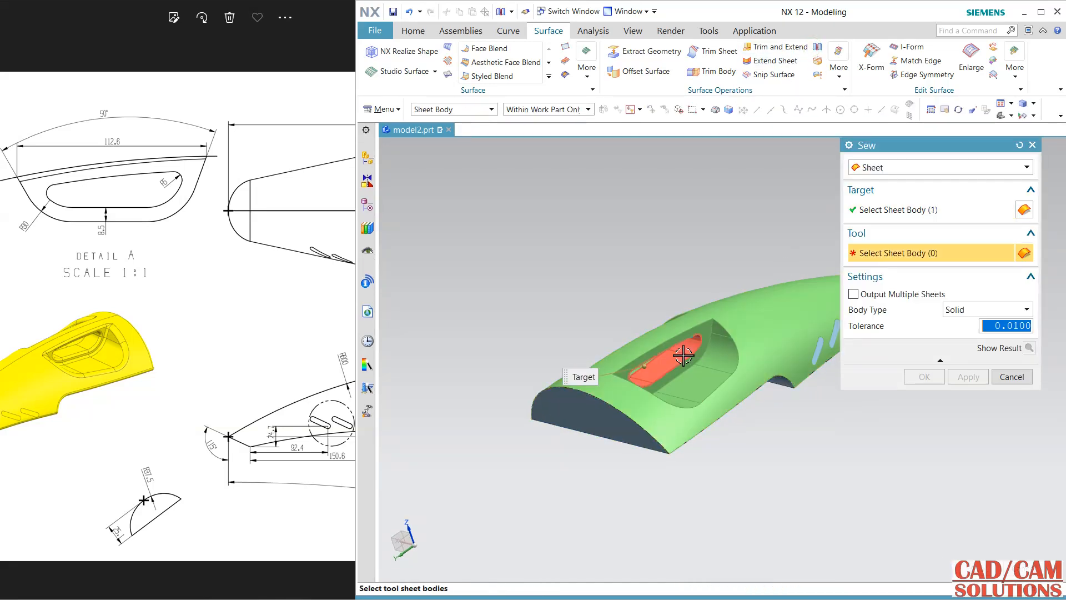
pyautogui.click(684, 354)
pyautogui.click(647, 416)
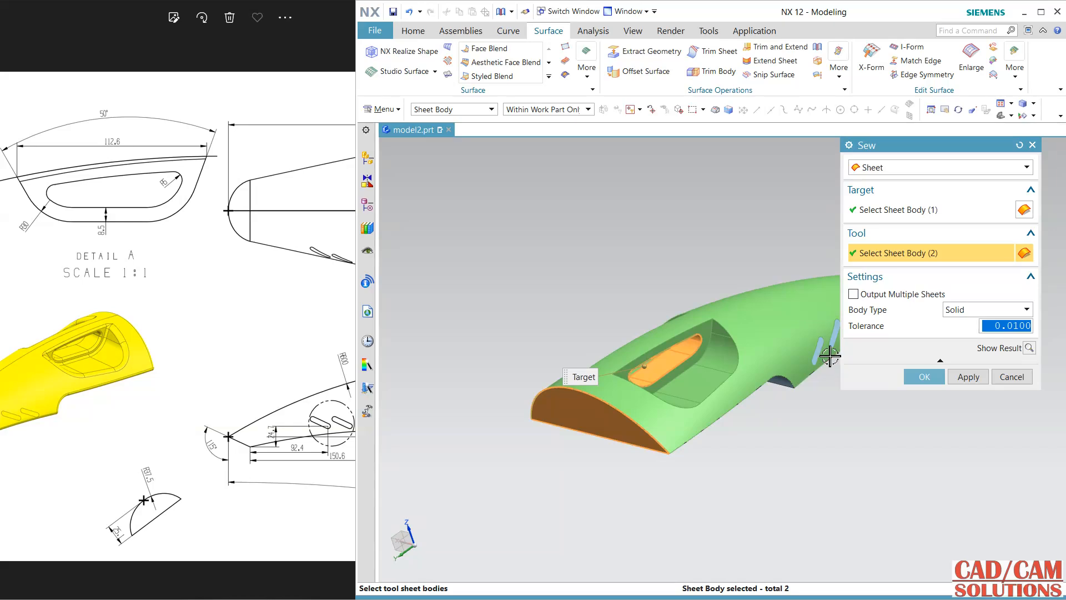
pyautogui.moveTo(747, 422); pyautogui.dragTo(679, 341, button='middle')
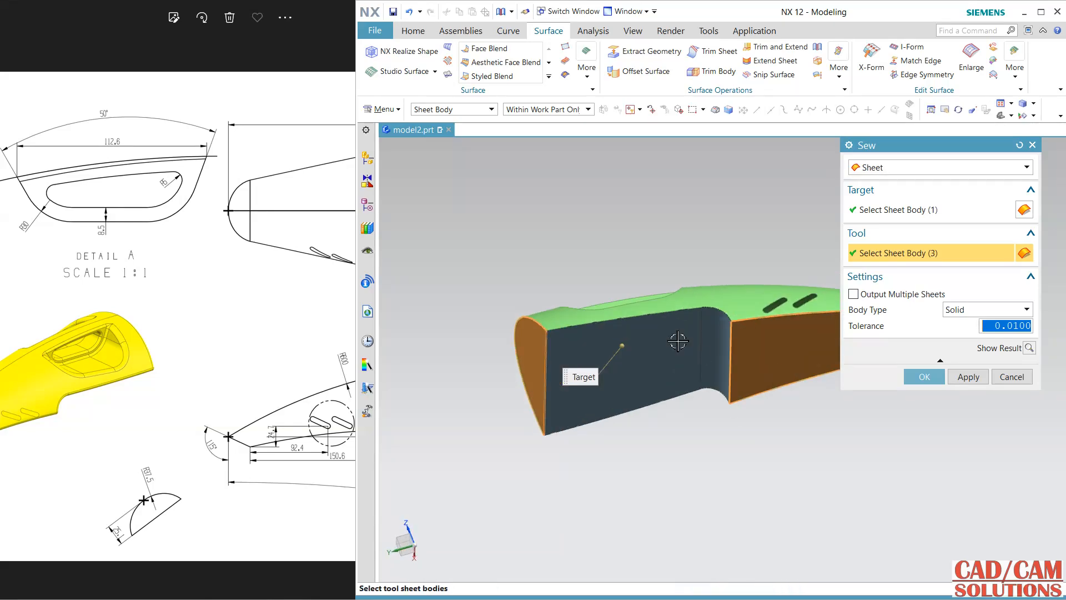
pyautogui.click(676, 341)
pyautogui.moveTo(707, 466); pyautogui.dragTo(694, 431, button='middle')
pyautogui.click(761, 379)
pyautogui.click(925, 376)
# Step: Blend the body's lower perimeter, nose and rear outlines and the underside's cross edges with a 5 mm circular radius
pyautogui.moveTo(861, 385); pyautogui.dragTo(773, 338, button='middle')
pyautogui.click(411, 31)
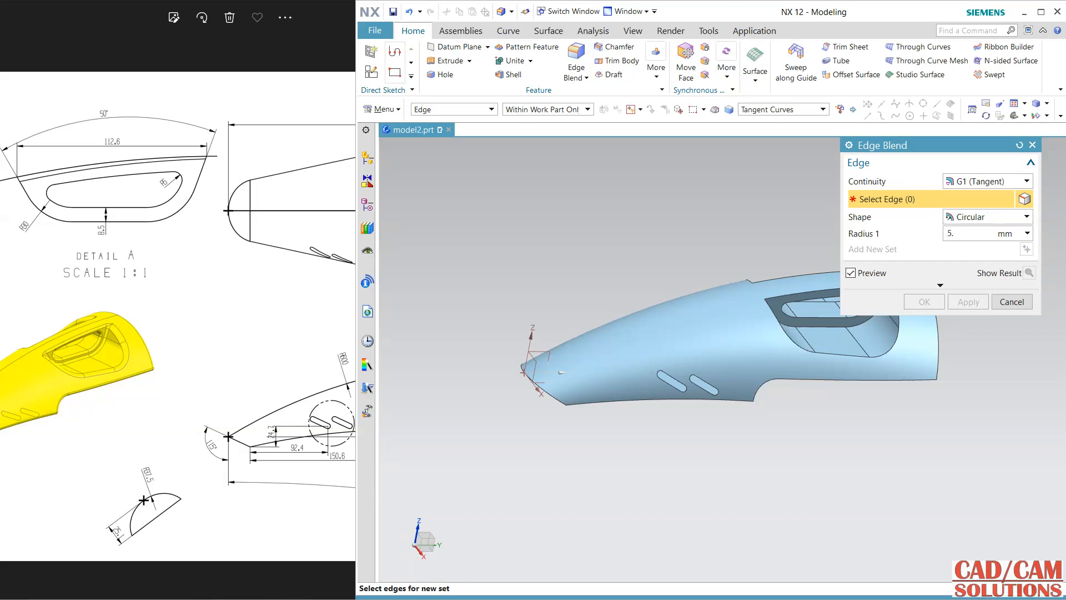
pyautogui.click(793, 381)
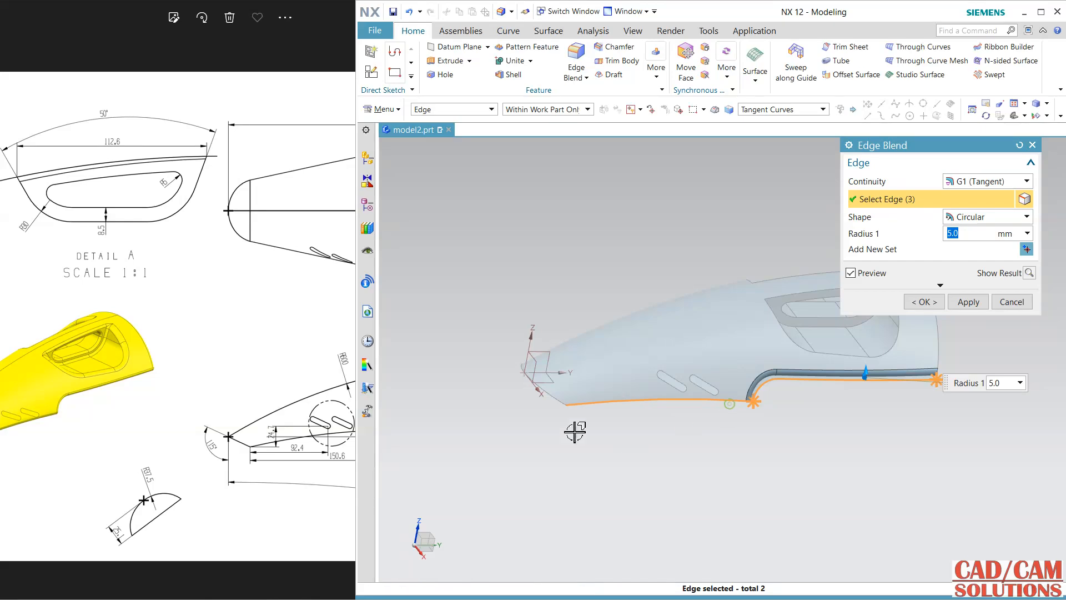
pyautogui.click(553, 397)
pyautogui.moveTo(789, 399); pyautogui.dragTo(707, 433, button='middle')
pyautogui.click(821, 378)
pyautogui.click(783, 362)
pyautogui.moveTo(778, 459); pyautogui.dragTo(722, 340, button='middle')
pyautogui.click(757, 368)
pyautogui.moveTo(767, 431); pyautogui.dragTo(709, 424, button='middle')
pyautogui.click(745, 303)
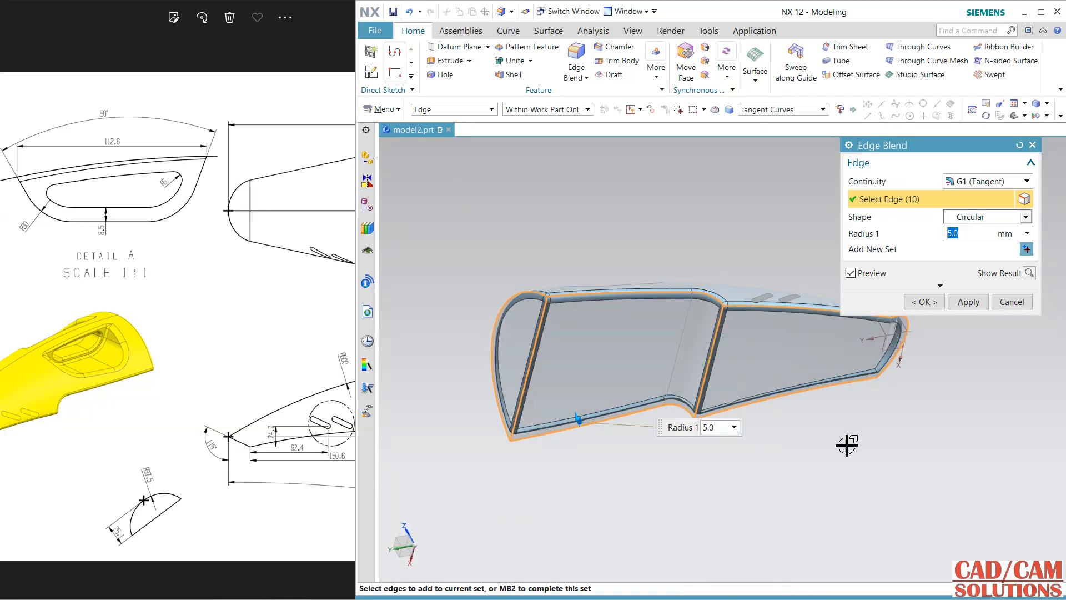
pyautogui.moveTo(845, 443); pyautogui.dragTo(891, 445, button='middle')
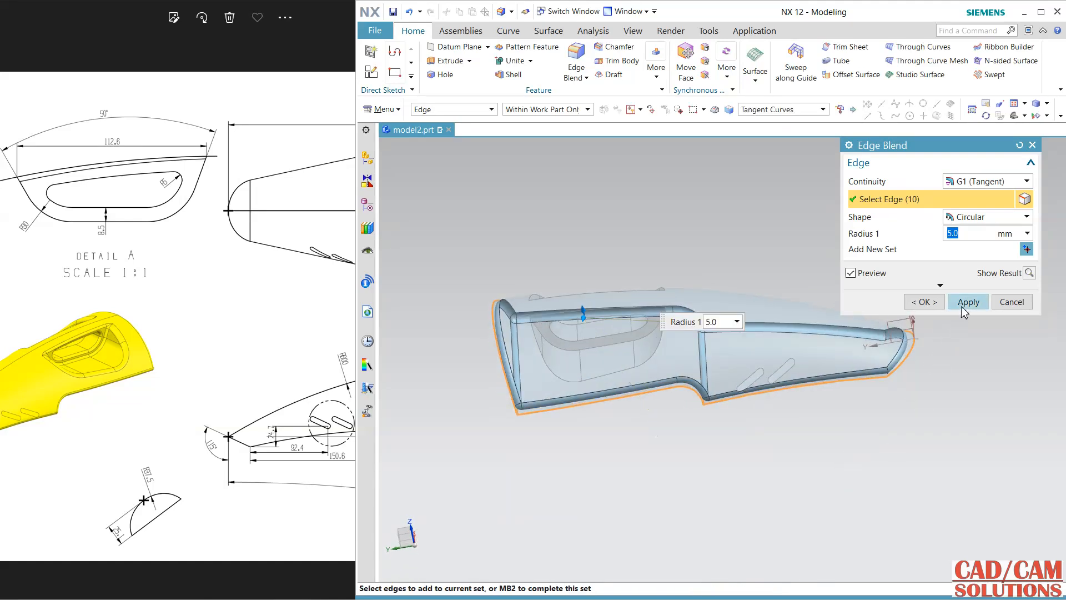
pyautogui.click(963, 310)
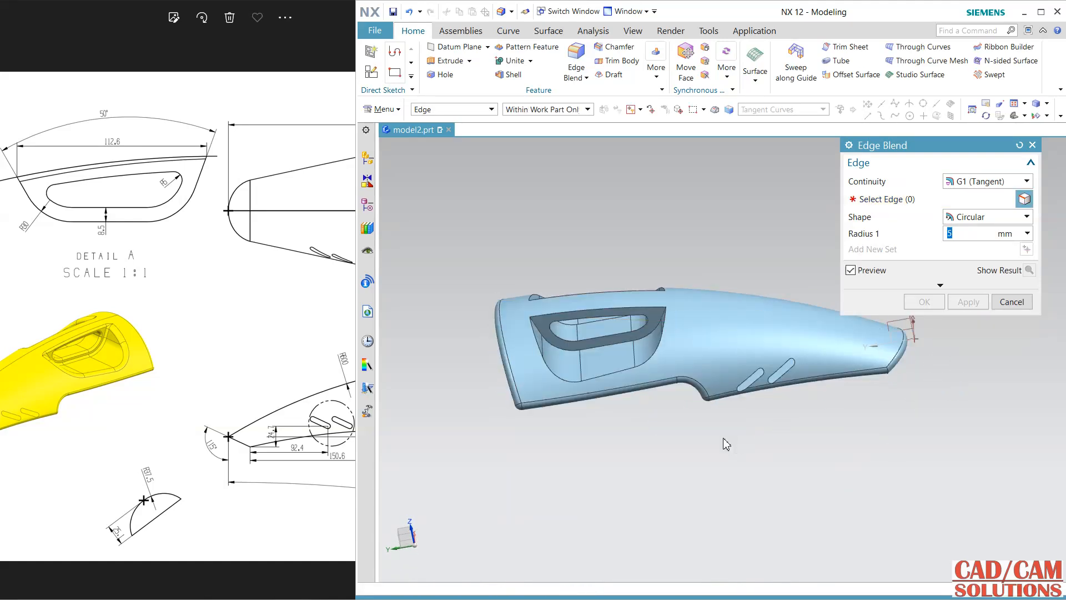
pyautogui.click(1006, 307)
# Step: Change the outer edge blend's radius to 3 mm
pyautogui.doubleClick(690, 382)
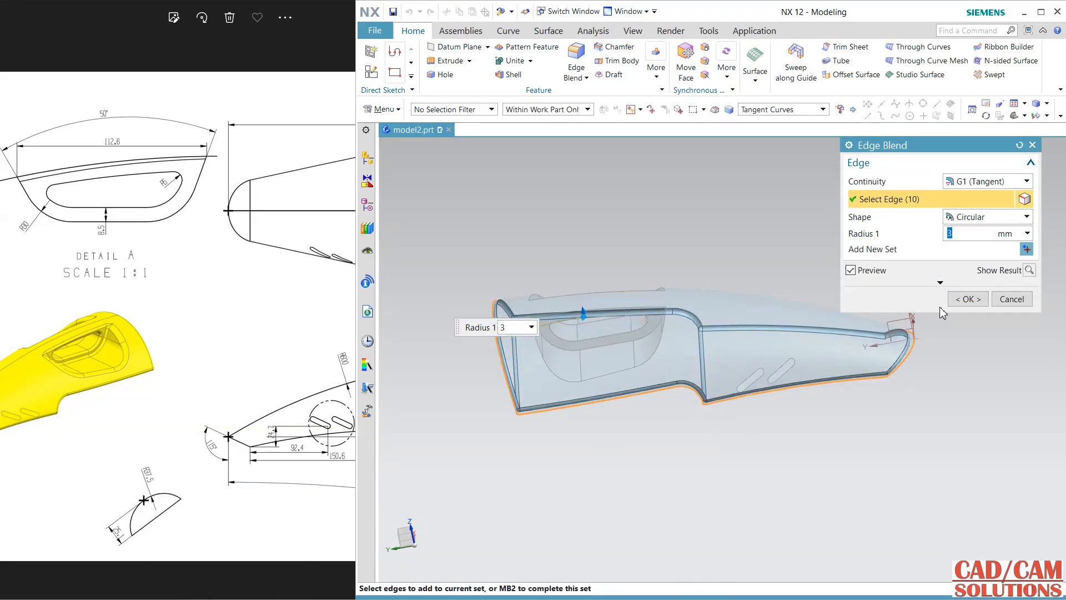
pyautogui.click(968, 299)
pyautogui.moveTo(838, 441); pyautogui.dragTo(866, 144, button='middle')
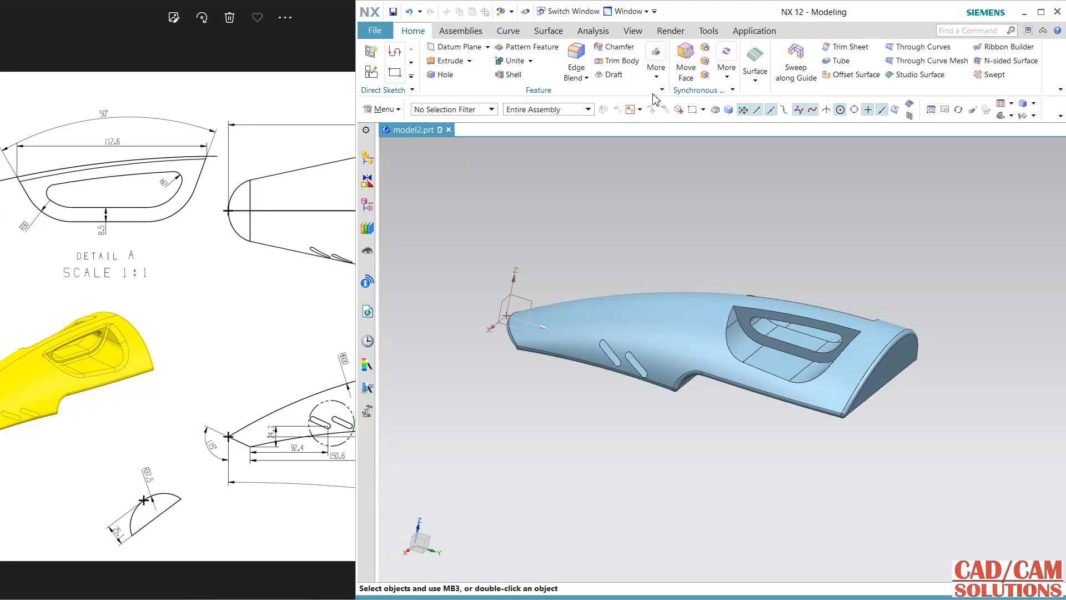
# Step: Select the first window recess's outer rim, inner wall and slot edges for an edge blend with a 3 mm radius
pyautogui.click(576, 55)
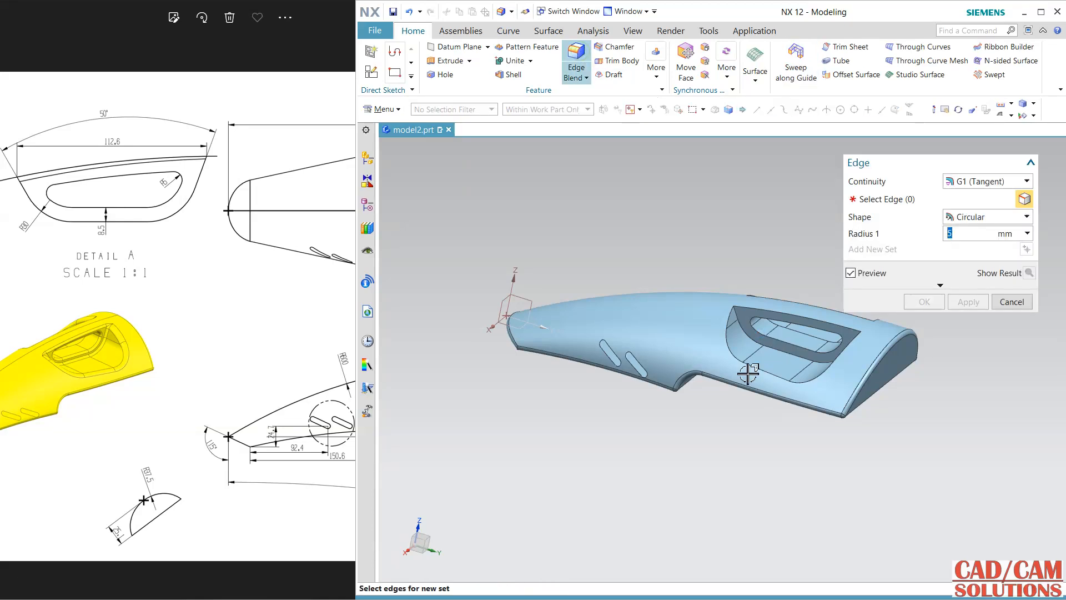
pyautogui.scroll(3, 739, 358)
pyautogui.click(747, 391)
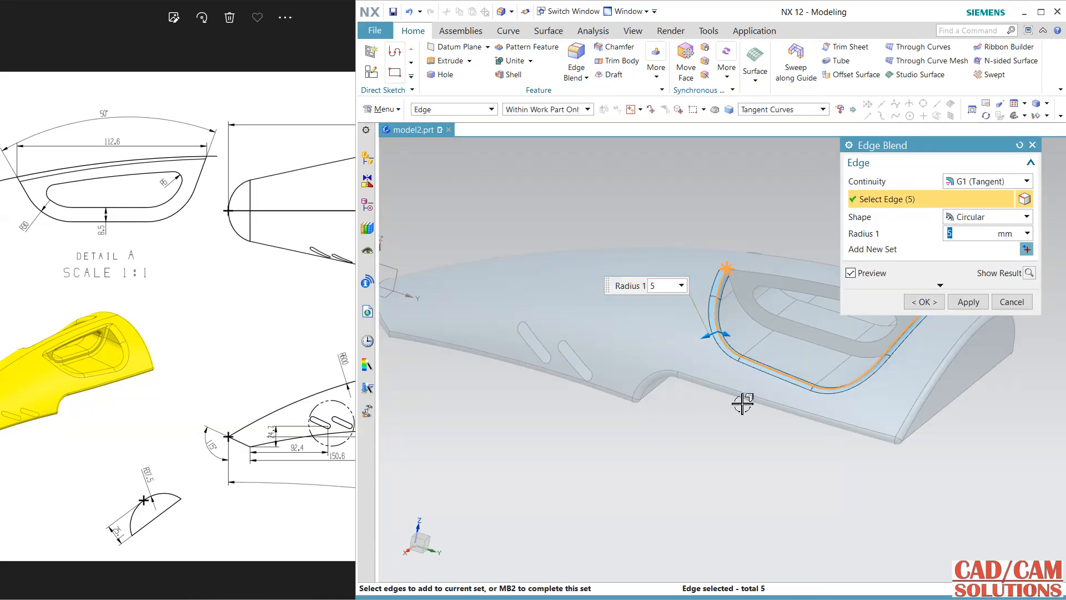
pyautogui.click(760, 327)
pyautogui.click(770, 284)
pyautogui.click(774, 282)
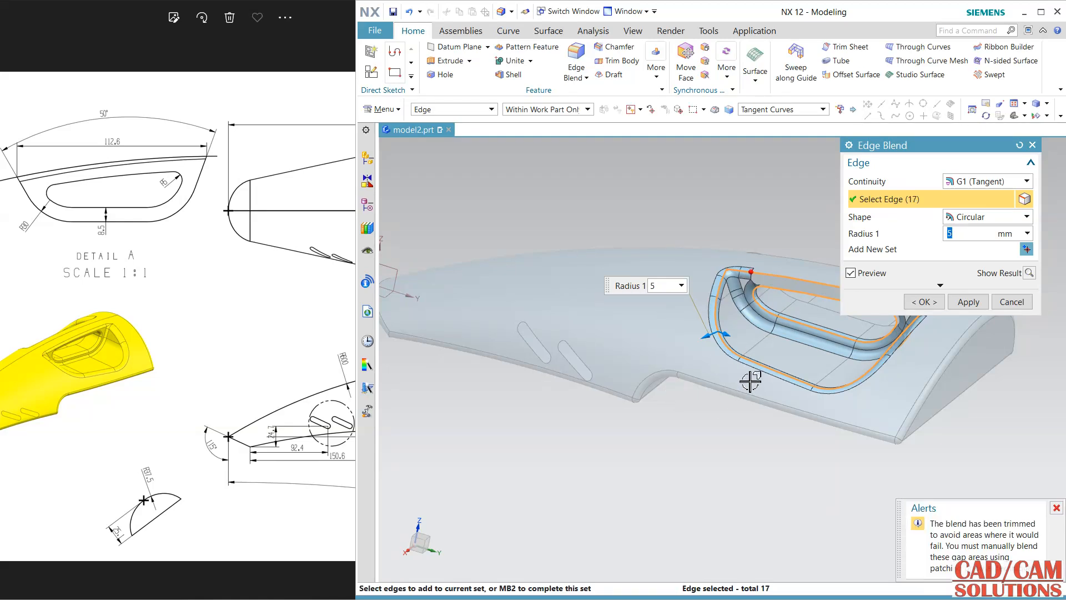
pyautogui.keyDown('shift'); pyautogui.moveTo(749, 383); pyautogui.dragTo(631, 389, button='middle'); pyautogui.keyUp('shift')
pyautogui.press('Return')
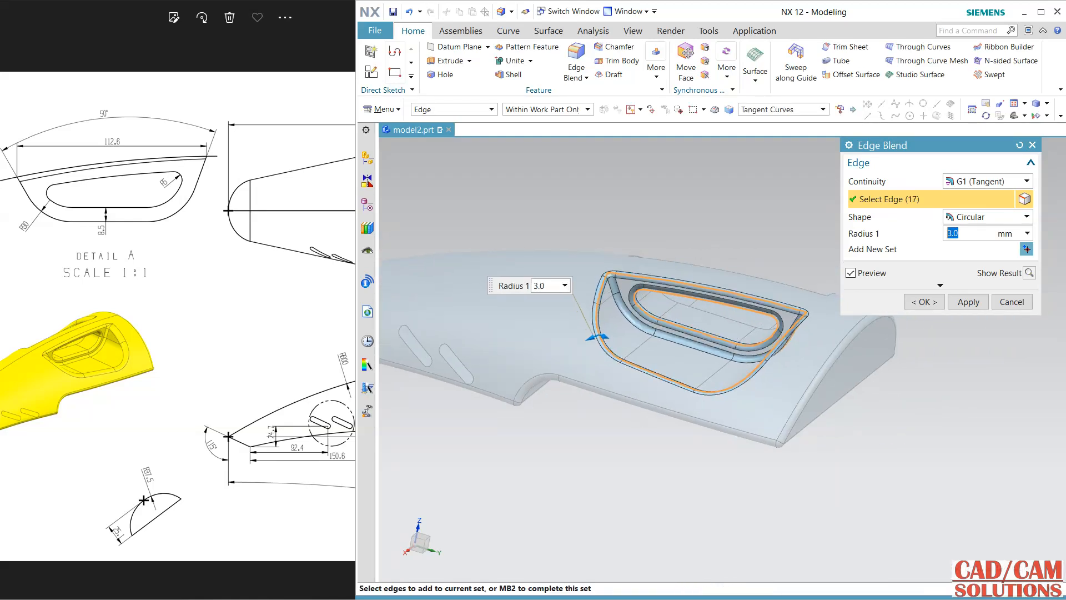
# Step: Add the opposite recess's slot, inner wall and outer rim edges to the 3 mm blend and create it
pyautogui.click(730, 340)
pyautogui.moveTo(731, 498); pyautogui.dragTo(677, 514, button='middle')
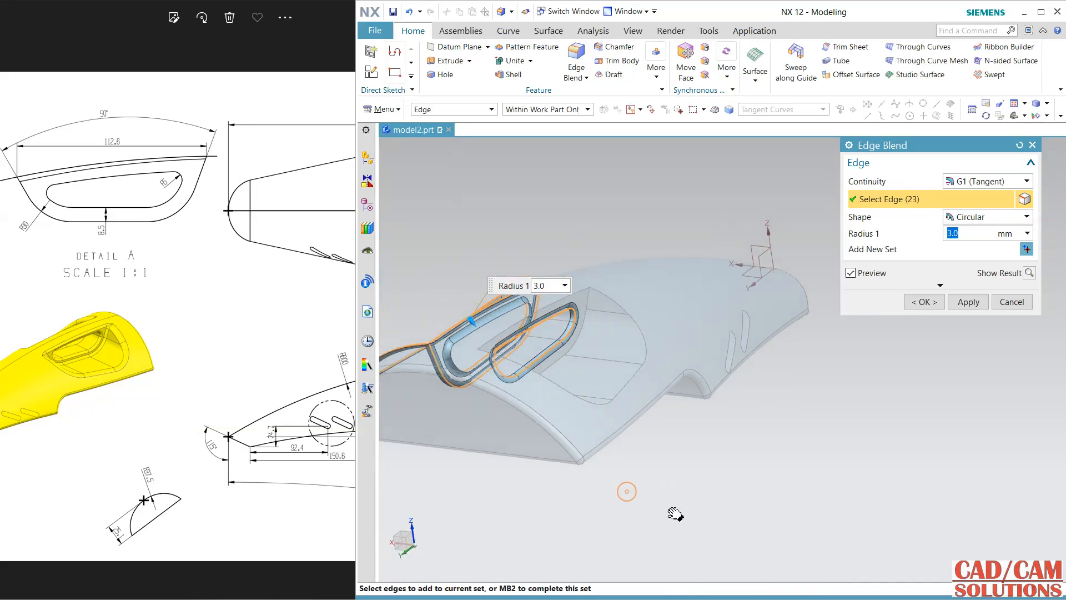
pyautogui.click(579, 298)
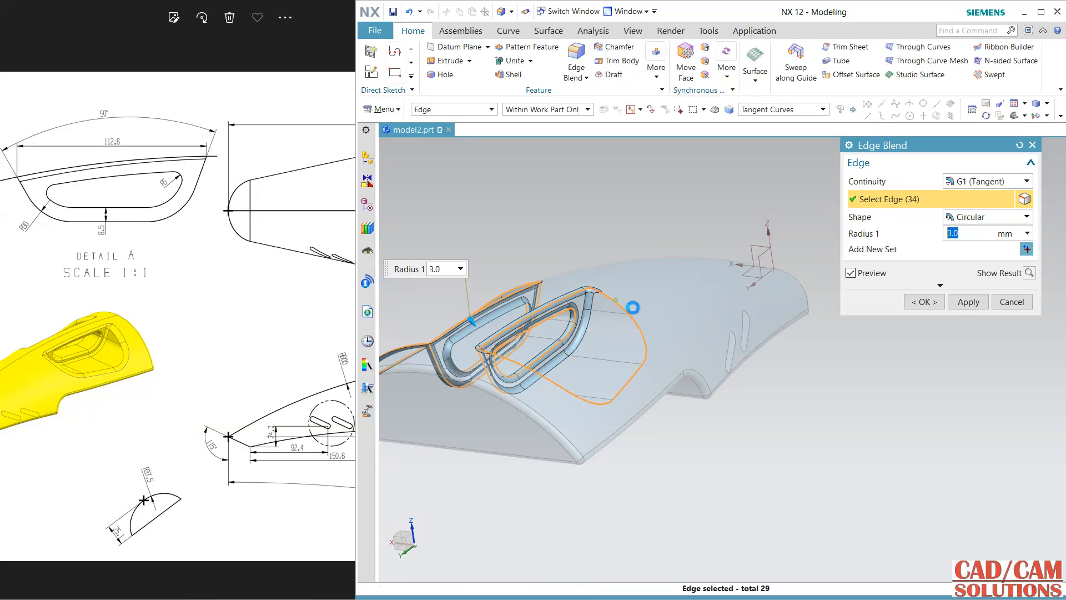
pyautogui.click(633, 305)
pyautogui.click(911, 306)
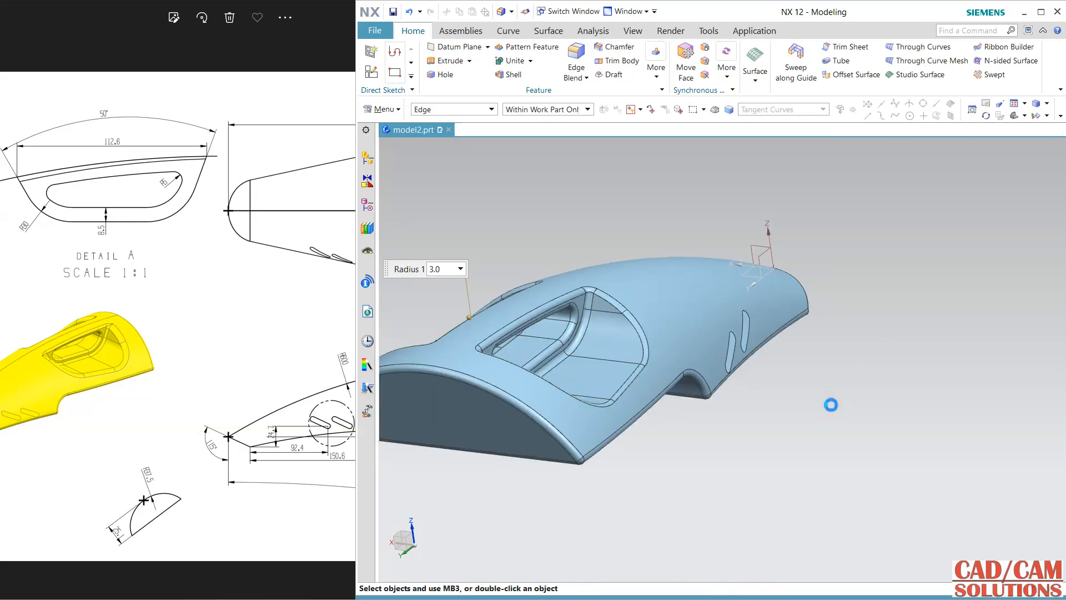
# Step: Switch to the reference drawing in the image viewer to compare it with the blended model
pyautogui.moveTo(774, 392); pyautogui.dragTo(883, 462, button='middle')
pyautogui.click(167, 333)
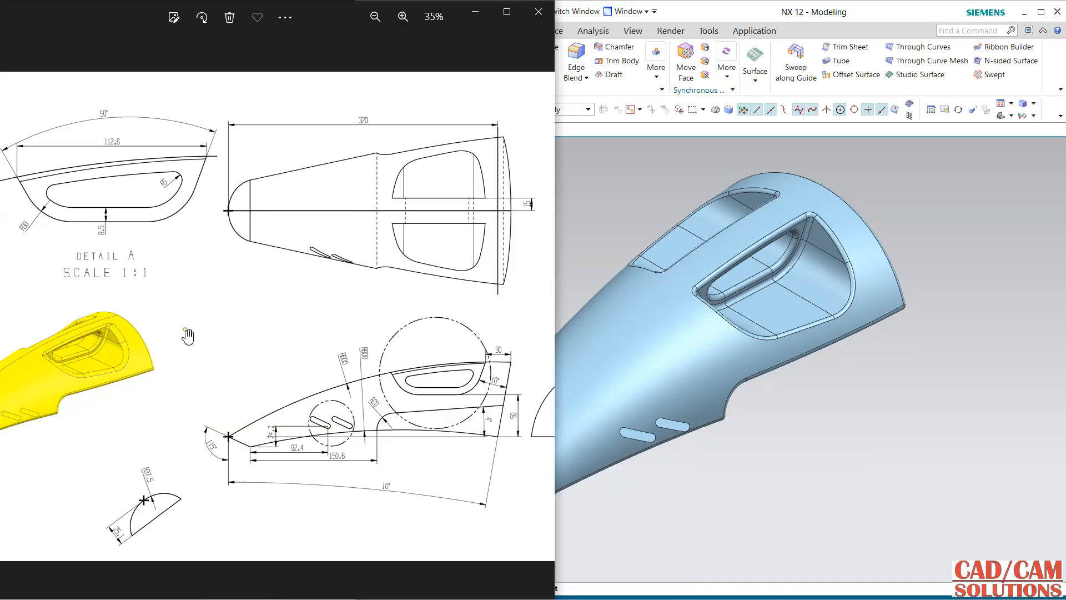